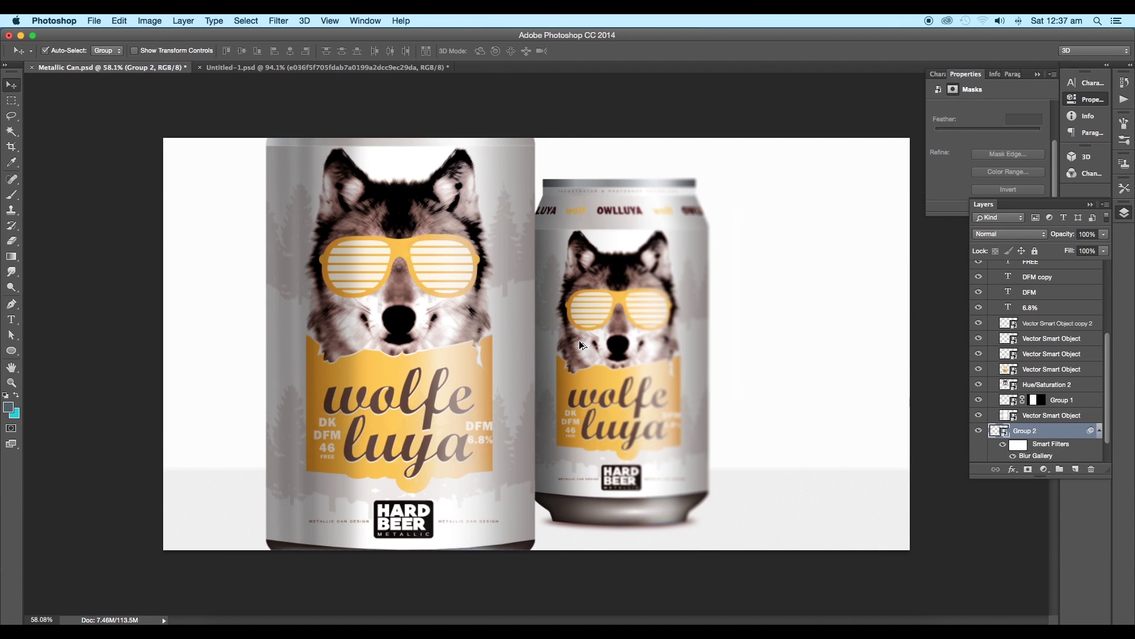
# Make a new 2000 × 1200 px document and drag in the wolf JPG as a smart object.
pyautogui.click(334, 67)
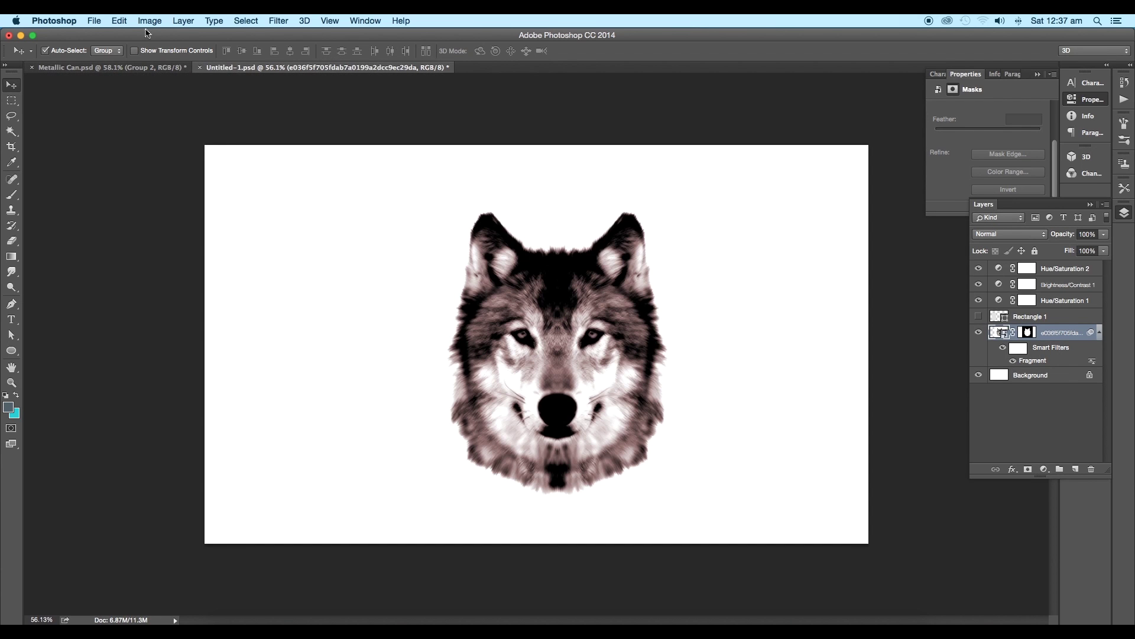
pyautogui.click(94, 20)
pyautogui.click(103, 34)
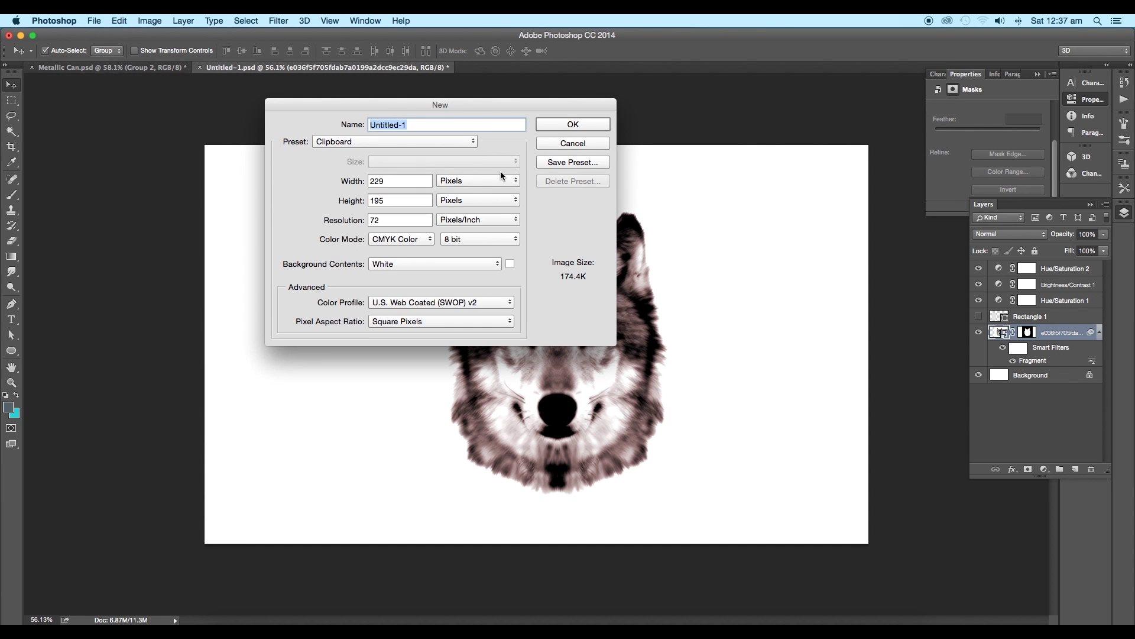
pyautogui.doubleClick(388, 180)
pyautogui.write('200')
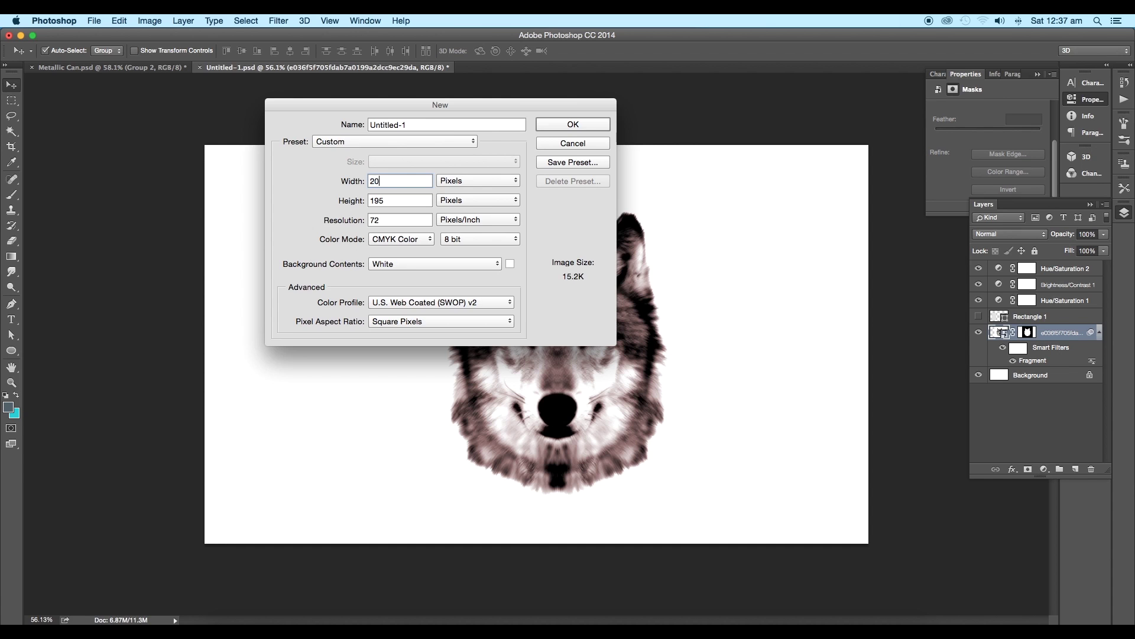
pyautogui.press('Tab')
pyautogui.write('1200')
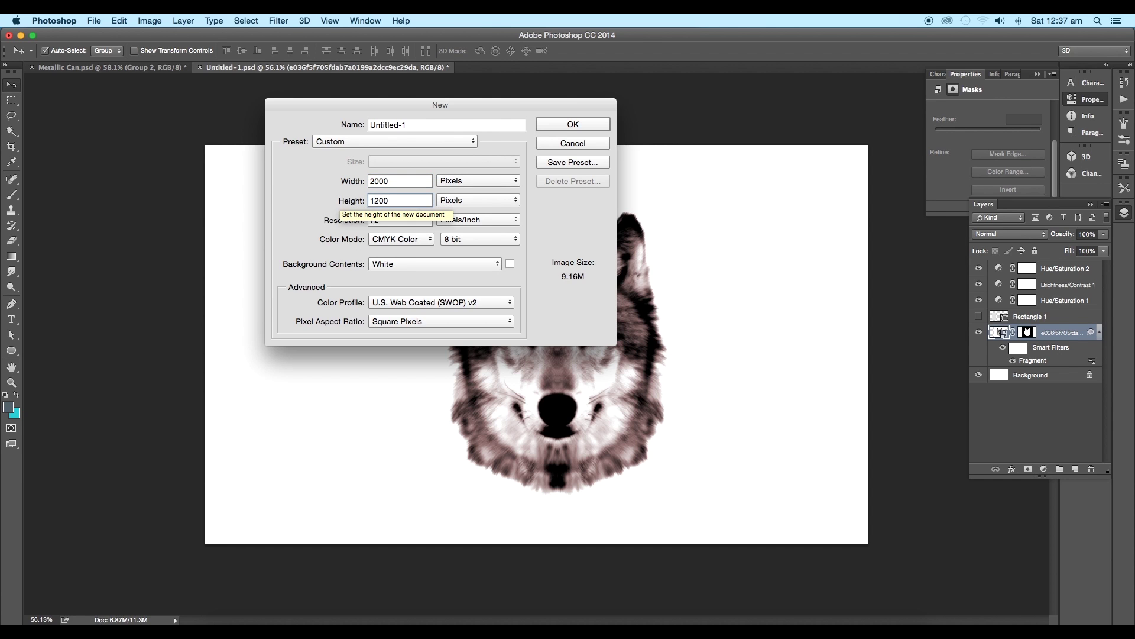
pyautogui.press('Return')
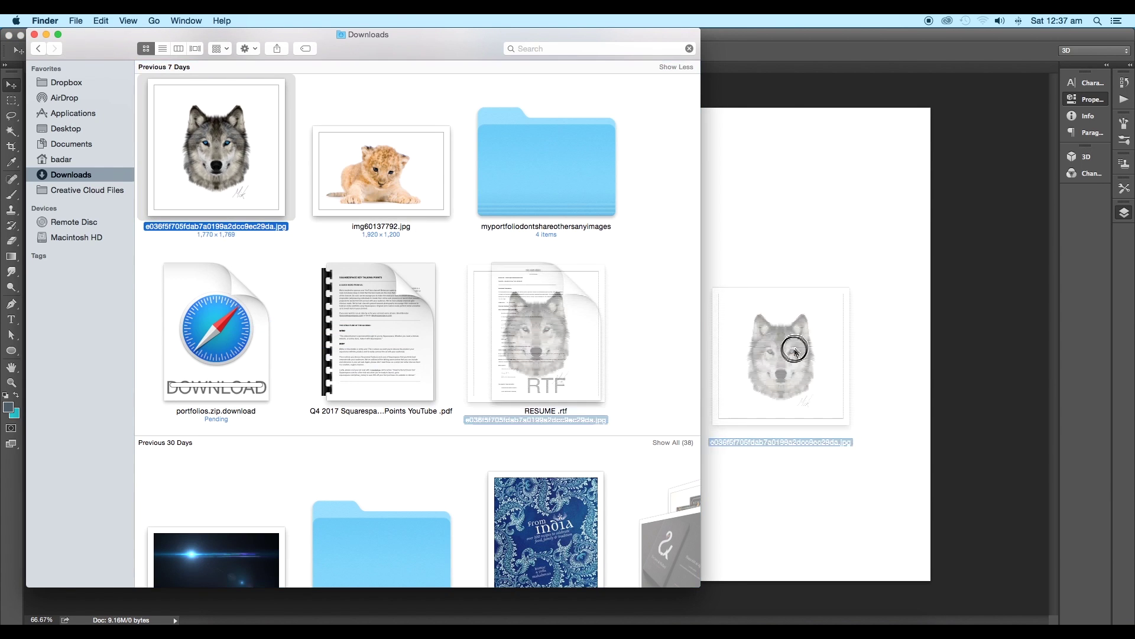
pyautogui.moveTo(230, 147); pyautogui.dragTo(810, 328)
pyautogui.press('Return')
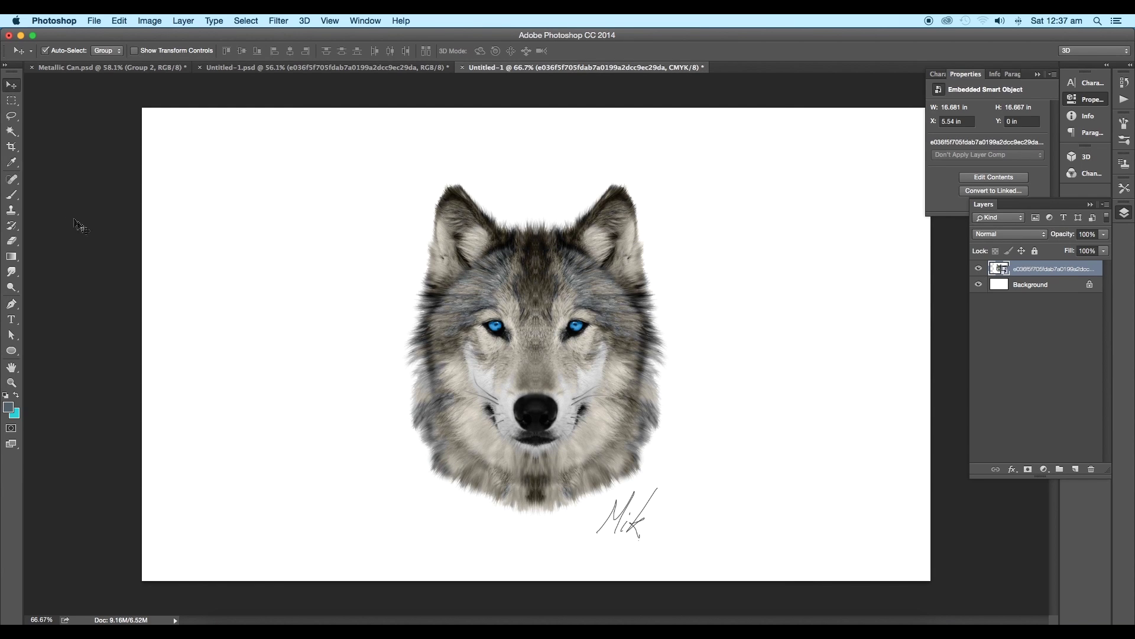
# Select the wolf with the Magic Wand and lasso the signature area into the selection.
pyautogui.click(10, 132)
pyautogui.click(343, 259)
pyautogui.click(11, 85)
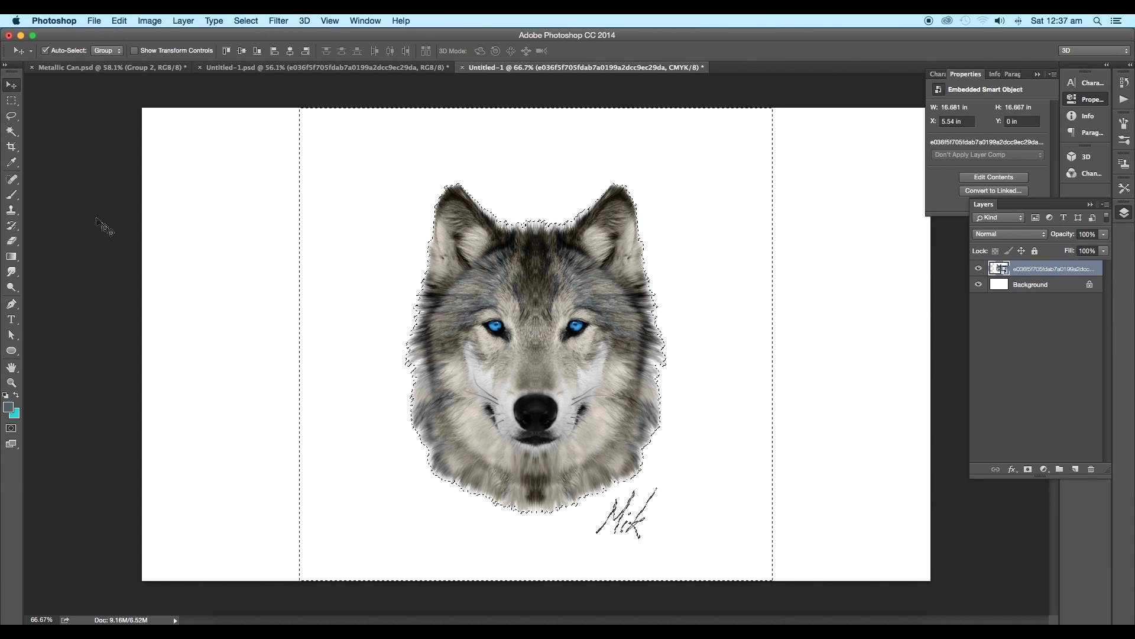
pyautogui.moveTo(11, 116); pyautogui.dragTo(42, 115)
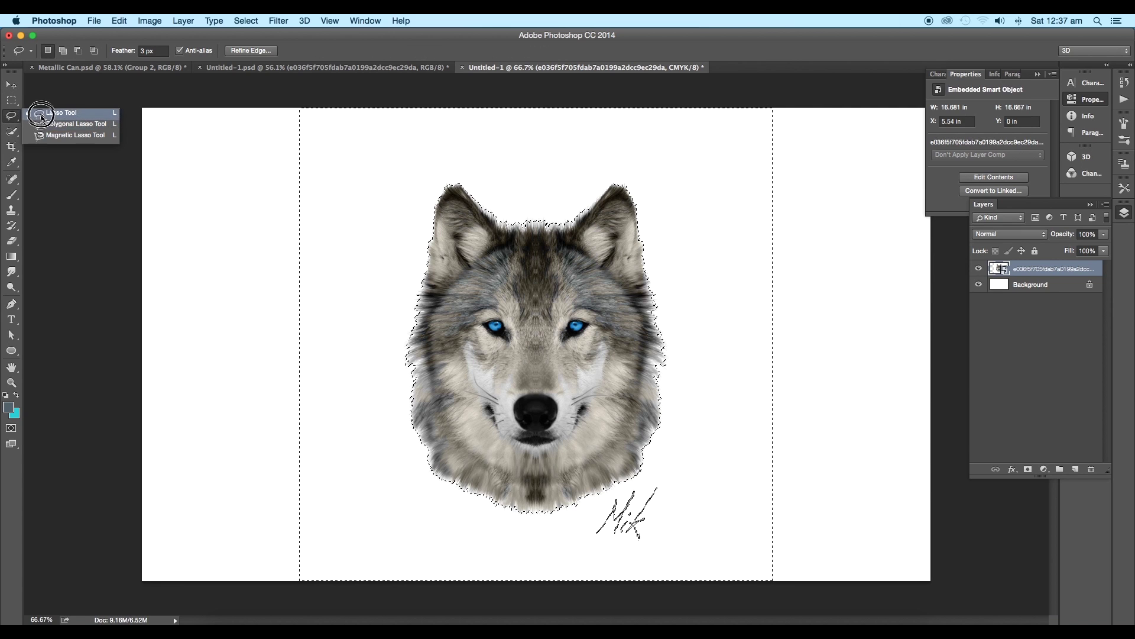
pyautogui.moveTo(594, 509)
pyautogui.mouseDown()
pyautogui.moveTo(634, 556)
pyautogui.moveTo(591, 505)
pyautogui.mouseUp()
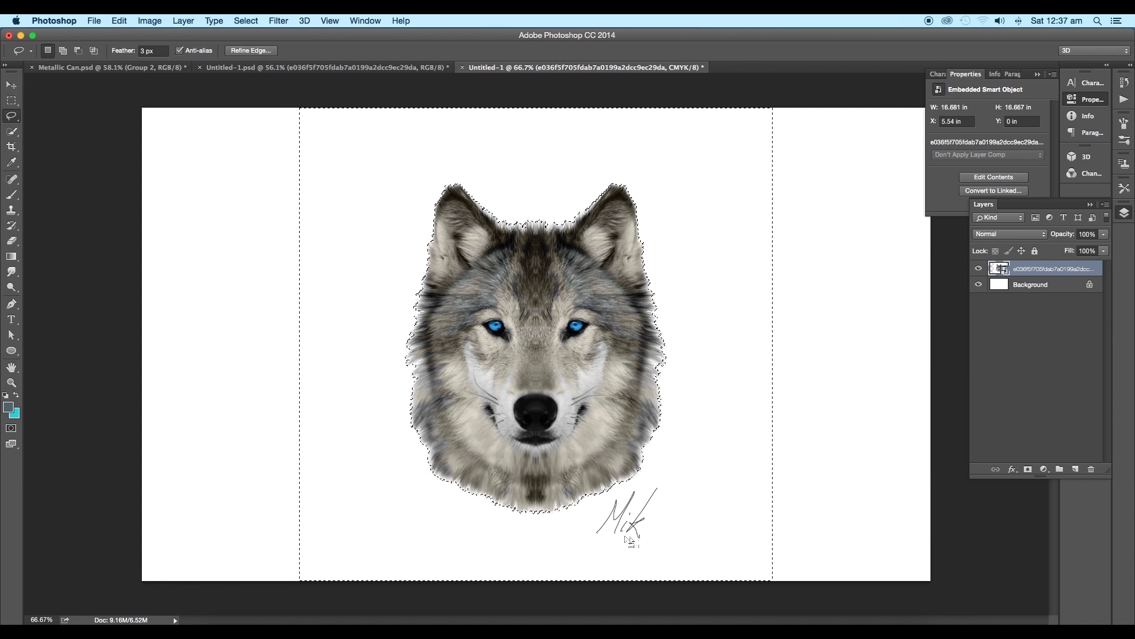
# Turn the selection into a layer mask, invert it, and toggle a layer to check it.
pyautogui.click(1029, 469)
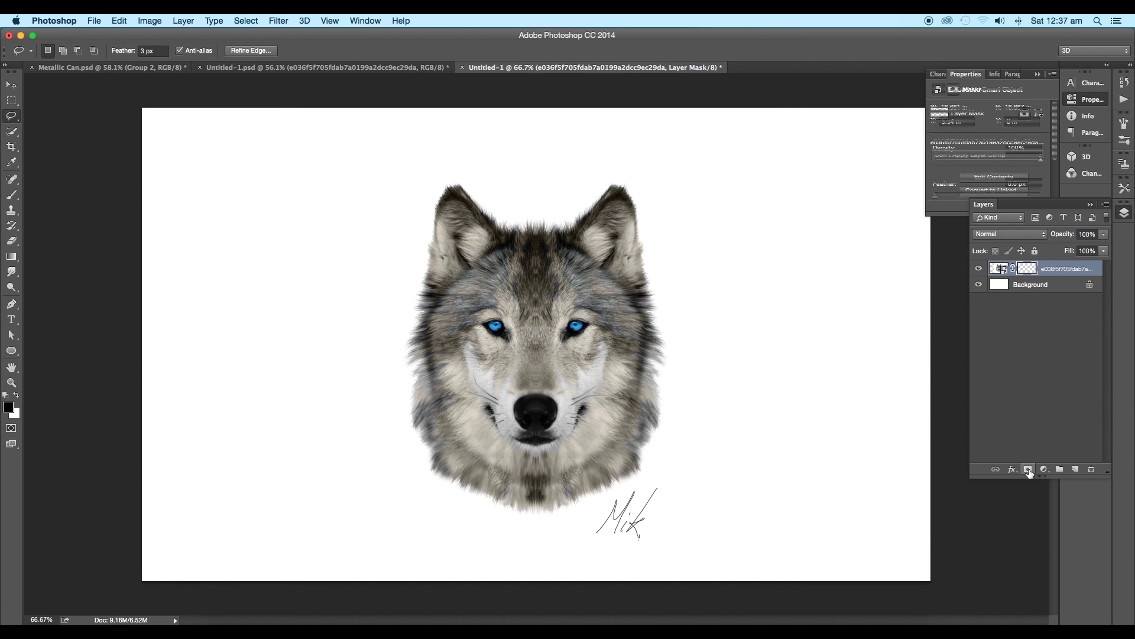
pyautogui.hotkey('ctrl', '[')
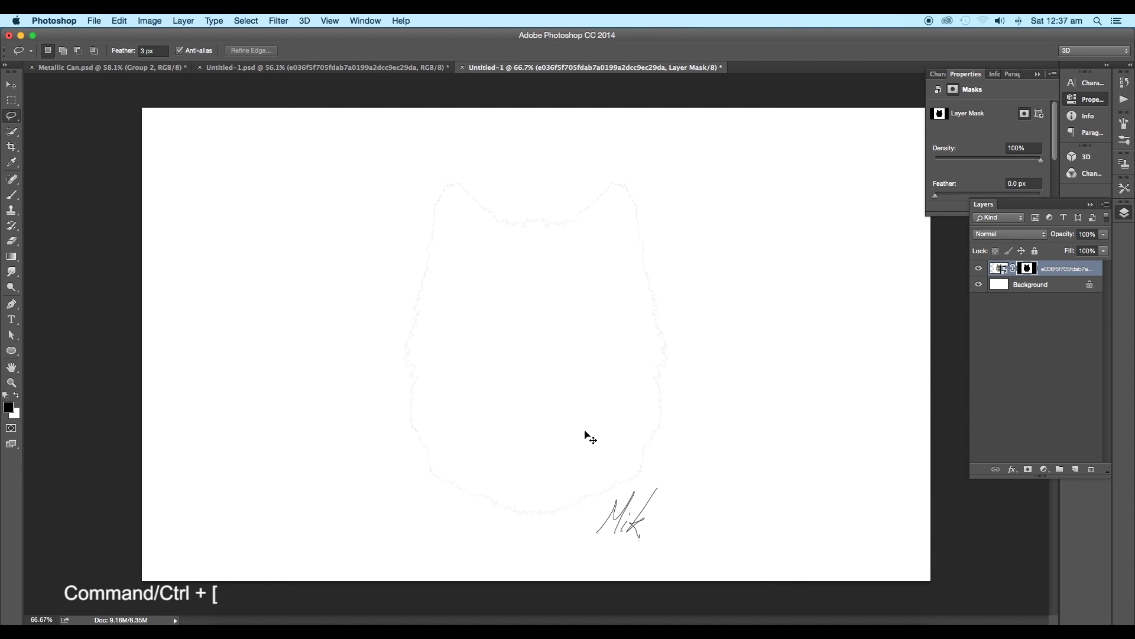
pyautogui.hotkey('ctrl', 'i')
pyautogui.press('v')
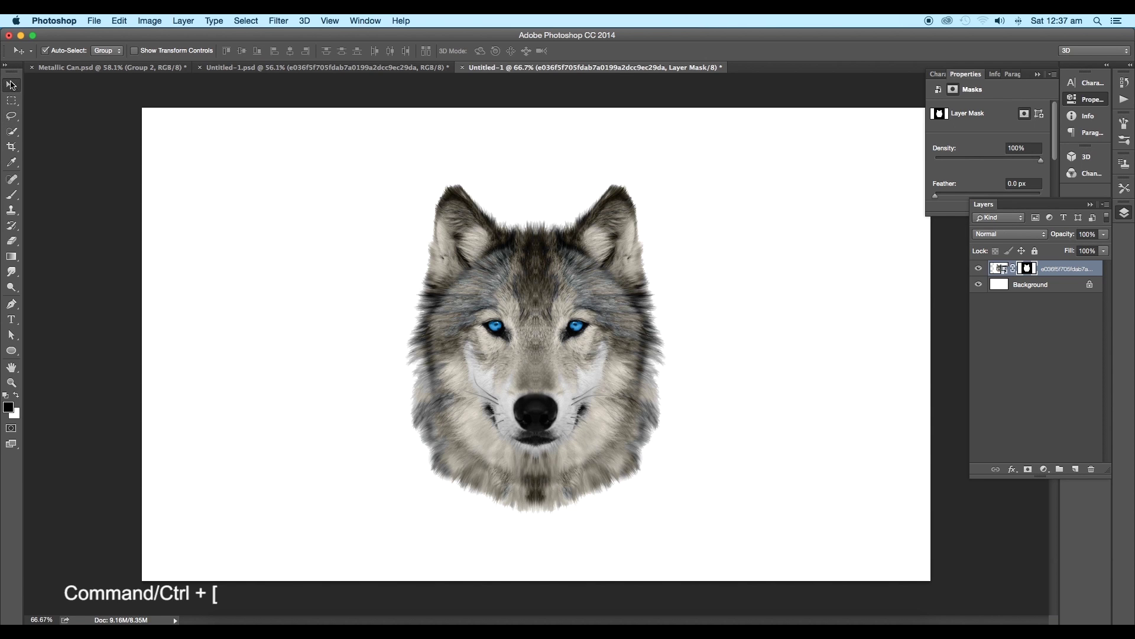
pyautogui.click(979, 271)
pyautogui.click(980, 284)
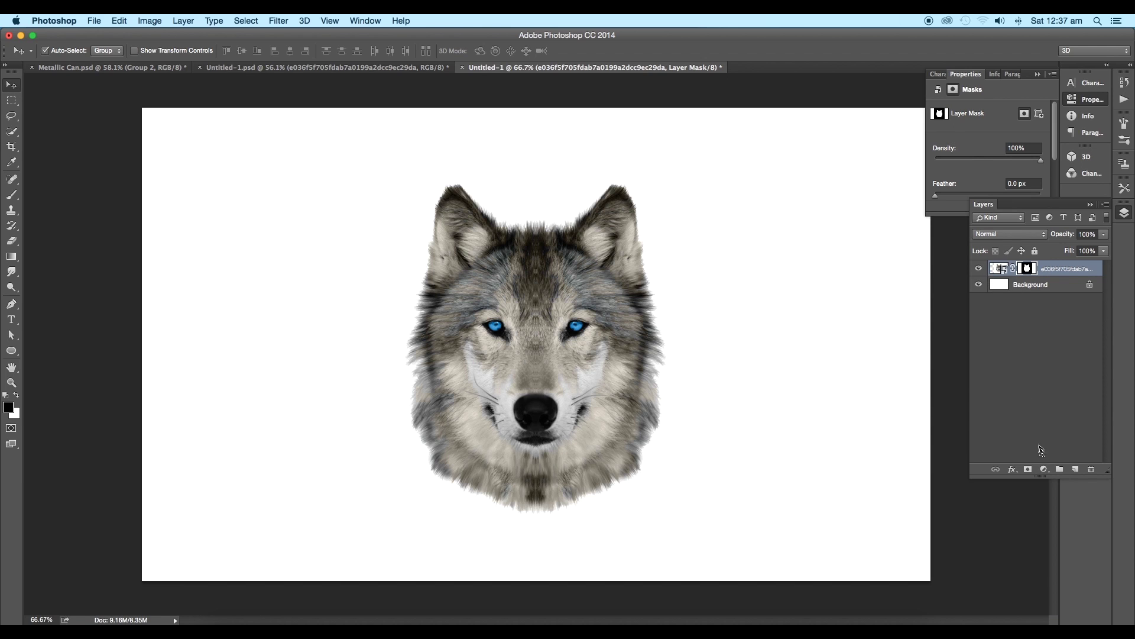
# Add a Hue/Saturation layer with Saturation -100 to remove all colour.
pyautogui.click(1045, 474)
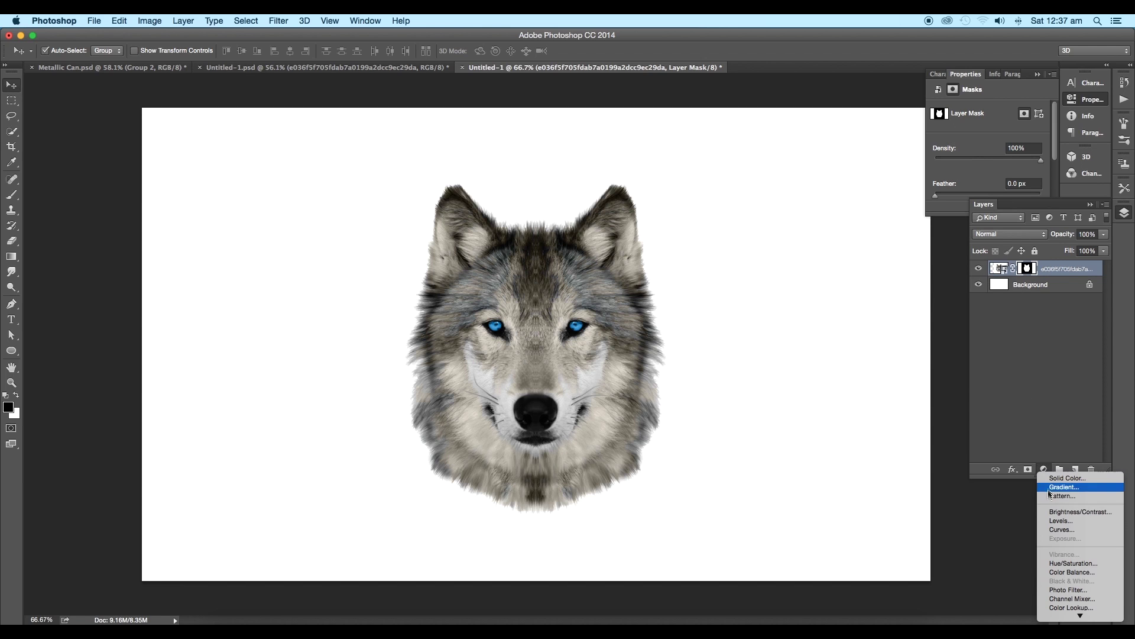
pyautogui.click(1062, 564)
pyautogui.moveTo(991, 179); pyautogui.dragTo(900, 192)
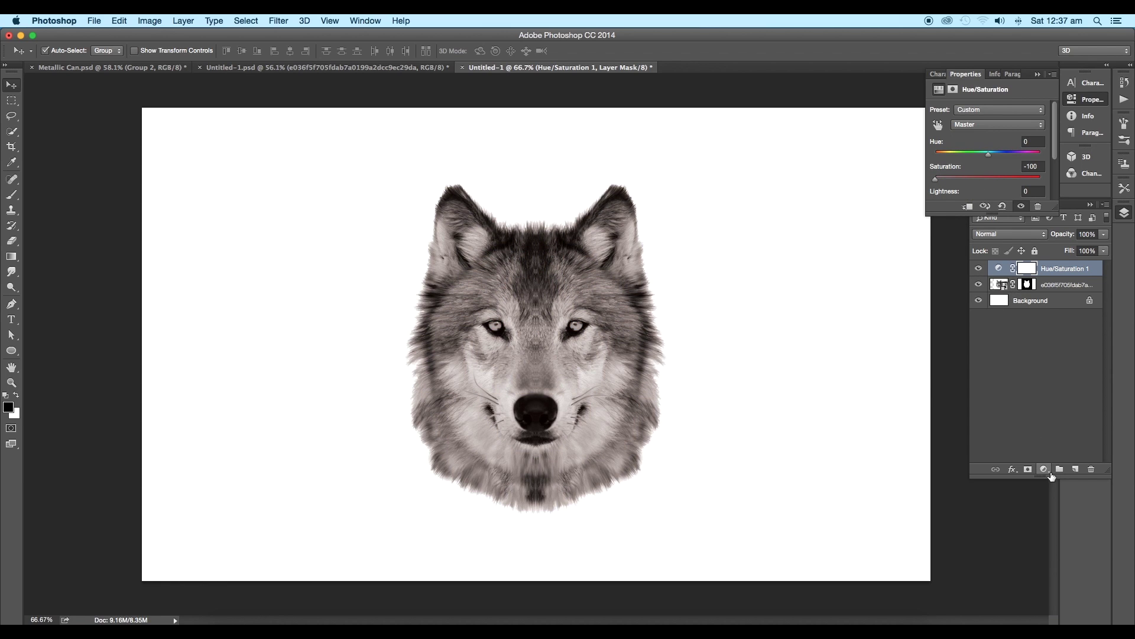
# Add a Brightness/Contrast layer using Legacy mode with raised contrast.
pyautogui.click(1046, 470)
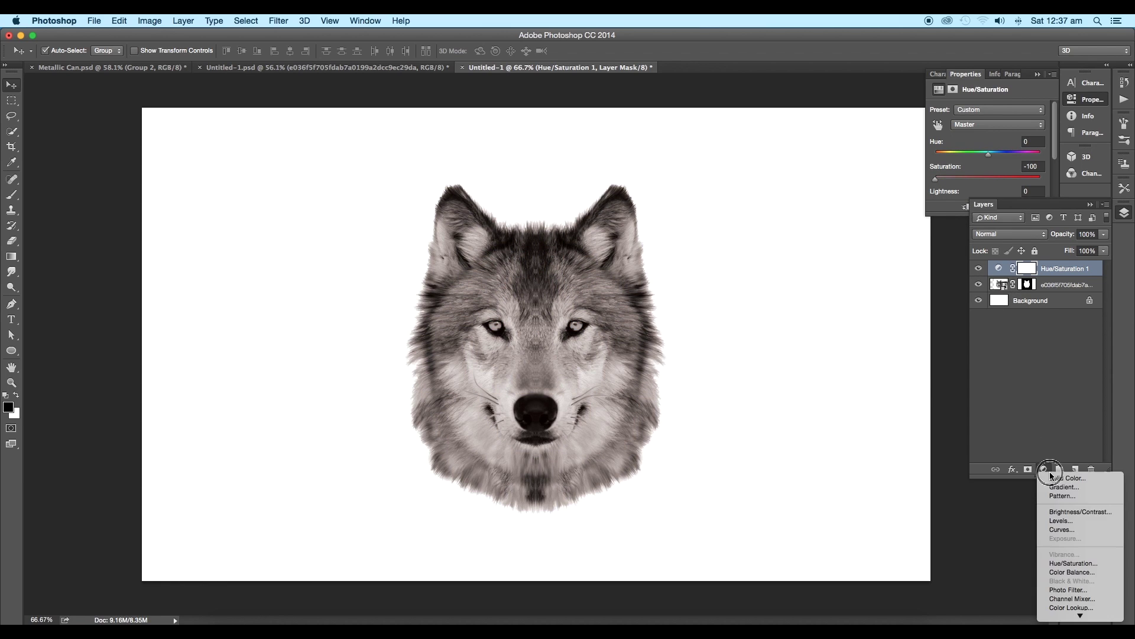
pyautogui.click(1060, 511)
pyautogui.click(964, 184)
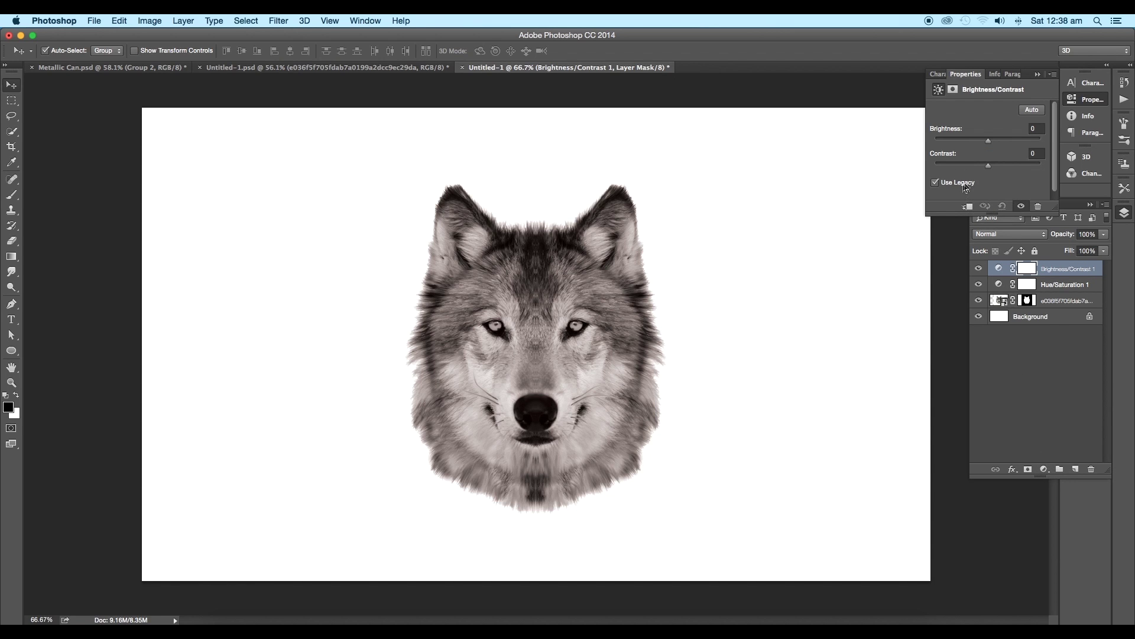
pyautogui.moveTo(991, 164)
pyautogui.mouseDown()
pyautogui.moveTo(1019, 170)
pyautogui.moveTo(976, 140)
pyautogui.moveTo(1025, 165)
pyautogui.moveTo(984, 141)
pyautogui.moveTo(1015, 165)
pyautogui.mouseUp()
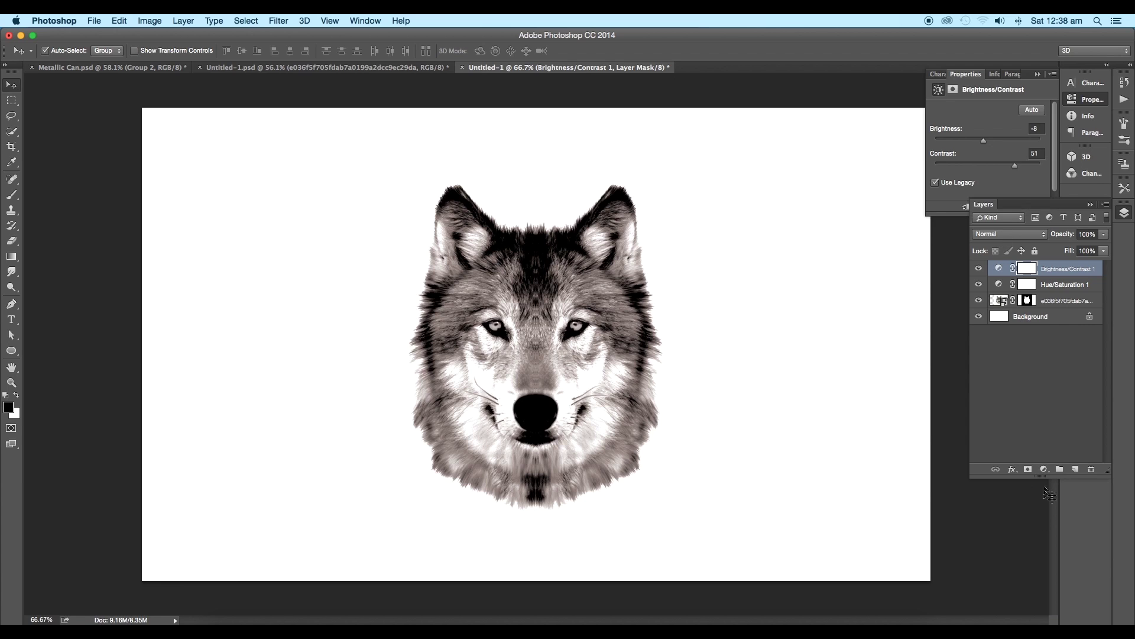
# Add a second Hue/Saturation layer with Colorize for a sepia tint, then reselect the wolf layer.
pyautogui.click(1044, 469)
pyautogui.click(1058, 565)
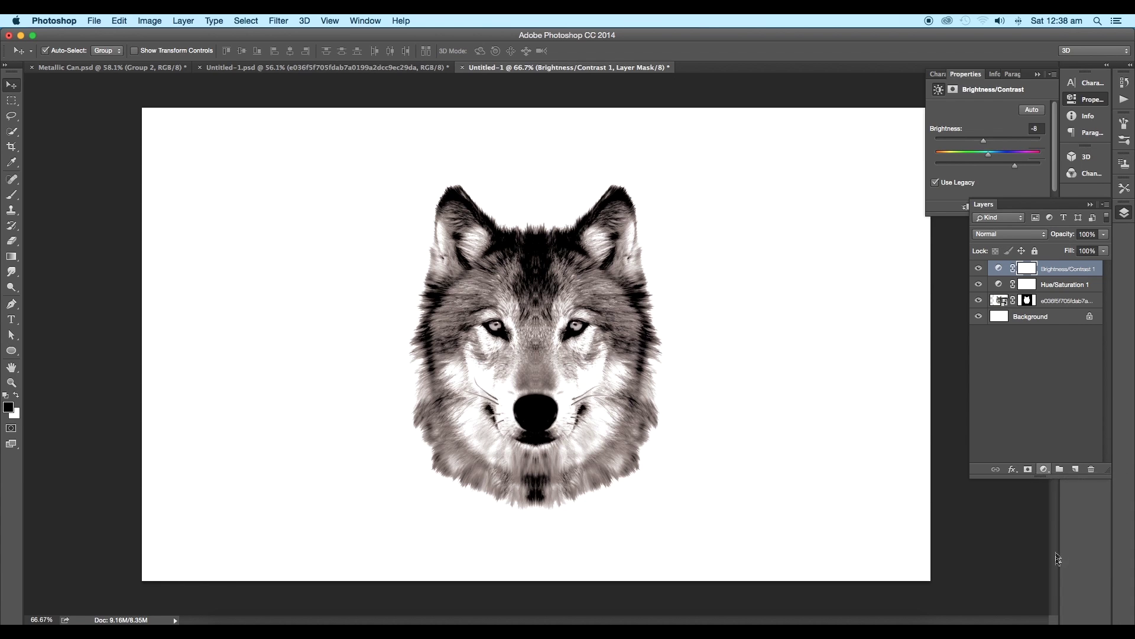
pyautogui.scroll(-2, 946, 154)
pyautogui.click(994, 192)
pyautogui.scroll(2, 996, 177)
pyautogui.moveTo(961, 177); pyautogui.dragTo(946, 180)
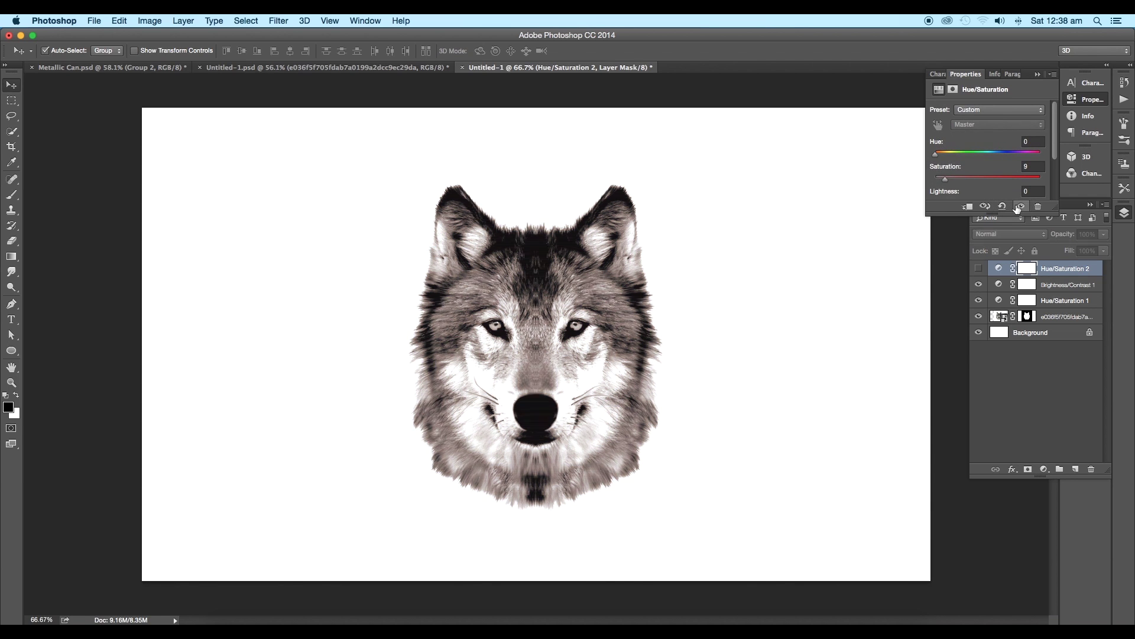
pyautogui.moveTo(946, 181); pyautogui.dragTo(1016, 169)
pyautogui.click(1065, 284)
pyautogui.scroll(3, 554, 353)
pyautogui.click(1064, 317)
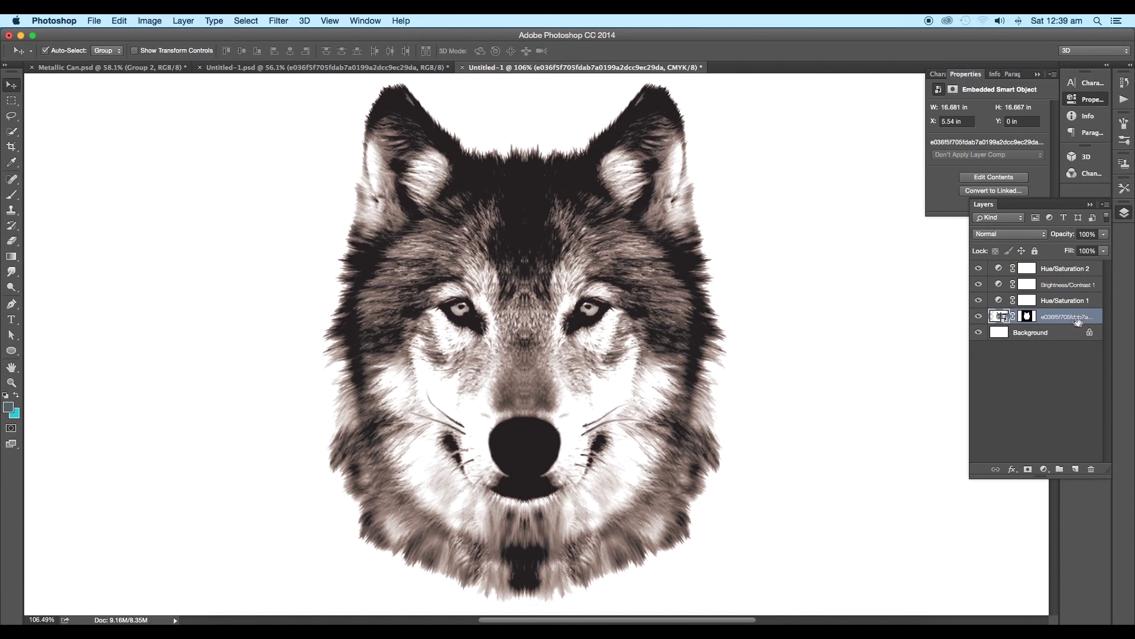
# Apply the Pixelate > Fragment filter and lower its blending opacity.
pyautogui.click(278, 22)
pyautogui.moveTo(293, 195)
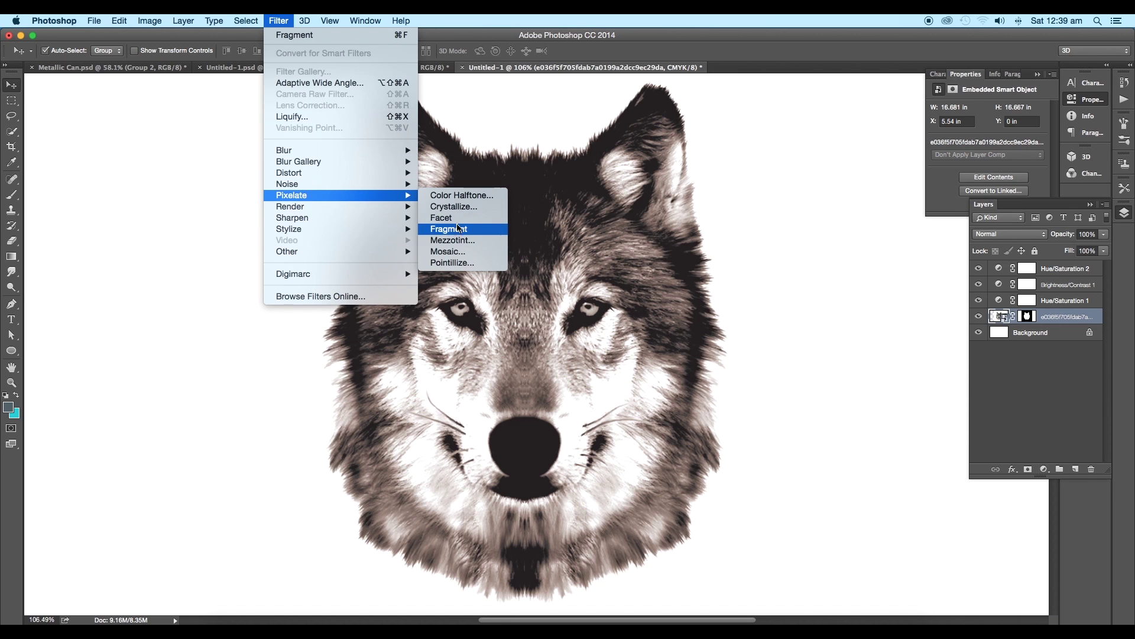
pyautogui.click(457, 231)
pyautogui.doubleClick(1092, 345)
pyautogui.moveTo(1002, 151); pyautogui.dragTo(975, 168)
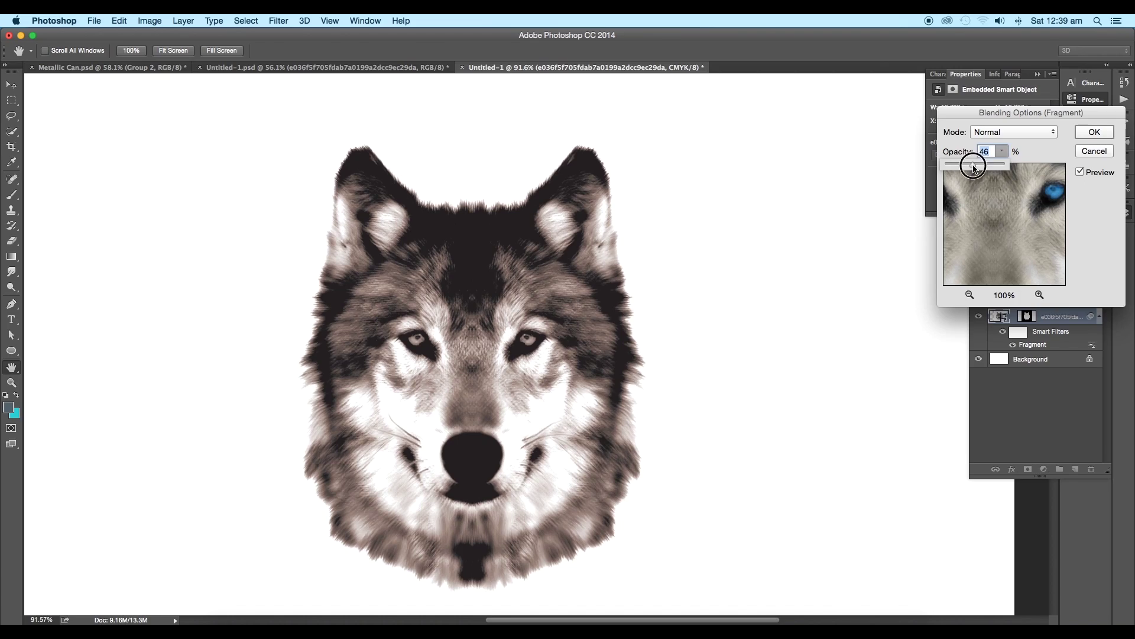
pyautogui.click(1089, 134)
# Convert Background to Layer 0, hide it, and select the wolf's layer mask.
pyautogui.doubleClick(1031, 359)
pyautogui.click(979, 359)
pyautogui.scroll(3, 669, 342)
pyautogui.scroll(4, 489, 360)
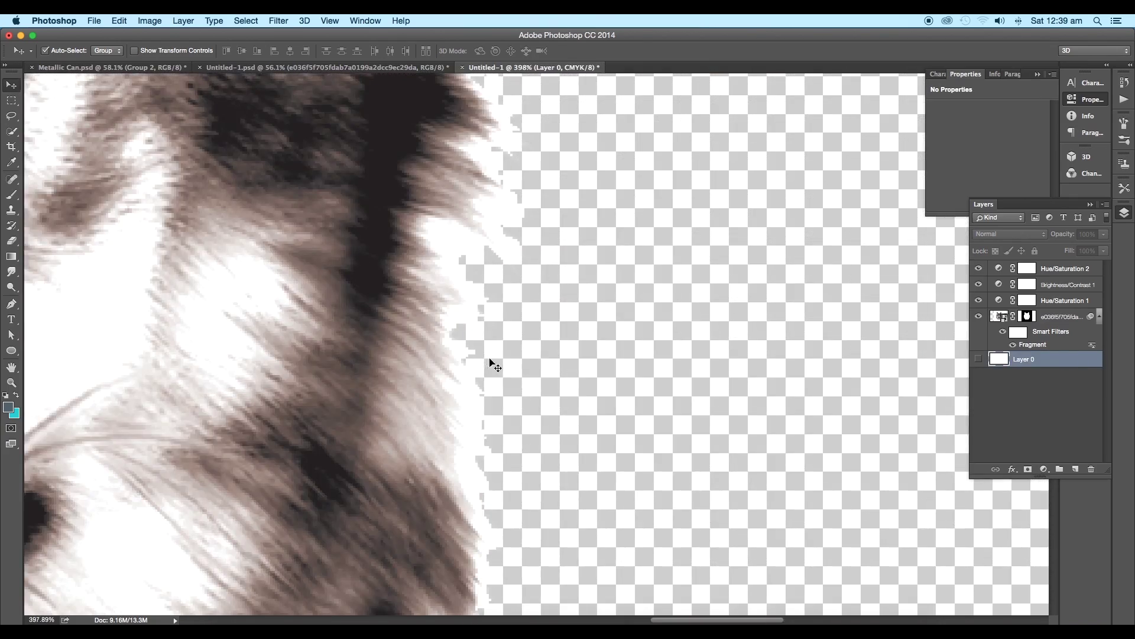
pyautogui.scroll(-2, 517, 330)
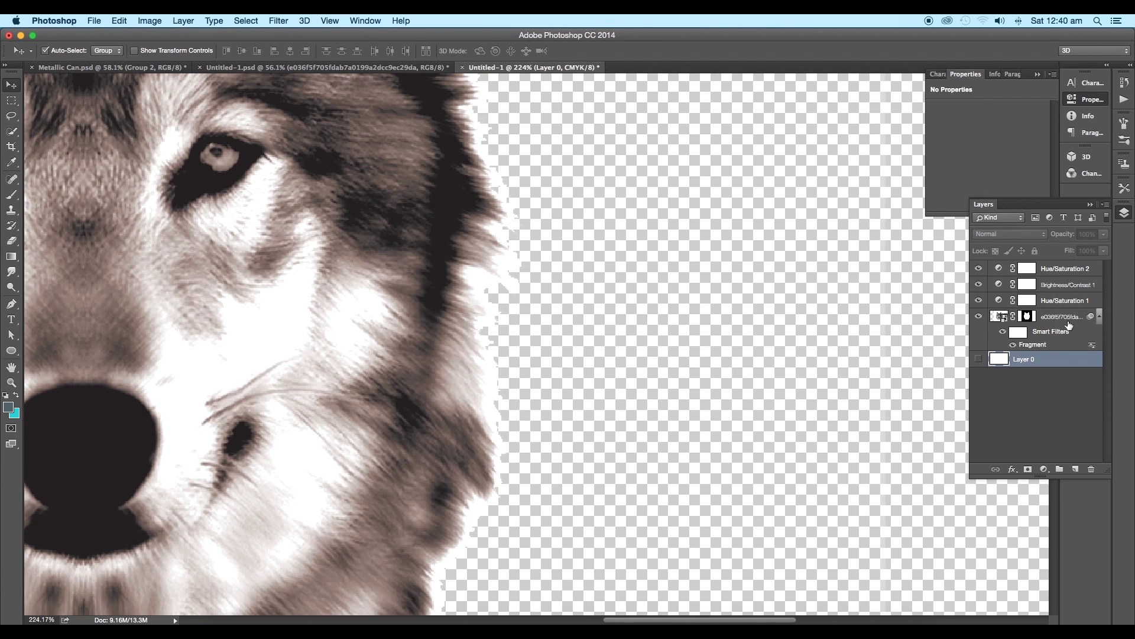
pyautogui.click(1026, 317)
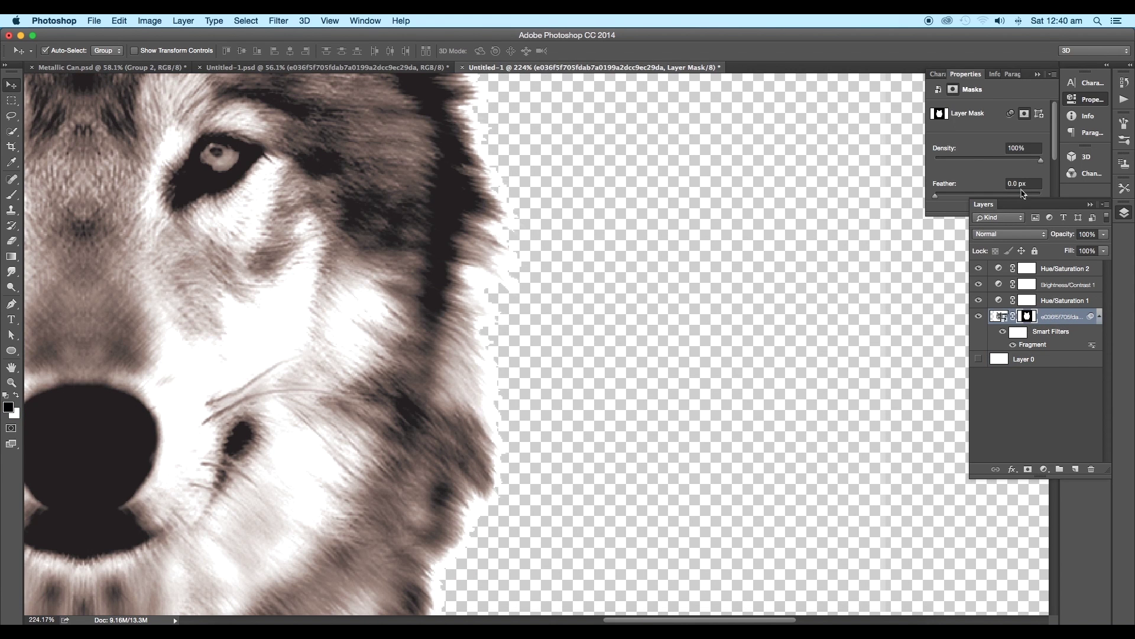
# In Refine Mask, widen the edge-detection radius and pull Shift Edge inward.
pyautogui.click(1002, 190)
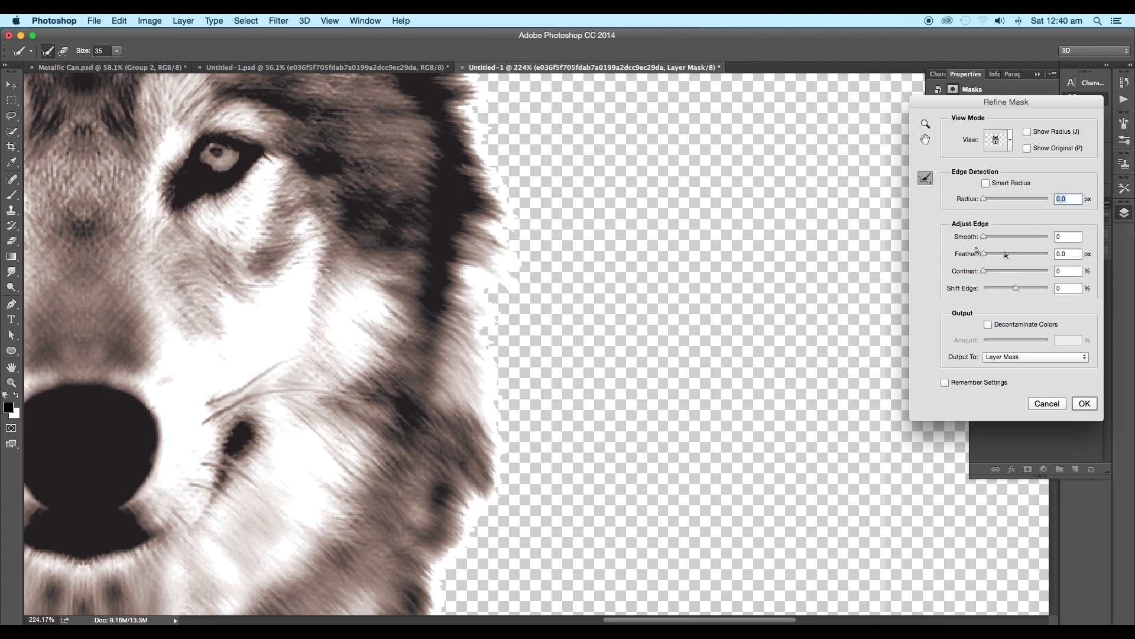
pyautogui.moveTo(984, 199); pyautogui.dragTo(1011, 200)
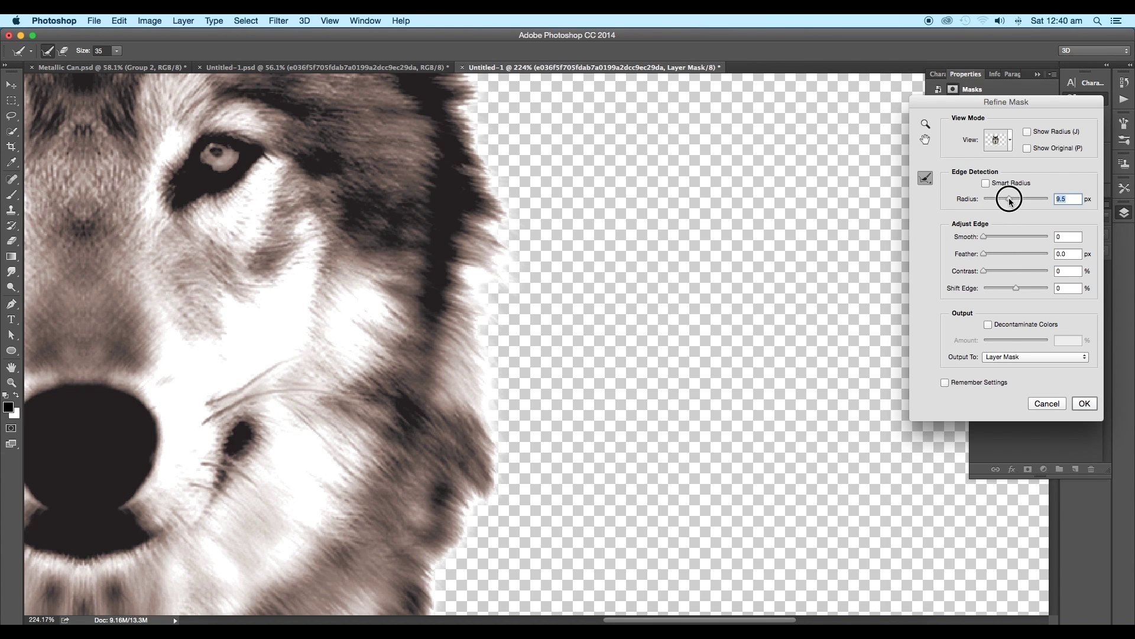
pyautogui.moveTo(1017, 289); pyautogui.dragTo(1009, 289)
pyautogui.keyDown('alt'); pyautogui.scroll(-5, 311, 298); pyautogui.keyUp('alt')
pyautogui.keyDown('alt'); pyautogui.scroll(5, 300, 287); pyautogui.keyUp('alt')
pyautogui.keyDown('alt'); pyautogui.scroll(2, 407, 303); pyautogui.keyUp('alt')
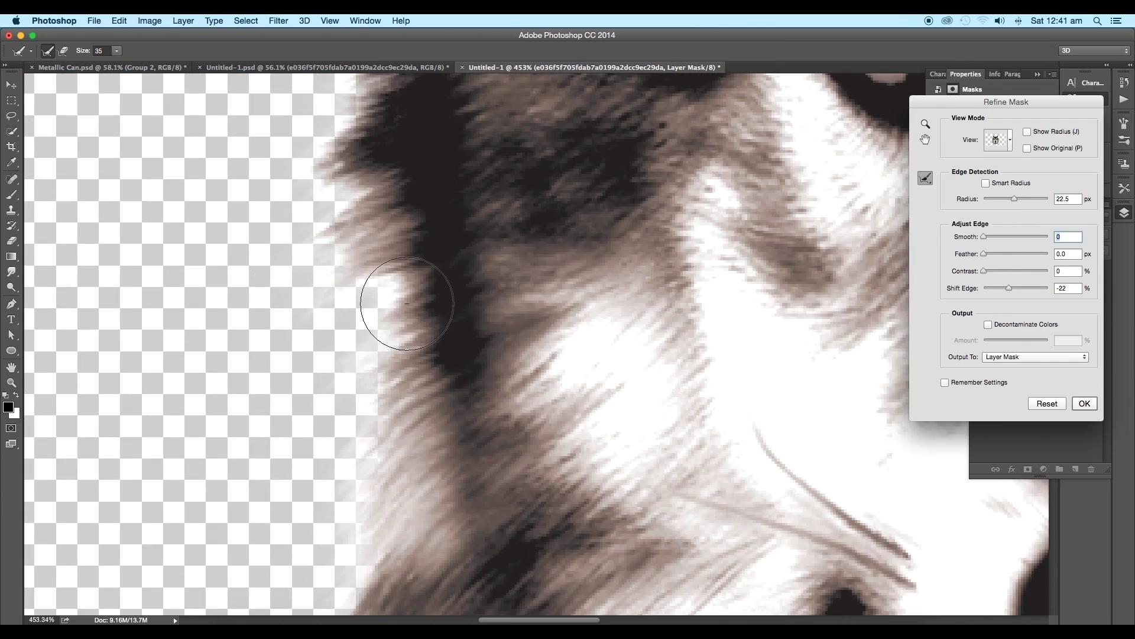
pyautogui.keyDown('alt'); pyautogui.scroll(-3, 407, 303); pyautogui.keyUp('alt')
pyautogui.keyDown('alt'); pyautogui.scroll(-2, 411, 311); pyautogui.keyUp('alt')
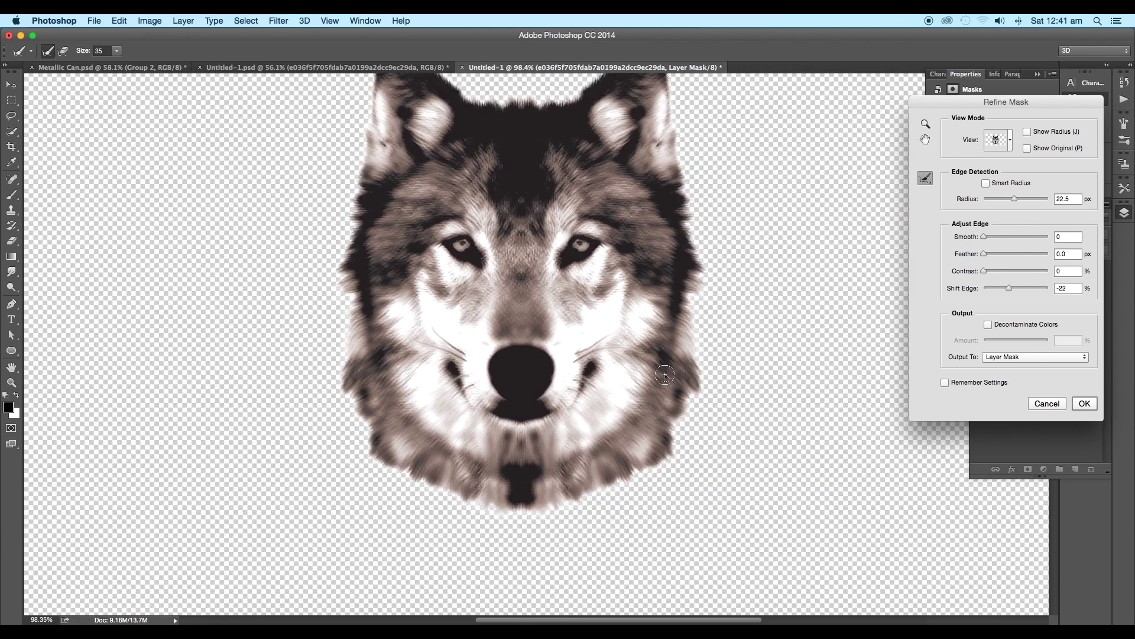
pyautogui.keyDown('alt'); pyautogui.scroll(2, 674, 372); pyautogui.keyUp('alt')
# Fine-tune the radius, set Shift Edge to -29, confirm, and fit the wolf in view.
pyautogui.moveTo(1015, 199); pyautogui.dragTo(1017, 199)
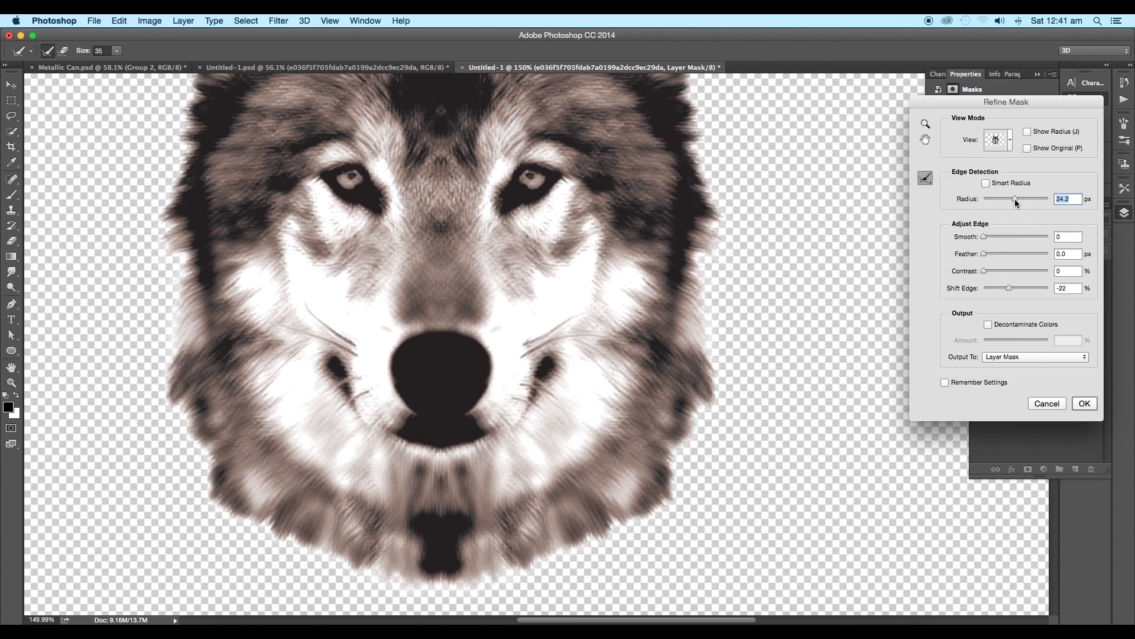
pyautogui.moveTo(1009, 288); pyautogui.dragTo(1006, 289)
pyautogui.click(1091, 405)
pyautogui.press('super+0')
pyautogui.click(980, 358)
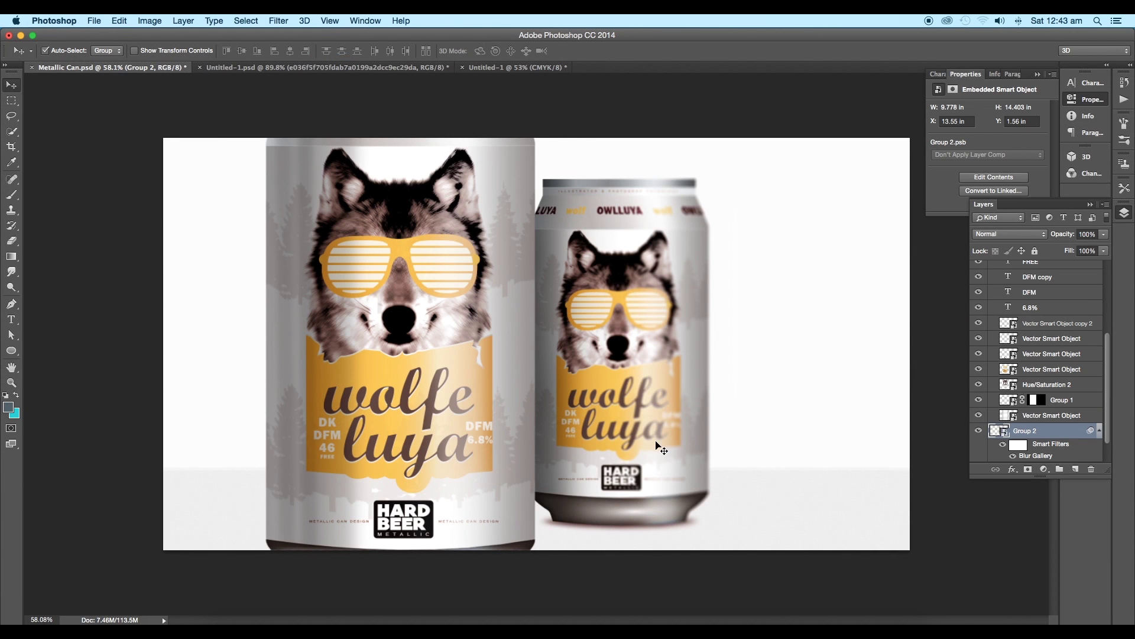
# In Illustrator, draw a tall brown rectangle to the right of the can.
pyautogui.click(710, 618)
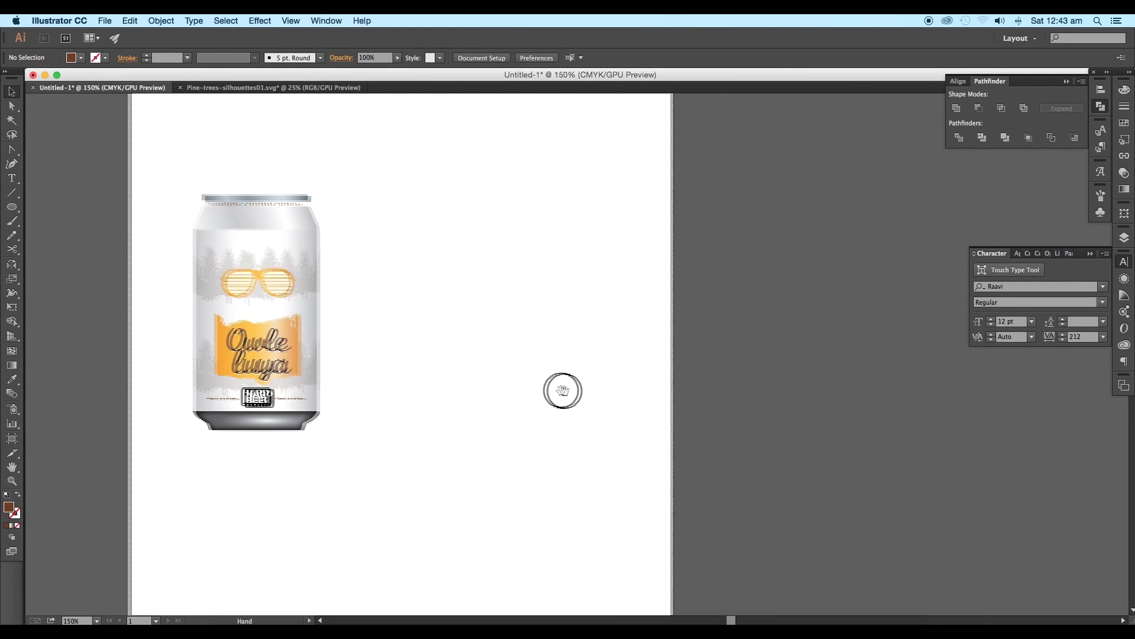
pyautogui.moveTo(563, 391); pyautogui.dragTo(532, 384)
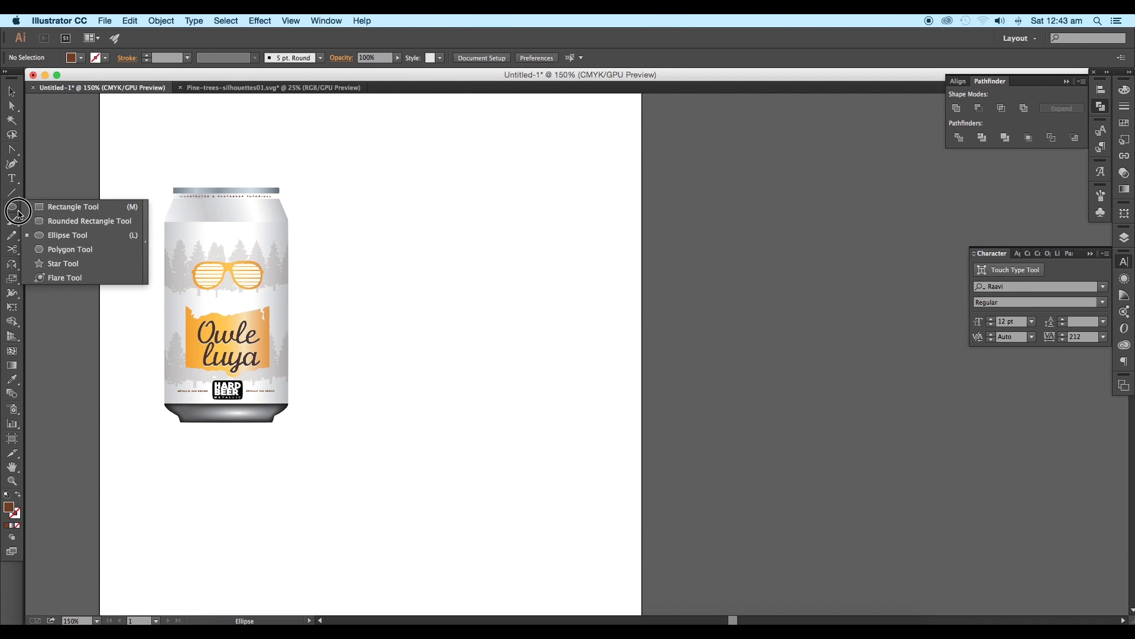
pyautogui.moveTo(12, 207); pyautogui.dragTo(53, 206)
pyautogui.moveTo(443, 187); pyautogui.dragTo(534, 422)
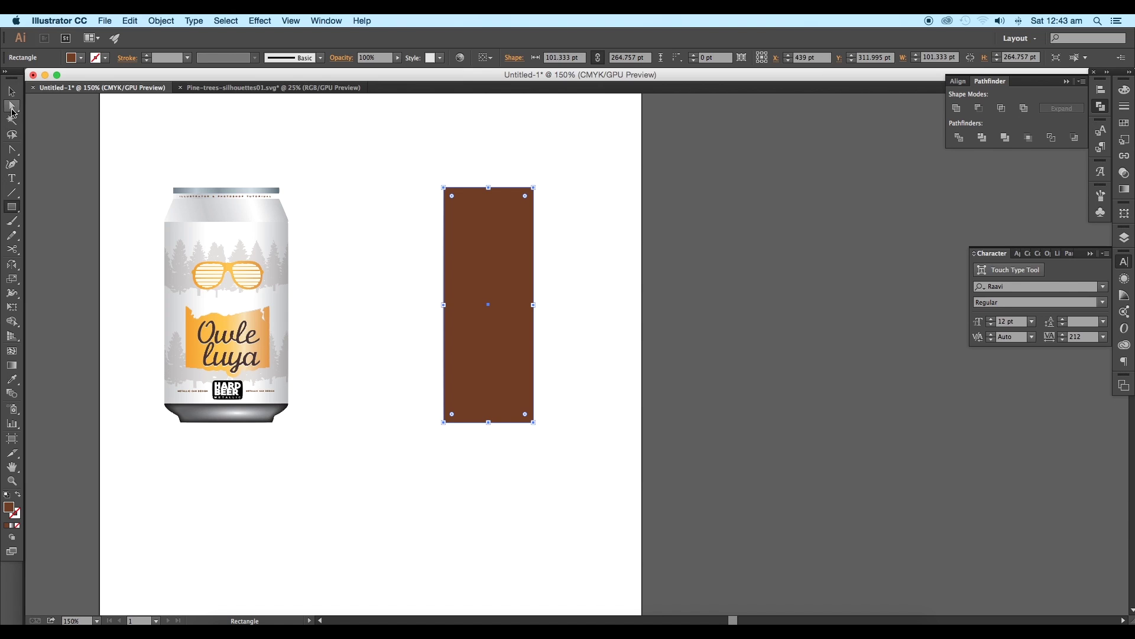
# Add anchor points near the top and bottom of the rectangle's right edge.
pyautogui.click(11, 149)
pyautogui.moveTo(11, 149); pyautogui.dragTo(50, 161)
pyautogui.press('+')
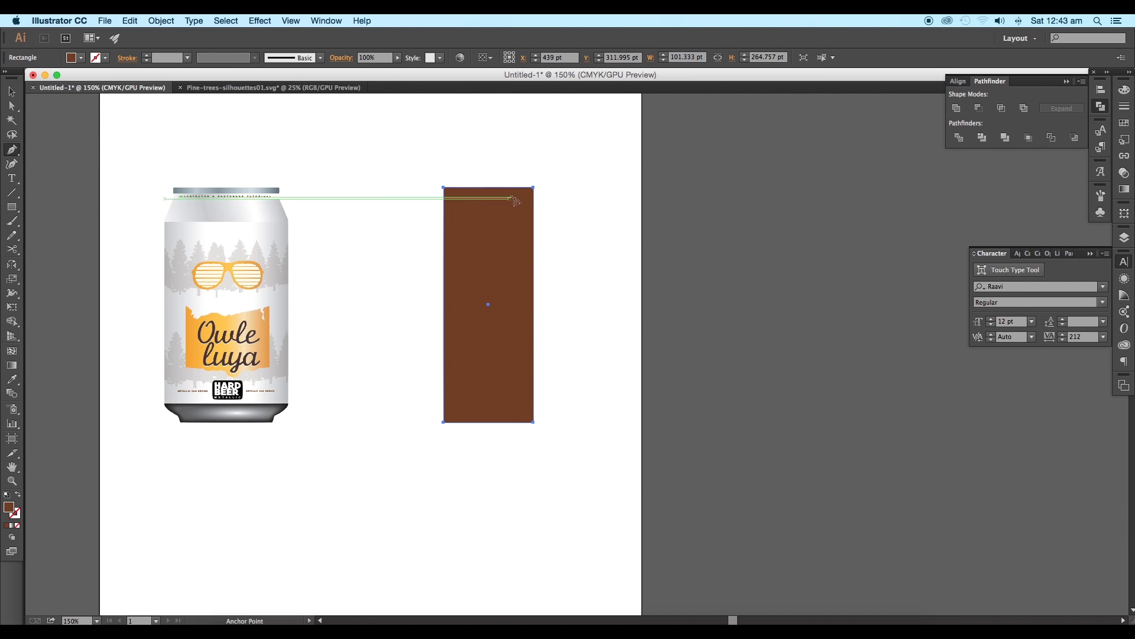
pyautogui.scroll(1, 514, 192)
pyautogui.click(539, 229)
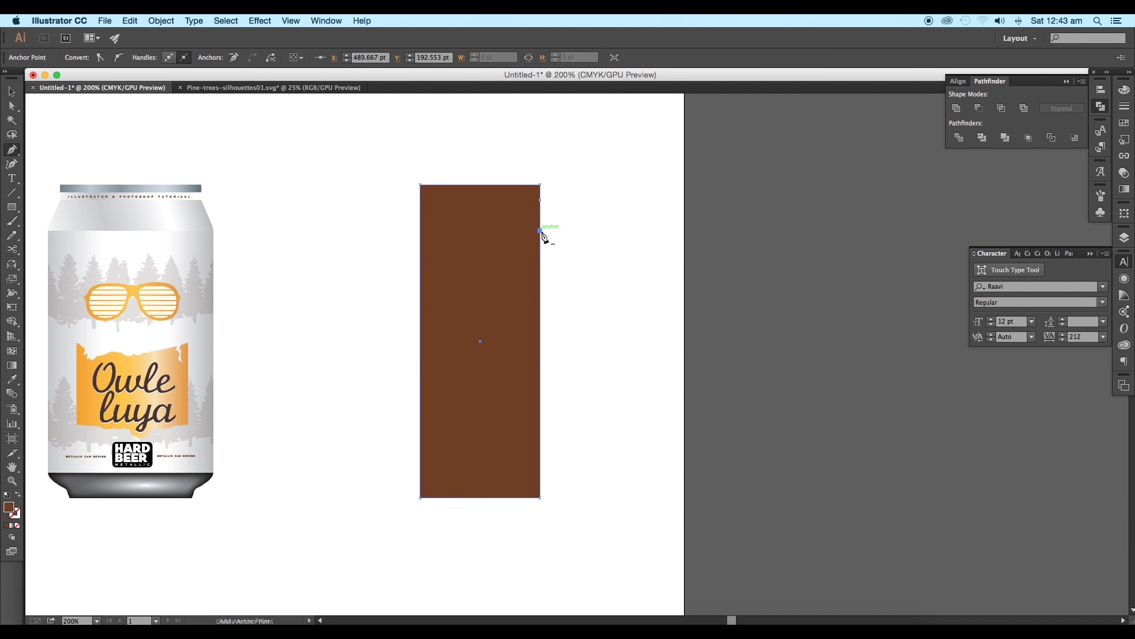
pyautogui.click(540, 472)
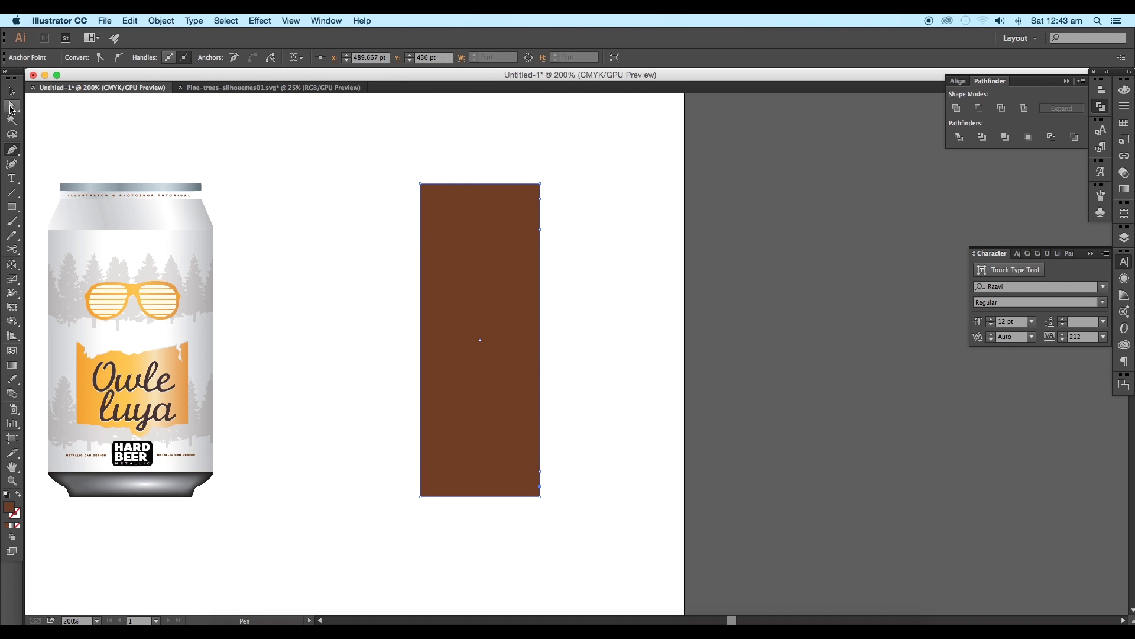
# Move the top-right and bottom-right corners leftward to slant the right edge.
pyautogui.keyDown('ctrl'); pyautogui.click(539, 183); pyautogui.keyUp('ctrl')
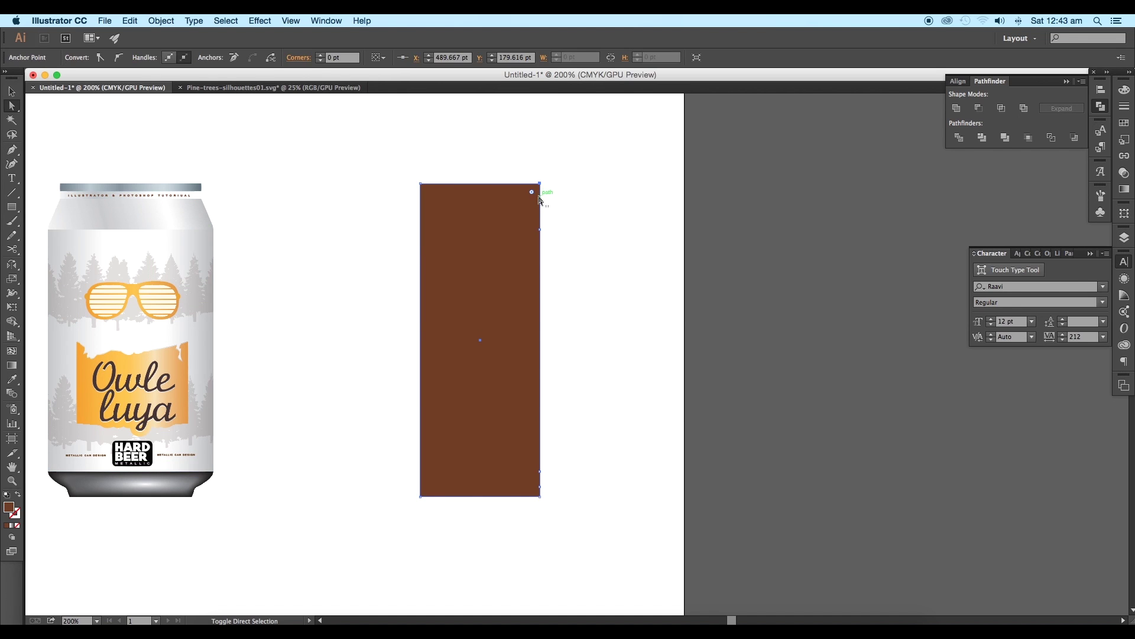
pyautogui.moveTo(539, 200); pyautogui.dragTo(524, 202)
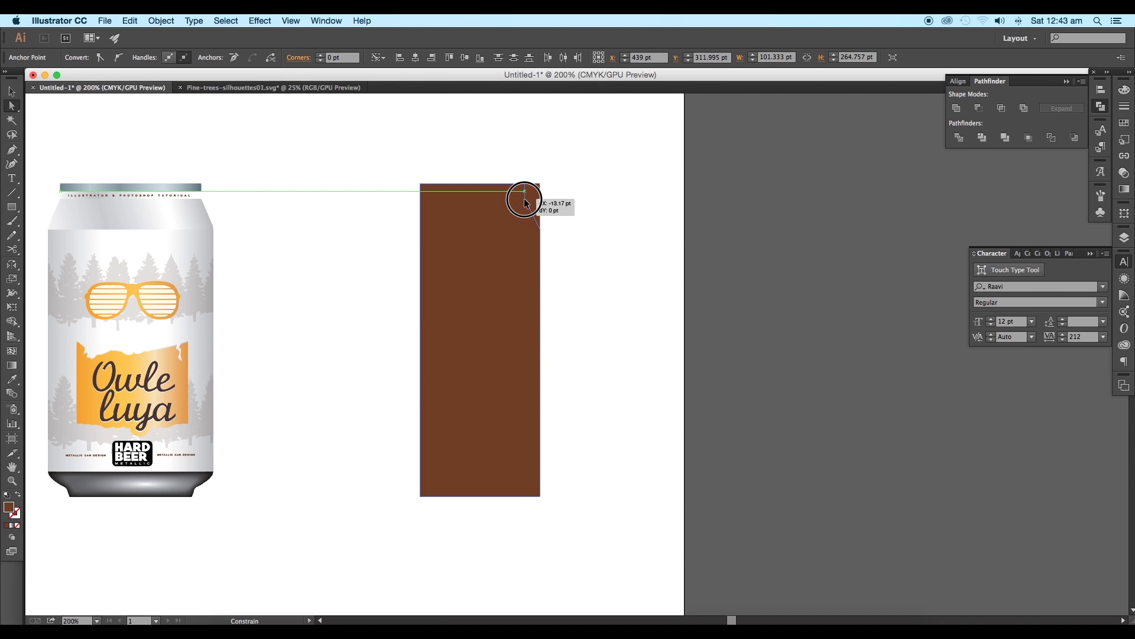
pyautogui.moveTo(524, 203); pyautogui.dragTo(525, 203)
pyautogui.click(563, 264)
pyautogui.scroll(-5, 558, 306)
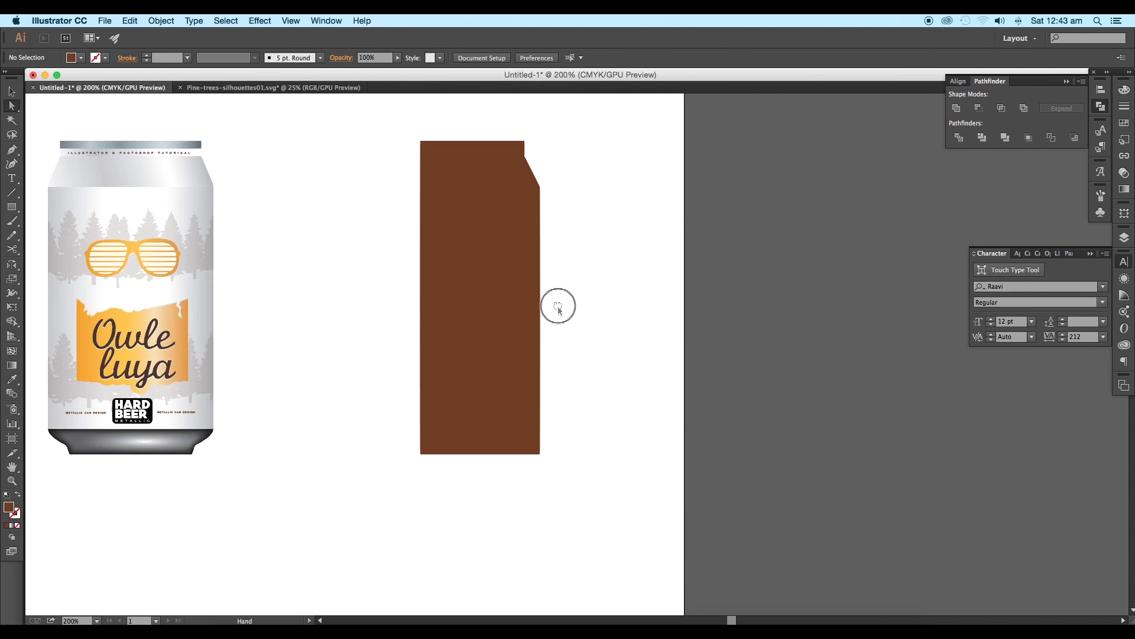
pyautogui.click(552, 427)
pyautogui.moveTo(552, 427); pyautogui.dragTo(529, 425)
# Curve the lower diagonal edge smoothly and nudge the bottom-right anchor slightly left.
pyautogui.scroll(3, 562, 417)
pyautogui.click(529, 208)
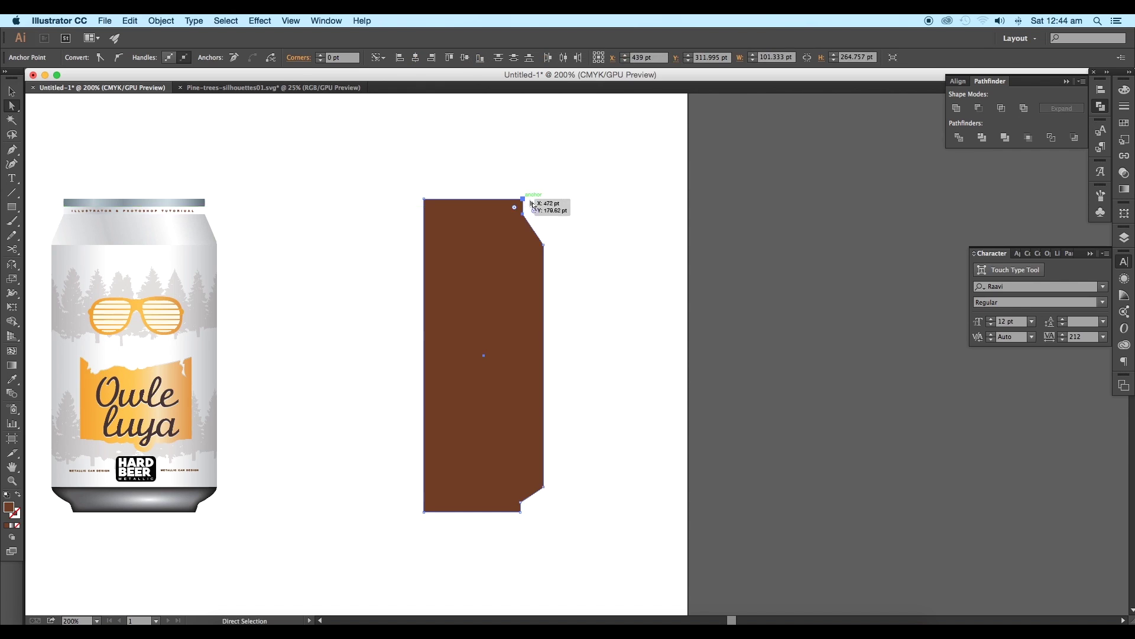
pyautogui.hotkey('ctrl', 'shift', 'a')
pyautogui.hotkey('ctrl', '=')
pyautogui.moveTo(11, 149); pyautogui.dragTo(59, 193)
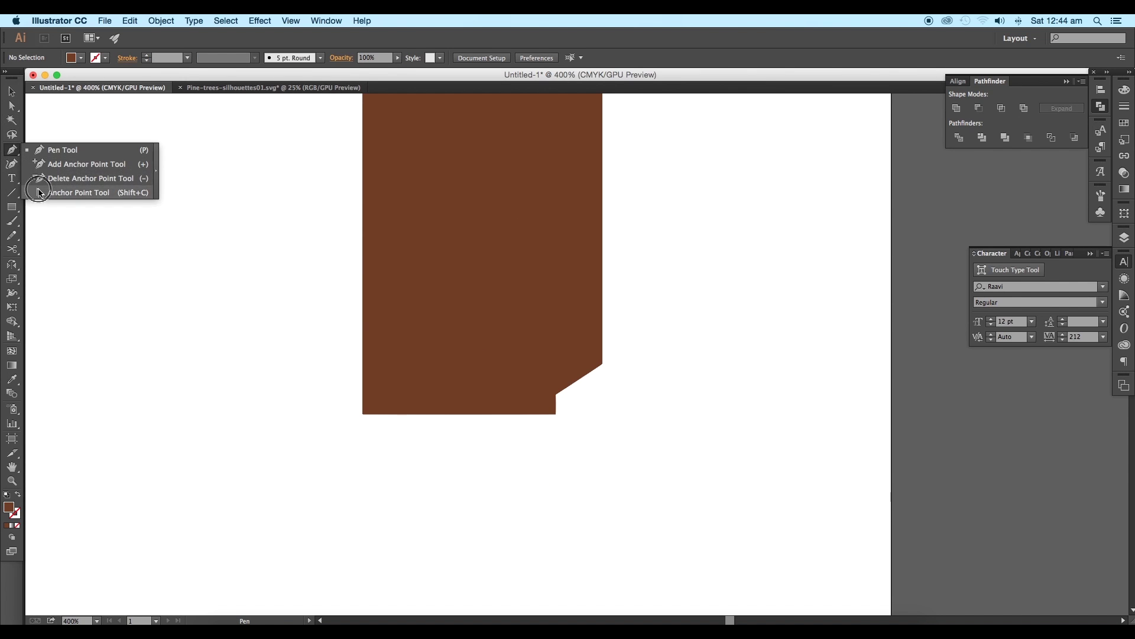
pyautogui.moveTo(603, 366); pyautogui.dragTo(602, 386)
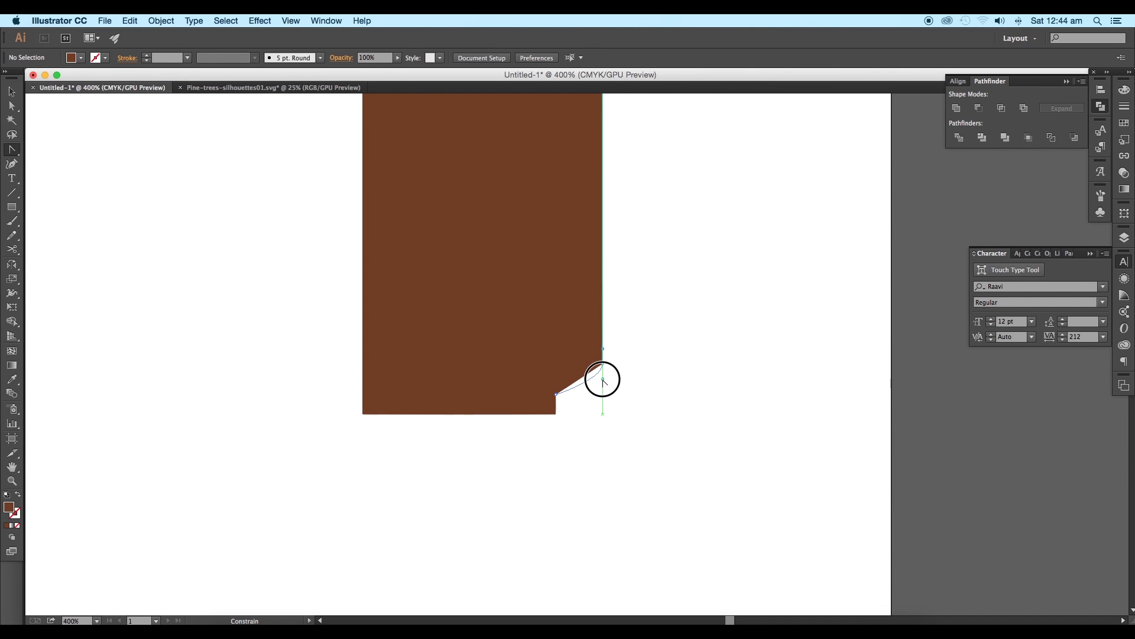
pyautogui.scroll(-1, 602, 386)
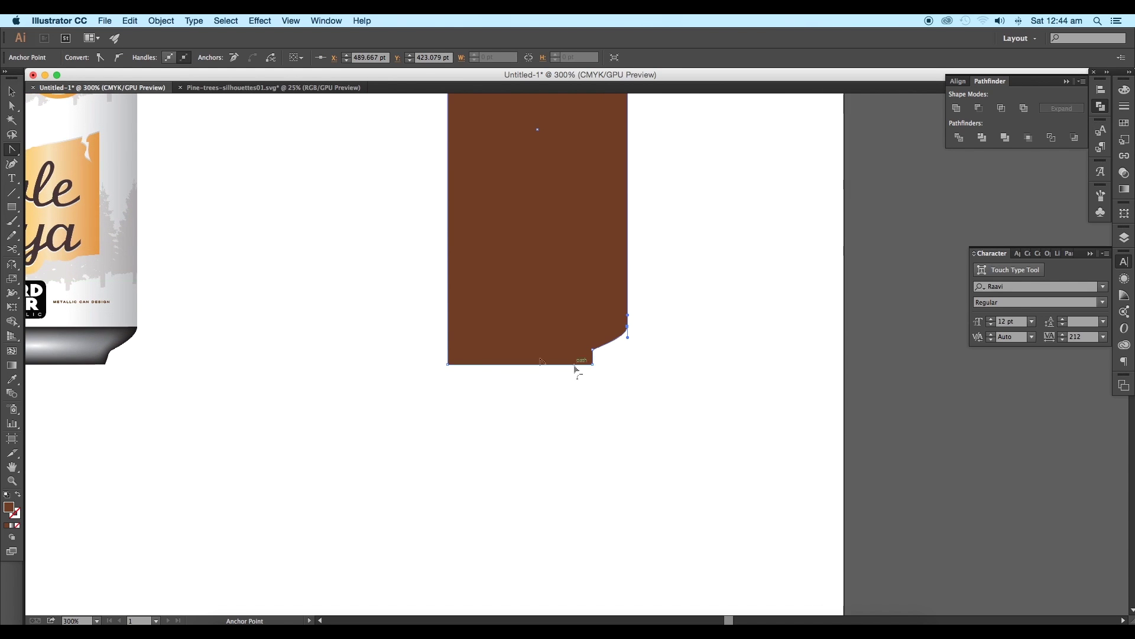
pyautogui.press('a')
pyautogui.moveTo(592, 369); pyautogui.dragTo(589, 370)
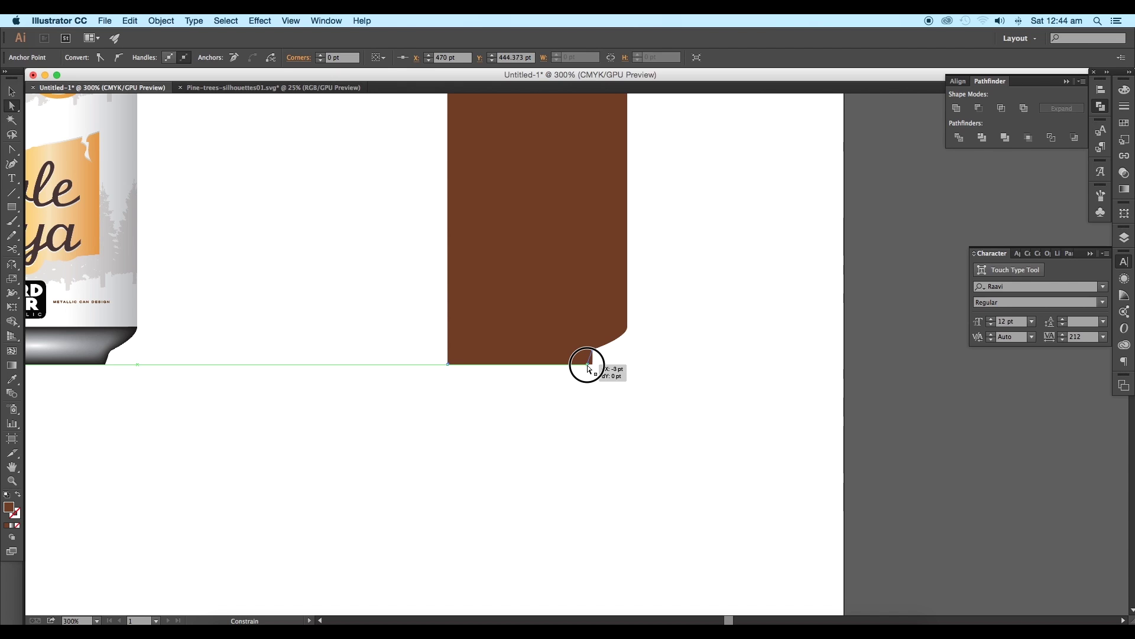
# Round the corner below the slant and the sharp bottom corner.
pyautogui.scroll(10, 666, 322)
pyautogui.press('v')
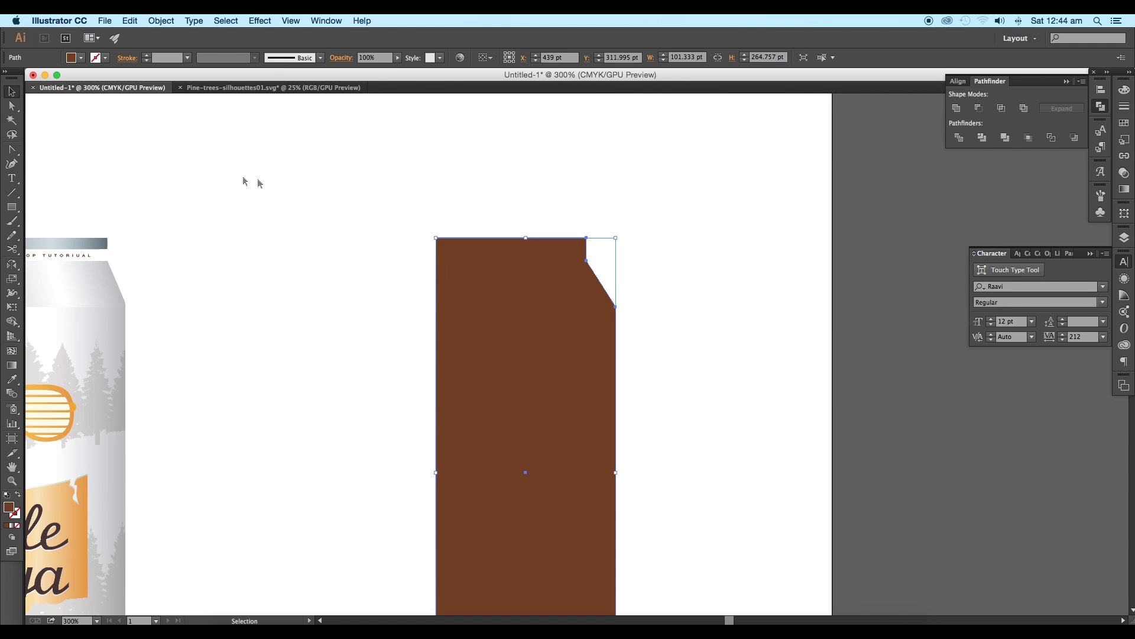
pyautogui.click(12, 106)
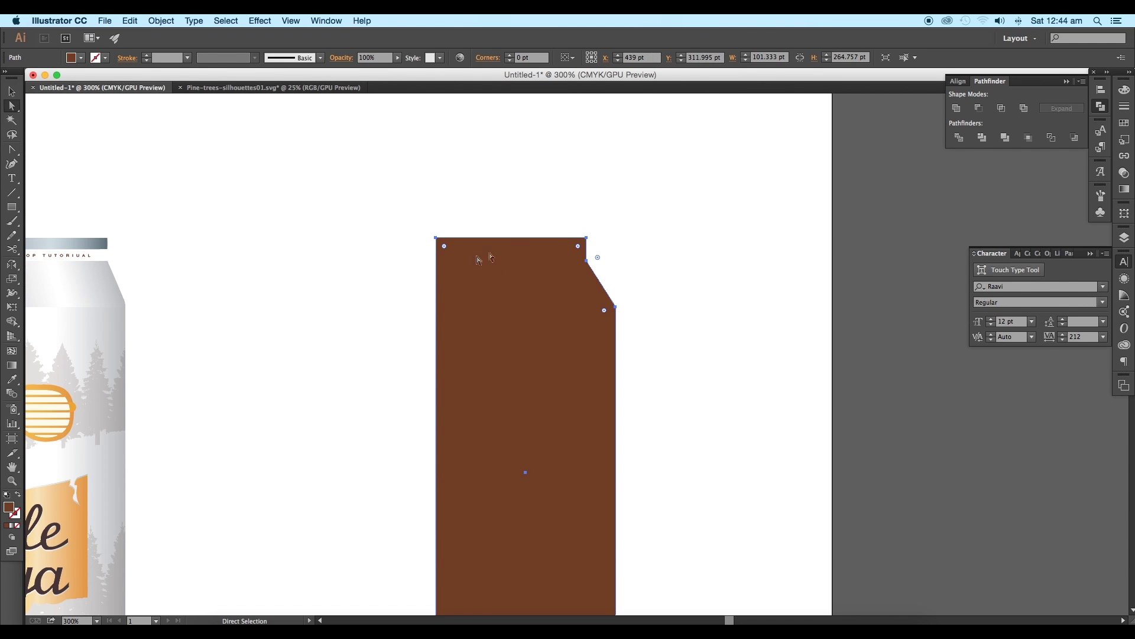
pyautogui.click(616, 307)
pyautogui.scroll(2, 617, 316)
pyautogui.moveTo(609, 311); pyautogui.dragTo(578, 319)
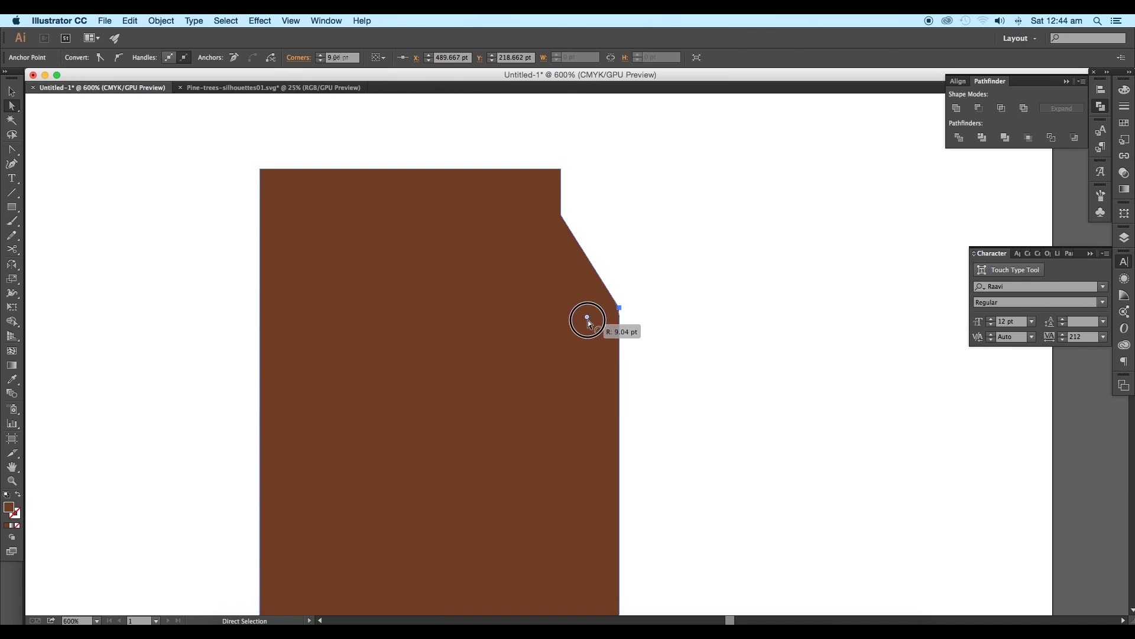
pyautogui.scroll(-2, 644, 362)
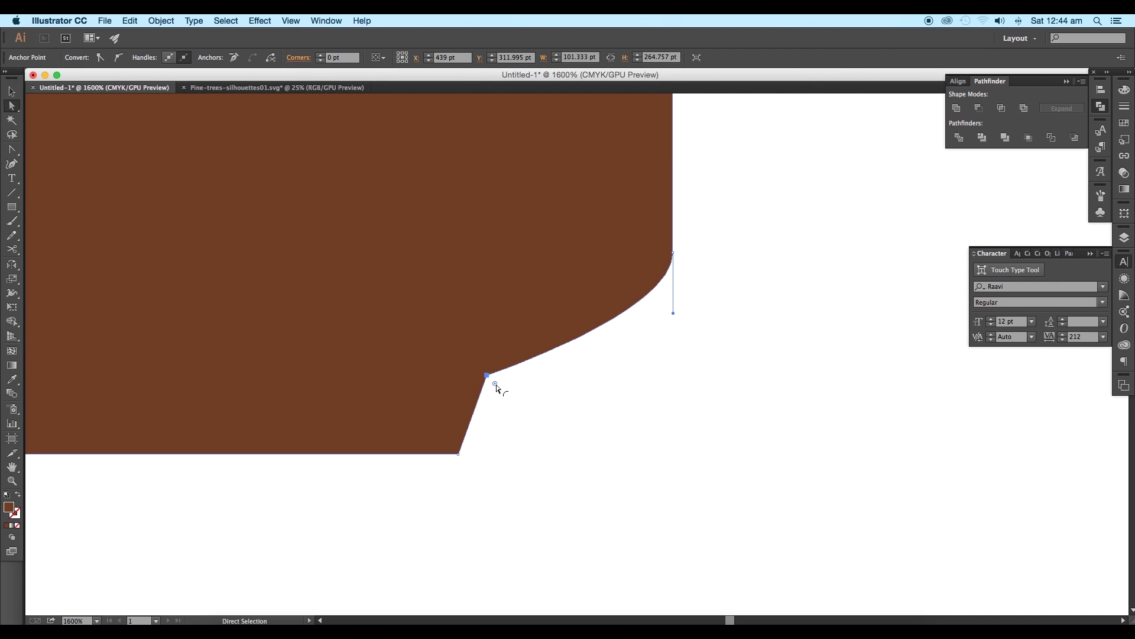
pyautogui.moveTo(496, 385); pyautogui.dragTo(521, 414)
pyautogui.scroll(-4, 521, 414)
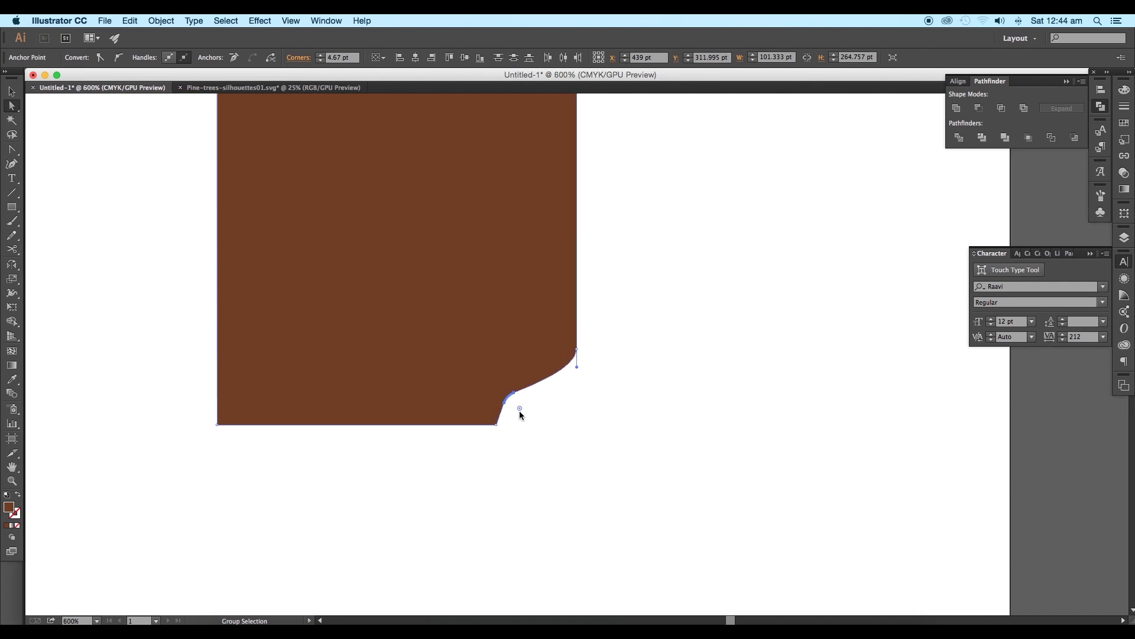
# Pan back to show both the can and the finished brown shape.
pyautogui.click(18, 93)
pyautogui.scroll(-1, 502, 400)
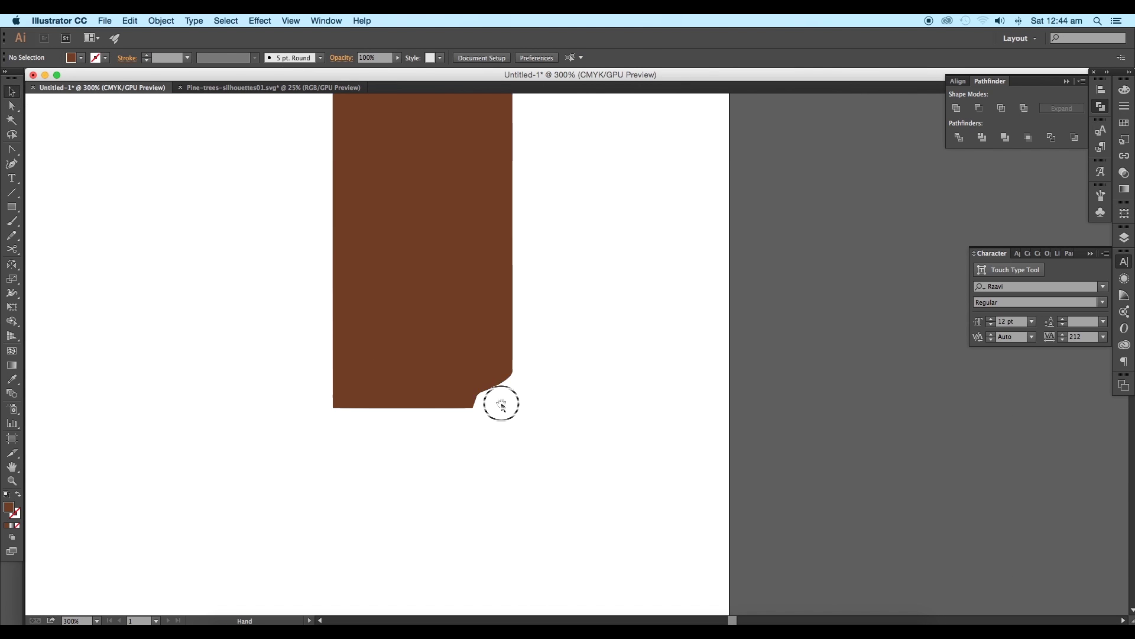
pyautogui.moveTo(502, 400); pyautogui.dragTo(687, 420)
pyautogui.scroll(-3, 686, 421)
pyautogui.click(12, 207)
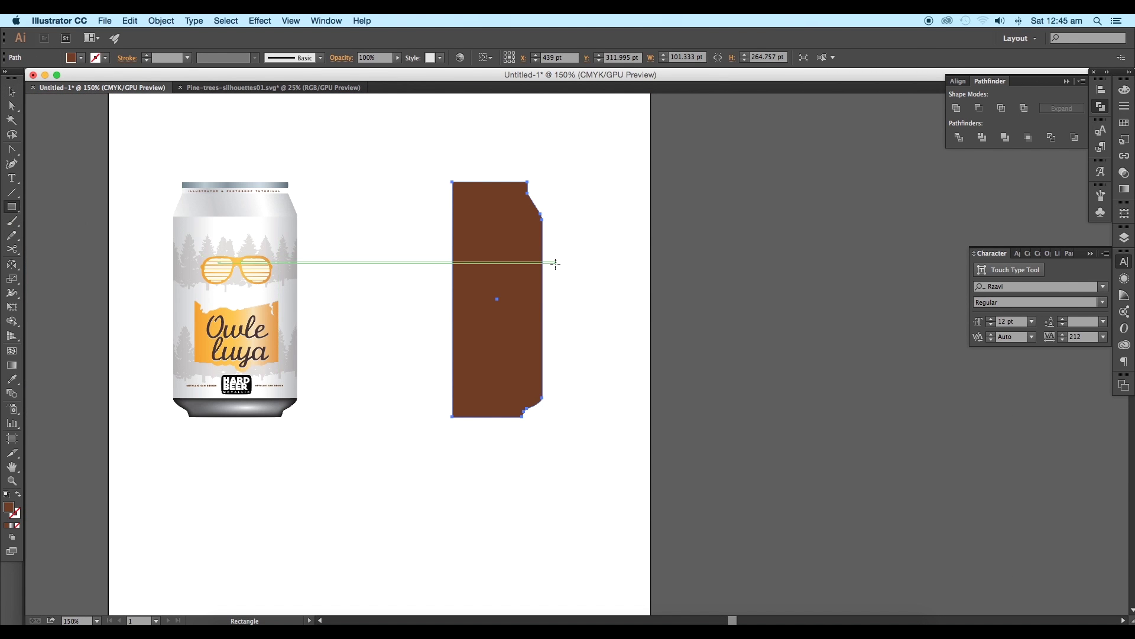
# Subtract a rectangle over the left part using Pathfinder Minus Front.
pyautogui.moveTo(395, 130); pyautogui.dragTo(478, 449)
pyautogui.press('v')
pyautogui.keyDown('shift'); pyautogui.click(495, 342); pyautogui.keyUp('shift')
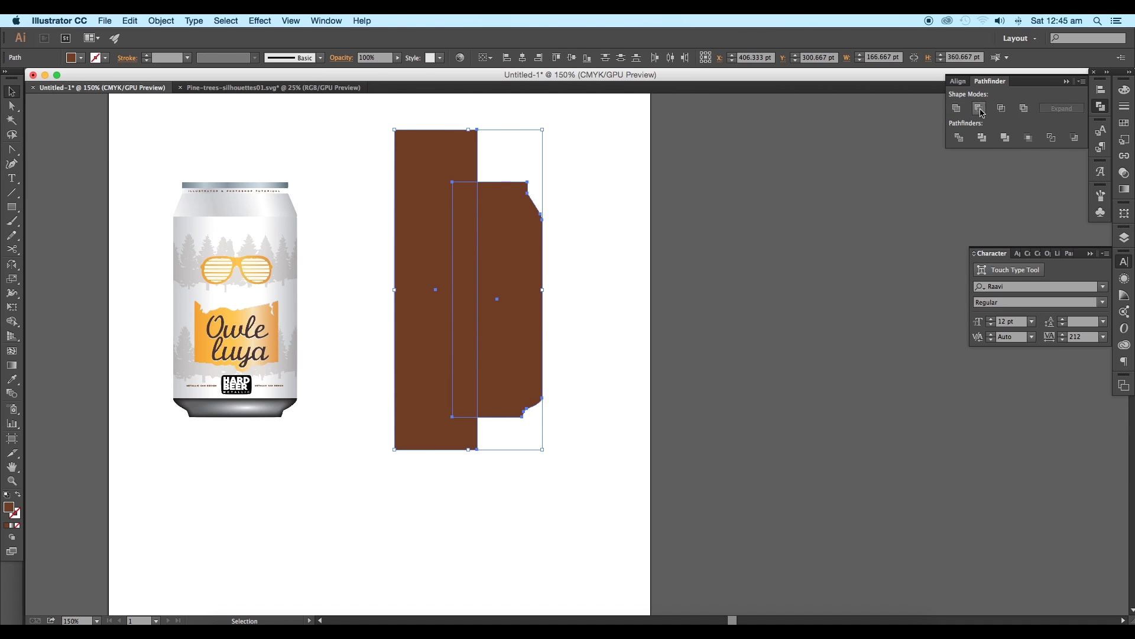
pyautogui.click(980, 109)
# Cut the path at its top-left and bottom-left corners with Scissors, then reselect the shape.
pyautogui.click(12, 249)
pyautogui.click(478, 182)
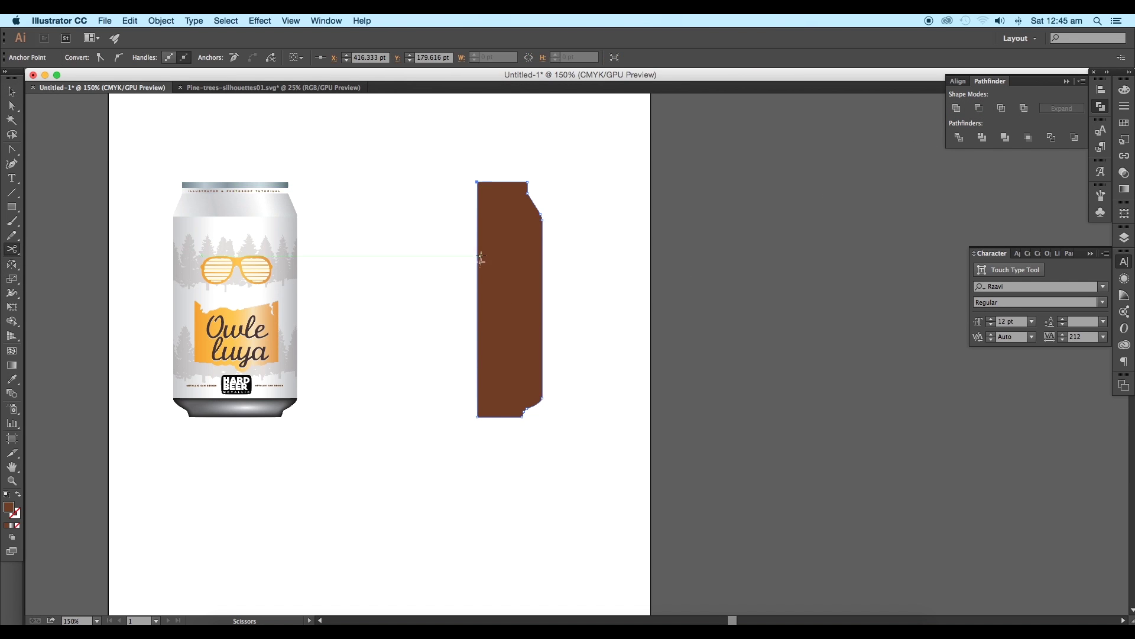
pyautogui.click(478, 417)
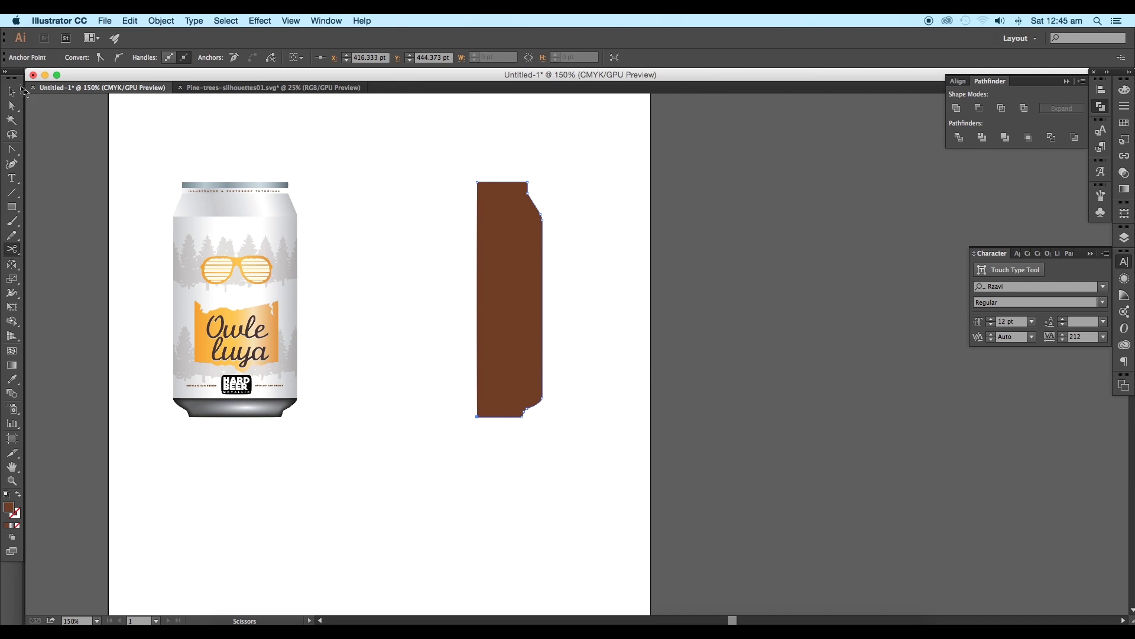
pyautogui.click(7, 92)
pyautogui.click(454, 264)
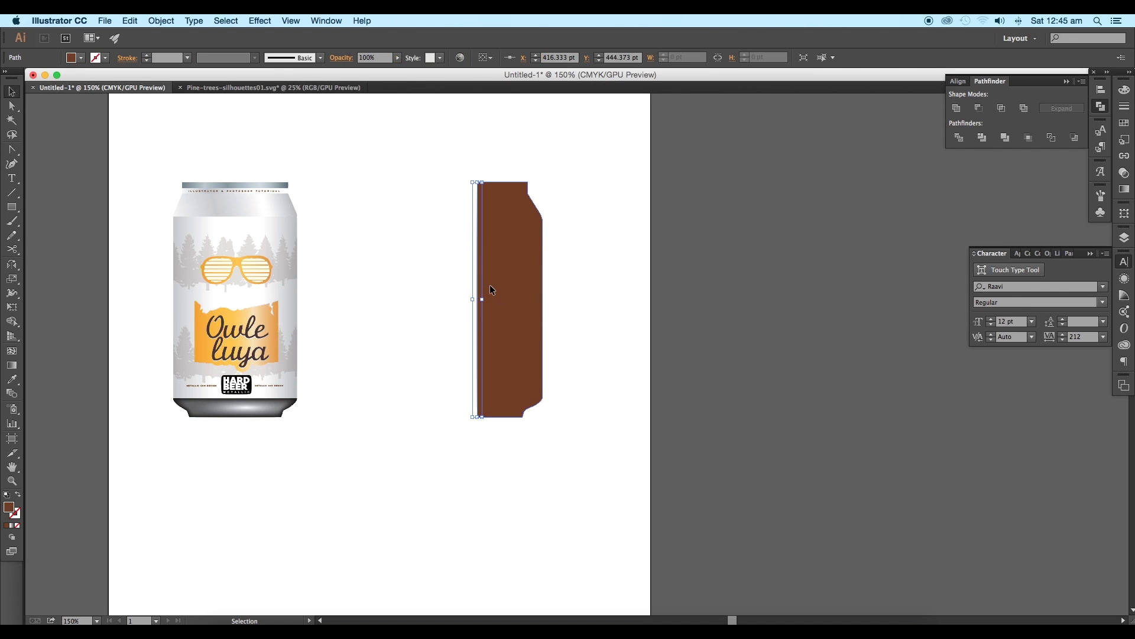
pyautogui.scroll(-5, 486, 278)
pyautogui.scroll(3, 489, 283)
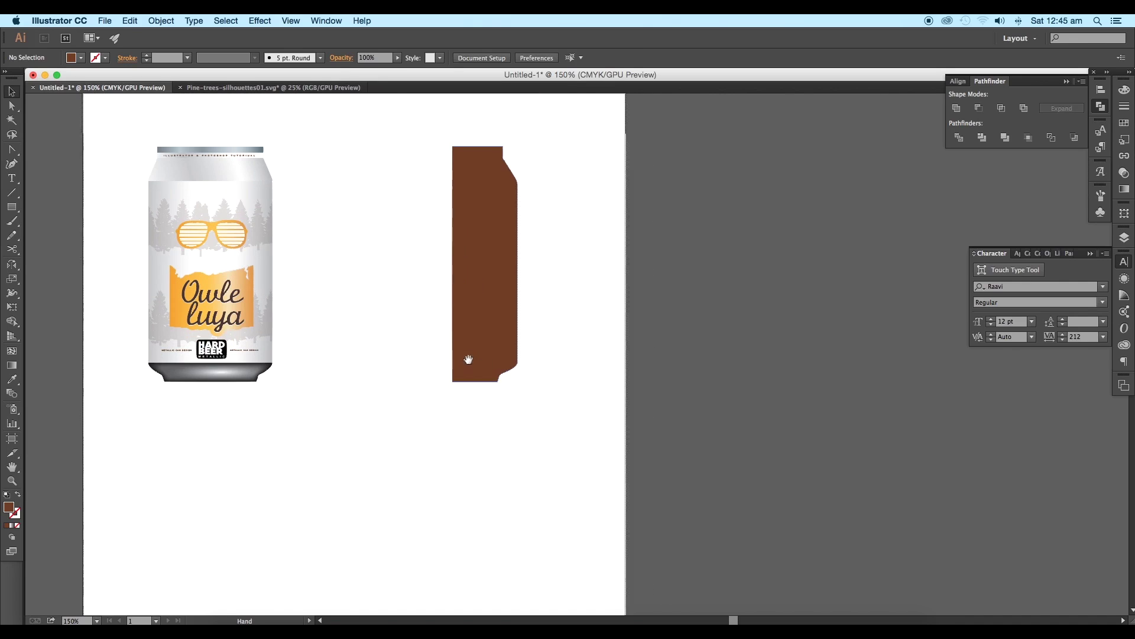
pyautogui.click(515, 267)
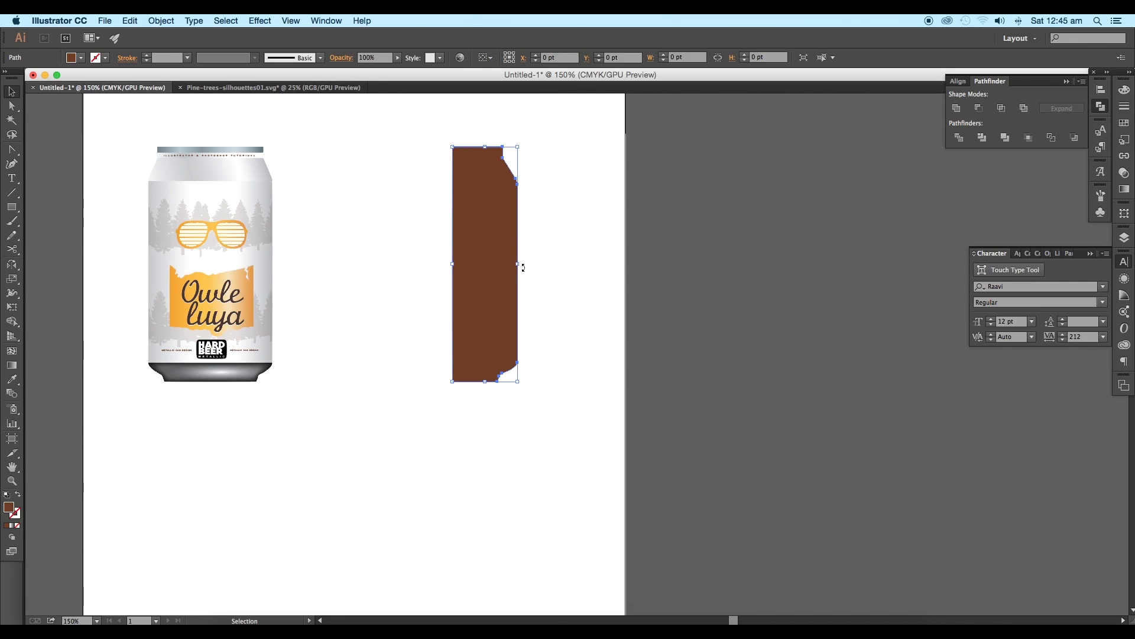
# Swap fill and stroke, giving the profile a 0.25 pt grey 999999 stroke.
pyautogui.click(19, 495)
pyautogui.doubleClick(14, 512)
pyautogui.moveTo(698, 362)
pyautogui.mouseDown()
pyautogui.moveTo(628, 362)
pyautogui.moveTo(628, 353)
pyautogui.mouseUp()
pyautogui.click(927, 314)
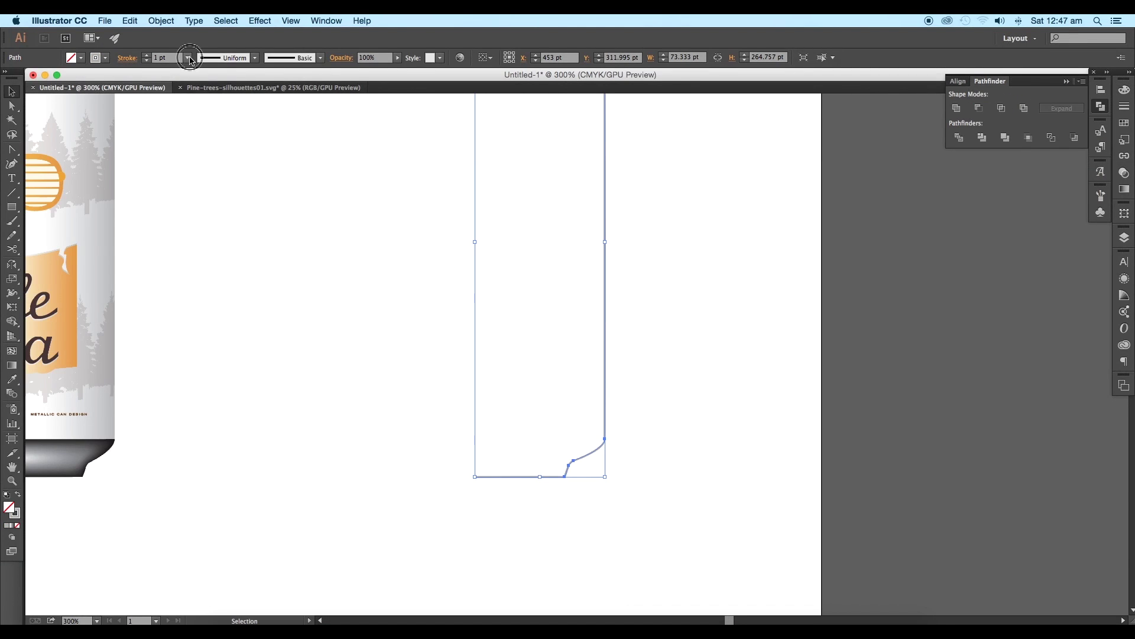
pyautogui.click(187, 57)
pyautogui.hotkey('ctrl', '-')
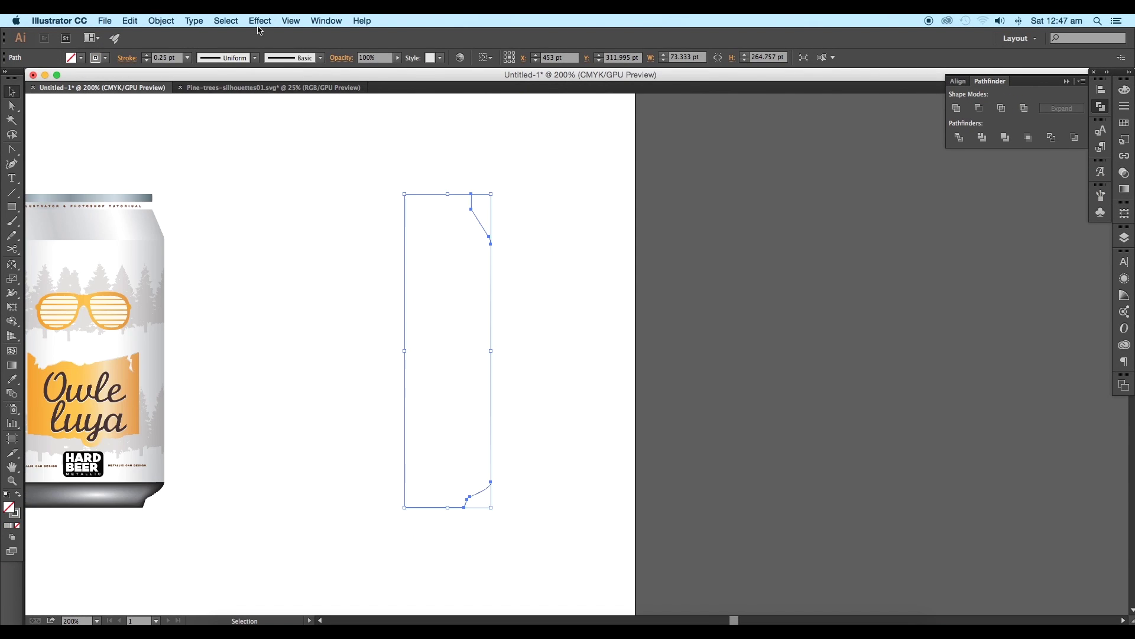
# Apply 3D Revolve with preview, all three rotations at 0° and No Shading.
pyautogui.click(261, 21)
pyautogui.click(449, 105)
pyautogui.click(819, 317)
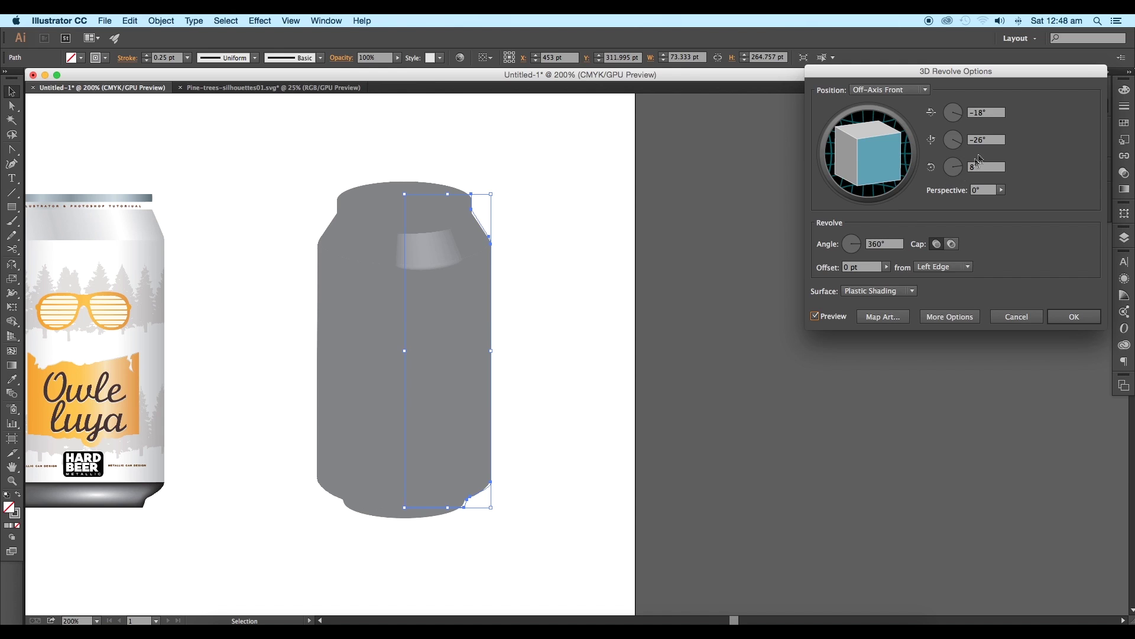
pyautogui.click(970, 112)
pyautogui.click(979, 141)
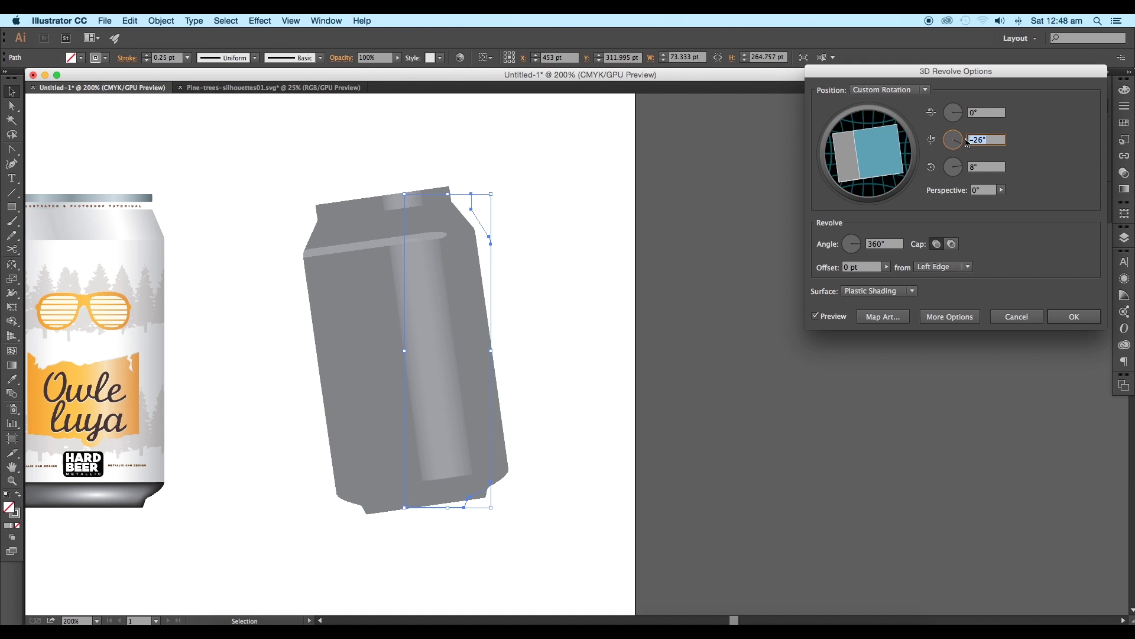
pyautogui.click(970, 169)
pyautogui.write('0')
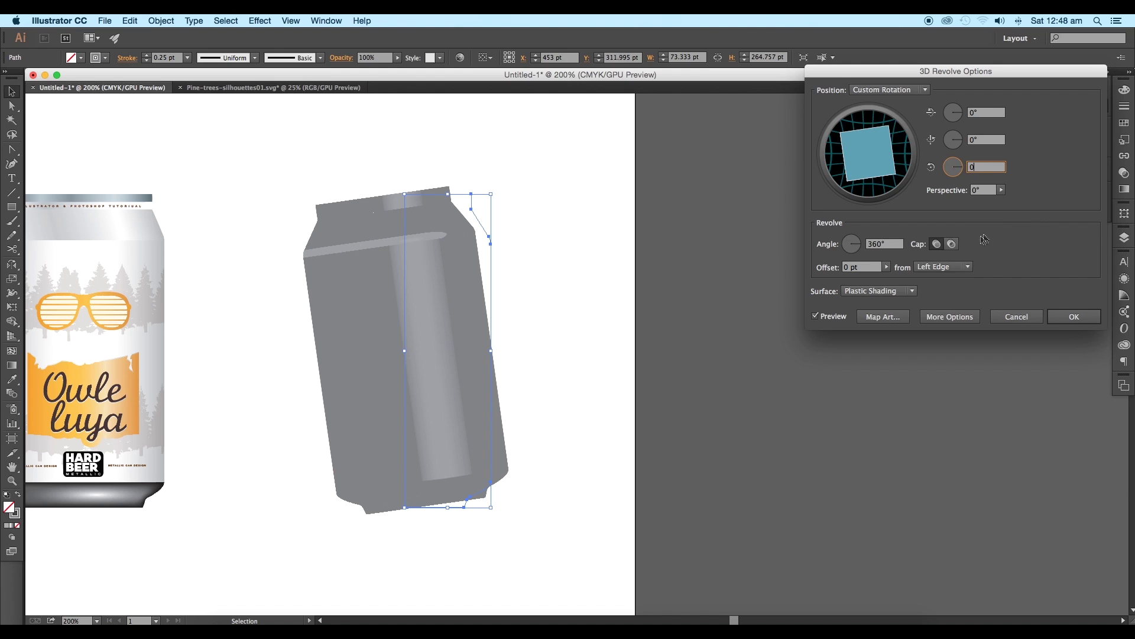
pyautogui.click(905, 290)
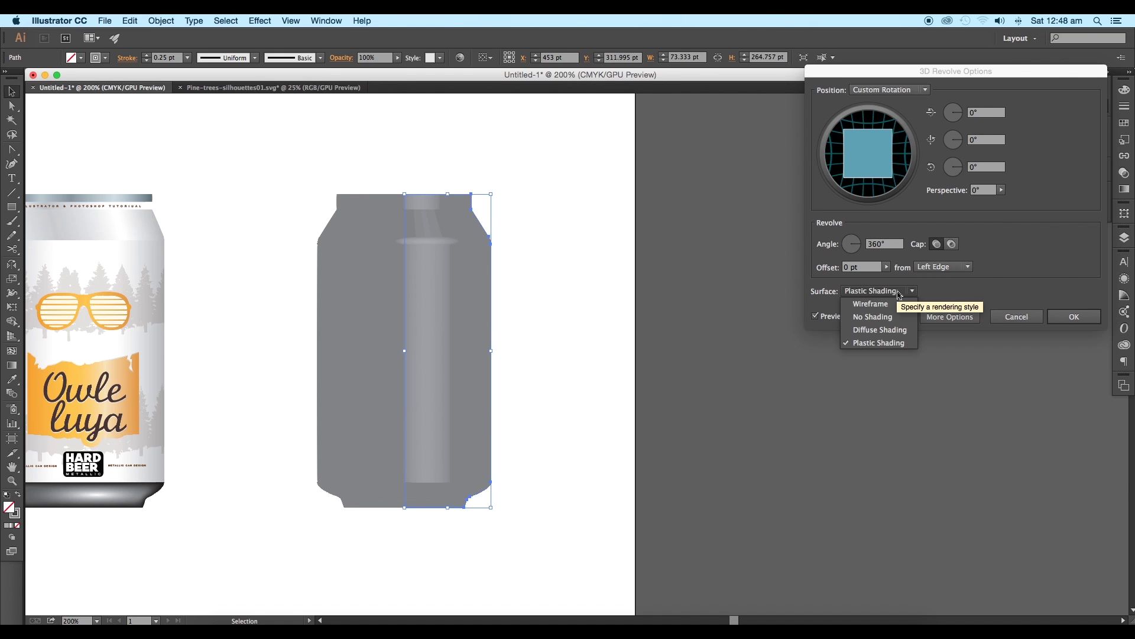
pyautogui.click(888, 318)
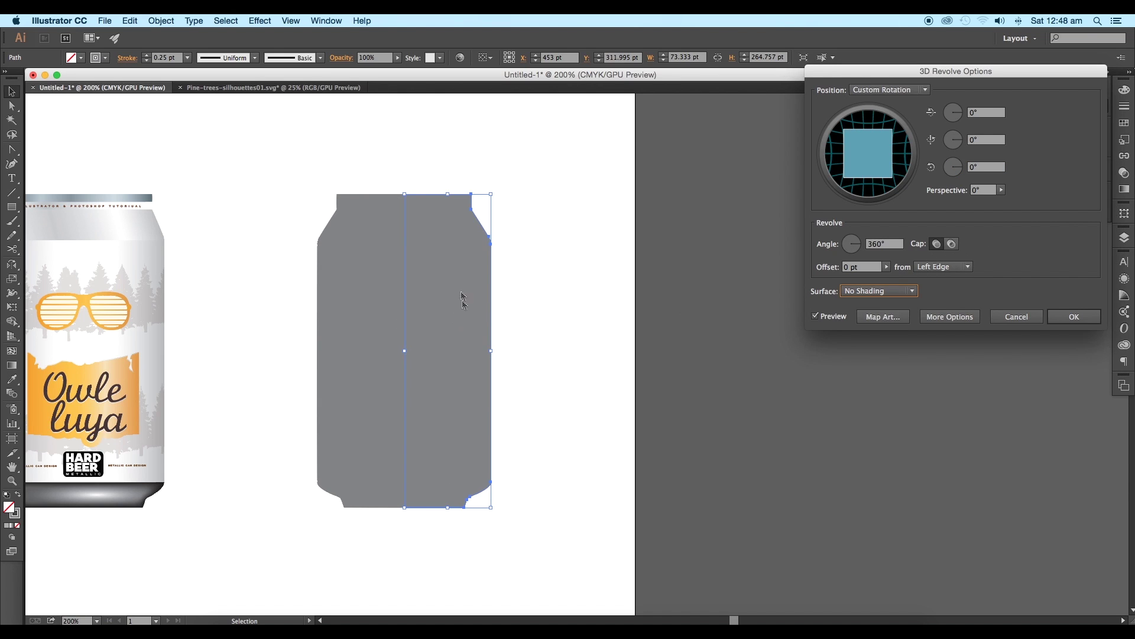
pyautogui.click(1060, 321)
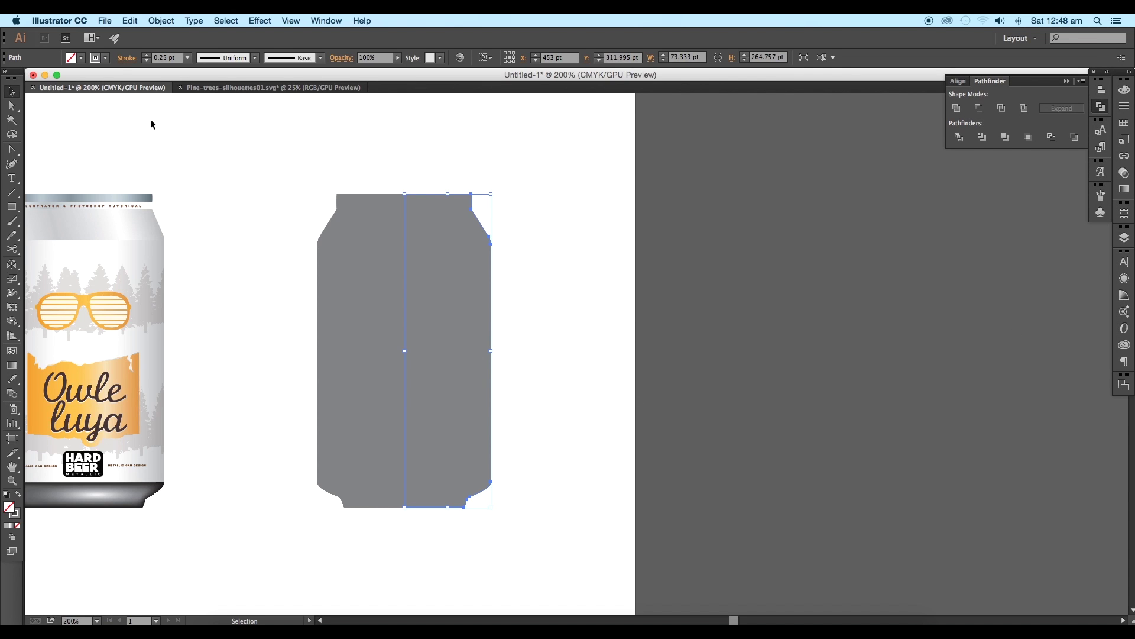
# Expand the revolved can's 3D appearance into editable paths and ungroup it.
pyautogui.click(161, 20)
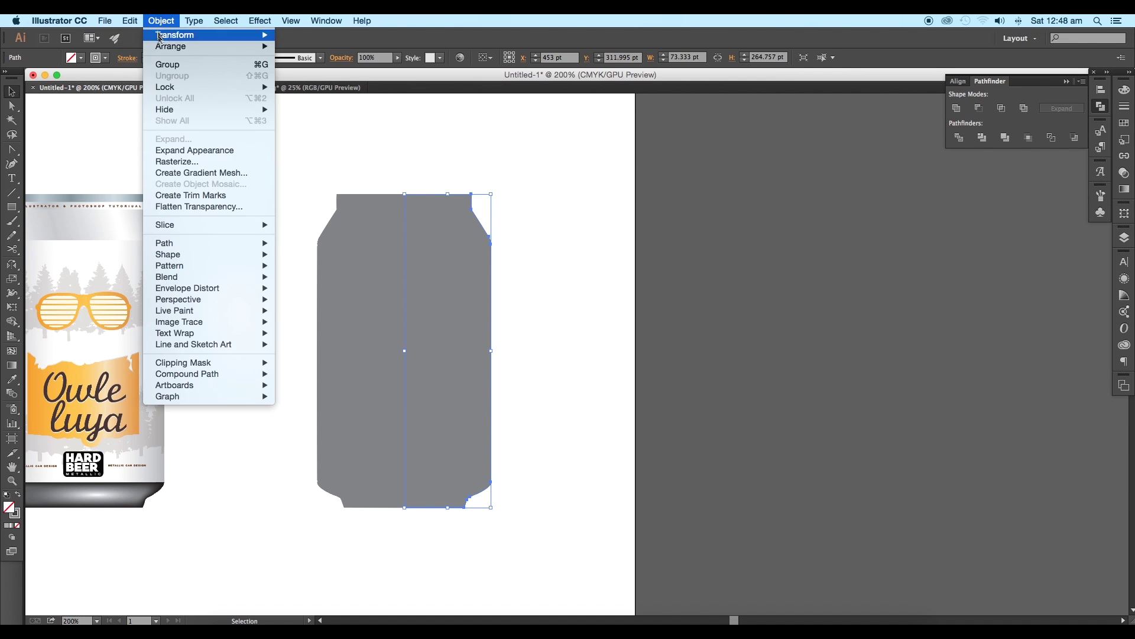
pyautogui.click(168, 145)
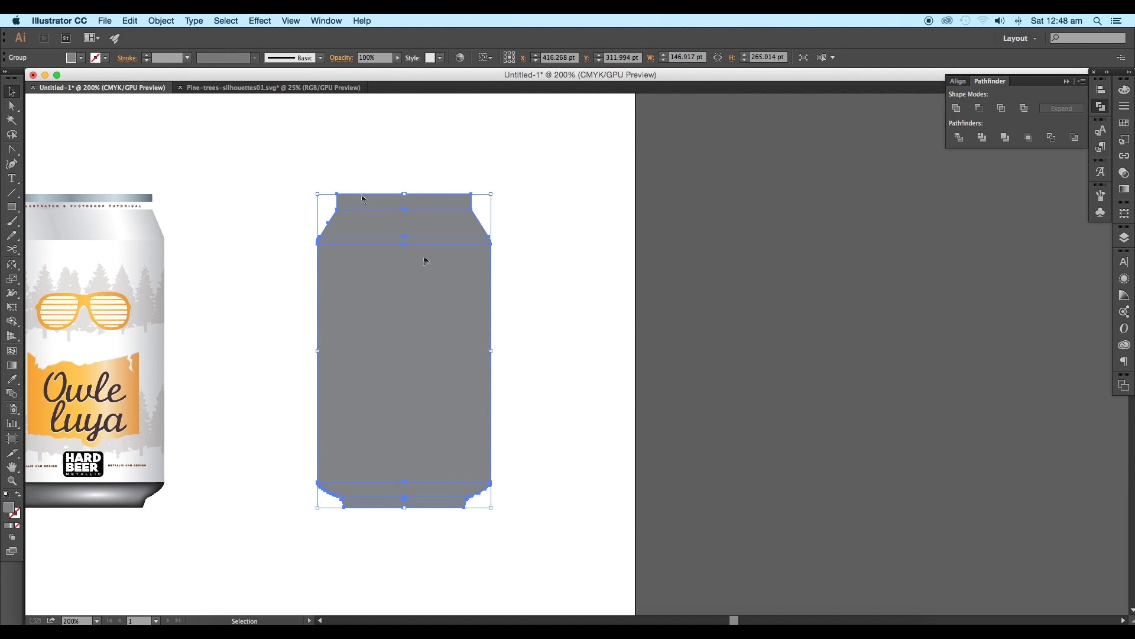
pyautogui.click(172, 26)
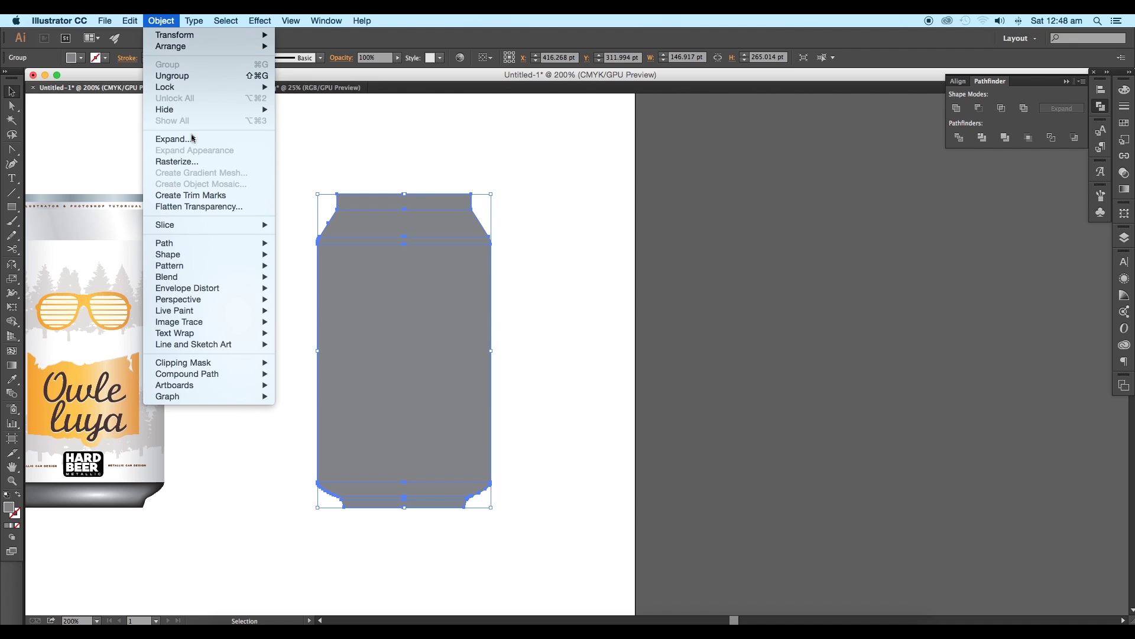
pyautogui.click(467, 289)
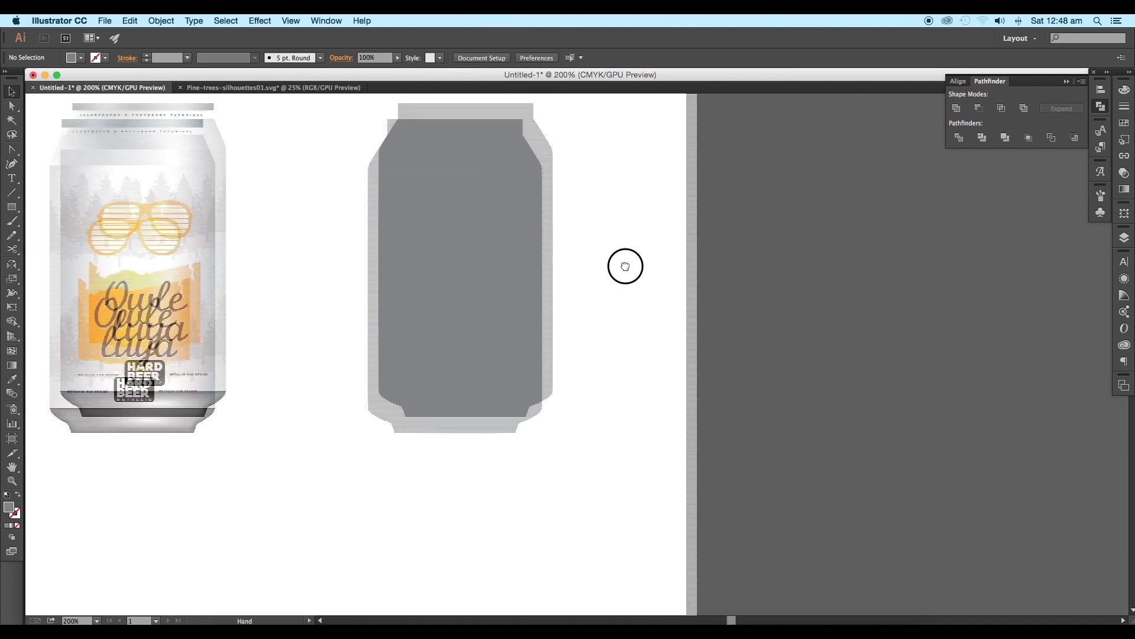
pyautogui.rightClick(471, 247)
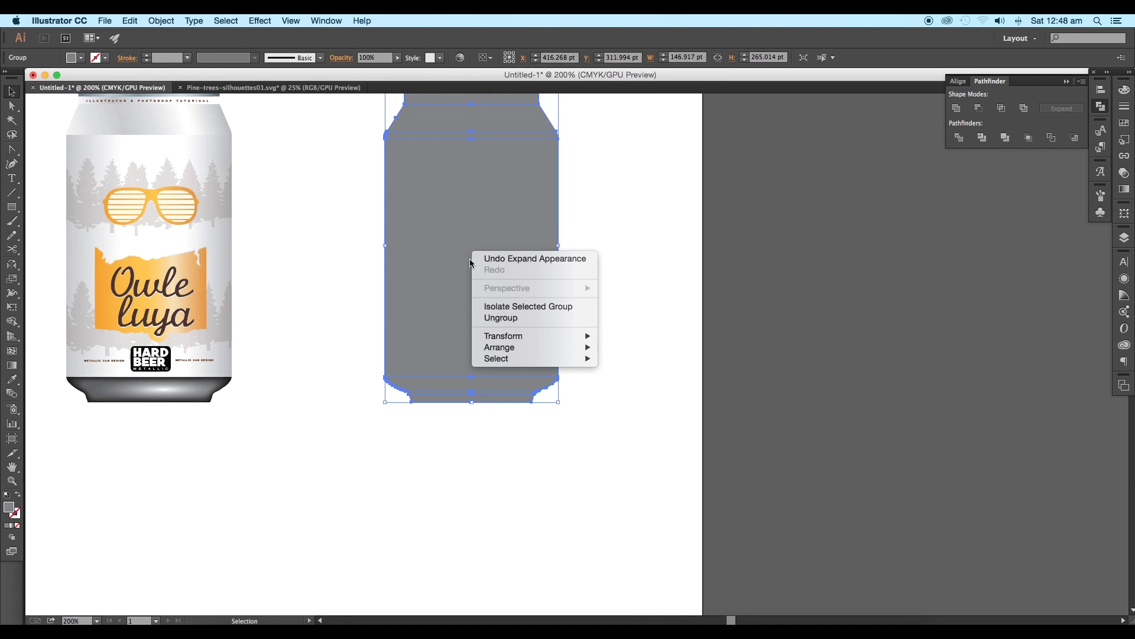
pyautogui.click(498, 318)
pyautogui.click(580, 344)
pyautogui.scroll(3, 538, 412)
pyautogui.scroll(2, 592, 420)
# Ungroup the grey can group into its separate path pieces.
pyautogui.click(642, 378)
pyautogui.rightClick(626, 338)
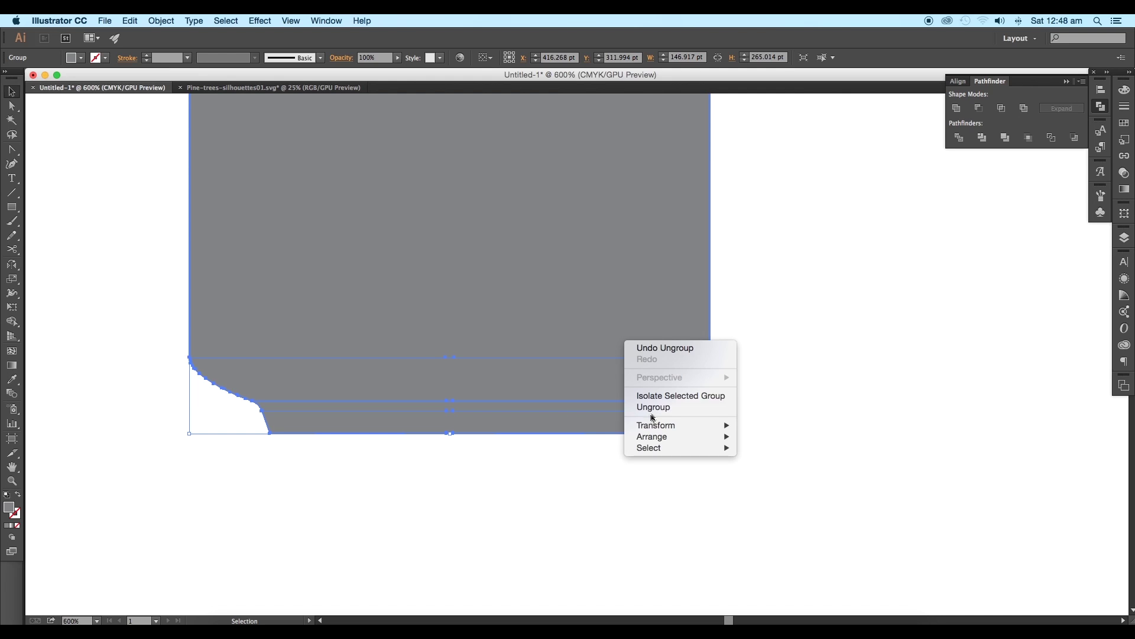
pyautogui.rightClick(640, 345)
pyautogui.click(669, 407)
pyautogui.click(791, 375)
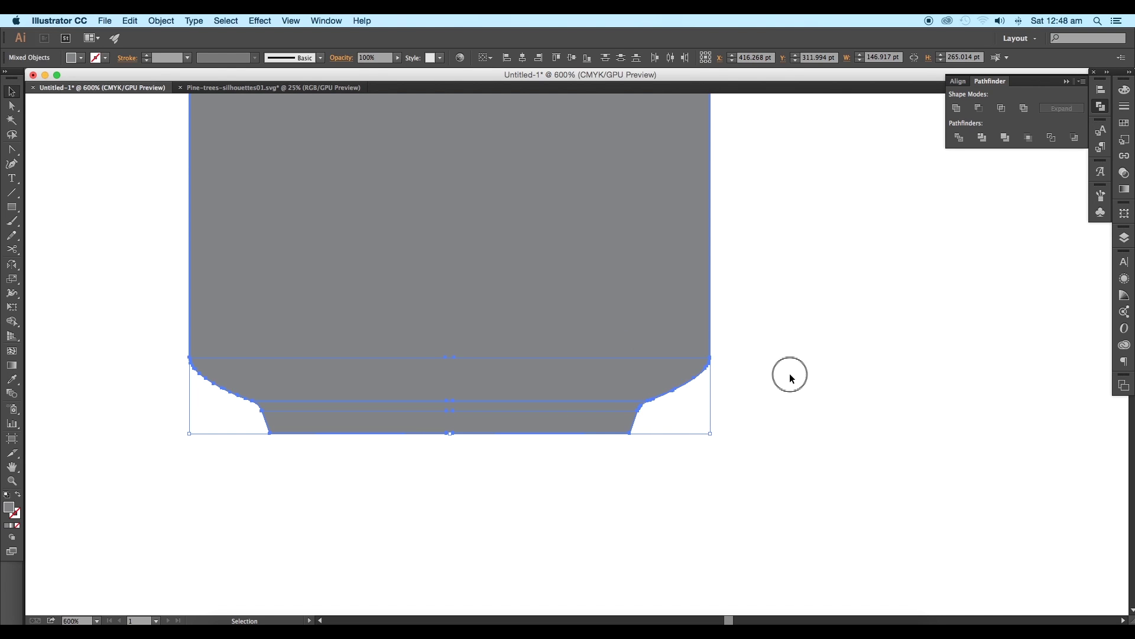
# Unite the curved base band and base trapezoid into one shape.
pyautogui.click(615, 378)
pyautogui.keyDown('shift'); pyautogui.click(591, 417); pyautogui.keyUp('shift')
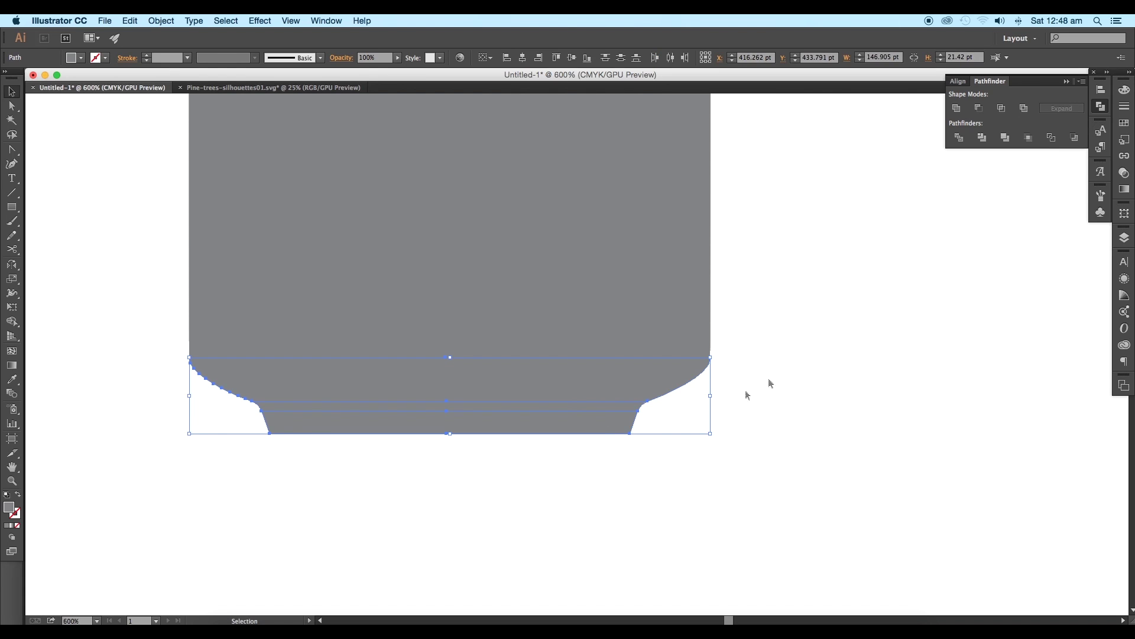
pyautogui.click(957, 108)
pyautogui.scroll(5, 828, 325)
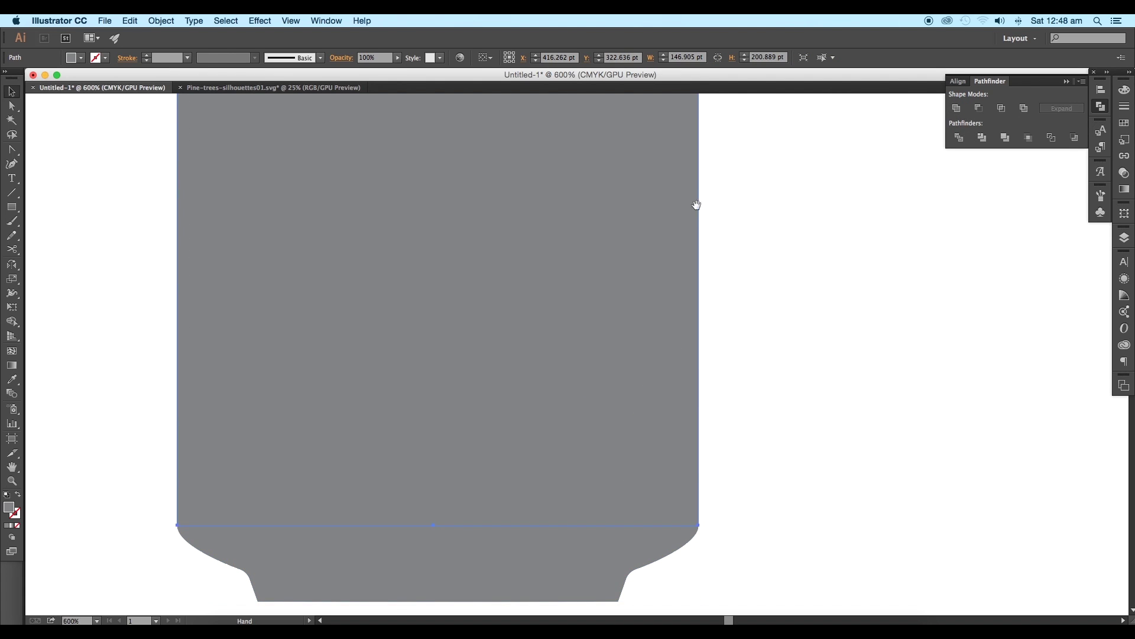
pyautogui.scroll(5, 616, 241)
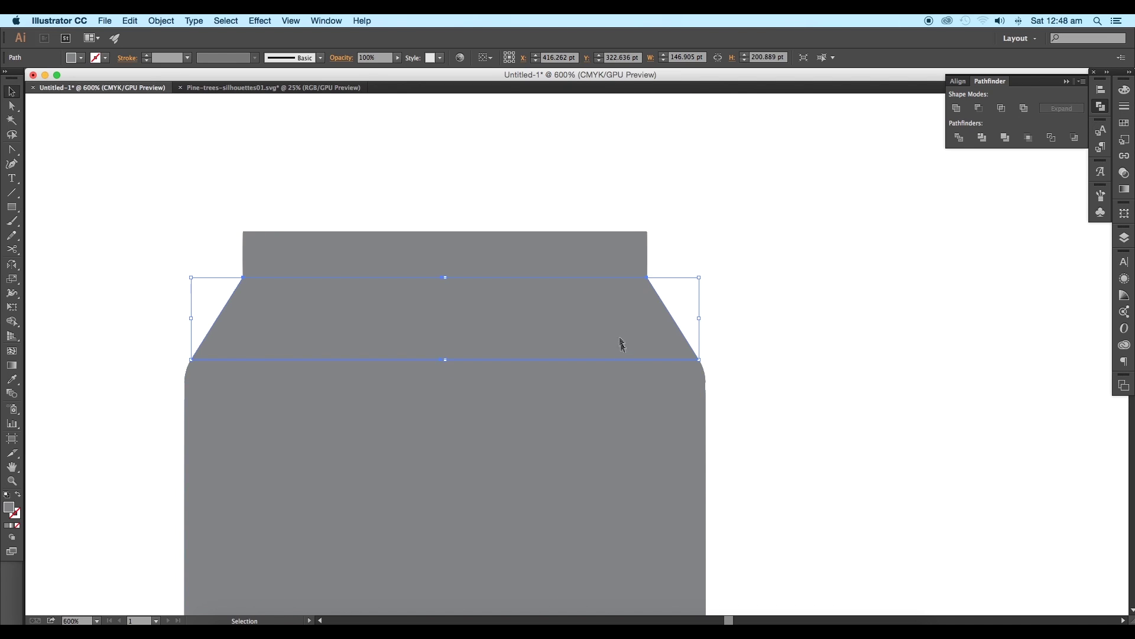
# Unite the shoulder pieces into a single shape.
pyautogui.keyDown('shift'); pyautogui.click(625, 368); pyautogui.keyUp('shift')
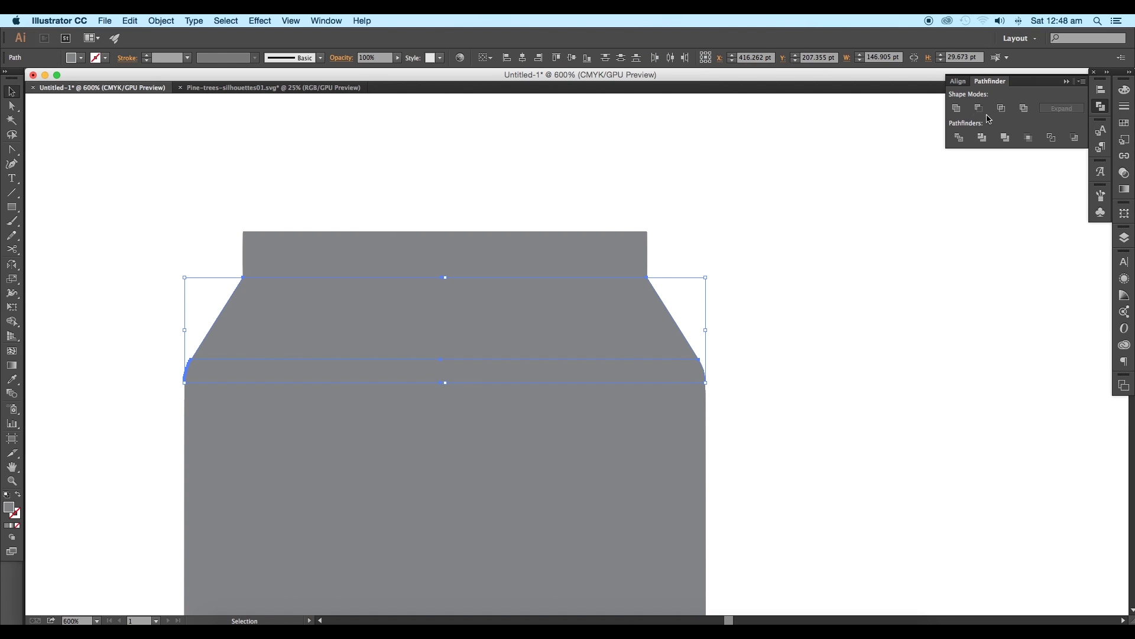
pyautogui.click(963, 111)
pyautogui.scroll(2, 828, 308)
pyautogui.click(642, 299)
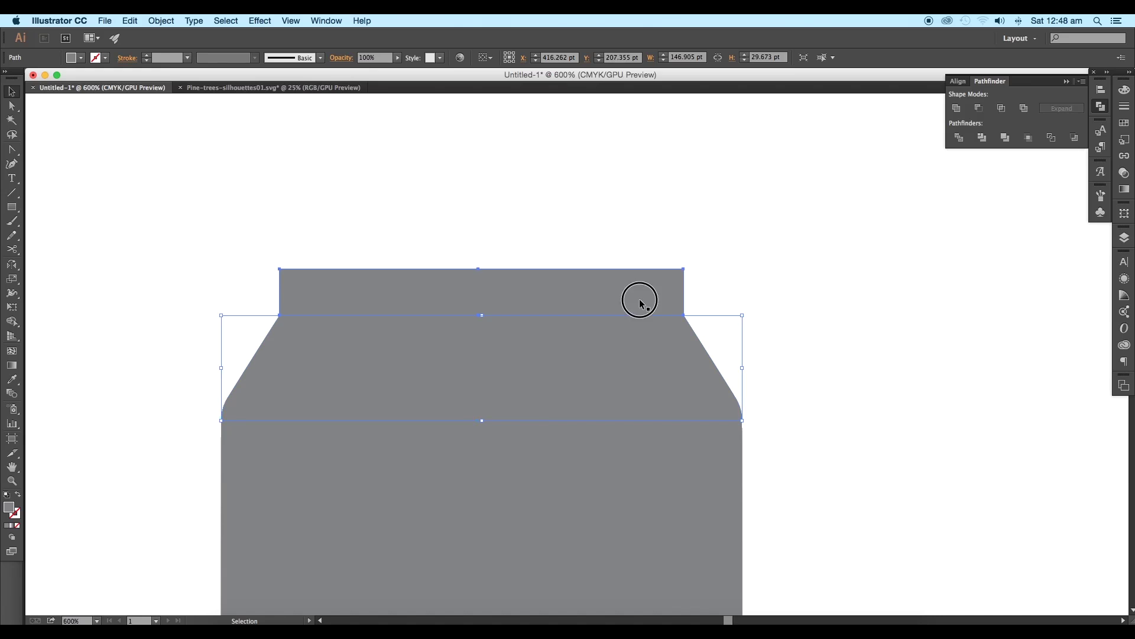
pyautogui.click(728, 317)
pyautogui.hotkey('ctrl', '-')
pyautogui.hotkey('ctrl', '-')
pyautogui.hotkey('ctrl', '-')
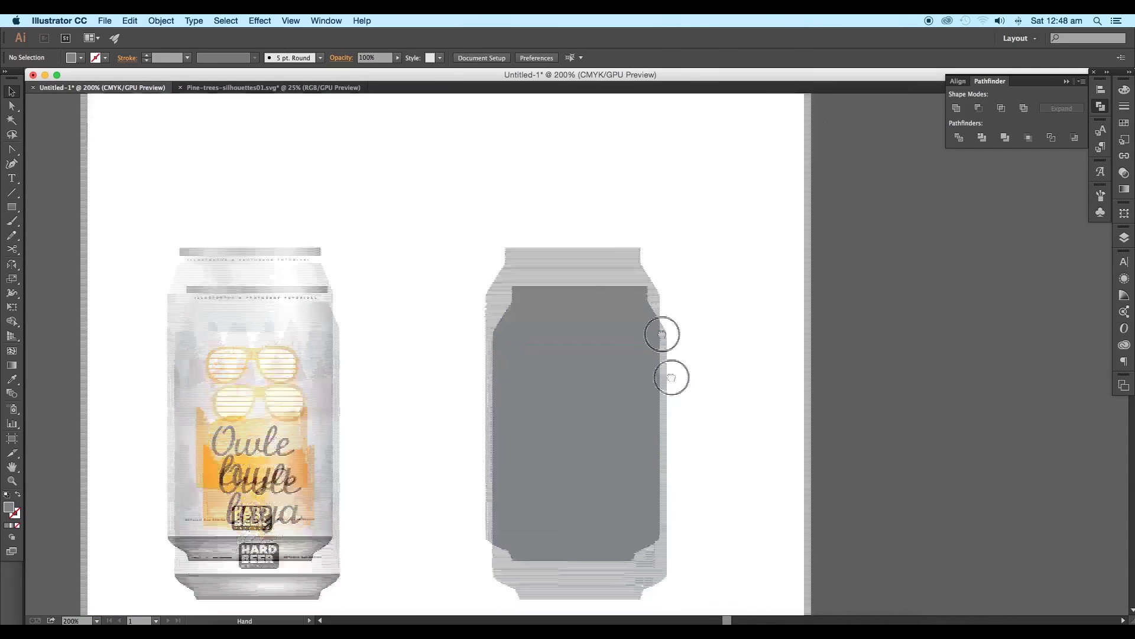
# Alt-drag a copy of the whole grey can to the right.
pyautogui.moveTo(668, 331); pyautogui.dragTo(593, 309)
pyautogui.click(523, 204)
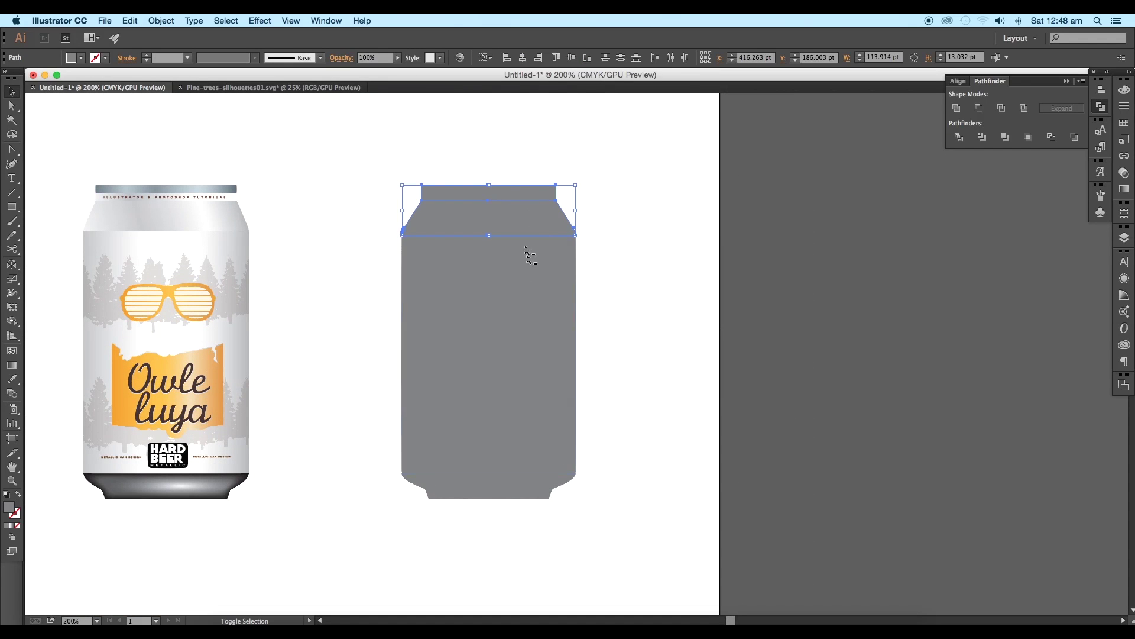
pyautogui.keyDown('shift'); pyautogui.click(497, 492); pyautogui.keyUp('shift')
pyautogui.moveTo(485, 490); pyautogui.dragTo(789, 487)
# Delete the original can, move the copy back, and give its body a gradient fill.
pyautogui.moveTo(627, 550); pyautogui.dragTo(372, 161)
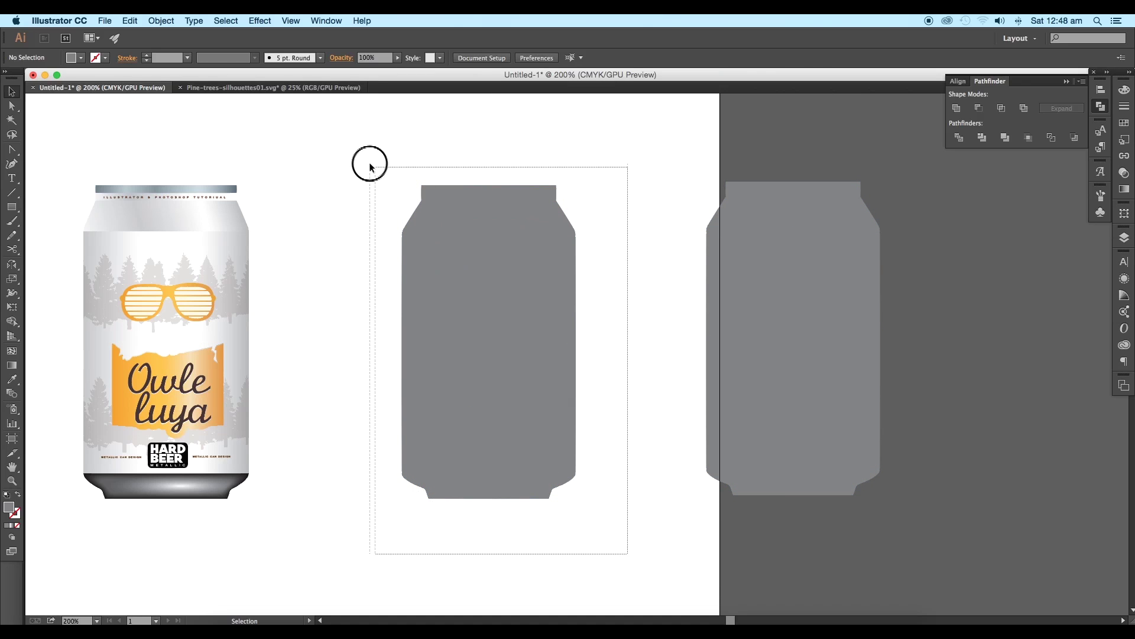
pyautogui.press('Delete')
pyautogui.moveTo(690, 161); pyautogui.dragTo(927, 541)
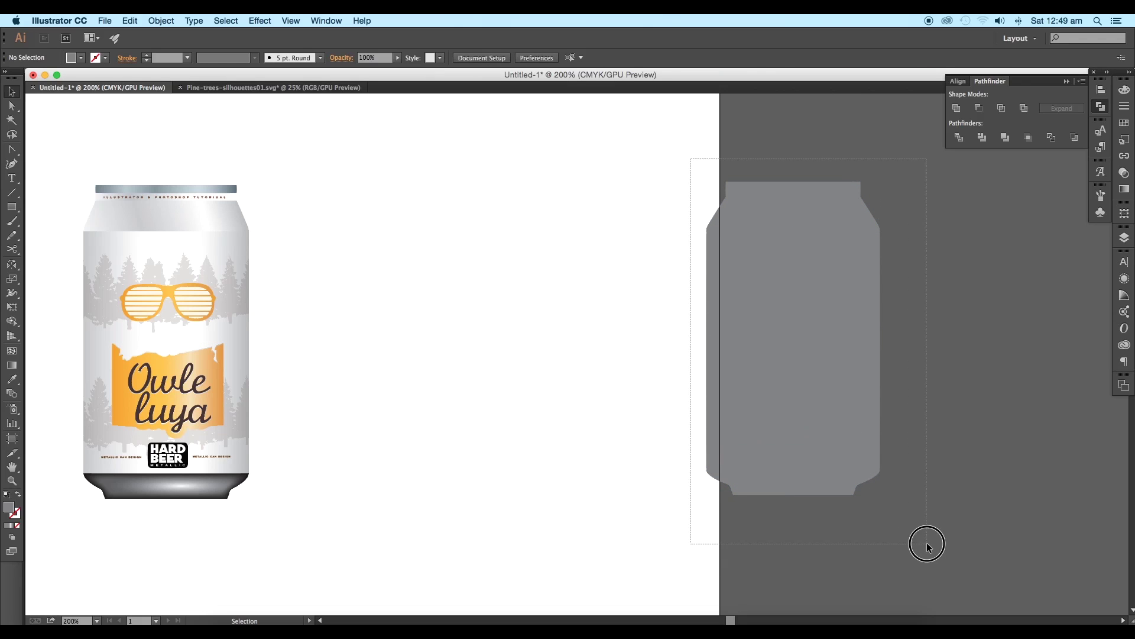
pyautogui.moveTo(855, 434); pyautogui.dragTo(541, 438)
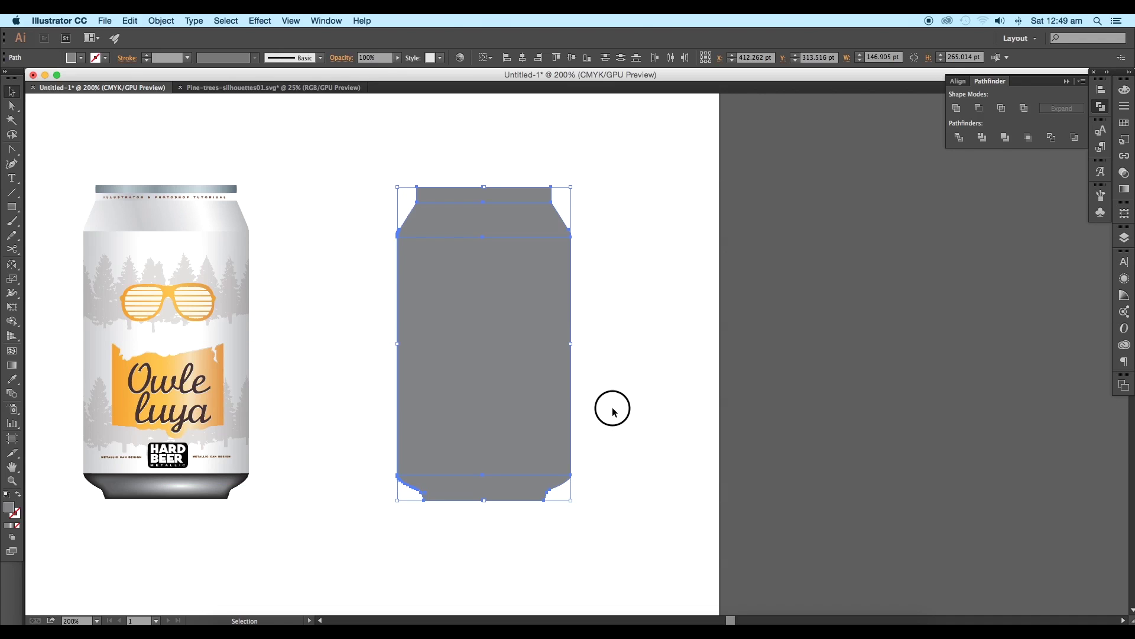
pyautogui.scroll(1, 611, 406)
pyautogui.click(531, 317)
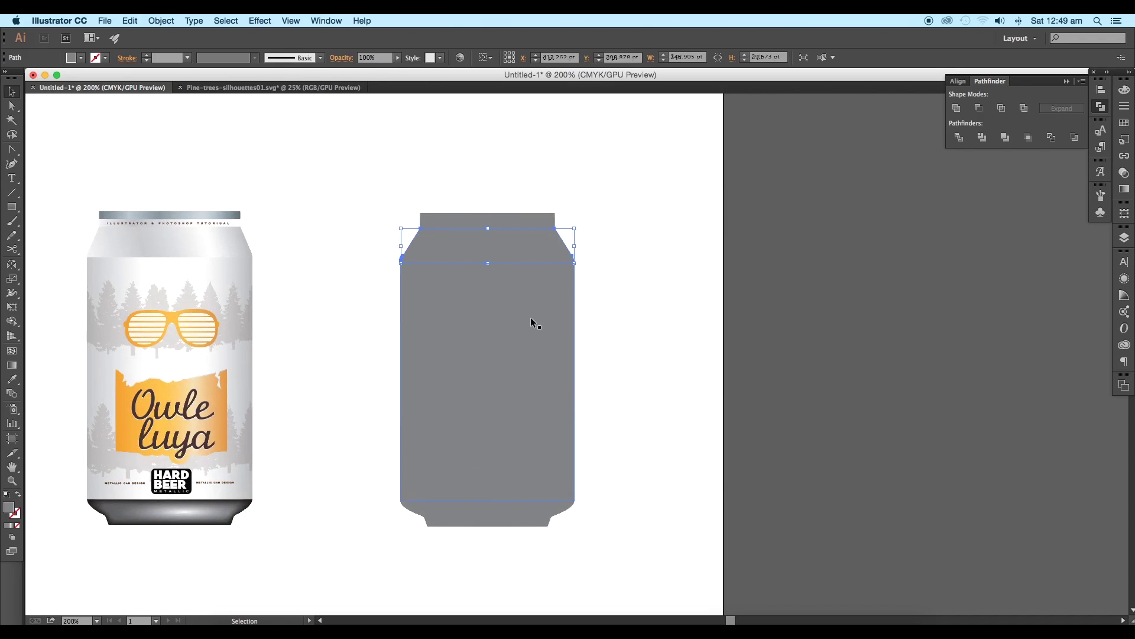
pyautogui.click(12, 526)
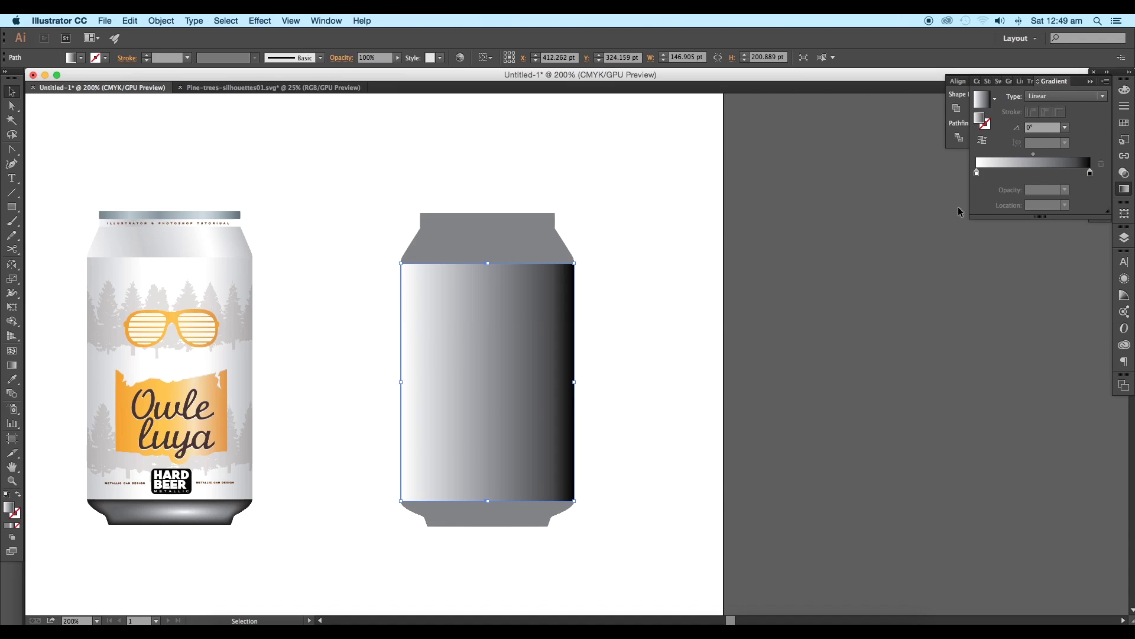
# Replace the black gradient end with grey stops, setting the left stop to 35% black.
pyautogui.click(1053, 177)
pyautogui.moveTo(1090, 172); pyautogui.dragTo(1062, 257)
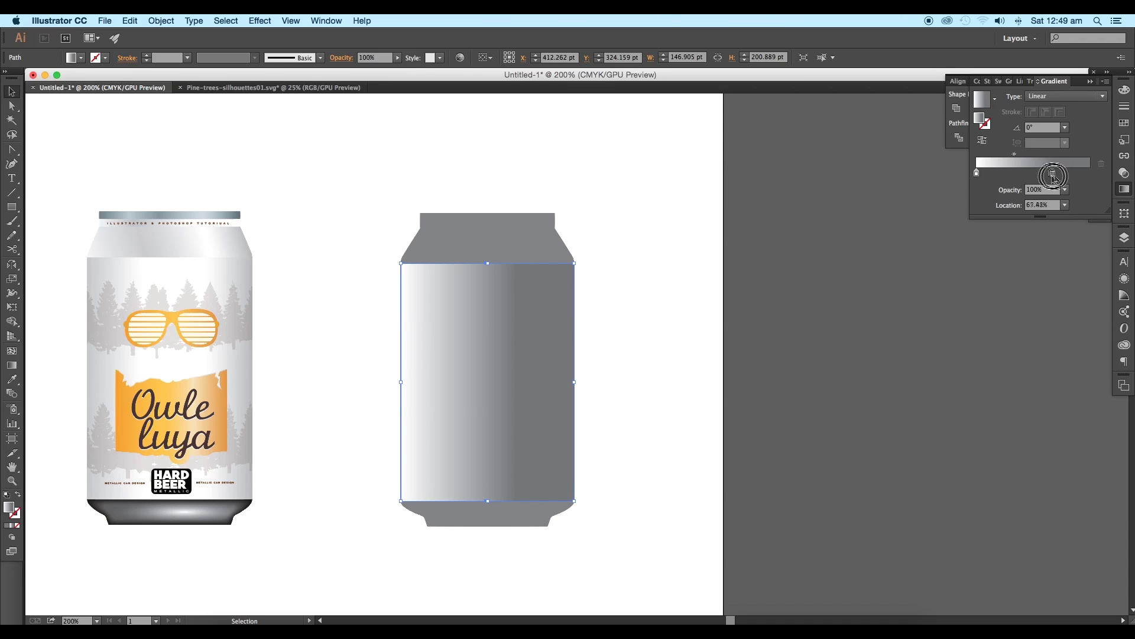
pyautogui.moveTo(1052, 175); pyautogui.dragTo(1090, 172)
pyautogui.moveTo(977, 173); pyautogui.dragTo(1026, 173)
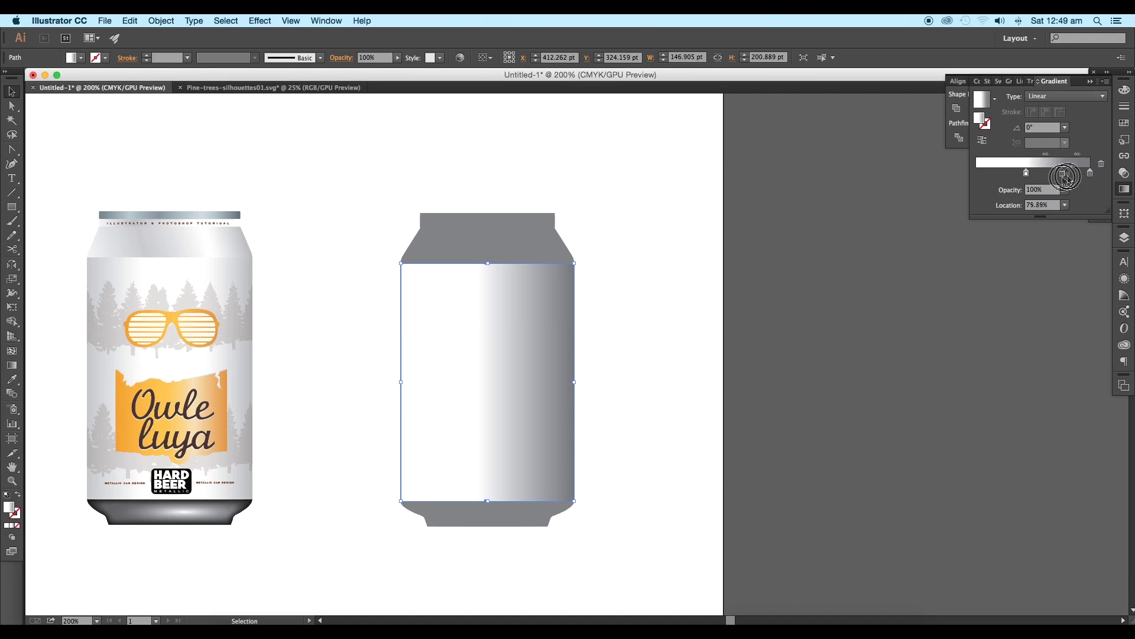
pyautogui.moveTo(1090, 173); pyautogui.dragTo(977, 173)
pyautogui.doubleClick(976, 173)
pyautogui.moveTo(1027, 263); pyautogui.dragTo(1015, 265)
# Set the right stop to 41% black at 69.19% and the middle stop to 5% black.
pyautogui.moveTo(1026, 172)
pyautogui.mouseDown()
pyautogui.moveTo(1015, 173)
pyautogui.moveTo(1060, 173)
pyautogui.moveTo(1050, 173)
pyautogui.mouseUp()
pyautogui.doubleClick(1090, 173)
pyautogui.click(1027, 265)
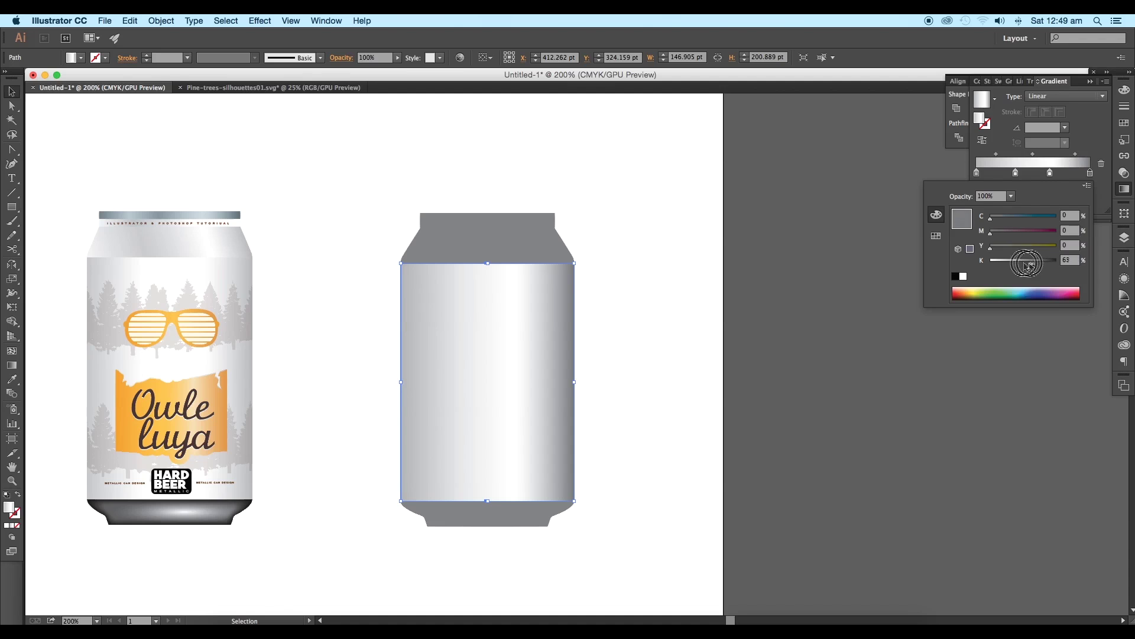
pyautogui.moveTo(1028, 264); pyautogui.dragTo(1017, 268)
pyautogui.moveTo(1050, 173); pyautogui.dragTo(1056, 173)
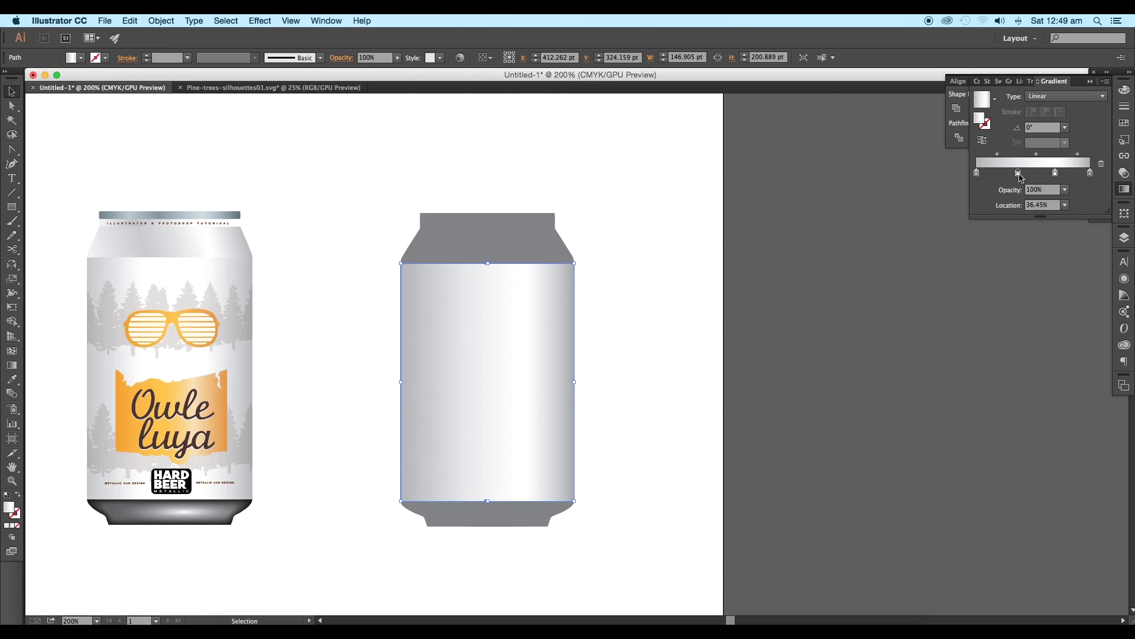
pyautogui.doubleClick(1018, 173)
pyautogui.moveTo(1005, 262); pyautogui.dragTo(995, 264)
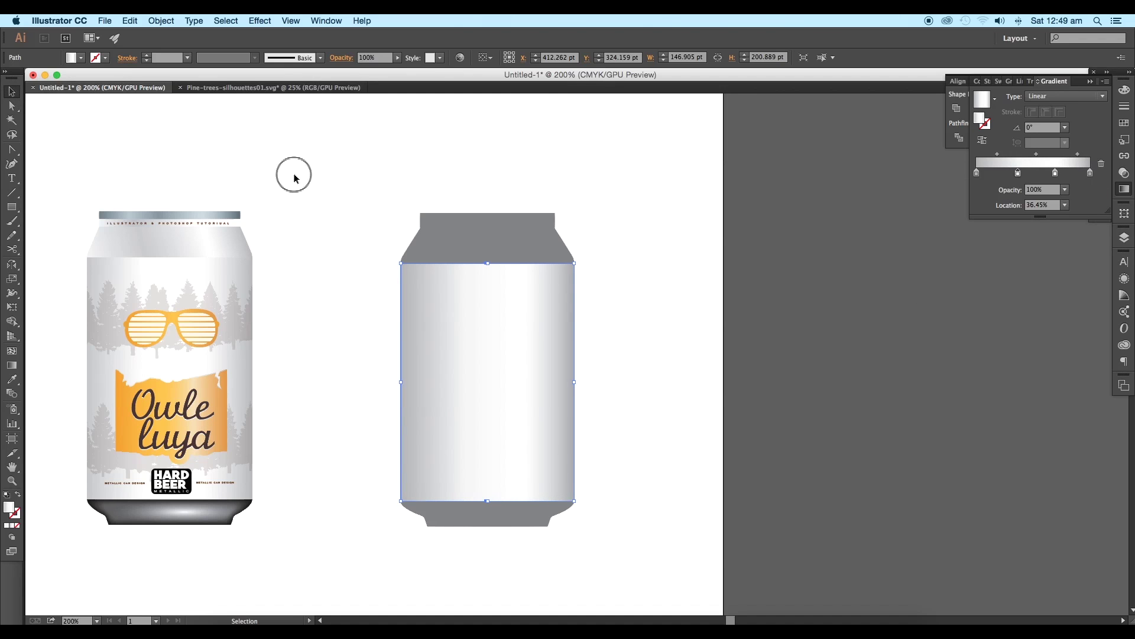
pyautogui.click(292, 171)
pyautogui.moveTo(573, 216); pyautogui.dragTo(608, 310)
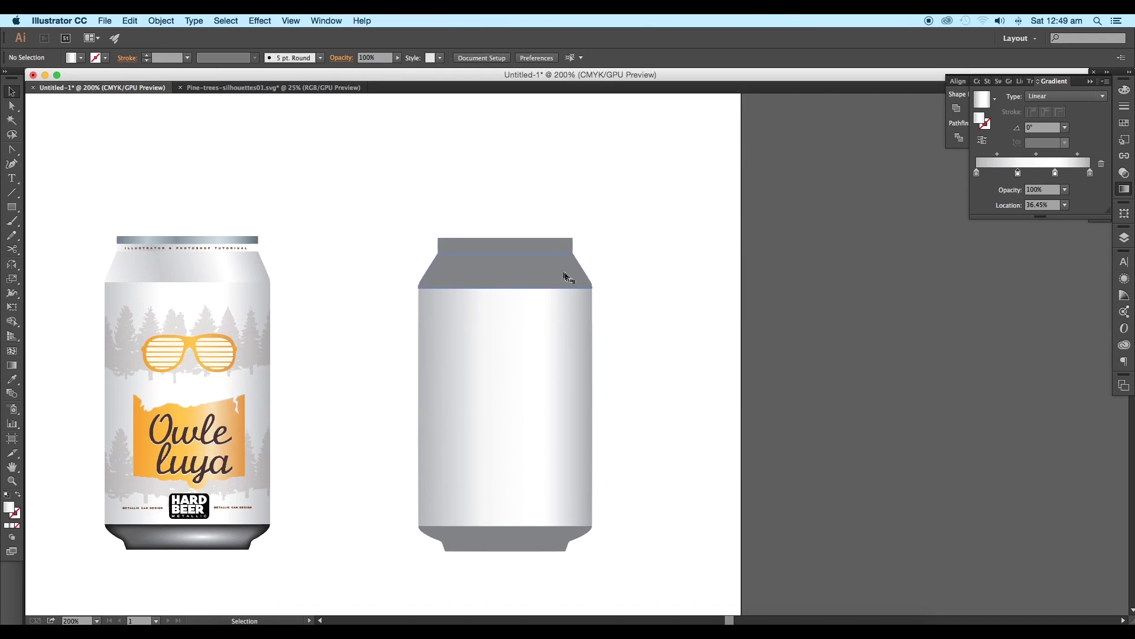
pyautogui.click(545, 264)
# Eyedropper the body's metallic gradient onto the shoulder and shift its second stop left.
pyautogui.press('i')
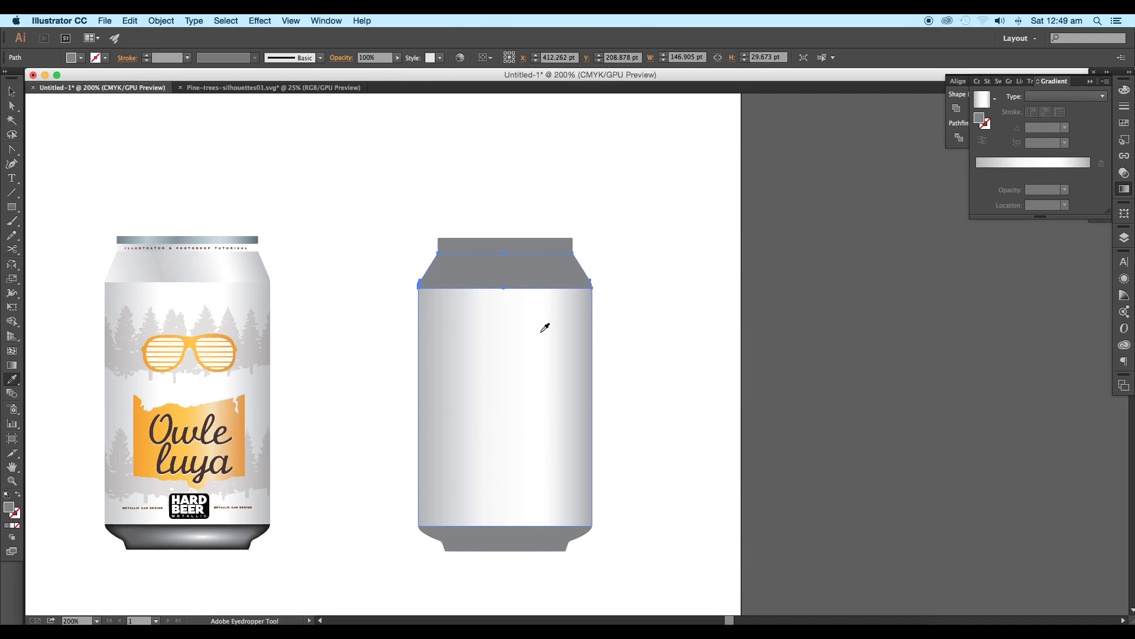
pyautogui.click(540, 330)
pyautogui.click(1017, 173)
pyautogui.moveTo(1018, 174)
pyautogui.mouseDown()
pyautogui.moveTo(999, 174)
pyautogui.moveTo(1015, 174)
pyautogui.mouseUp()
# Lighten a grey stop in the shoulder gradient and nudge the third stop right.
pyautogui.click(977, 173)
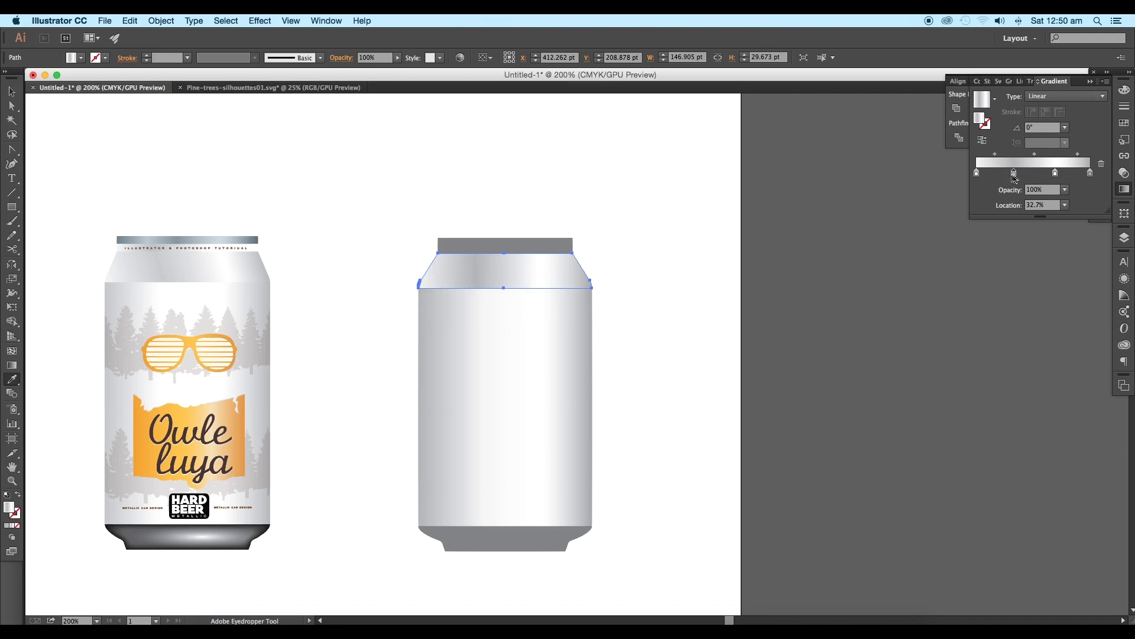
pyautogui.doubleClick(1014, 174)
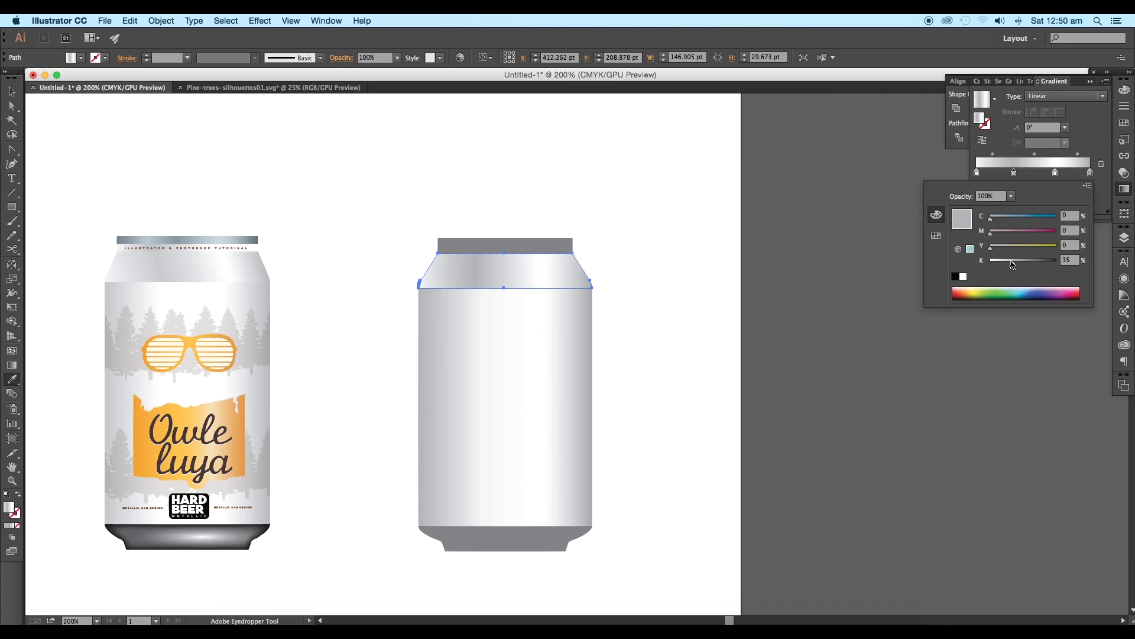
pyautogui.moveTo(1013, 261); pyautogui.dragTo(1004, 261)
pyautogui.click(1056, 173)
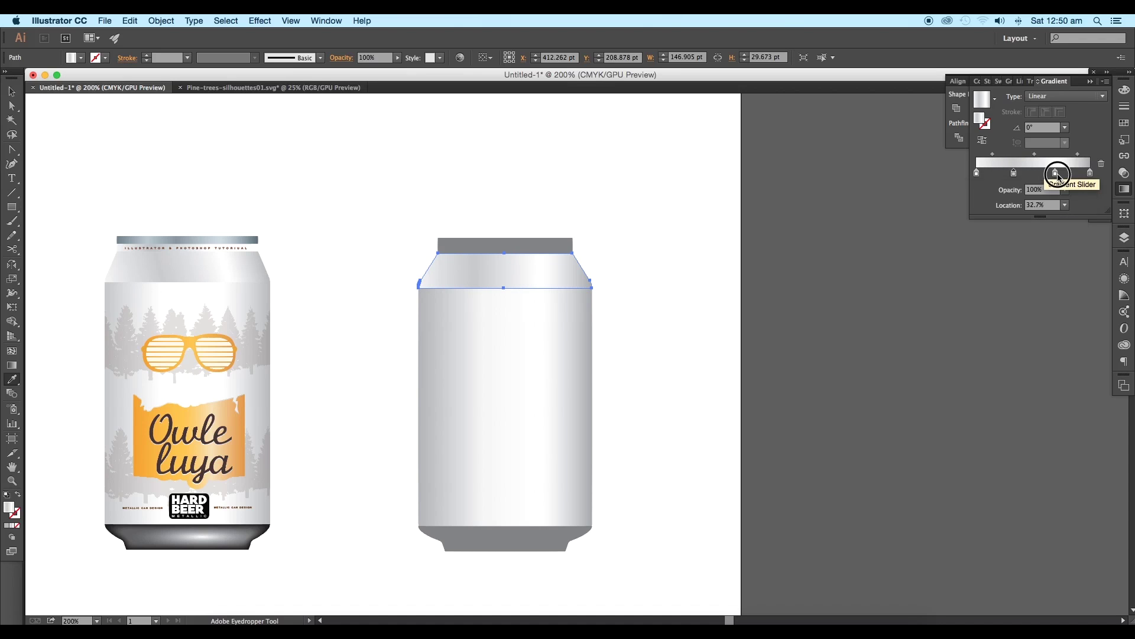
pyautogui.moveTo(1056, 173)
pyautogui.mouseDown()
pyautogui.moveTo(1071, 174)
pyautogui.moveTo(1047, 157)
pyautogui.moveTo(1056, 173)
pyautogui.mouseUp()
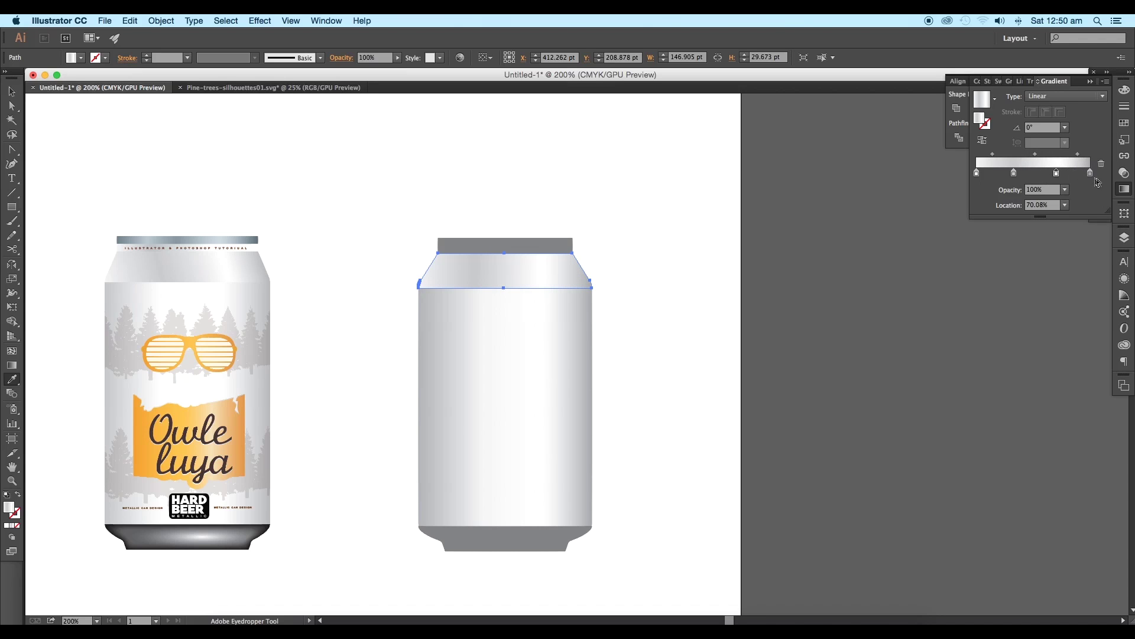
pyautogui.scroll(10, 1051, 133)
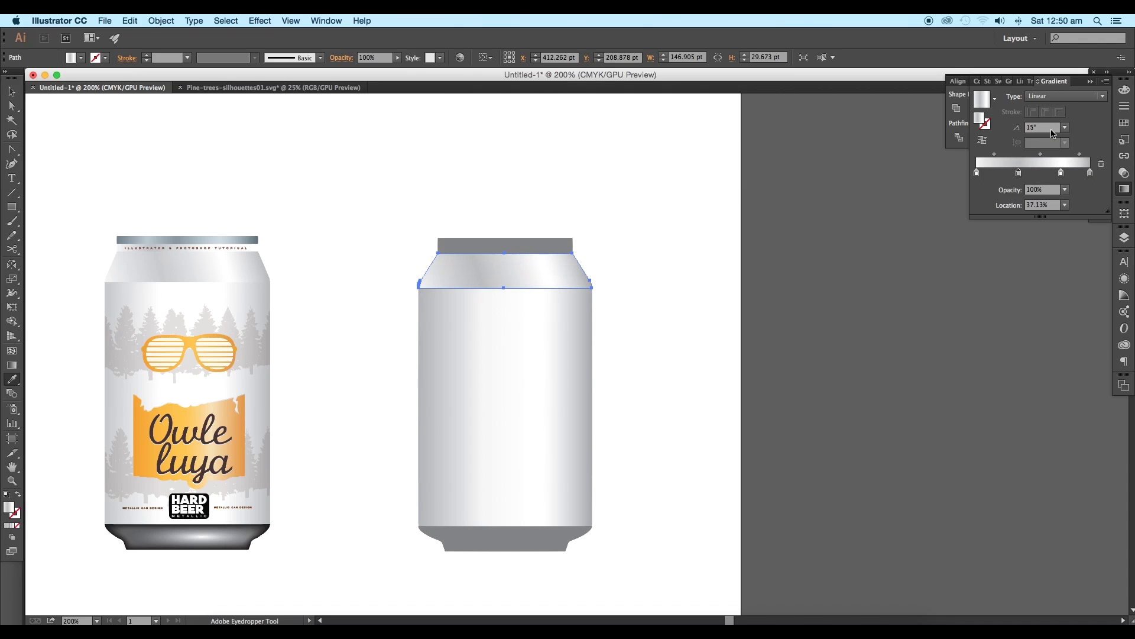
pyautogui.scroll(5, 1052, 133)
pyautogui.scroll(4, 1053, 133)
pyautogui.press('v')
pyautogui.click(490, 188)
pyautogui.scroll(2, 508, 225)
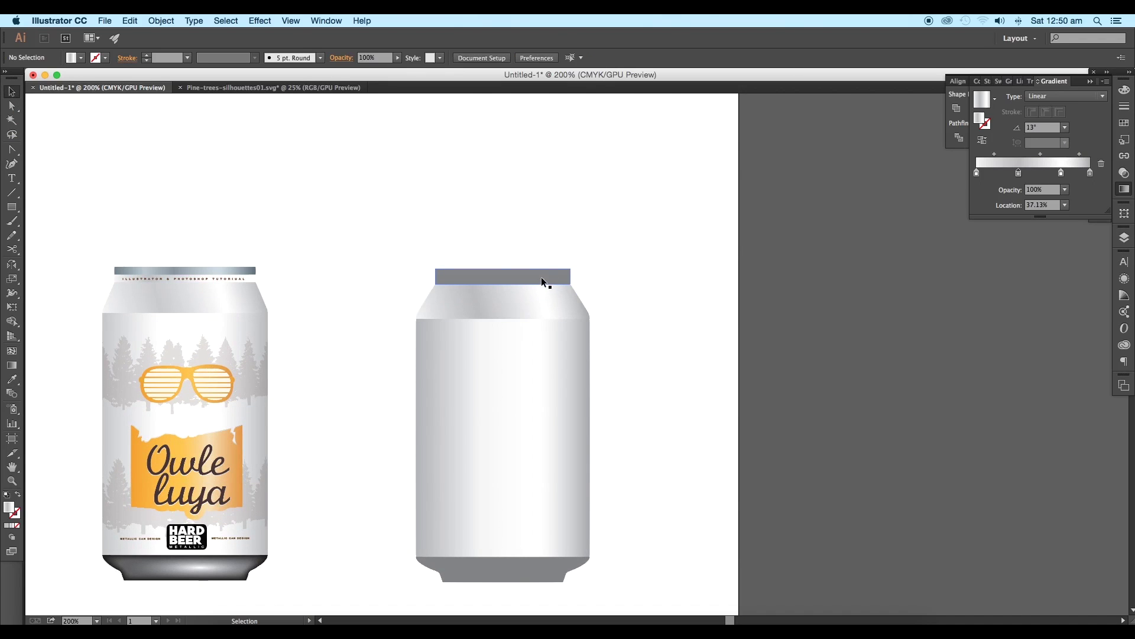
# Alt-drag a copy of the grey top rim rectangle just above the original.
pyautogui.scroll(2, 507, 269)
pyautogui.click(513, 274)
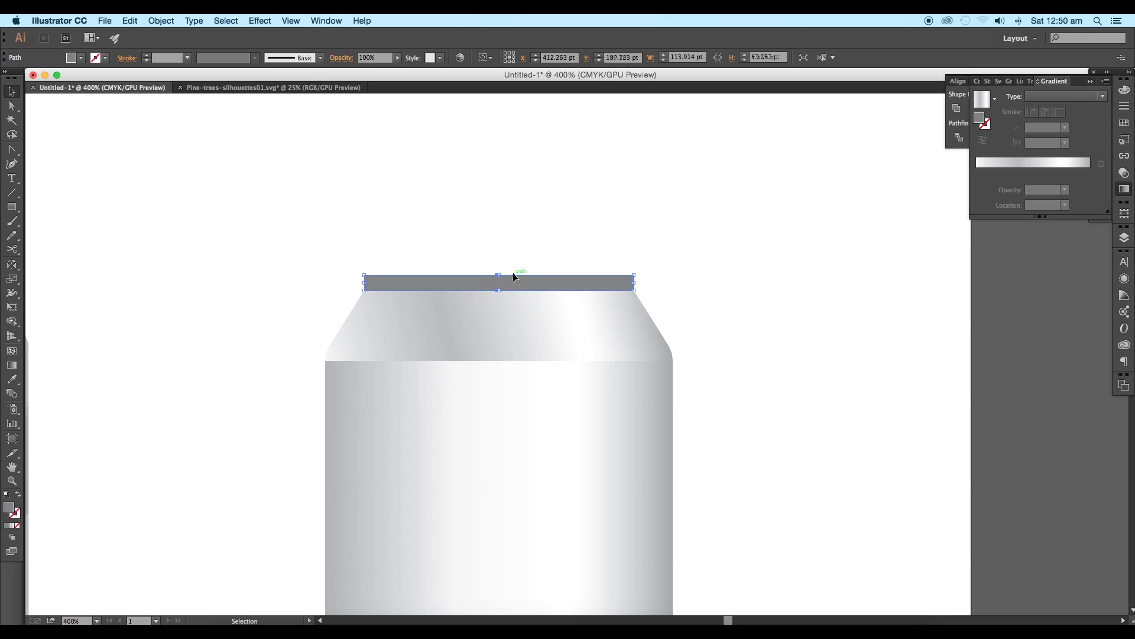
pyautogui.moveTo(522, 287); pyautogui.dragTo(523, 272)
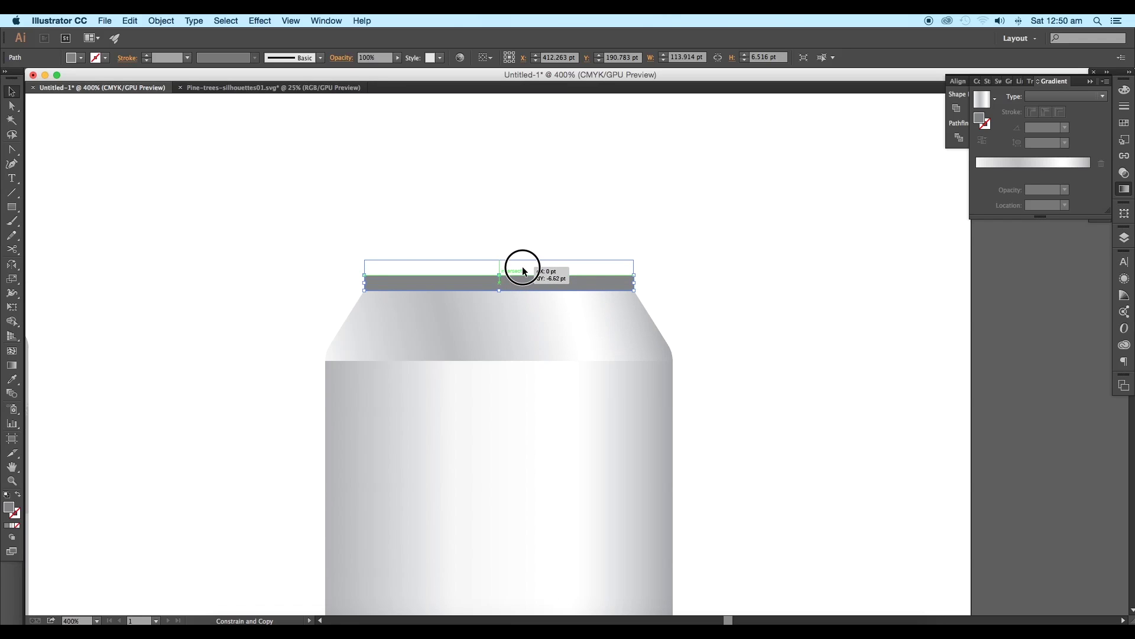
pyautogui.press('super+shift+a')
pyautogui.moveTo(575, 301); pyautogui.dragTo(690, 287)
# Eyedropper the body's metallic gradient onto the lower rim strip.
pyautogui.click(690, 288)
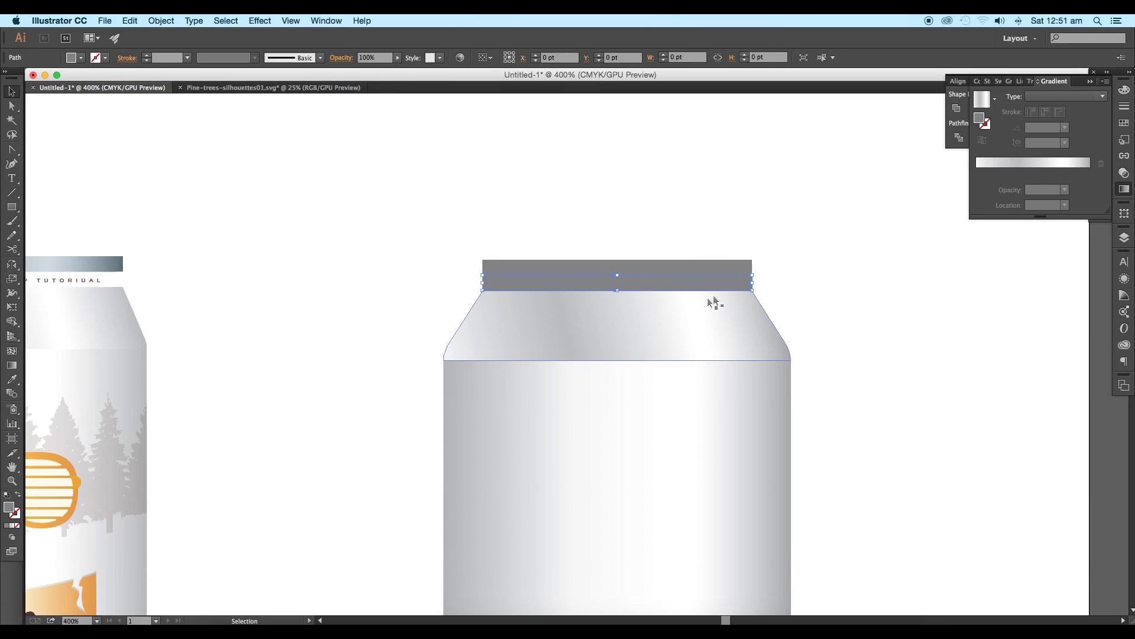
pyautogui.moveTo(728, 413); pyautogui.dragTo(710, 371)
pyautogui.press('i')
pyautogui.click(650, 393)
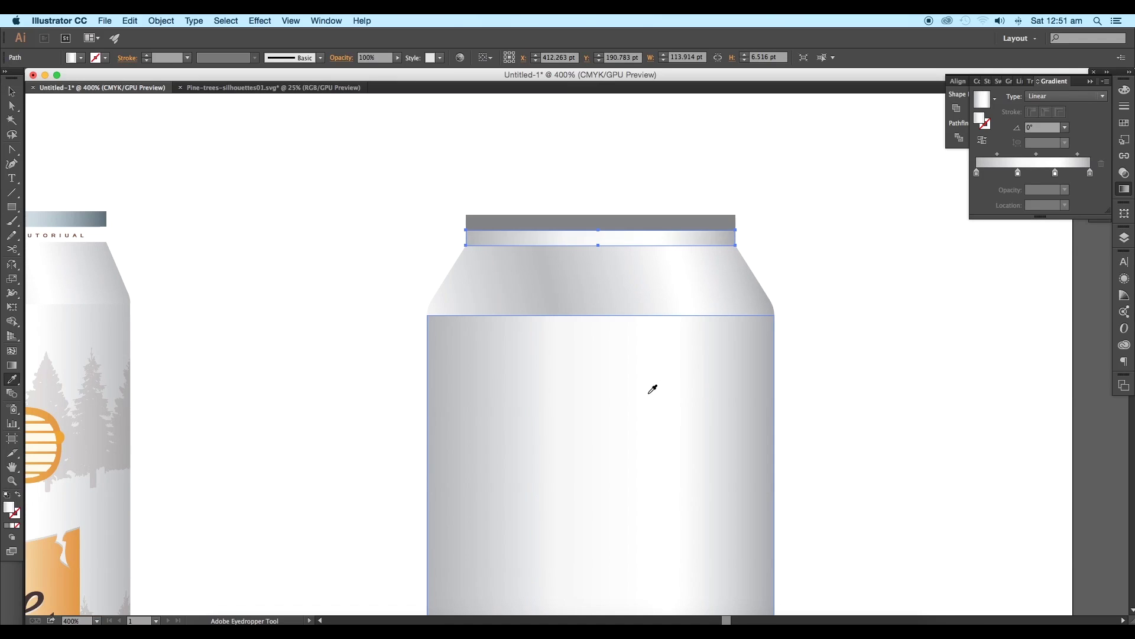
pyautogui.scroll(-1, 615, 390)
pyautogui.moveTo(615, 390); pyautogui.dragTo(715, 439)
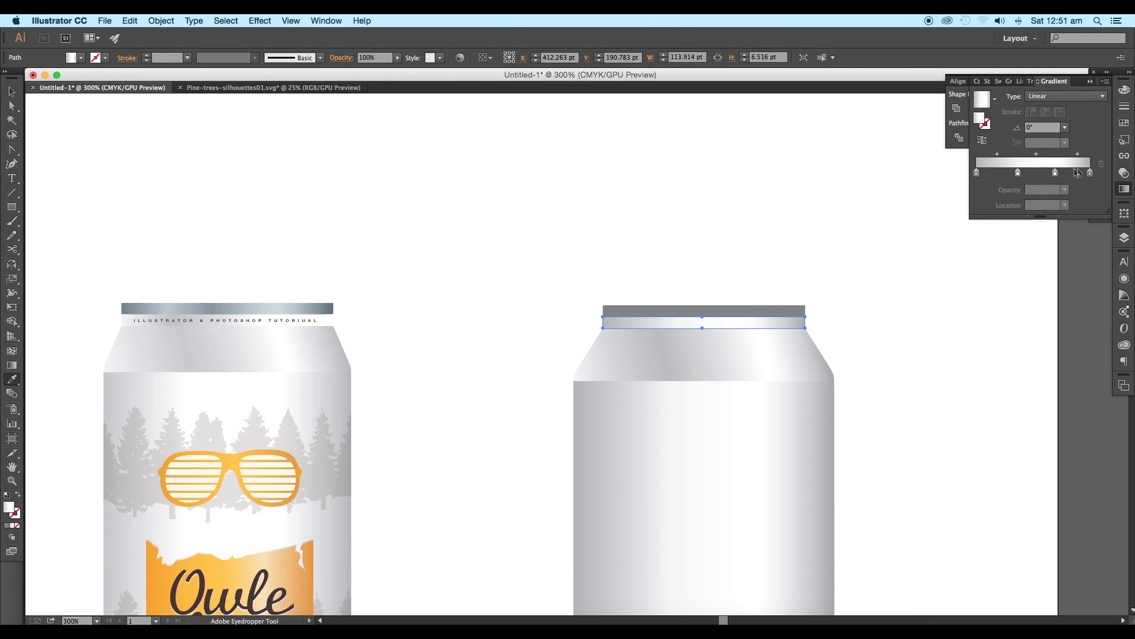
# Remove an extra stop and rearrange the rim gradient's stops, settling one near 21%.
pyautogui.moveTo(1056, 173); pyautogui.dragTo(1082, 189)
pyautogui.moveTo(1018, 173)
pyautogui.mouseDown()
pyautogui.moveTo(1065, 172)
pyautogui.moveTo(1047, 173)
pyautogui.mouseUp()
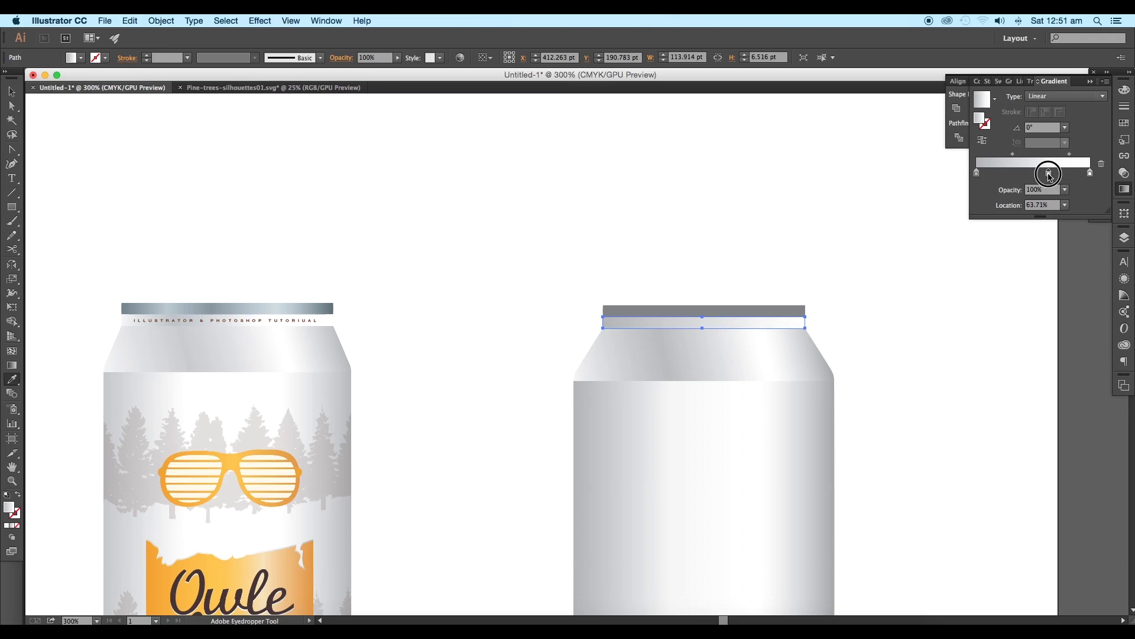
pyautogui.moveTo(977, 173); pyautogui.dragTo(990, 173)
pyautogui.click(977, 173)
pyautogui.moveTo(992, 172); pyautogui.dragTo(1008, 173)
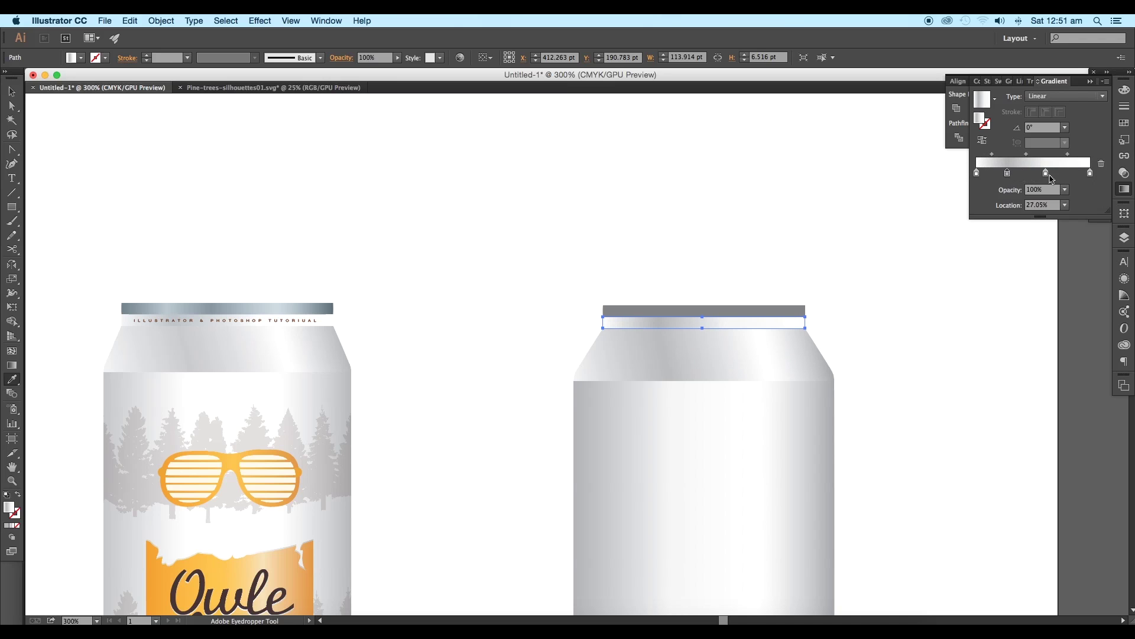
pyautogui.moveTo(1008, 173); pyautogui.dragTo(1001, 173)
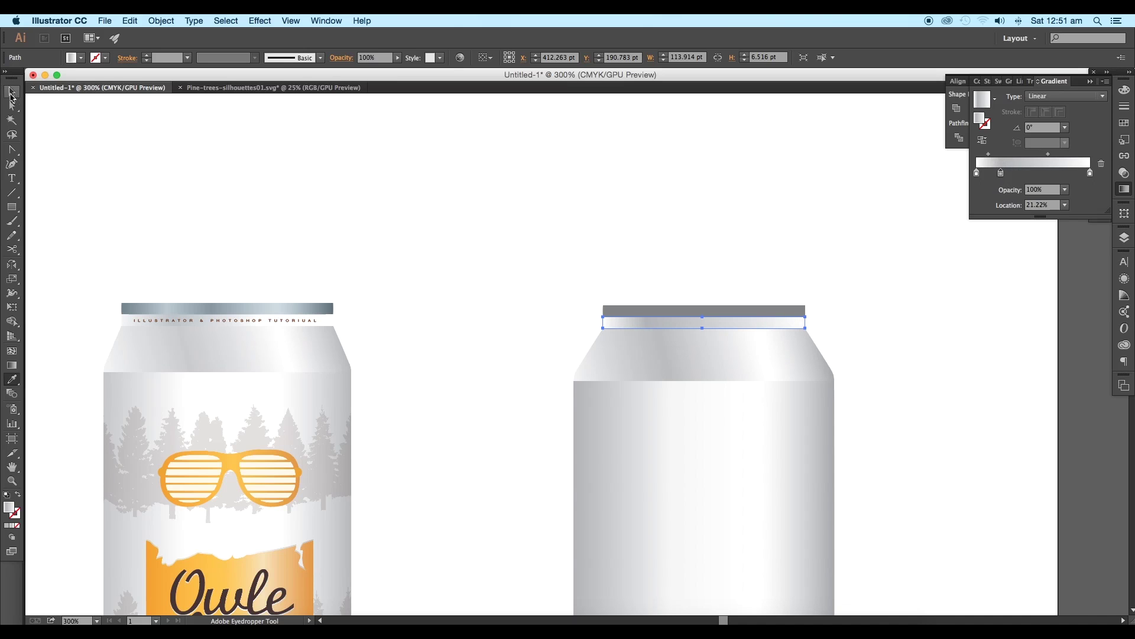
pyautogui.click(12, 92)
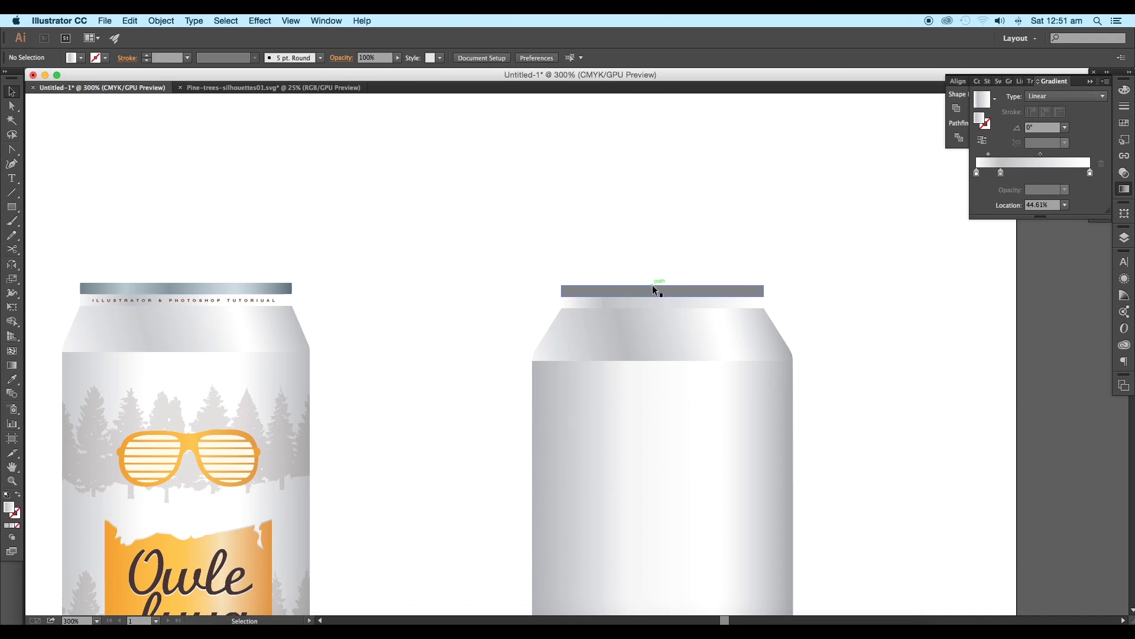
# Eyedropper the metallic gradient onto the top rim and add cyan to its rightmost stop.
pyautogui.click(649, 288)
pyautogui.press('i')
pyautogui.scroll(-2, 828, 266)
pyautogui.click(588, 248)
pyautogui.click(7, 97)
pyautogui.doubleClick(1090, 173)
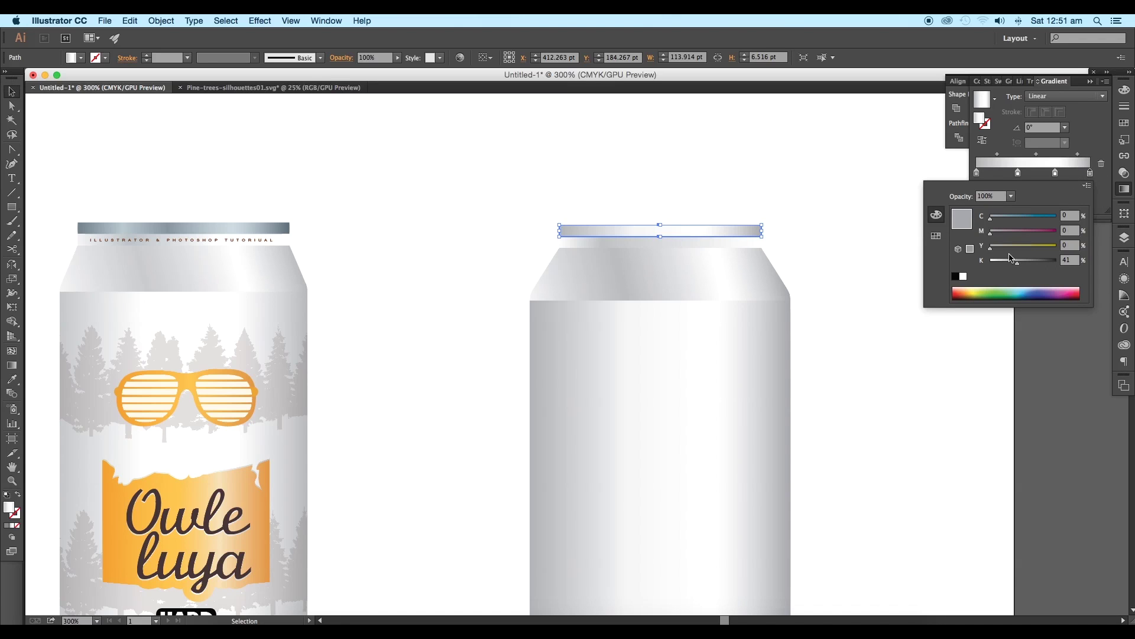
pyautogui.click(1001, 222)
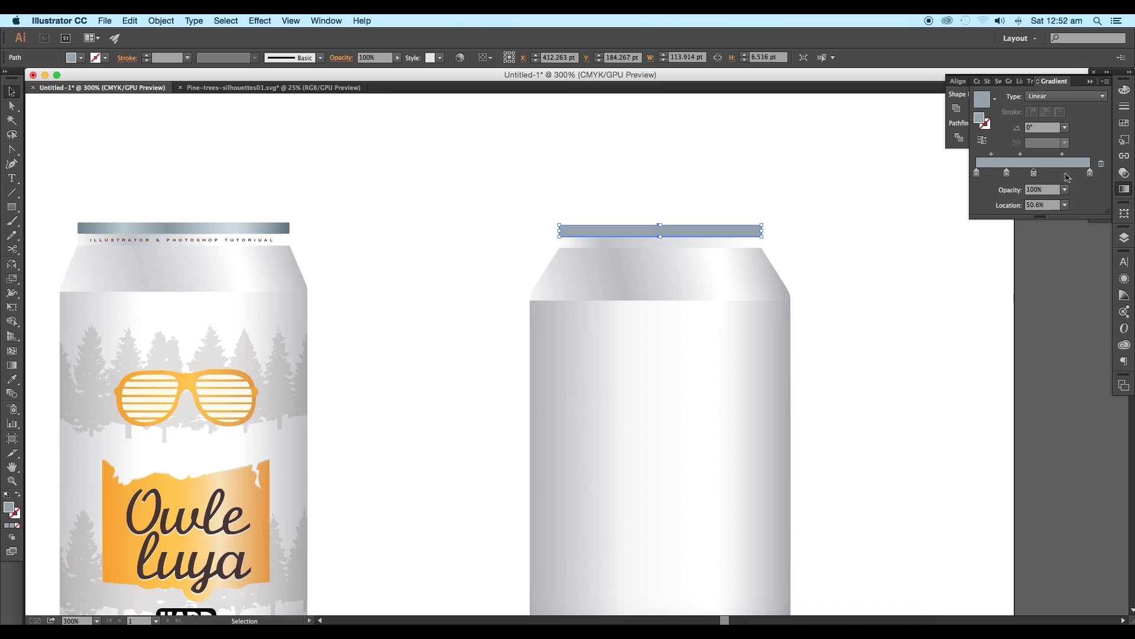
# Lighten the 74% stop and another stop by reducing black, and shift the middle stop left.
pyautogui.doubleClick(1008, 173)
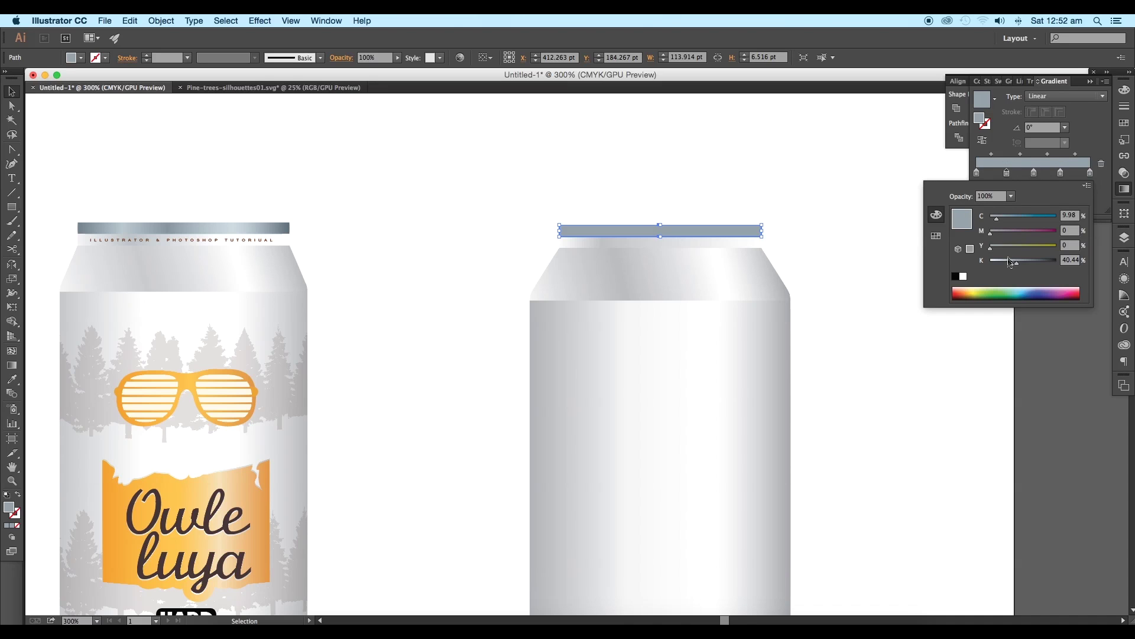
pyautogui.click(1017, 261)
pyautogui.moveTo(1017, 261); pyautogui.dragTo(993, 261)
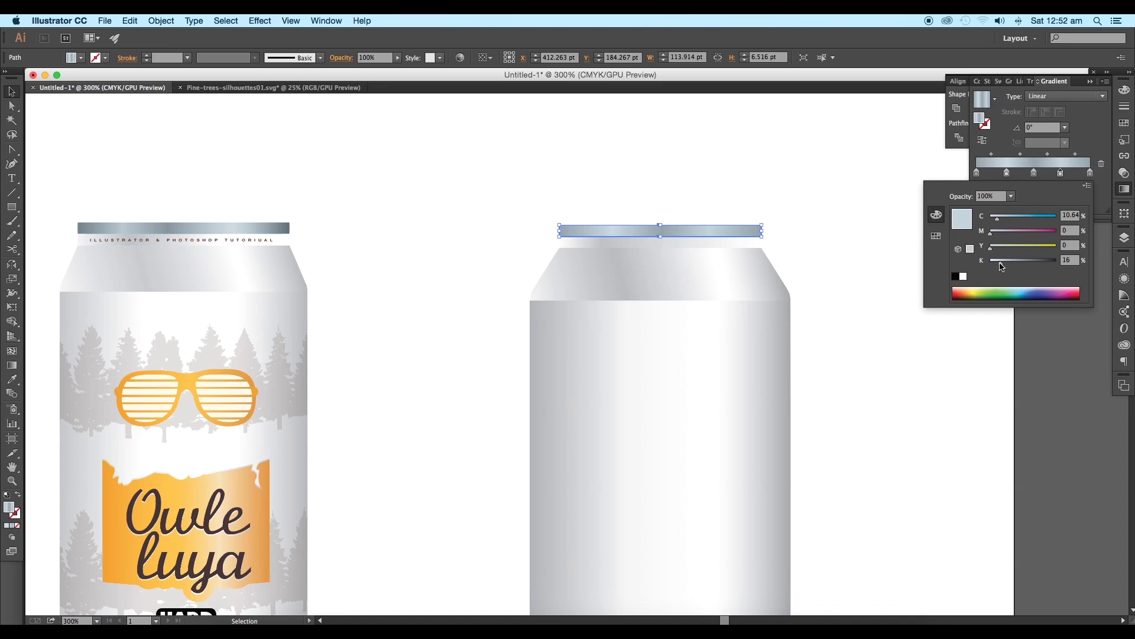
pyautogui.click(1062, 174)
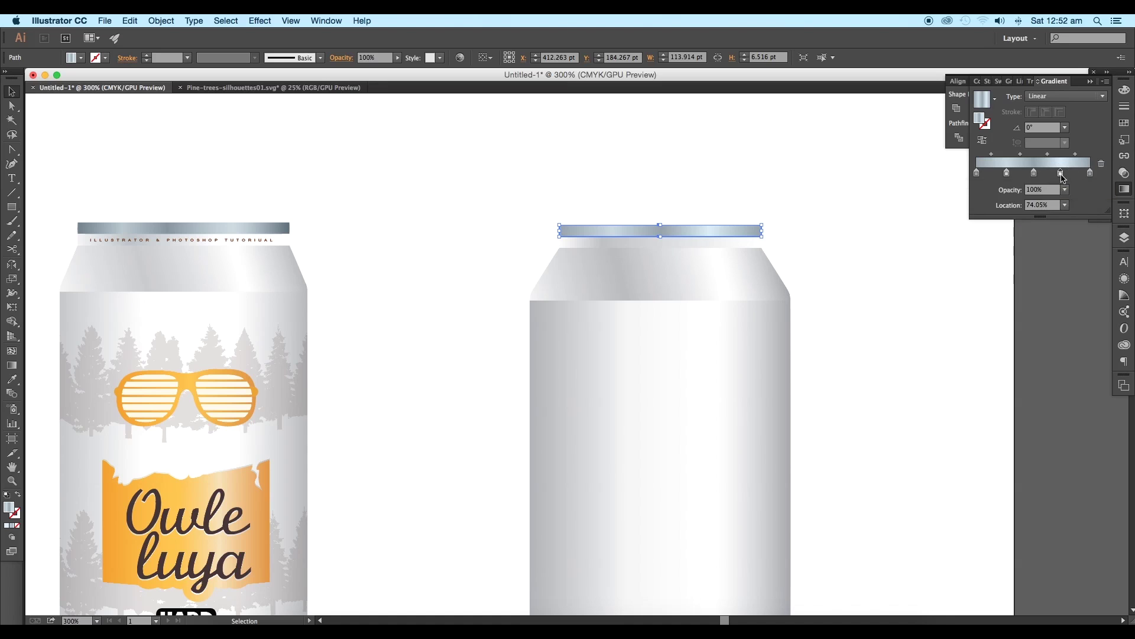
pyautogui.doubleClick(1064, 174)
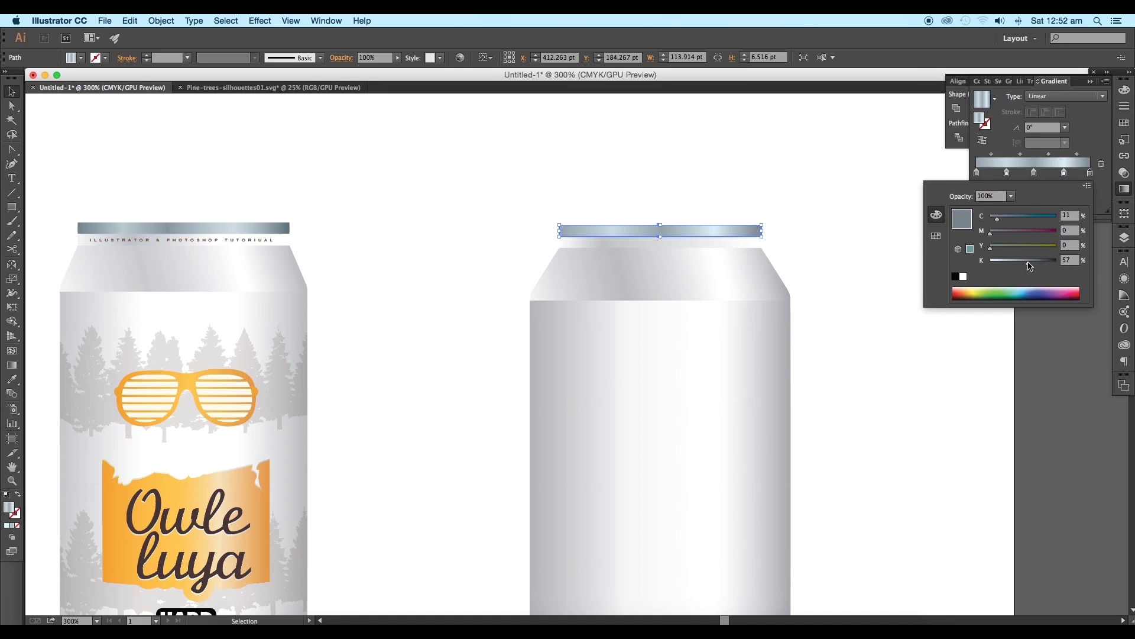
pyautogui.click(1055, 178)
pyautogui.doubleClick(1063, 173)
pyautogui.moveTo(1026, 261); pyautogui.dragTo(998, 261)
pyautogui.moveTo(1034, 173); pyautogui.dragTo(1031, 173)
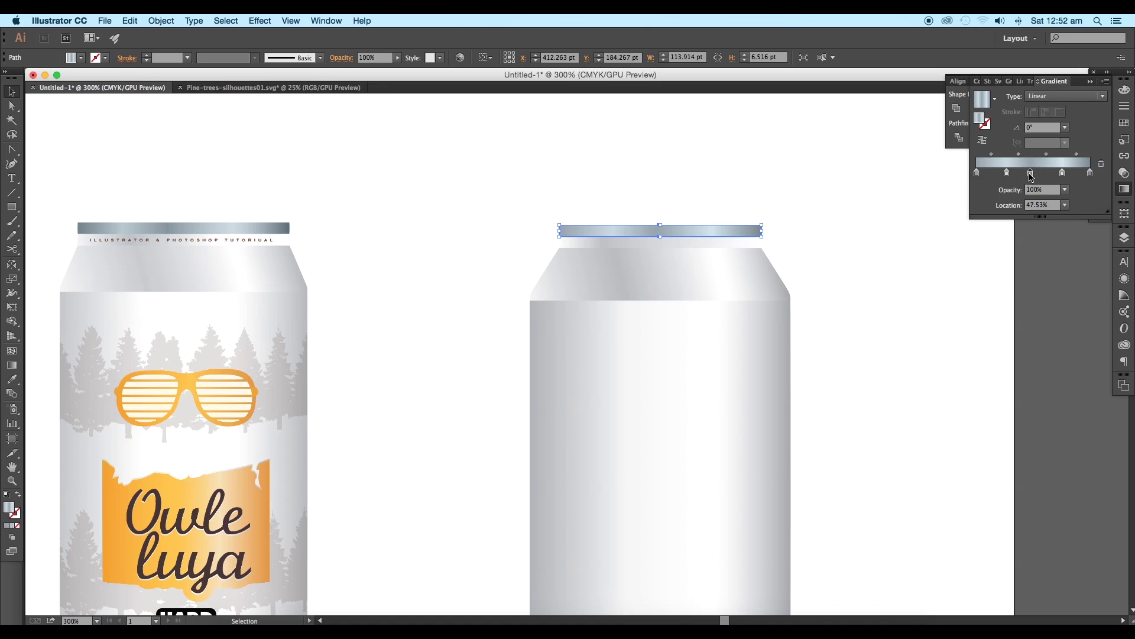
pyautogui.press('super+minus')
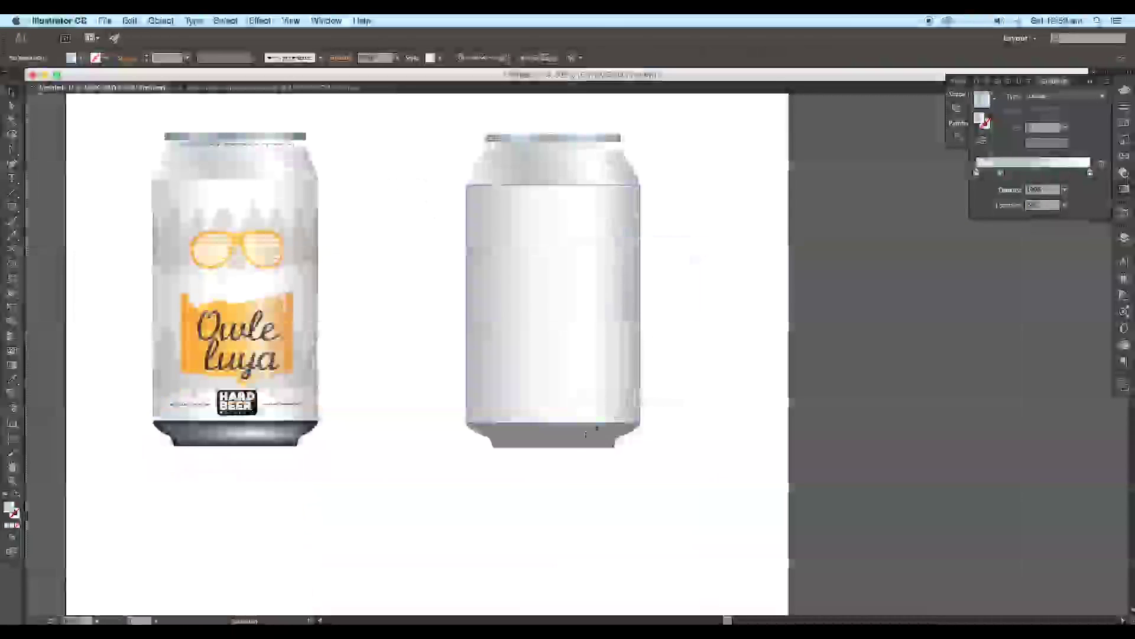
# Fill the can bottom with the White, Black preset as a radial gradient.
pyautogui.click(559, 448)
pyautogui.moveTo(572, 445); pyautogui.dragTo(565, 434)
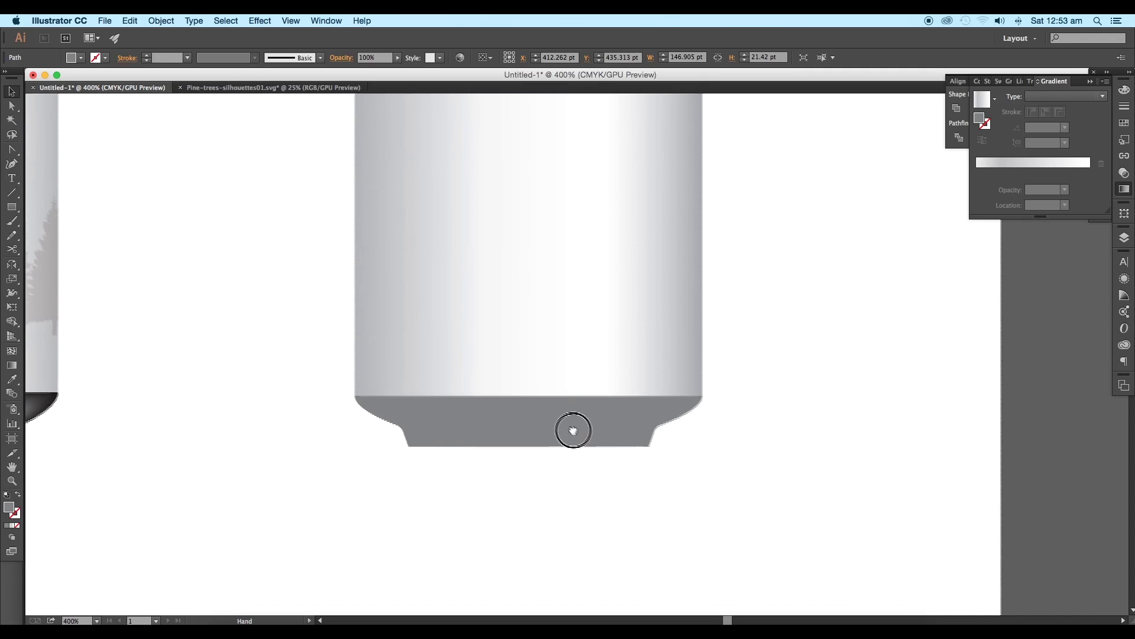
pyautogui.click(1017, 163)
pyautogui.click(996, 101)
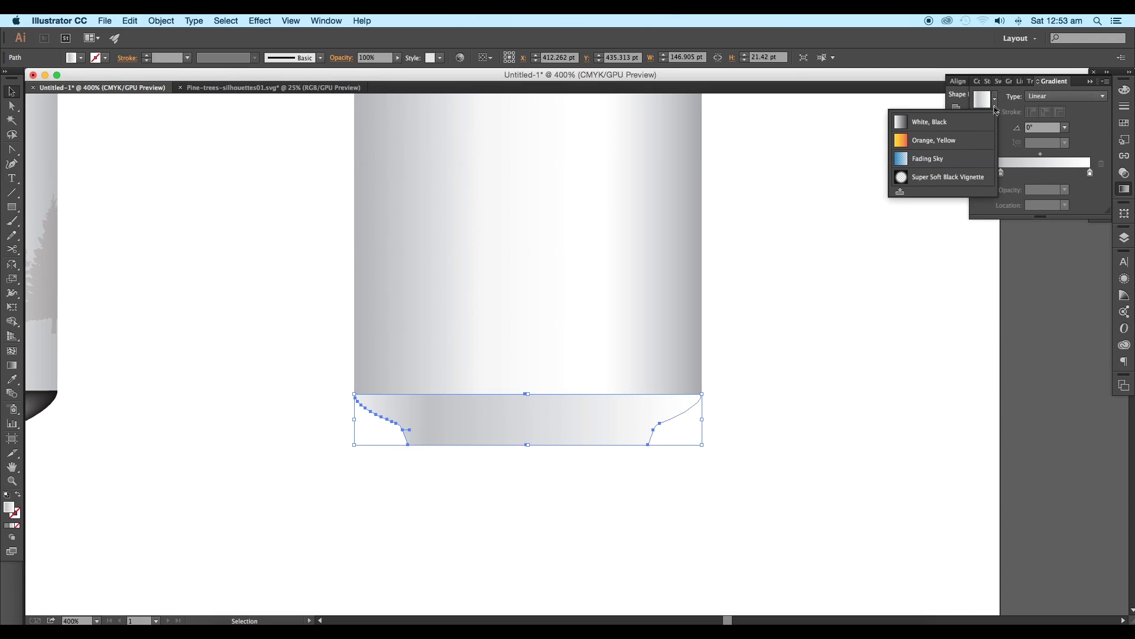
pyautogui.click(930, 121)
pyautogui.click(1054, 98)
# Squash the radial gradient into a flat ellipse, set the end stop to K 72, shift centre right.
pyautogui.scroll(-1, 577, 409)
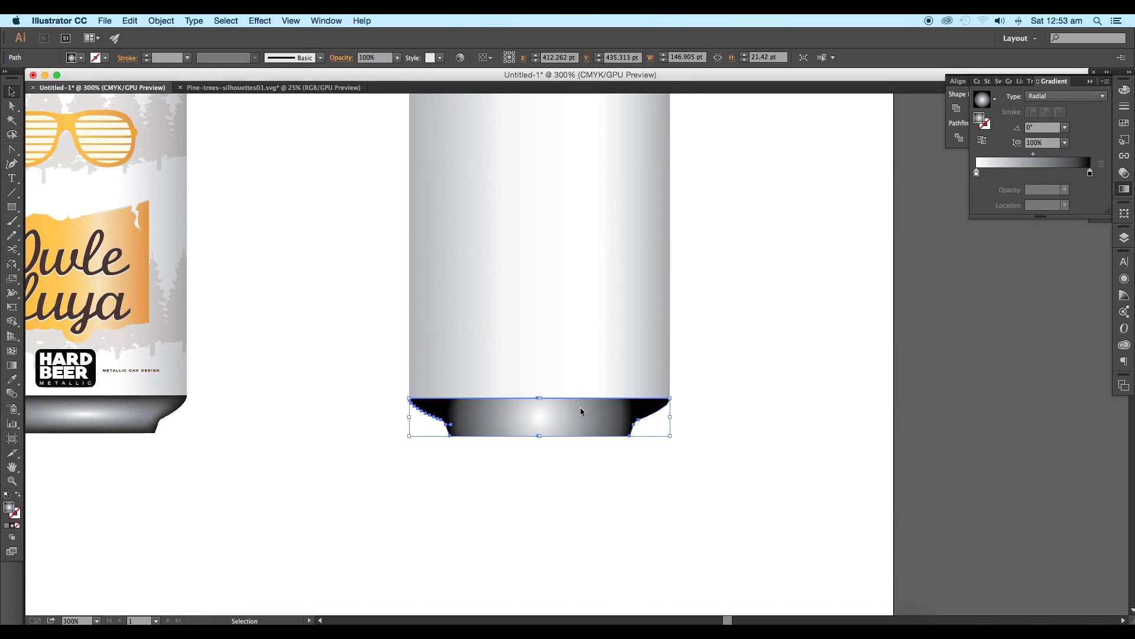
pyautogui.click(12, 365)
pyautogui.moveTo(540, 336)
pyautogui.mouseDown()
pyautogui.moveTo(539, 406)
pyautogui.moveTo(539, 396)
pyautogui.mouseUp()
pyautogui.doubleClick(1091, 174)
pyautogui.moveTo(1056, 260); pyautogui.dragTo(1044, 263)
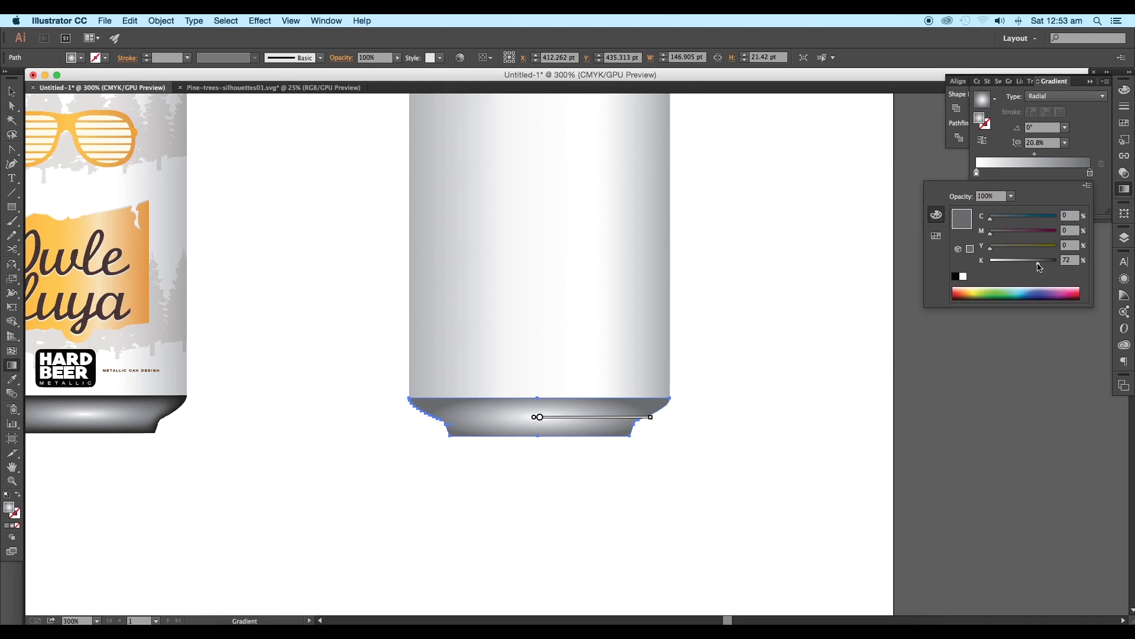
pyautogui.moveTo(539, 417); pyautogui.dragTo(684, 428)
pyautogui.press('v')
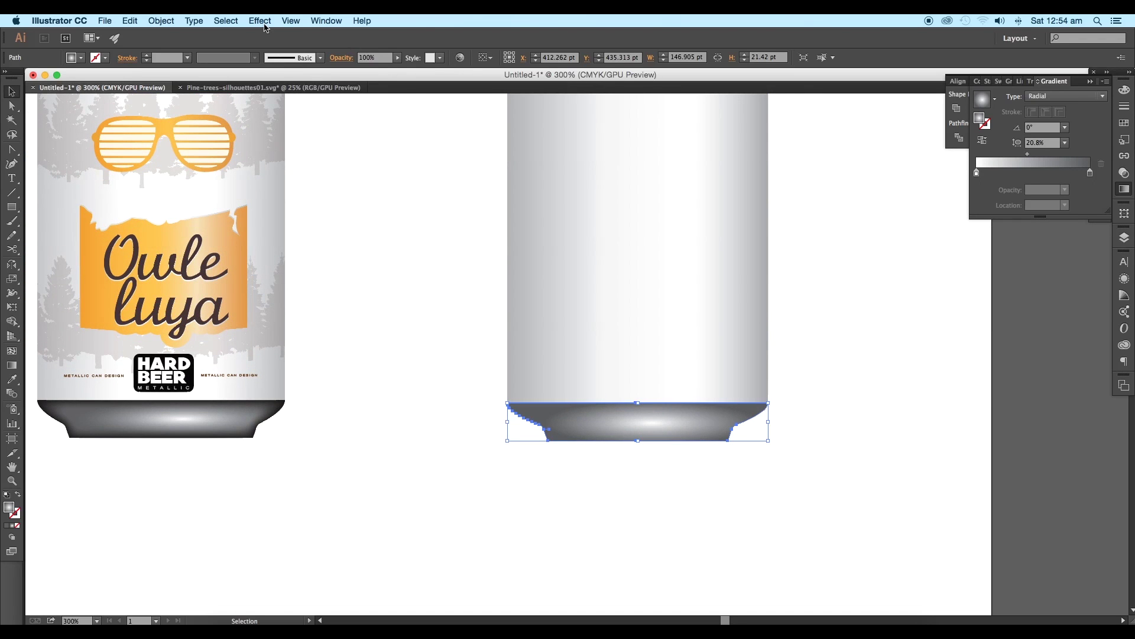
# Add a black edge Inner Glow to the can bottom at 49% opacity, 6 pt blur.
pyautogui.click(264, 24)
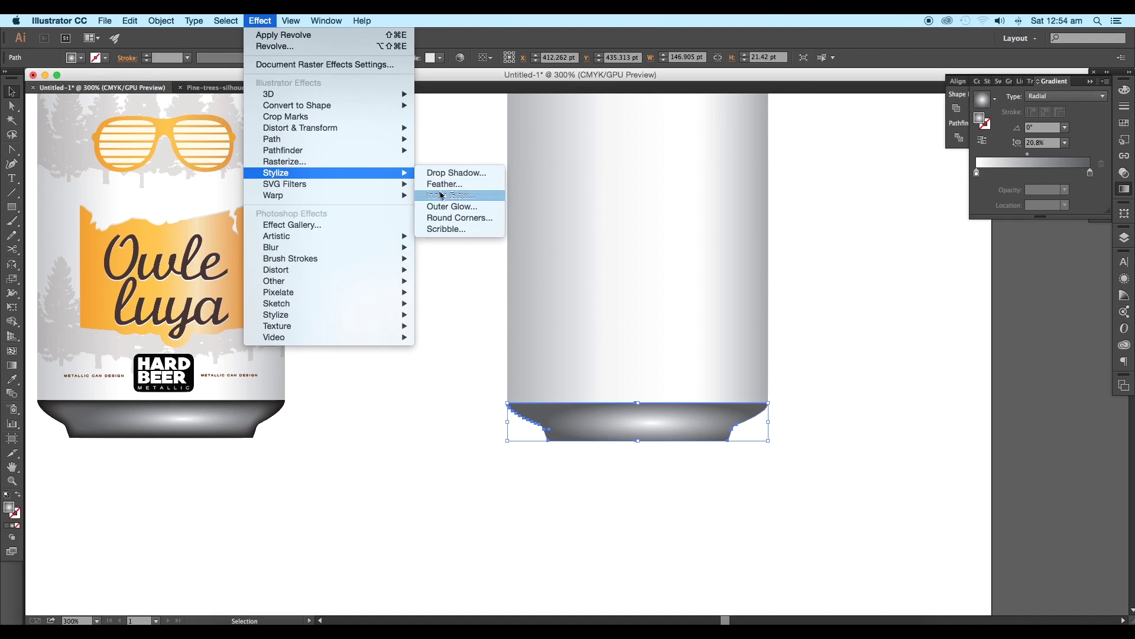
pyautogui.click(441, 196)
pyautogui.click(857, 329)
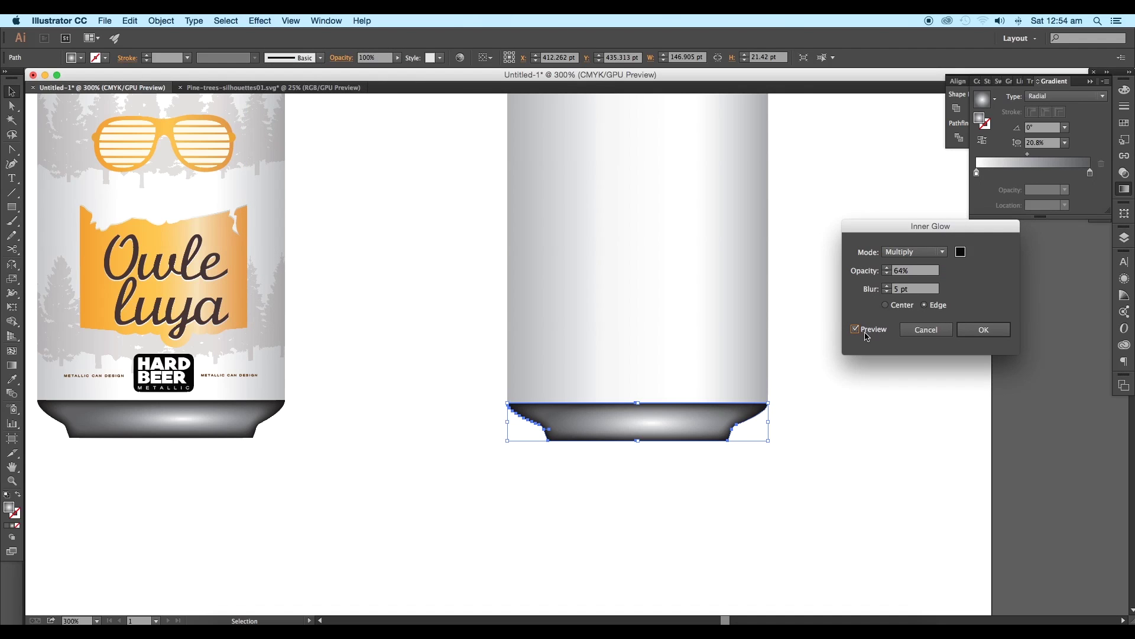
pyautogui.click(959, 253)
pyautogui.moveTo(655, 435); pyautogui.dragTo(644, 456)
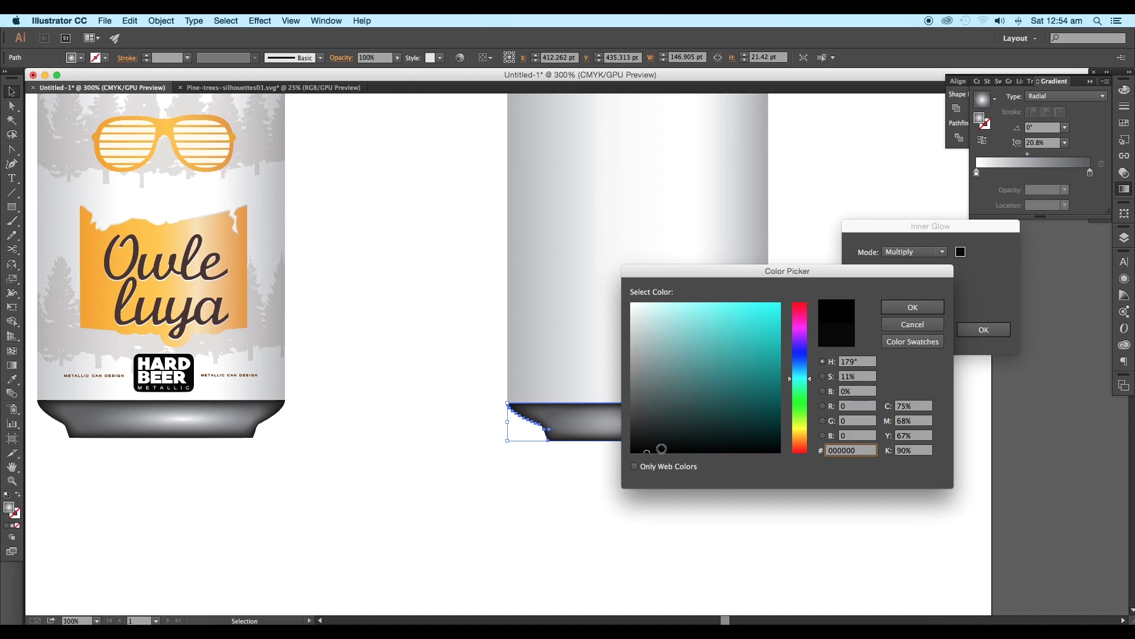
pyautogui.click(914, 307)
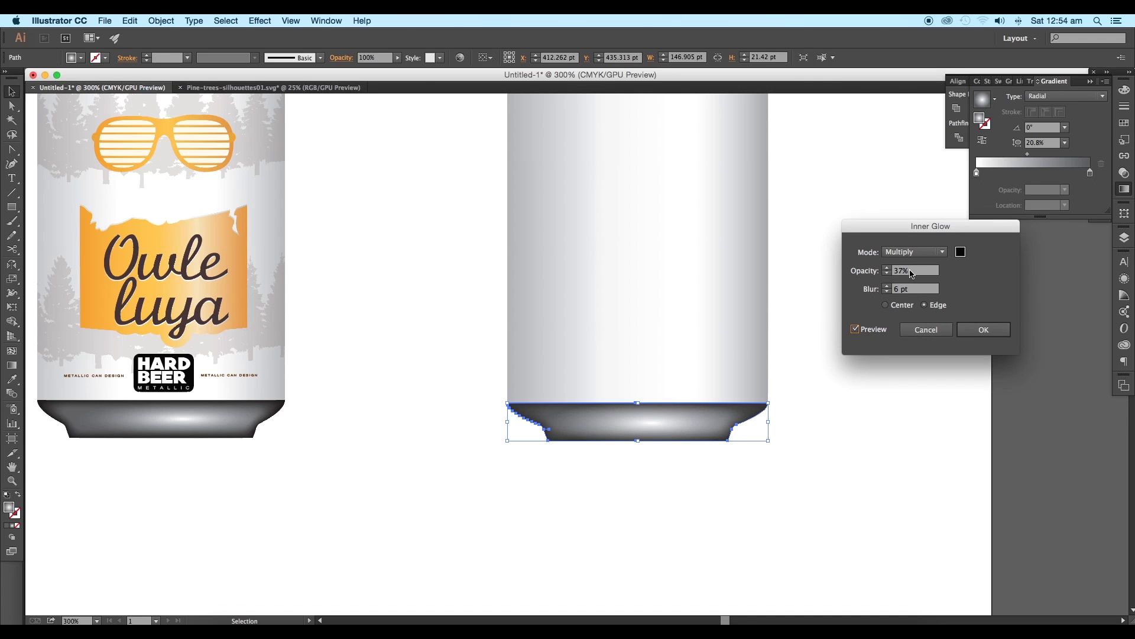
pyautogui.write('49')
pyautogui.press('Tab')
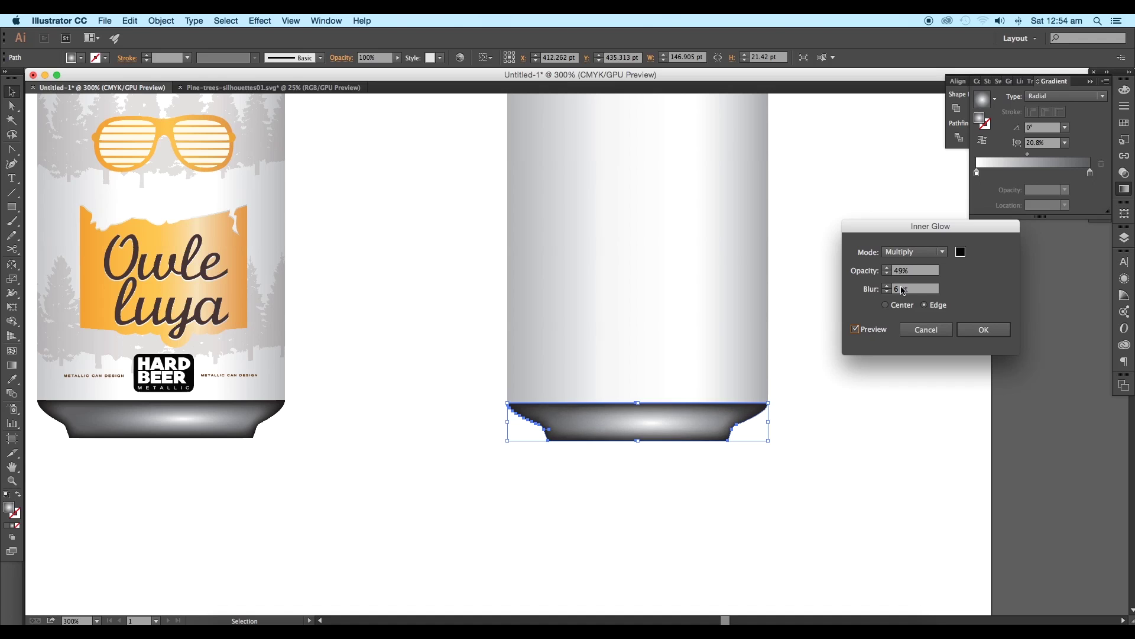
pyautogui.click(967, 331)
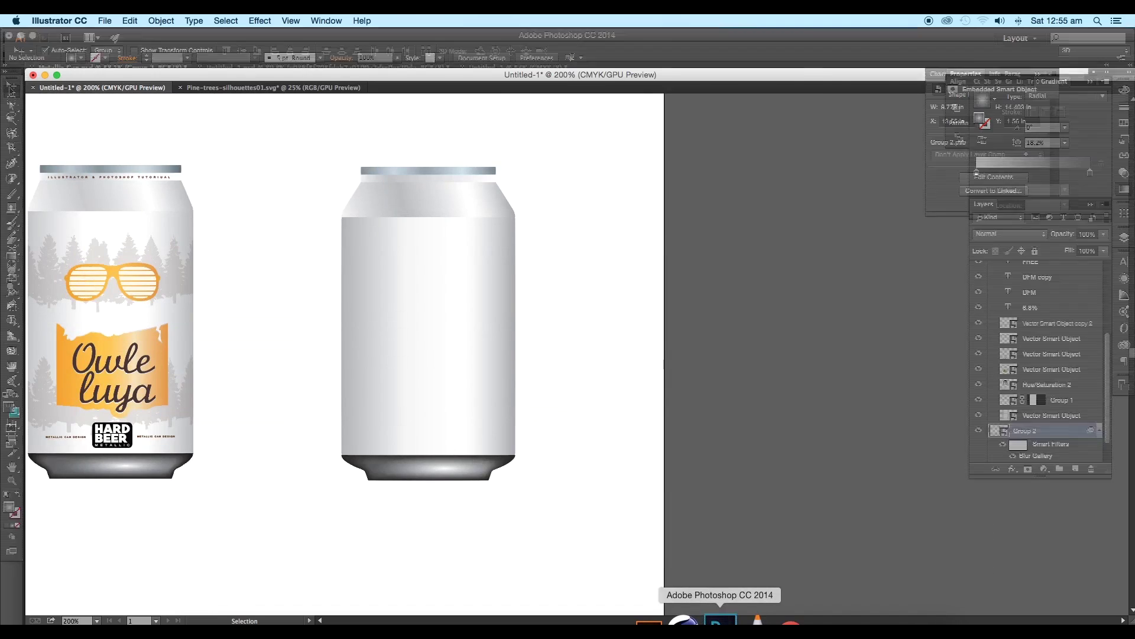
# In Photoshop, merge the adjustment layers into the wolf layer.
pyautogui.click(722, 621)
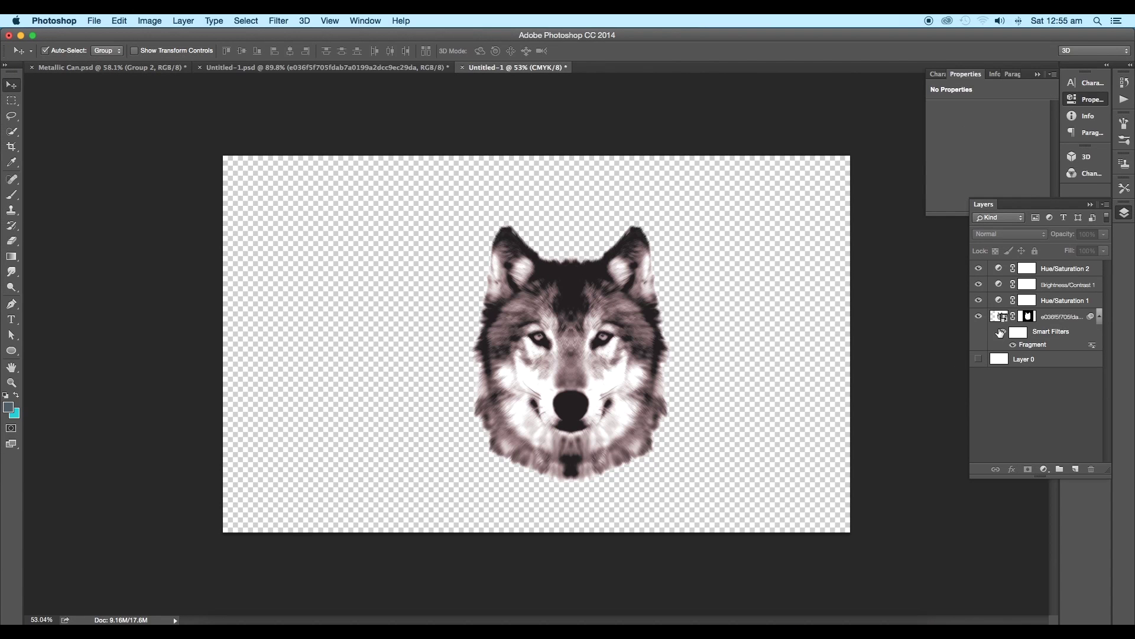
pyautogui.moveTo(605, 361); pyautogui.dragTo(569, 361)
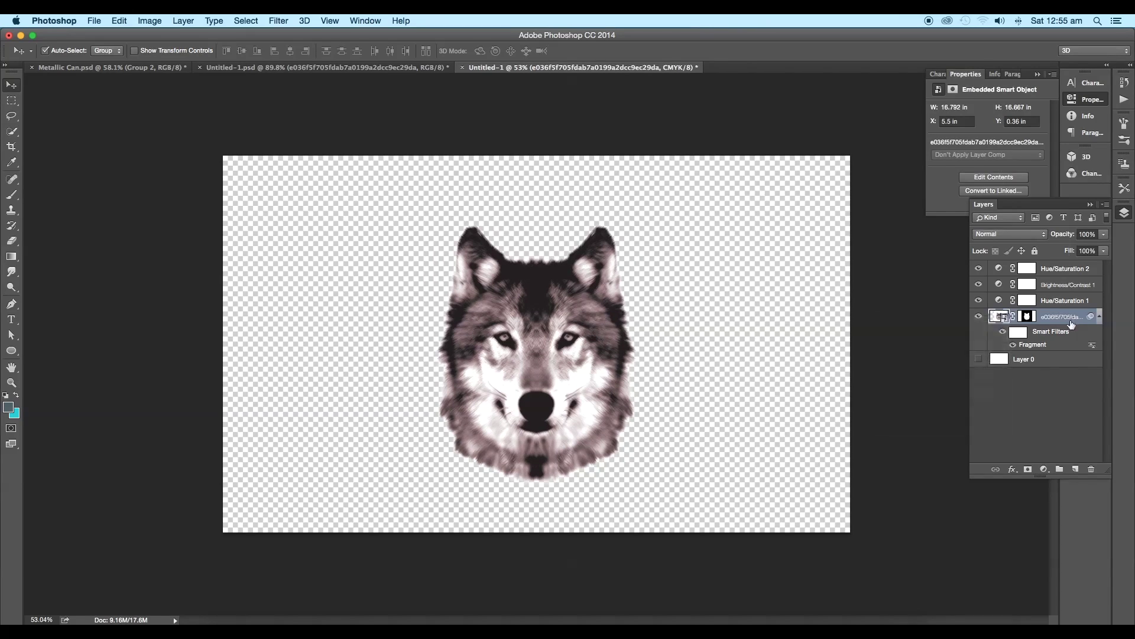
pyautogui.rightClick(1070, 320)
pyautogui.click(961, 472)
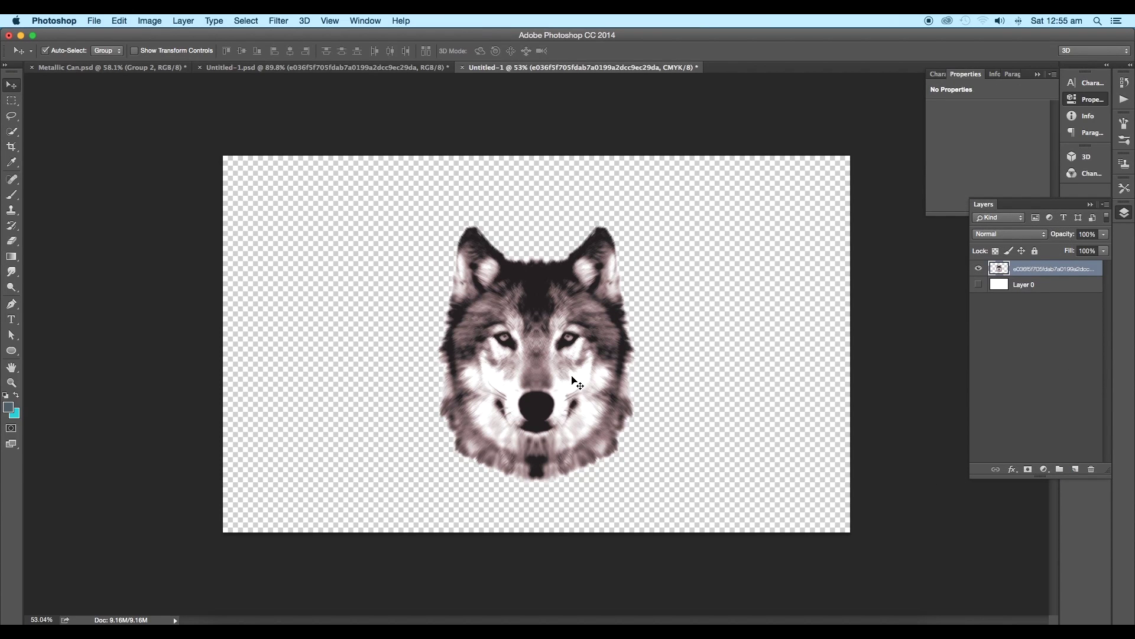
# Drag the wolf into the Illustrator document and scale it down beside the cans.
pyautogui.moveTo(571, 380); pyautogui.dragTo(865, 476)
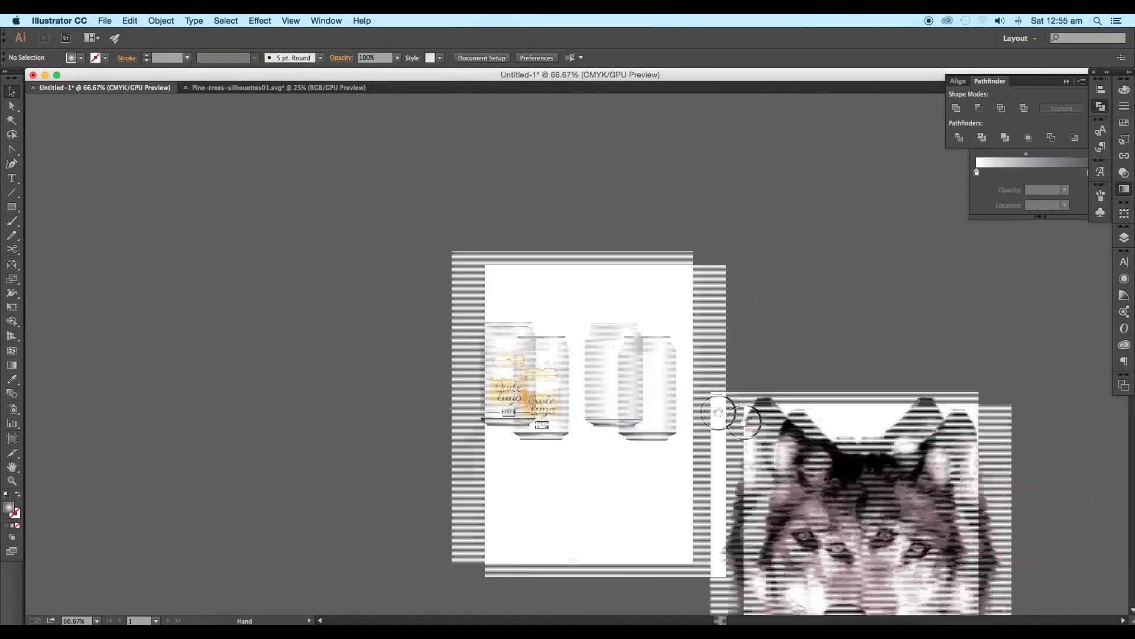
pyautogui.moveTo(864, 476); pyautogui.dragTo(722, 413)
pyautogui.moveTo(698, 460); pyautogui.dragTo(712, 307)
pyautogui.moveTo(834, 146)
pyautogui.mouseDown()
pyautogui.moveTo(755, 241)
pyautogui.moveTo(597, 221)
pyautogui.mouseUp()
pyautogui.press('super+equal')
pyautogui.press('super+equal')
pyautogui.click(620, 296)
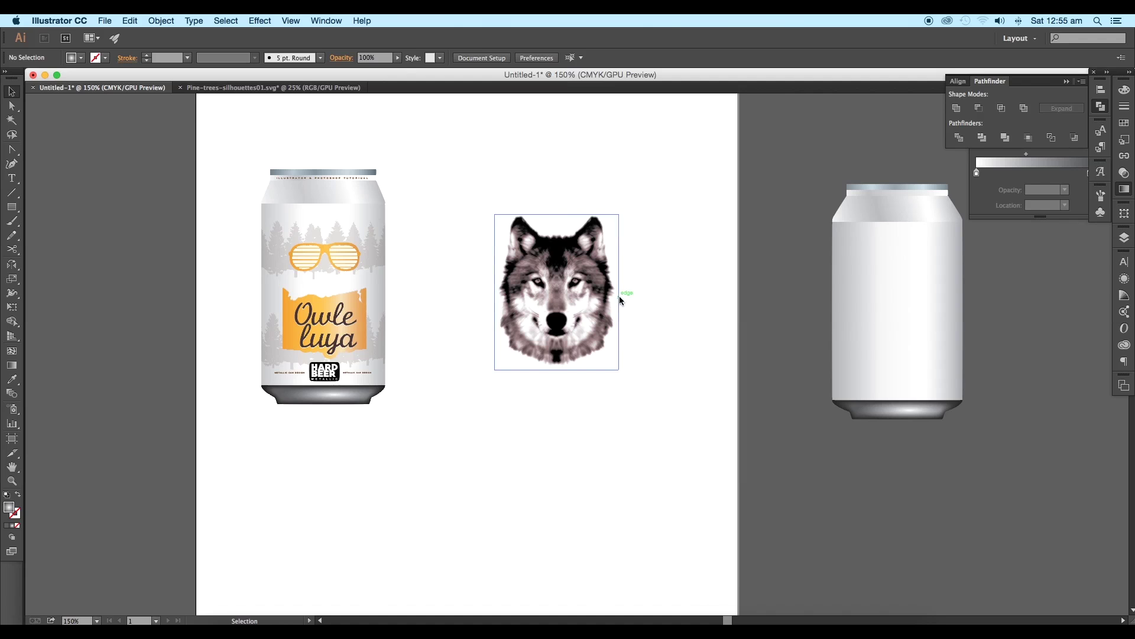
pyautogui.press('super+equal')
pyautogui.press('super+equal')
pyautogui.press('super+equal')
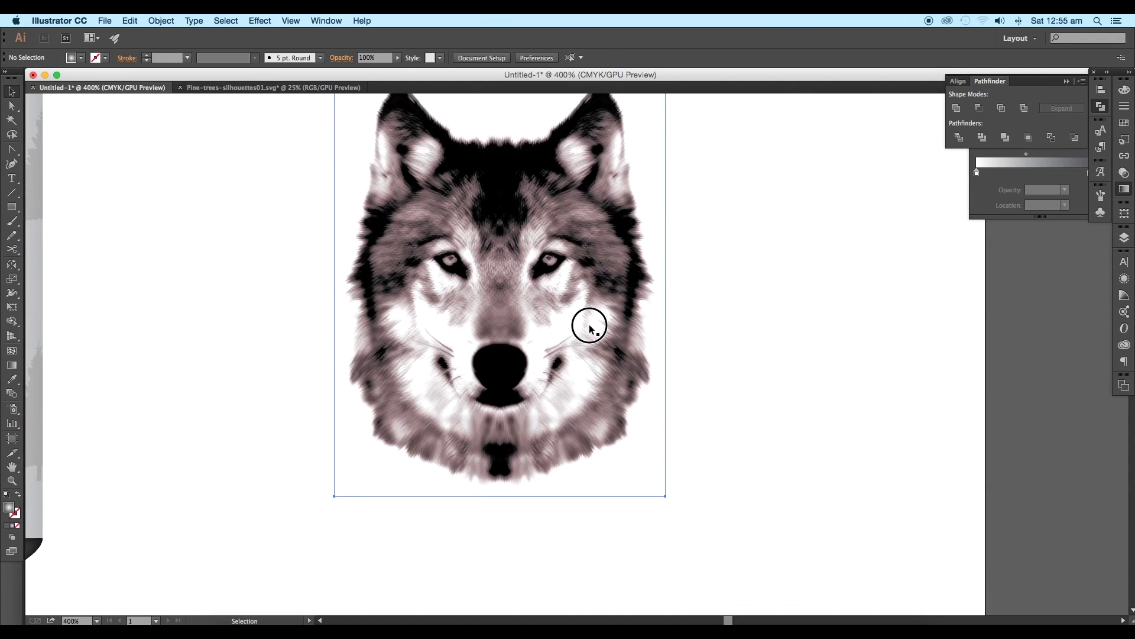
pyautogui.click(589, 325)
pyautogui.press('super+minus')
pyautogui.press('super+shift+a')
pyautogui.moveTo(11, 207); pyautogui.dragTo(83, 240)
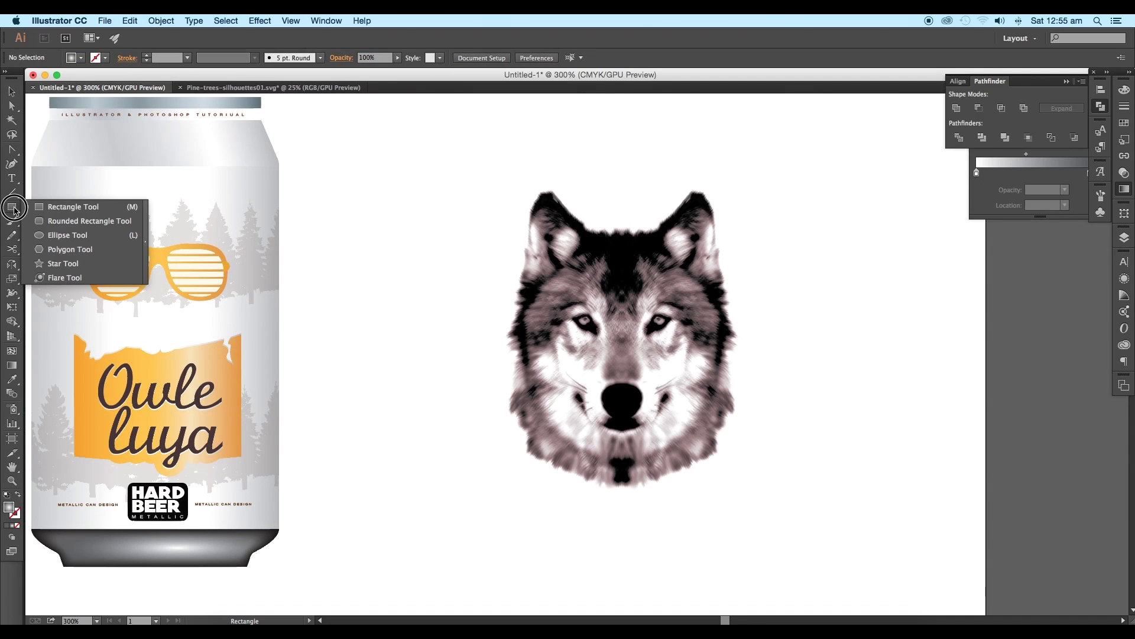
# Draw an orange circle over the wolf's left eye and Alt-drag a copy over the right eye.
pyautogui.moveTo(599, 340); pyautogui.dragTo(616, 349)
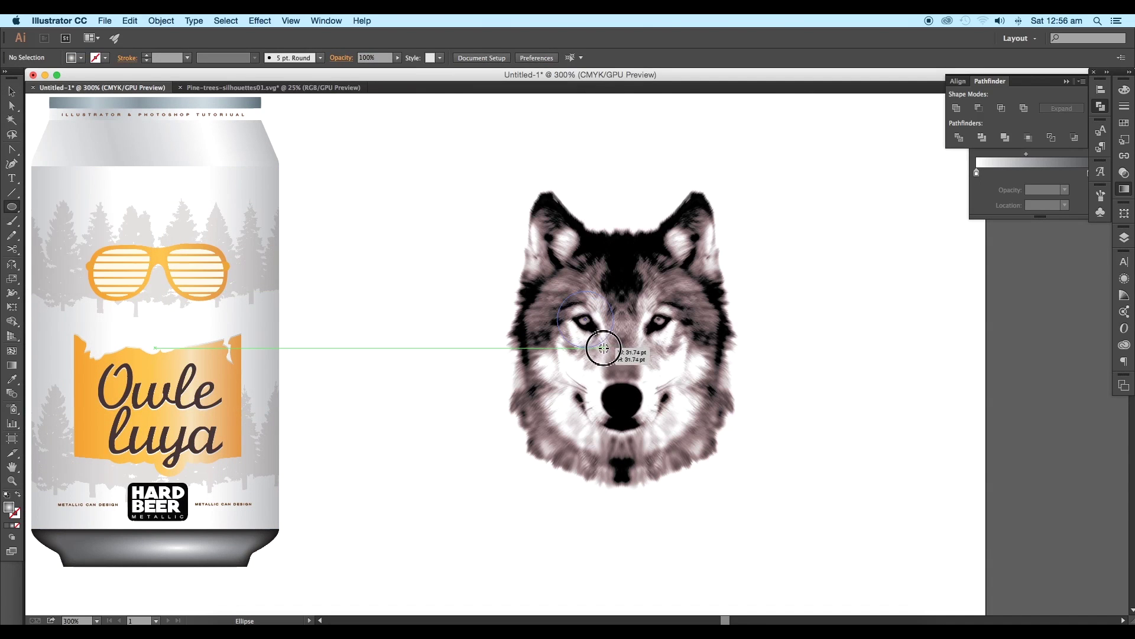
pyautogui.click(81, 57)
pyautogui.click(108, 81)
pyautogui.press('Escape')
pyautogui.press('v')
pyautogui.moveTo(613, 328); pyautogui.dragTo(693, 328)
pyautogui.press('super+shift+a')
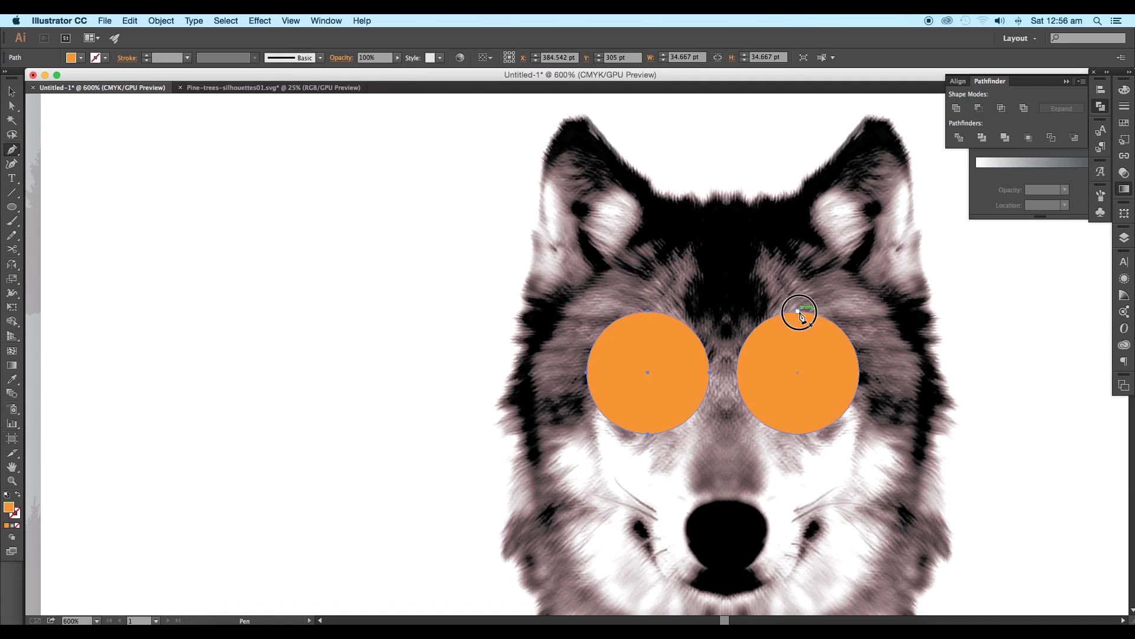
# Bridge the circle tops with a Pen path curving to the nose, then Unite into one goggle shape.
pyautogui.click(798, 311)
pyautogui.click(645, 310)
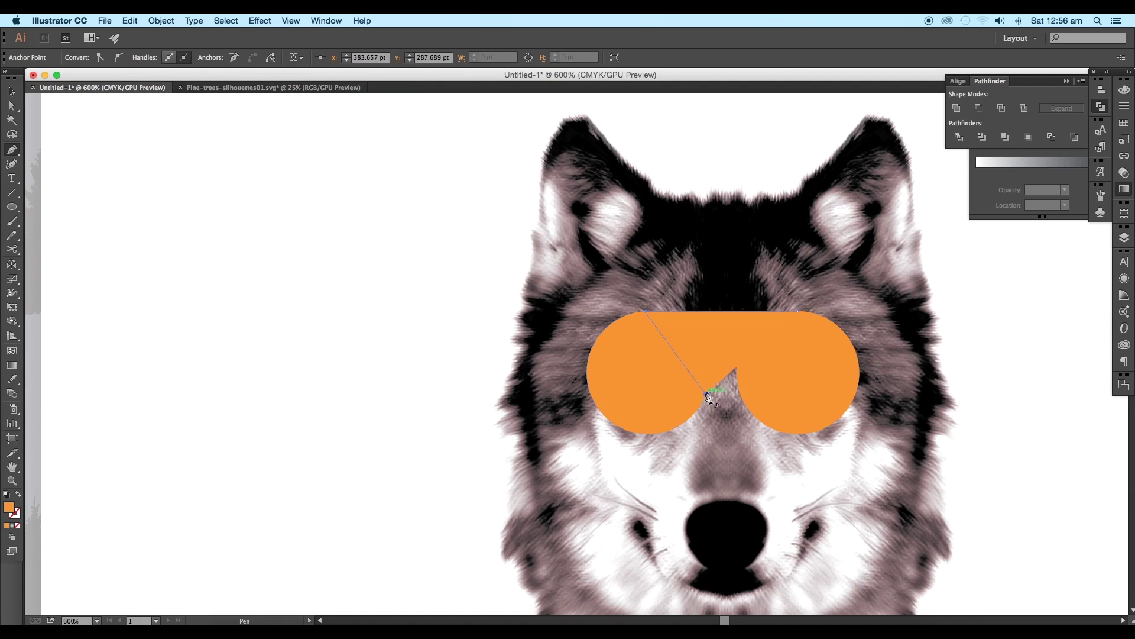
pyautogui.moveTo(729, 362); pyautogui.dragTo(733, 371)
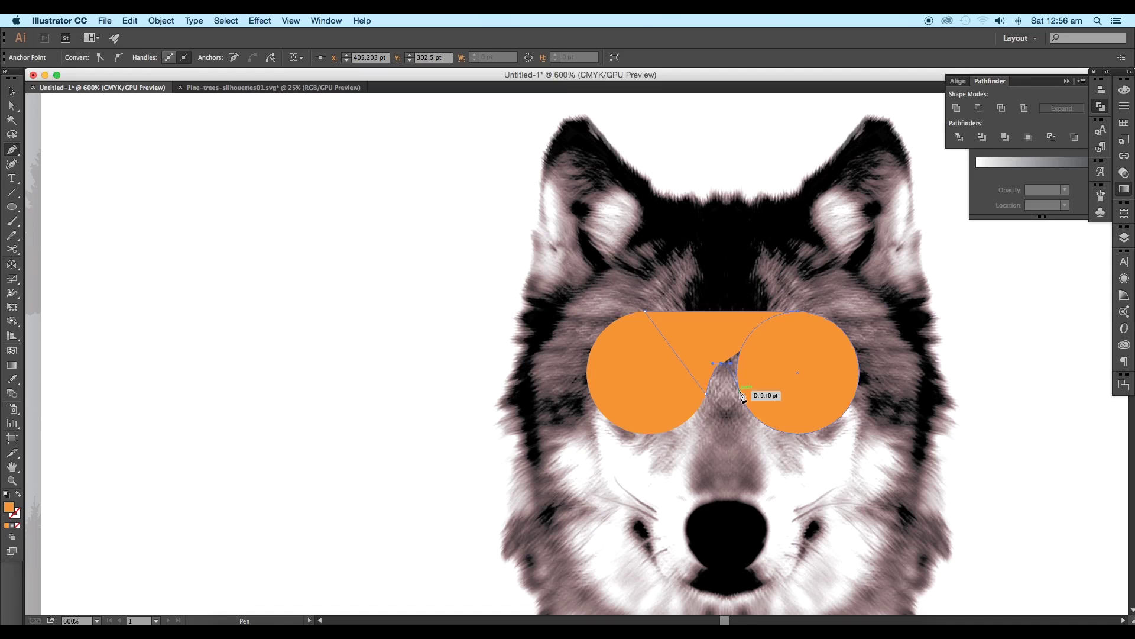
pyautogui.press('v')
pyautogui.click(569, 345)
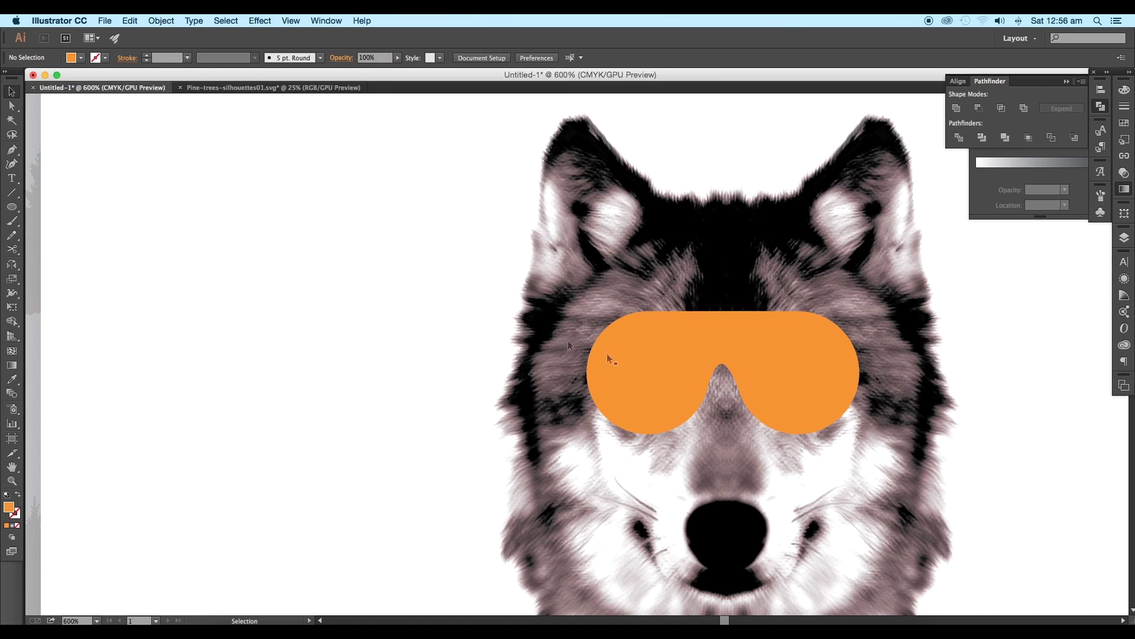
pyautogui.click(610, 358)
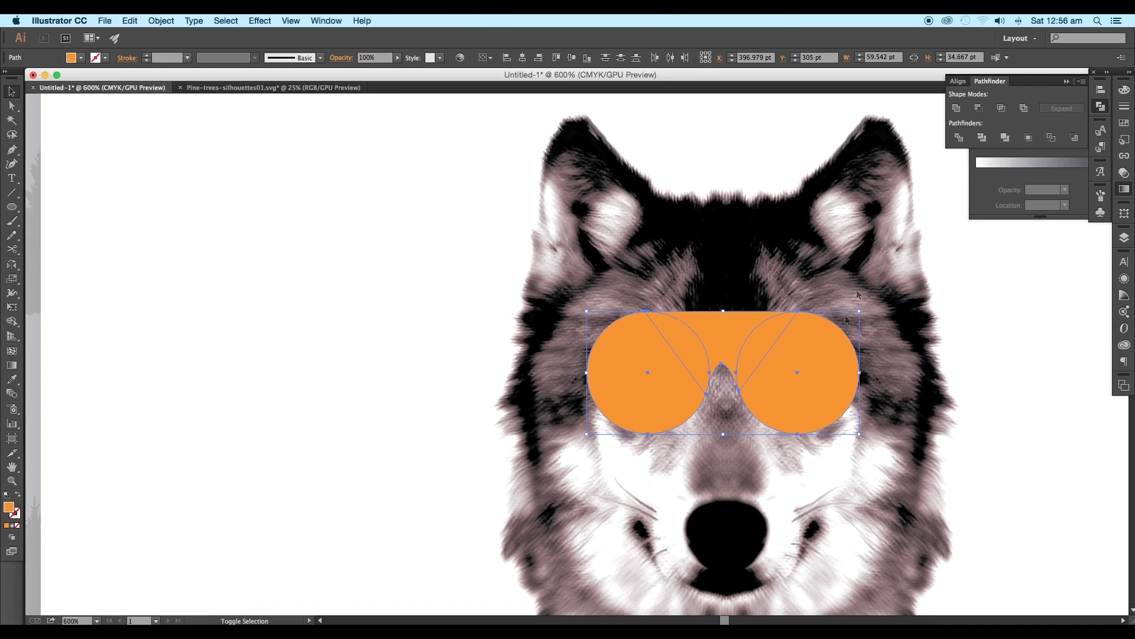
pyautogui.click(956, 107)
pyautogui.press('super+shift+a')
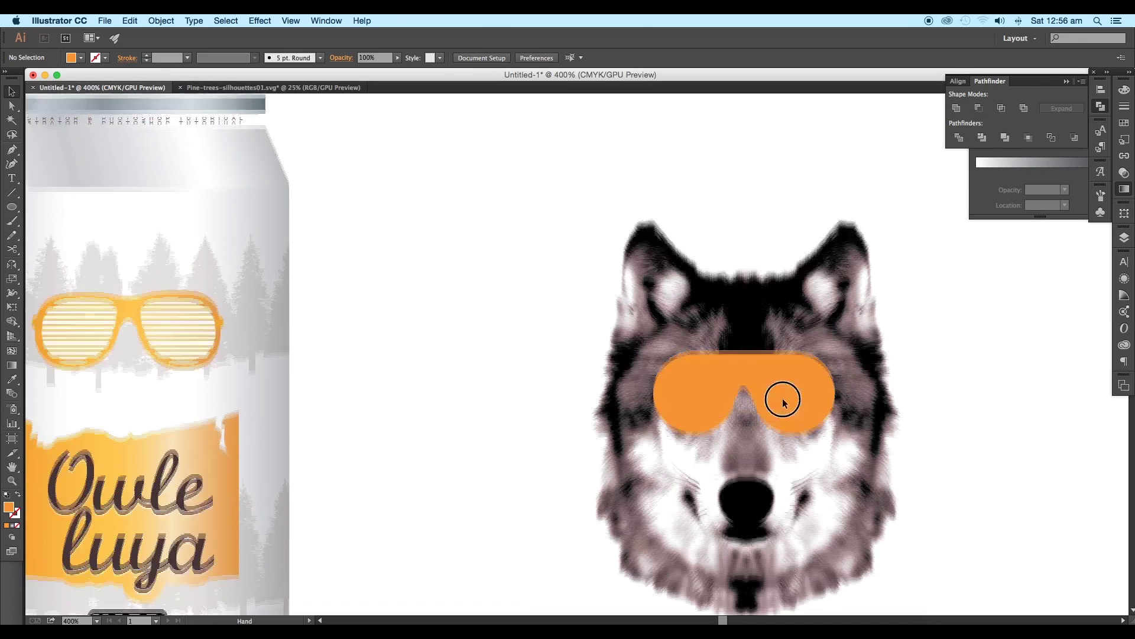
pyautogui.click(775, 393)
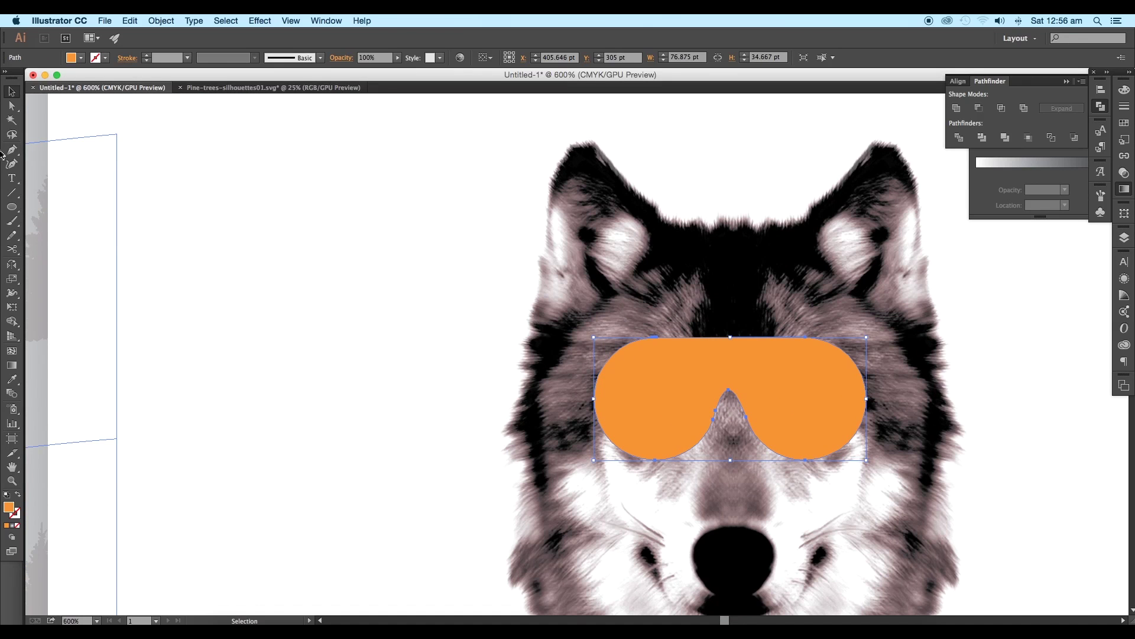
# Add an anchor at the goggles' top centre, lower it slightly, and curve the top edge around it.
pyautogui.click(7, 153)
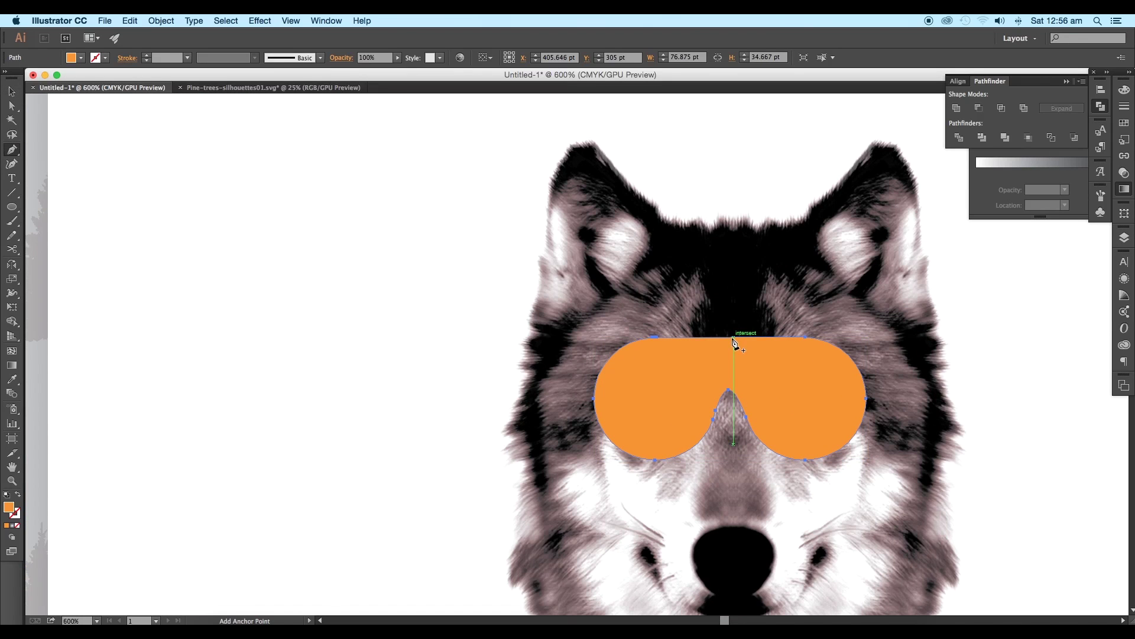
pyautogui.click(731, 338)
pyautogui.click(12, 105)
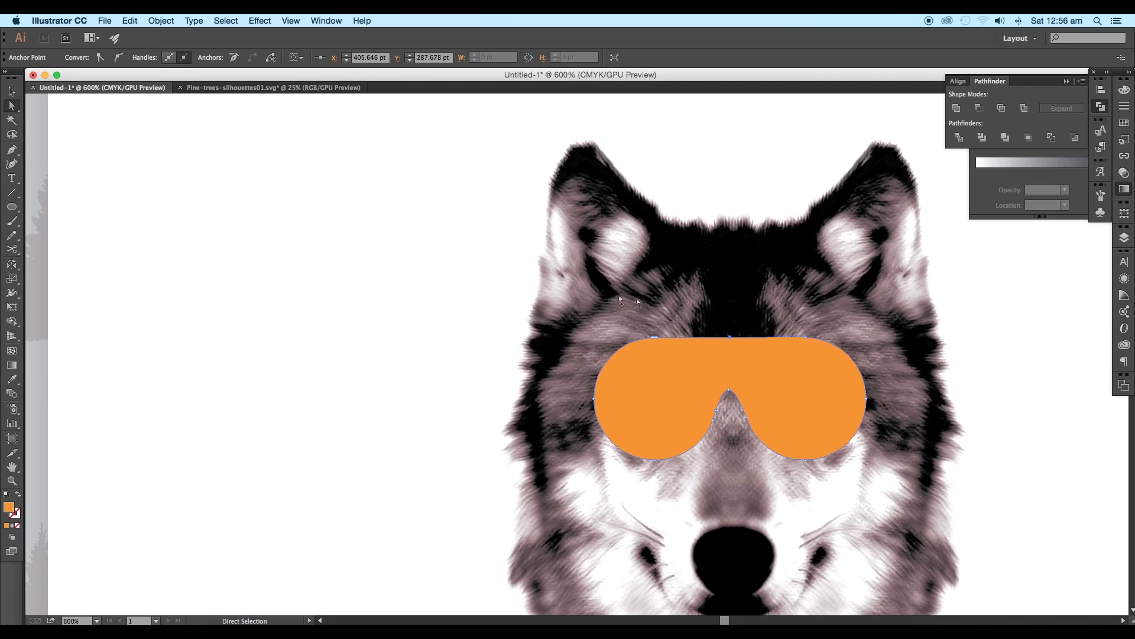
pyautogui.moveTo(728, 338); pyautogui.dragTo(732, 352)
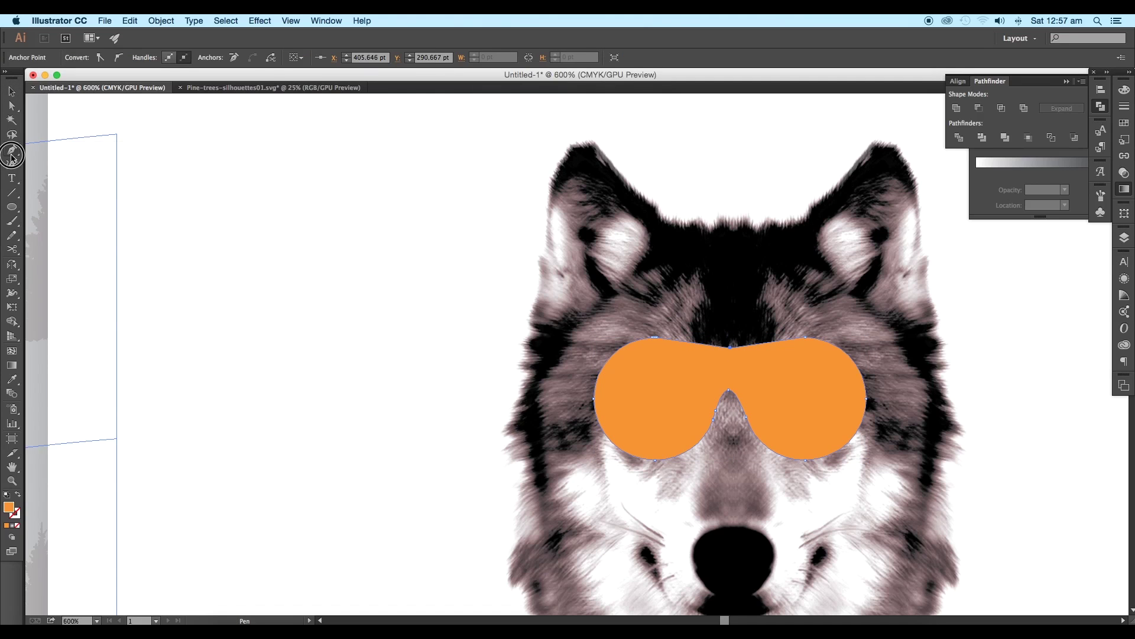
pyautogui.moveTo(11, 150); pyautogui.dragTo(77, 193)
pyautogui.moveTo(721, 346); pyautogui.dragTo(705, 352)
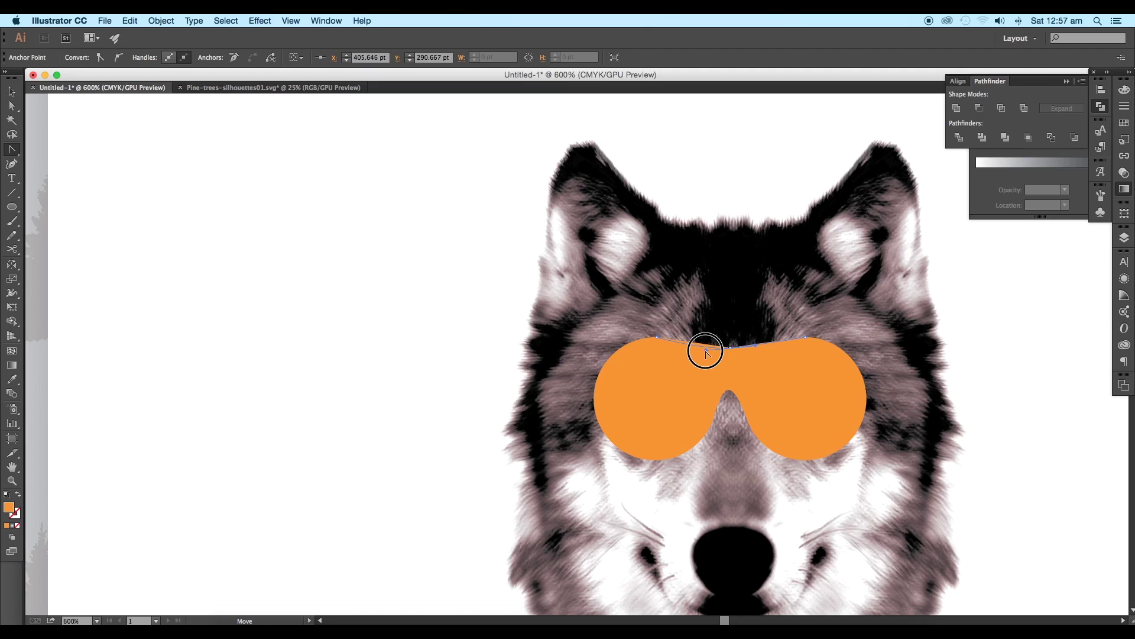
# Zoom in and smooth the curve at the goggles' top-centre anchor.
pyautogui.hotkey('ctrl', '+')
pyautogui.hotkey('ctrl', '+')
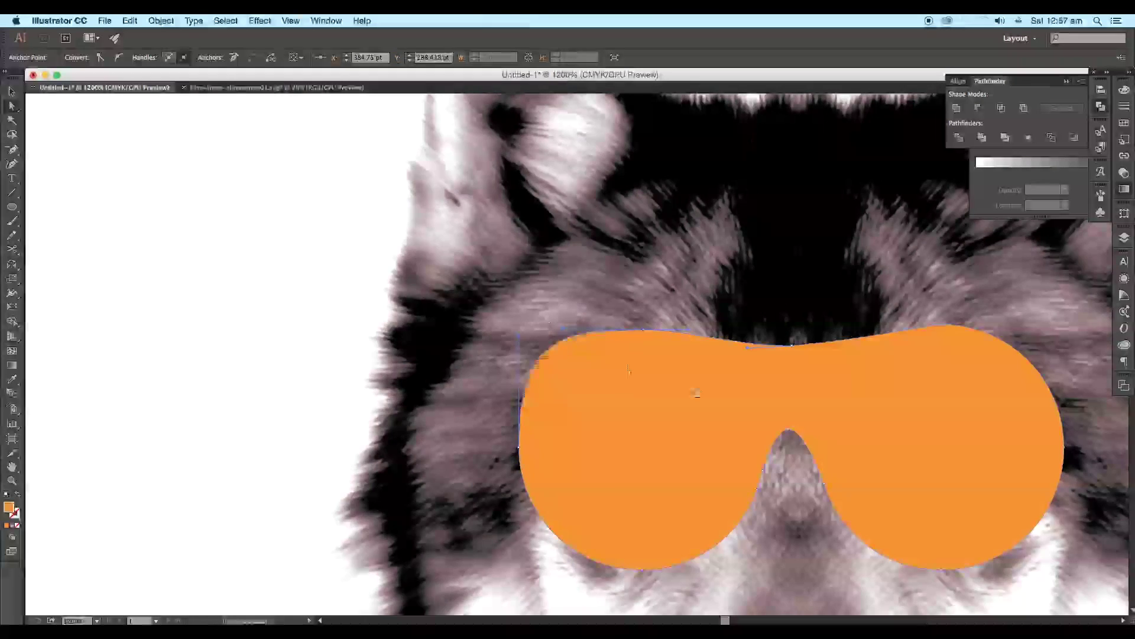
pyautogui.hscroll(3, 591, 355)
pyautogui.press('a')
pyautogui.moveTo(757, 341); pyautogui.dragTo(773, 329)
pyautogui.hotkey('shift', 'c')
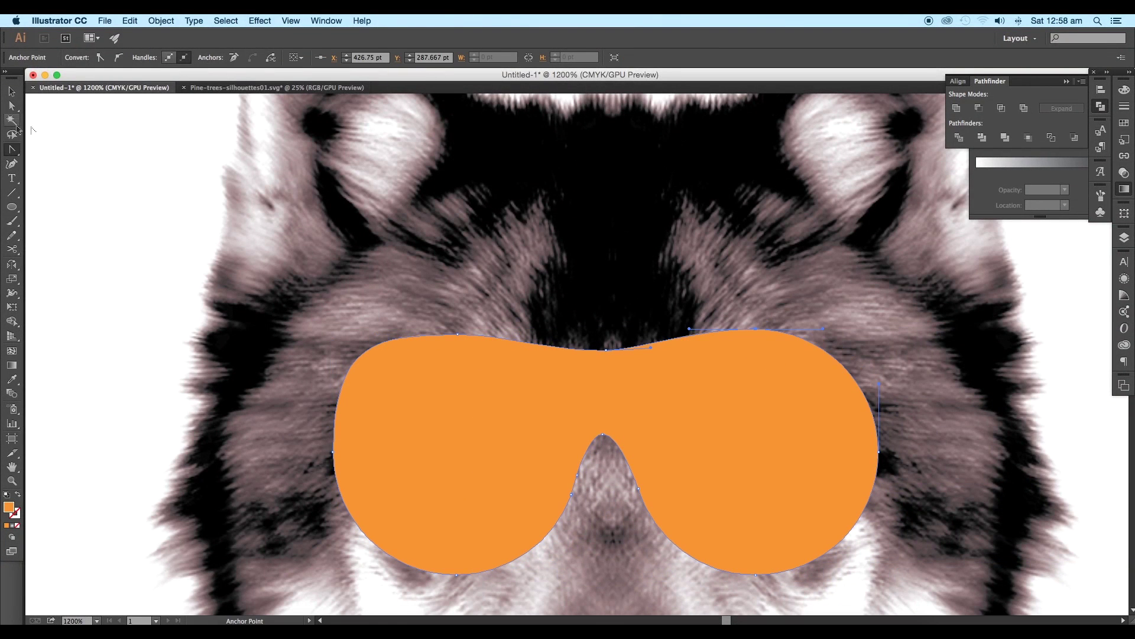
pyautogui.scroll(2, 852, 473)
pyautogui.click(852, 473)
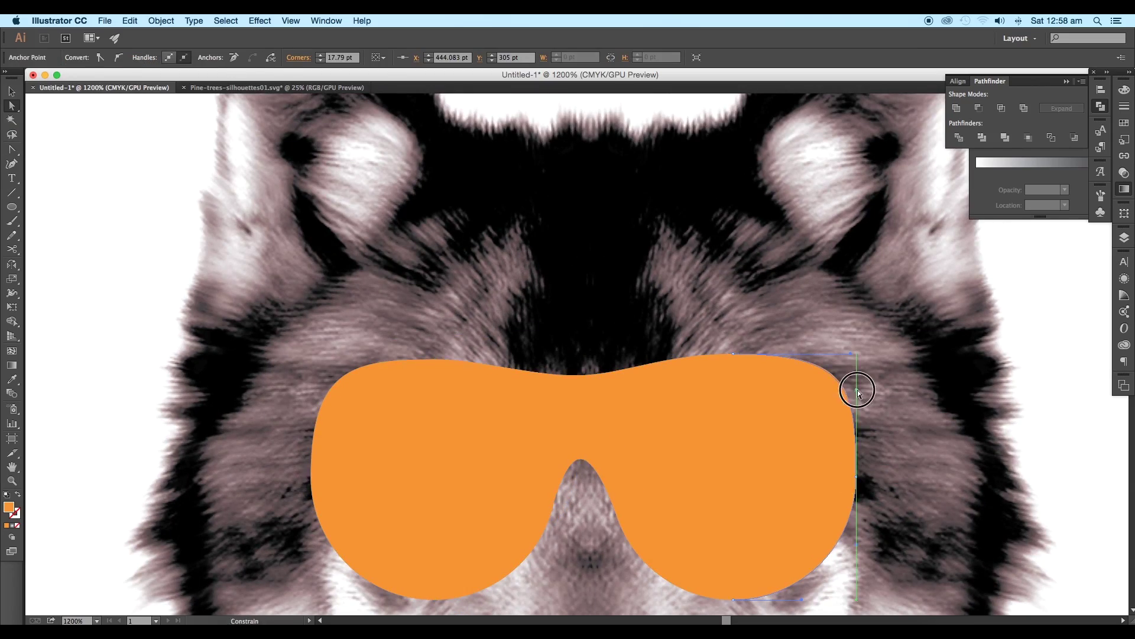
pyautogui.click(360, 361)
pyautogui.scroll(-5, 592, 414)
pyautogui.hscroll(-5, 591, 414)
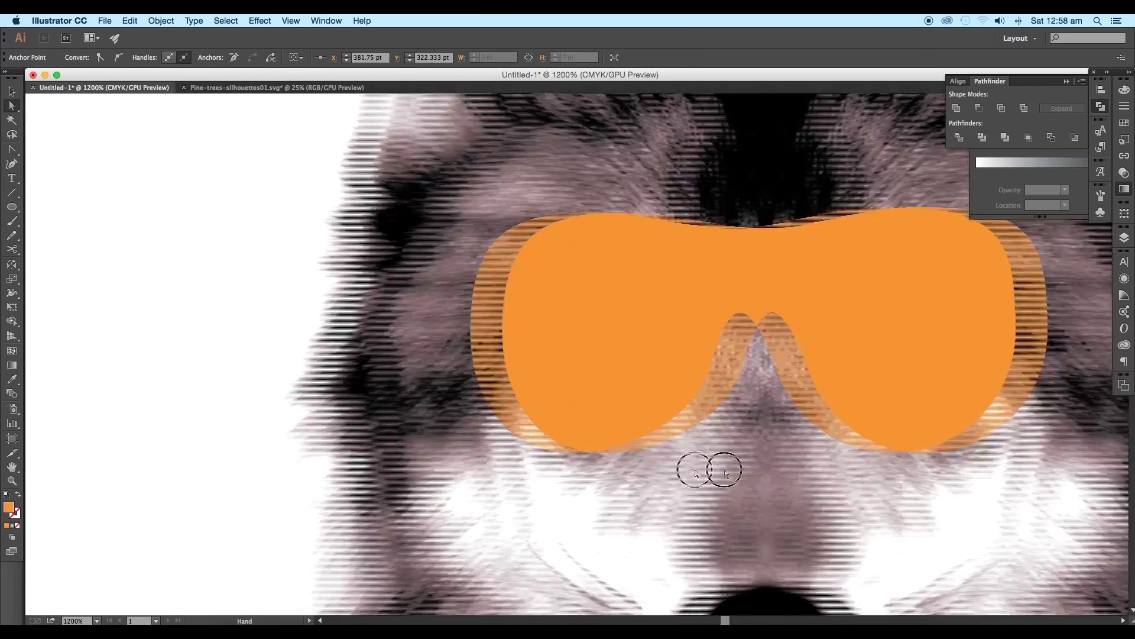
pyautogui.hscroll(-2, 892, 477)
pyautogui.scroll(1, 814, 375)
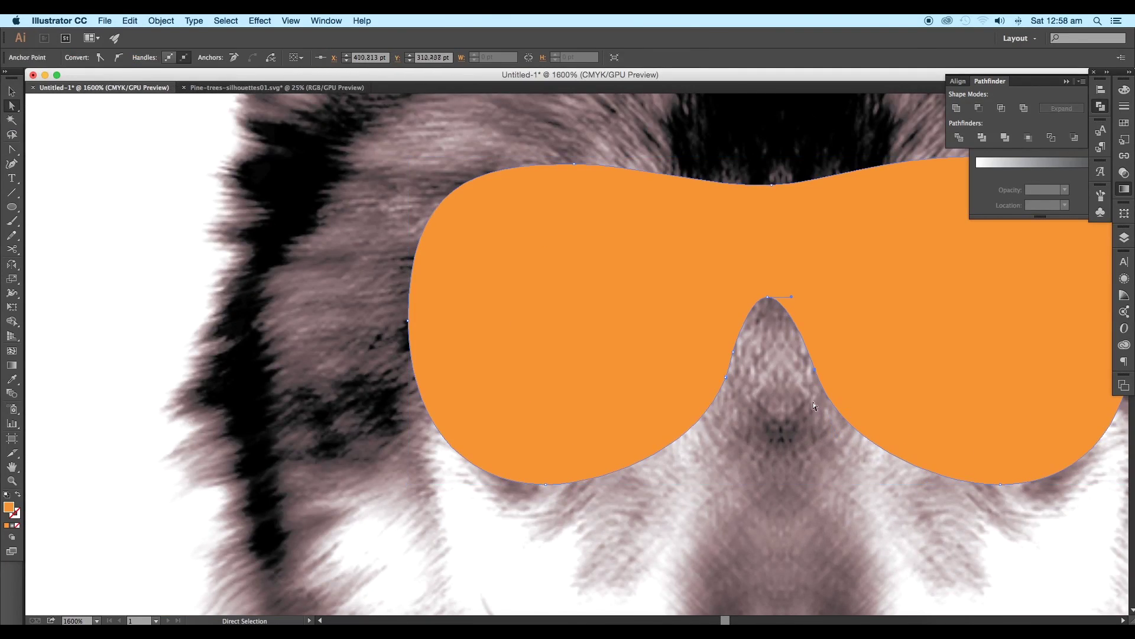
# Reshape the nose-bridge anchor's curve handle on the glasses path.
pyautogui.moveTo(14, 150); pyautogui.dragTo(59, 180)
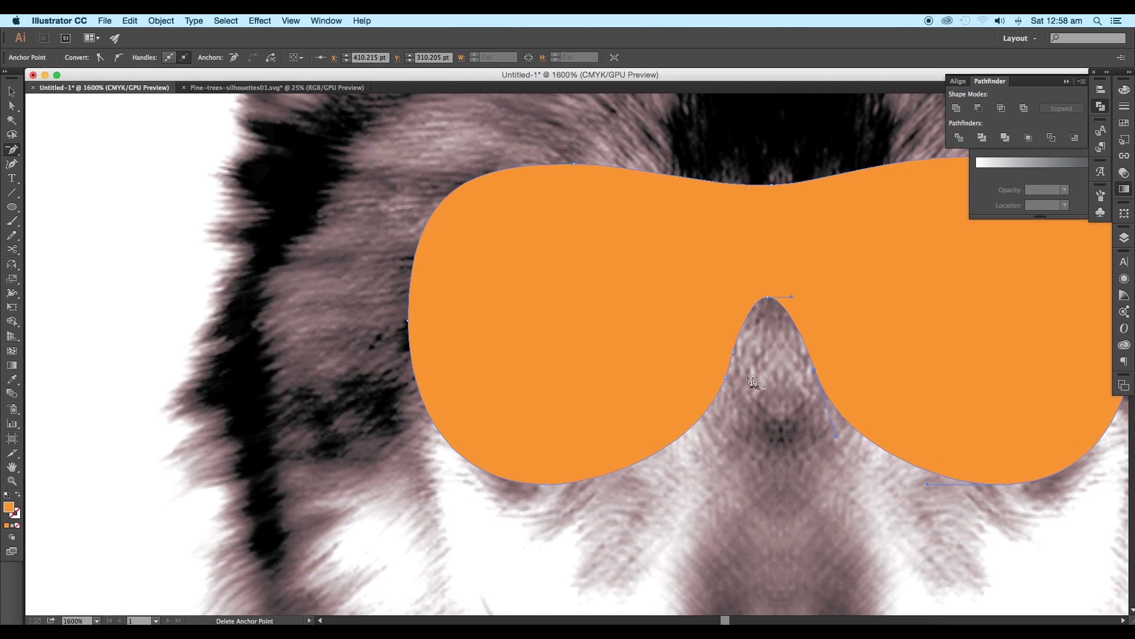
pyautogui.scroll(1, 751, 377)
pyautogui.press('a')
pyautogui.click(716, 396)
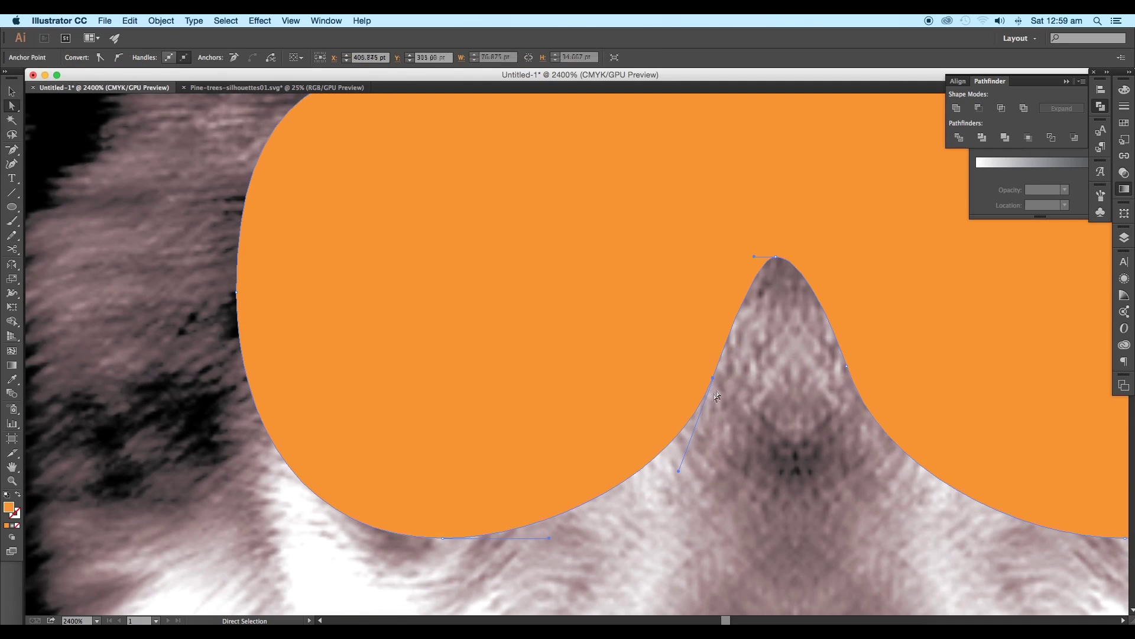
pyautogui.moveTo(14, 160); pyautogui.dragTo(53, 204)
pyautogui.moveTo(714, 378)
pyautogui.mouseDown()
pyautogui.moveTo(745, 370)
pyautogui.moveTo(752, 273)
pyautogui.mouseUp()
pyautogui.moveTo(844, 367)
pyautogui.mouseDown()
pyautogui.moveTo(761, 430)
pyautogui.moveTo(810, 419)
pyautogui.mouseUp()
# Zoom out and reselect the whole orange glasses shape.
pyautogui.press('a')
pyautogui.click(674, 425)
pyautogui.click(631, 530)
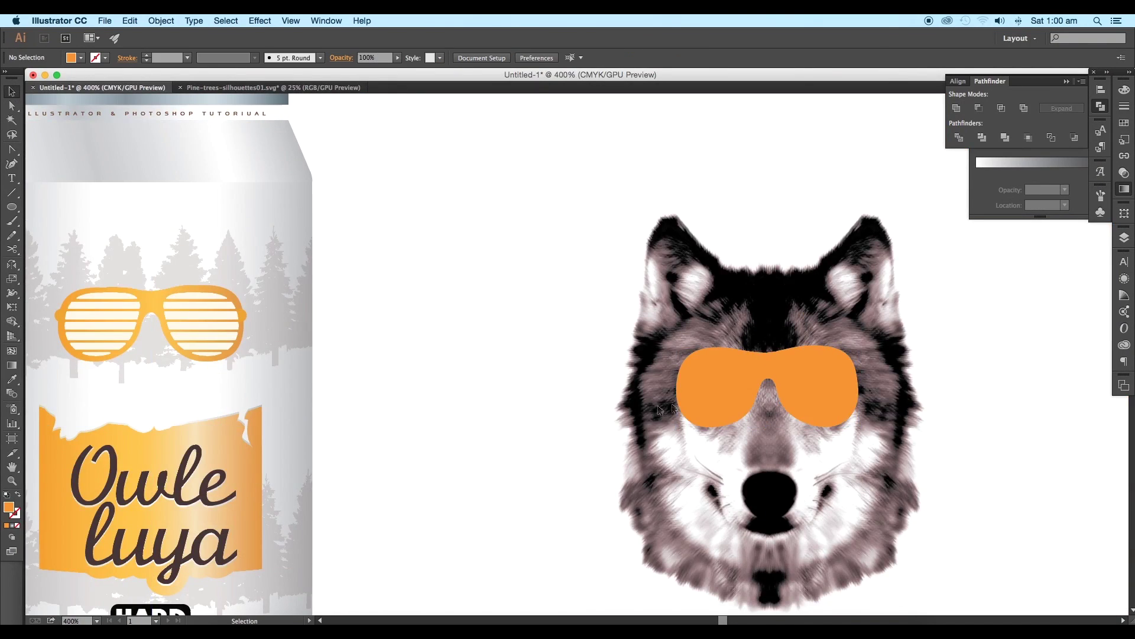
pyautogui.scroll(4, 637, 410)
pyautogui.click(475, 339)
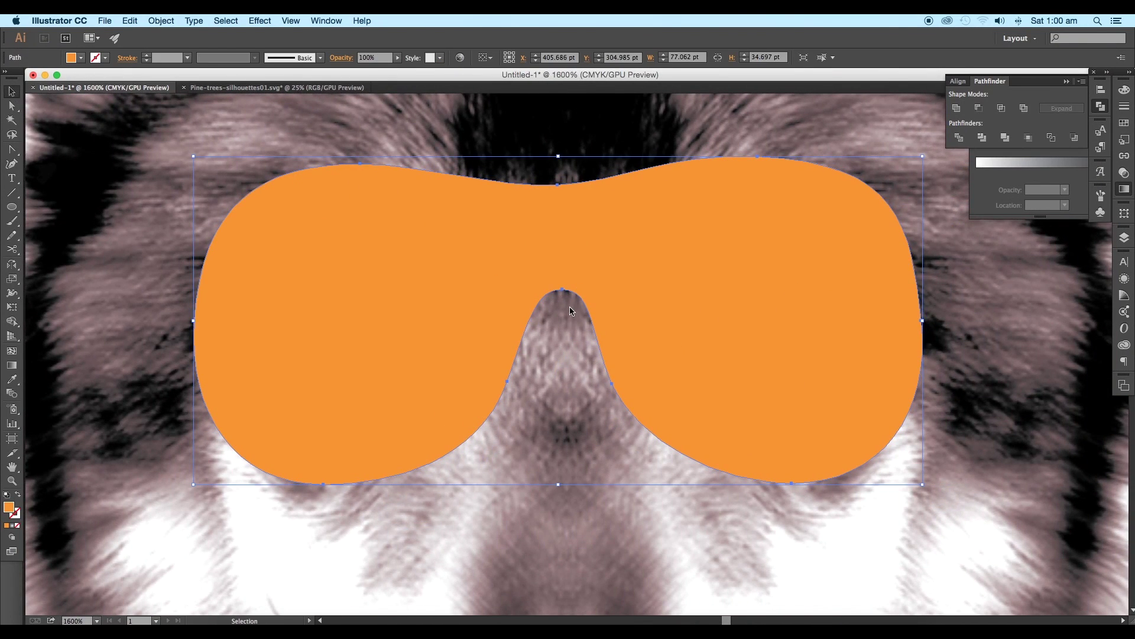
# Duplicate the glasses frame, shrink it inside the frame, and Knife-cut it into left and right halves.
pyautogui.moveTo(485, 328)
pyautogui.keyDown('alt'); pyautogui.mouseDown()
pyautogui.moveTo(545, 450)
pyautogui.moveTo(456, 312)
pyautogui.mouseUp(); pyautogui.keyUp('alt')
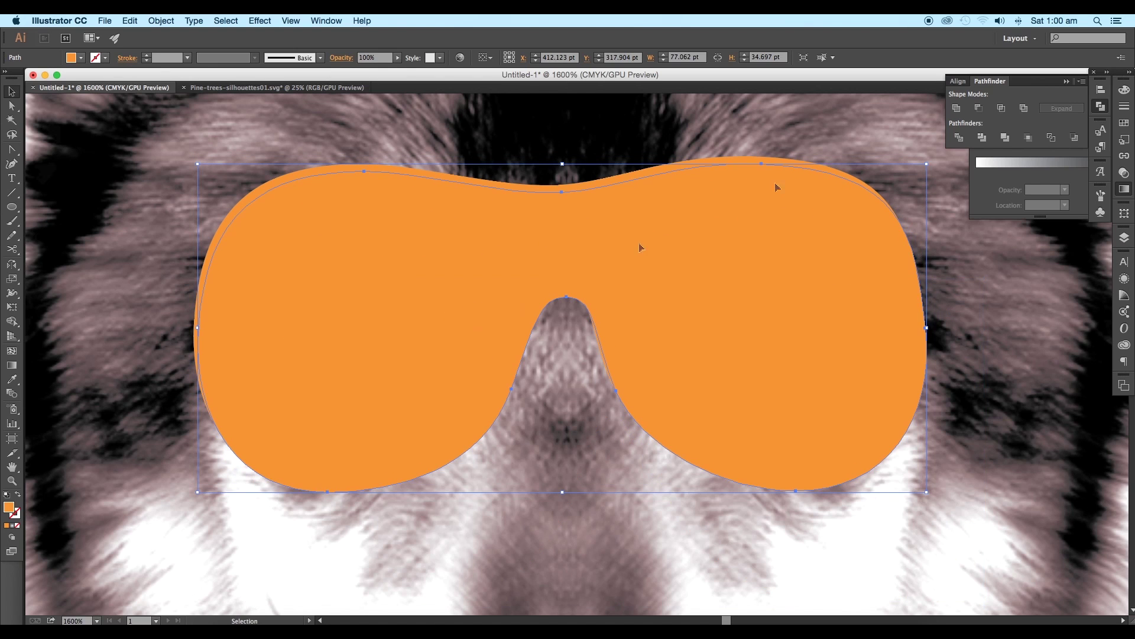
pyautogui.keyDown('alt'); pyautogui.moveTo(929, 165); pyautogui.dragTo(881, 185); pyautogui.keyUp('alt')
pyautogui.moveTo(431, 337); pyautogui.dragTo(407, 328)
pyautogui.click(14, 250)
pyautogui.click(70, 264)
pyautogui.moveTo(543, 206); pyautogui.dragTo(552, 298)
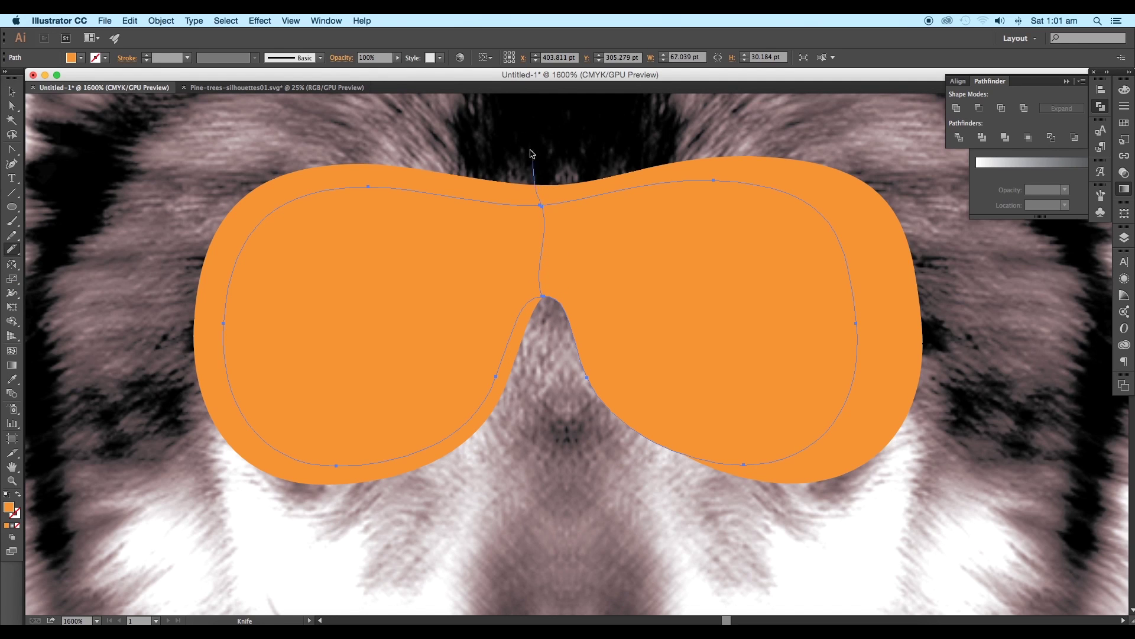
pyautogui.moveTo(530, 154); pyautogui.dragTo(530, 153)
# Fill the left half of the inner shape yellow.
pyautogui.click(9, 92)
pyautogui.click(547, 266)
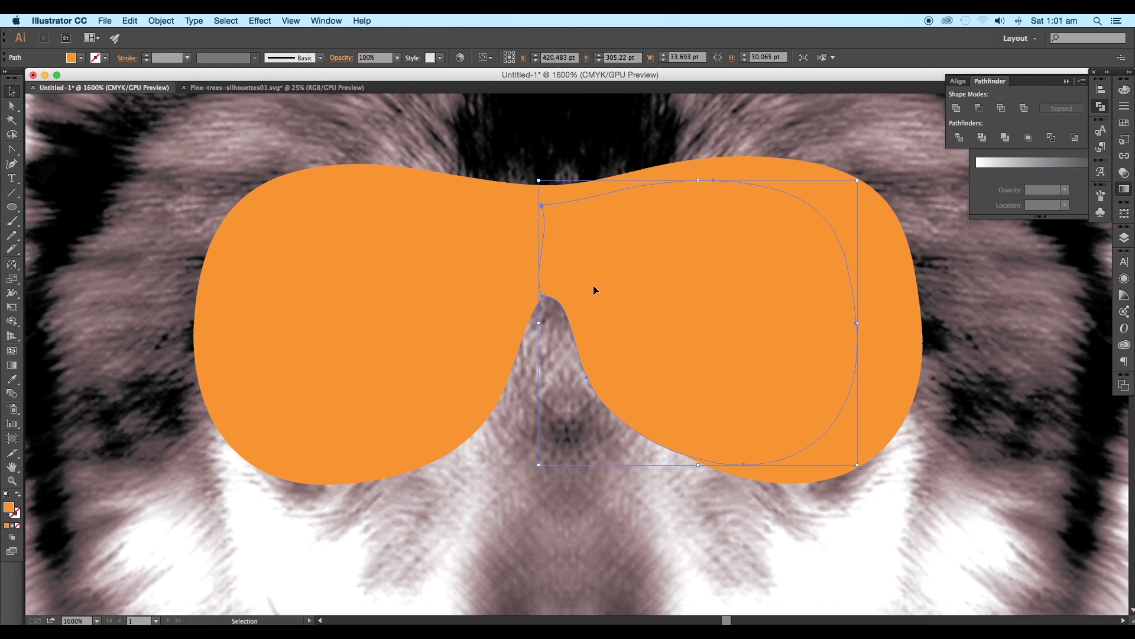
pyautogui.click(436, 317)
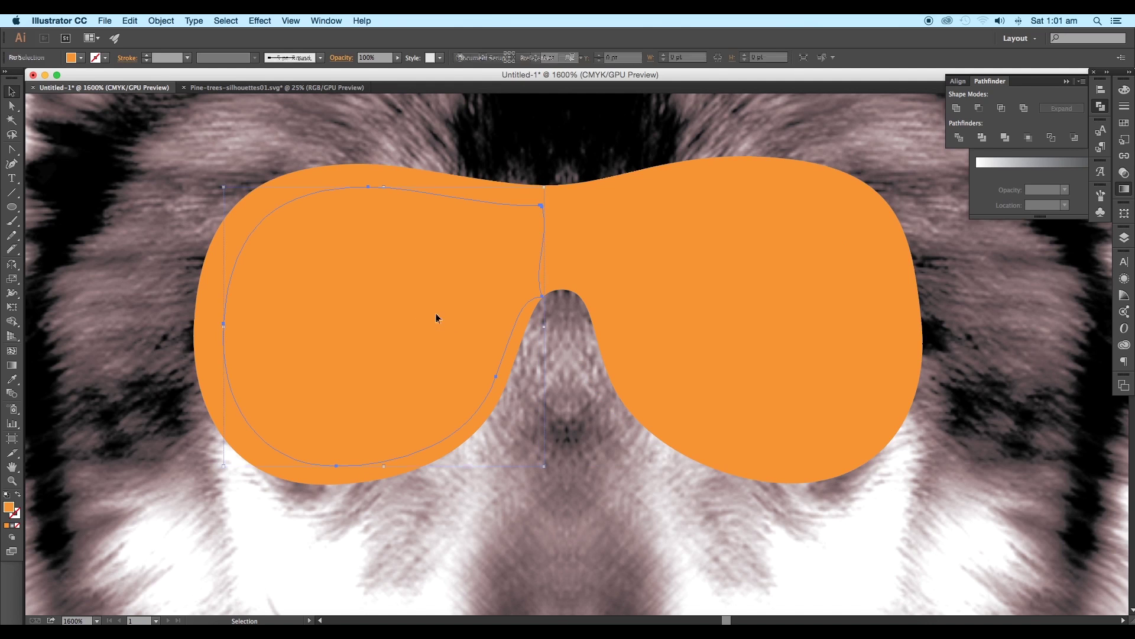
pyautogui.click(82, 58)
pyautogui.click(50, 79)
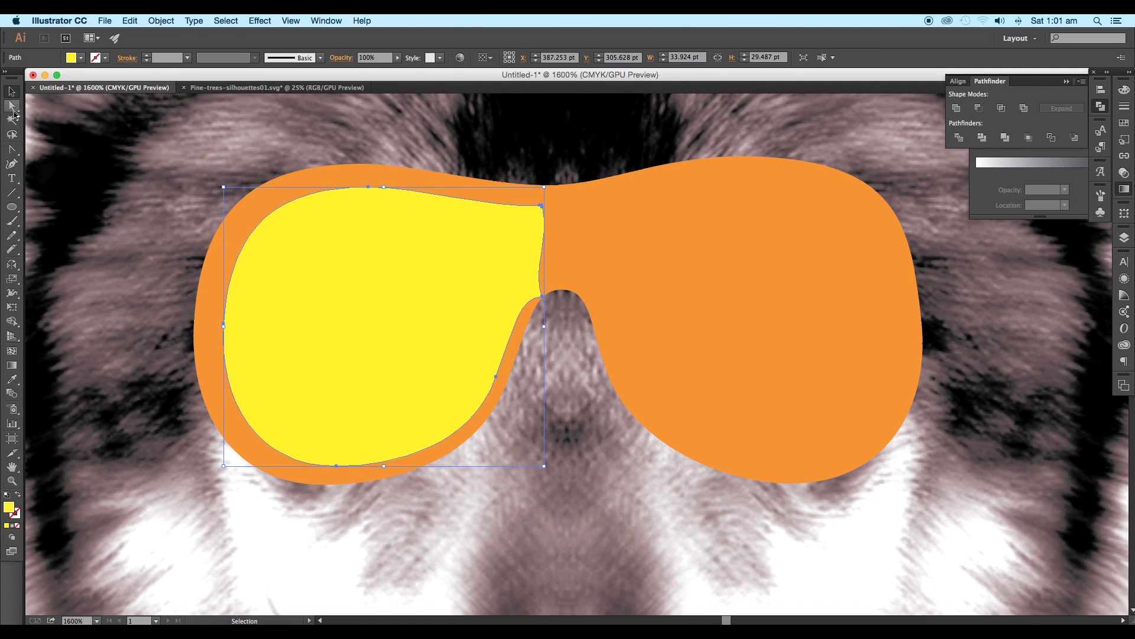
# Delete the yellow lens's top and lower-right anchors and reshape its upper-right corner.
pyautogui.moveTo(11, 149); pyautogui.dragTo(59, 181)
pyautogui.click(494, 204)
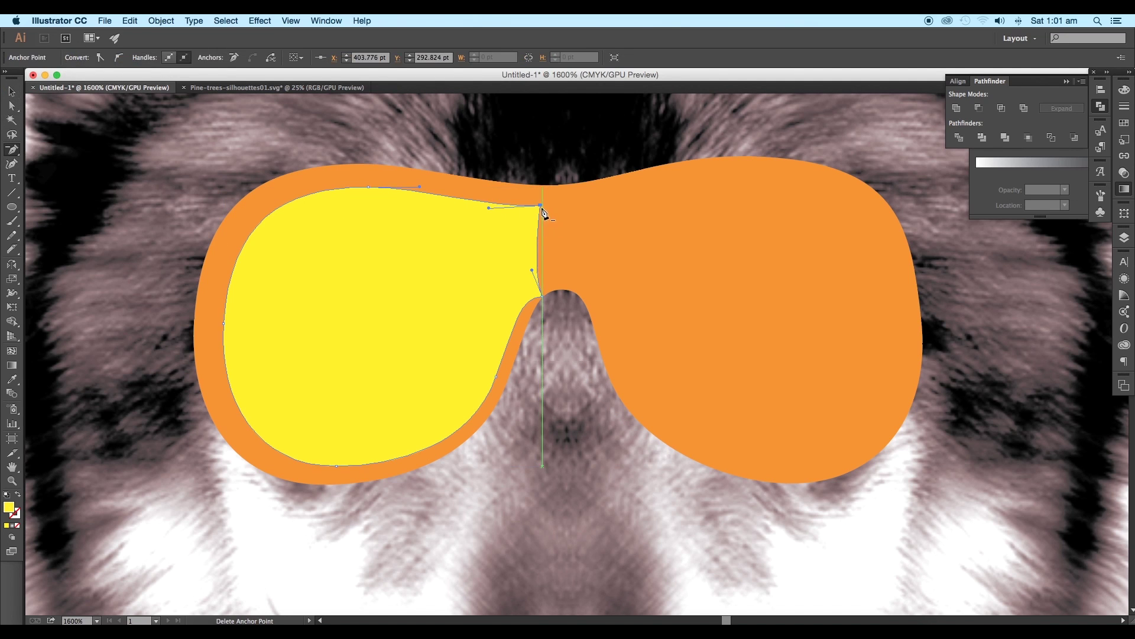
pyautogui.click(542, 296)
pyautogui.moveTo(12, 149); pyautogui.dragTo(59, 196)
pyautogui.moveTo(540, 205)
pyautogui.mouseDown()
pyautogui.moveTo(524, 231)
pyautogui.moveTo(544, 253)
pyautogui.moveTo(516, 232)
pyautogui.mouseUp()
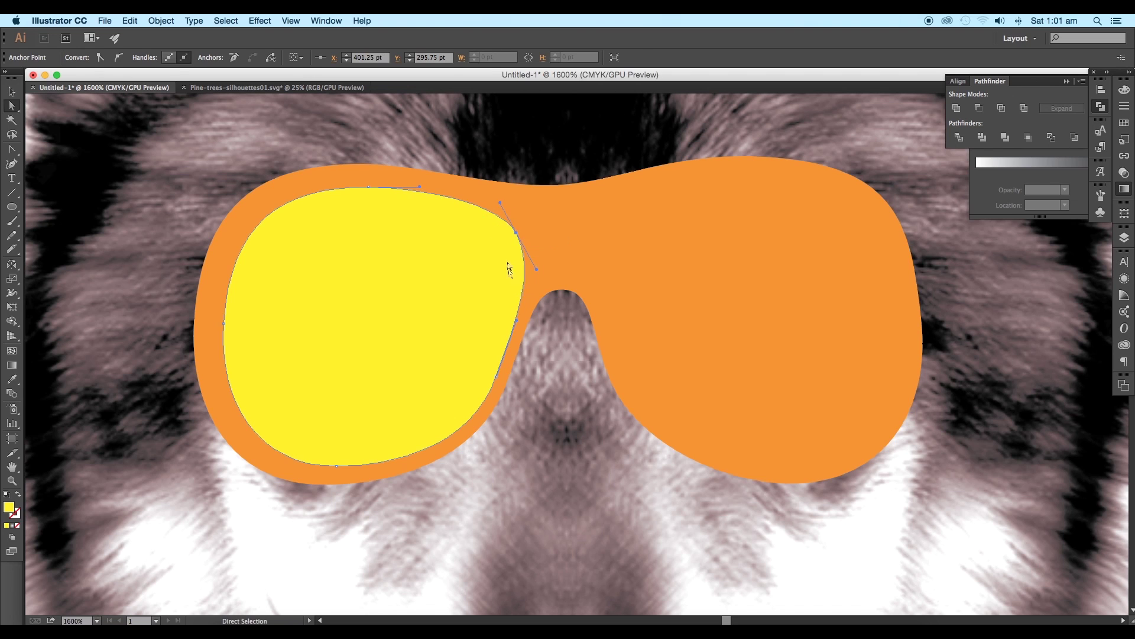
pyautogui.press('v')
# Alt-drag the yellow lens to the right side, reflect it vertically, and draw a thin bar across both lenses.
pyautogui.click(438, 300)
pyautogui.hotkey('ctrl', '-')
pyautogui.moveTo(393, 324); pyautogui.dragTo(599, 324)
pyautogui.doubleClick(12, 271)
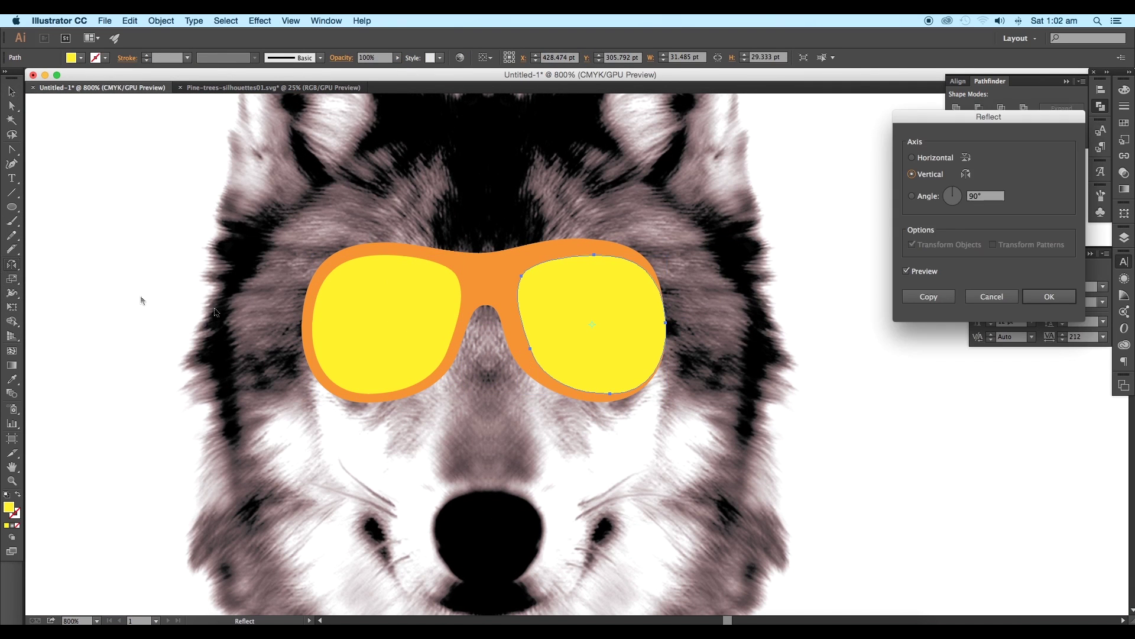
pyautogui.click(1049, 296)
pyautogui.hotkey('ctrl', '+')
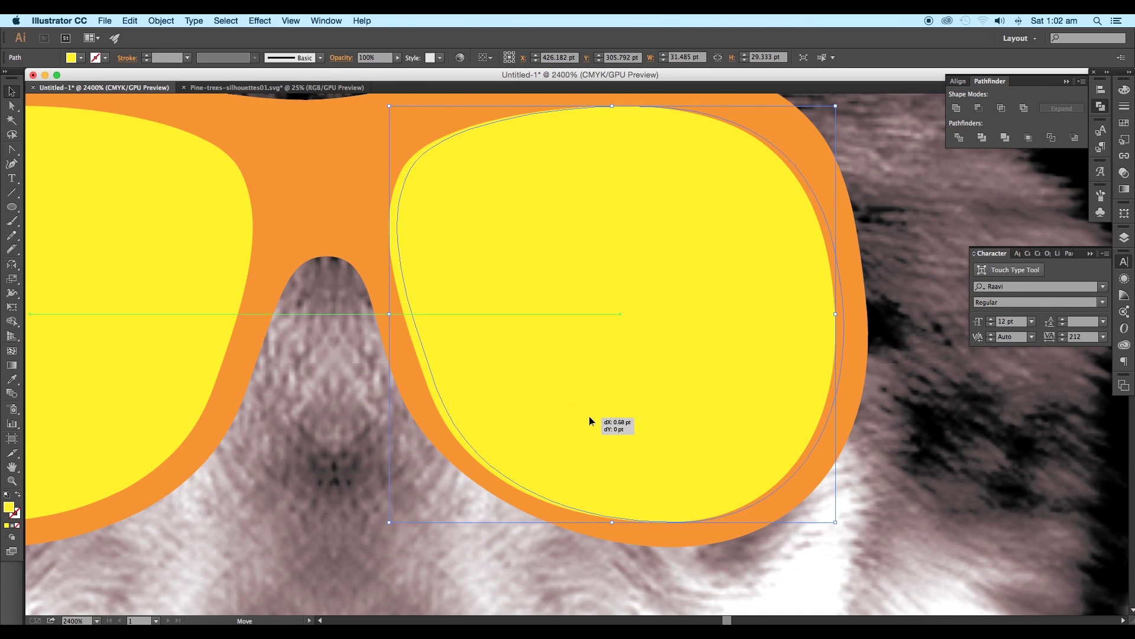
pyautogui.hotkey('ctrl', '-')
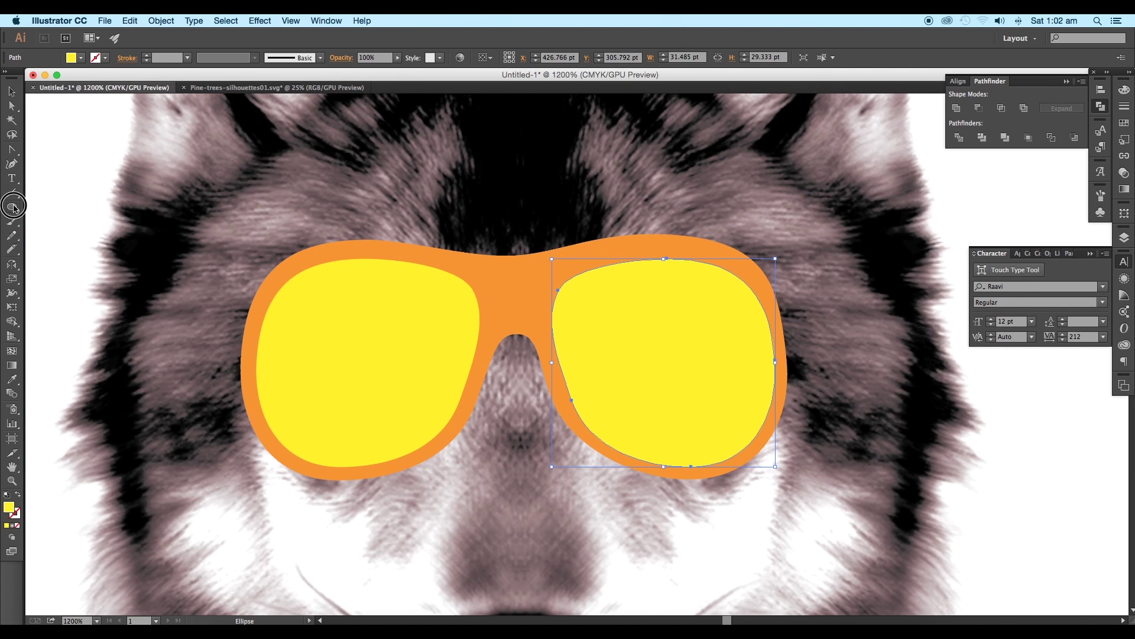
pyautogui.moveTo(13, 207); pyautogui.dragTo(53, 199)
pyautogui.moveTo(233, 294); pyautogui.dragTo(776, 300)
# Eyedrop the frame's orange onto the bar and make evenly spaced copies with Ctrl+D.
pyautogui.press('i')
pyautogui.click(436, 256)
pyautogui.click(12, 90)
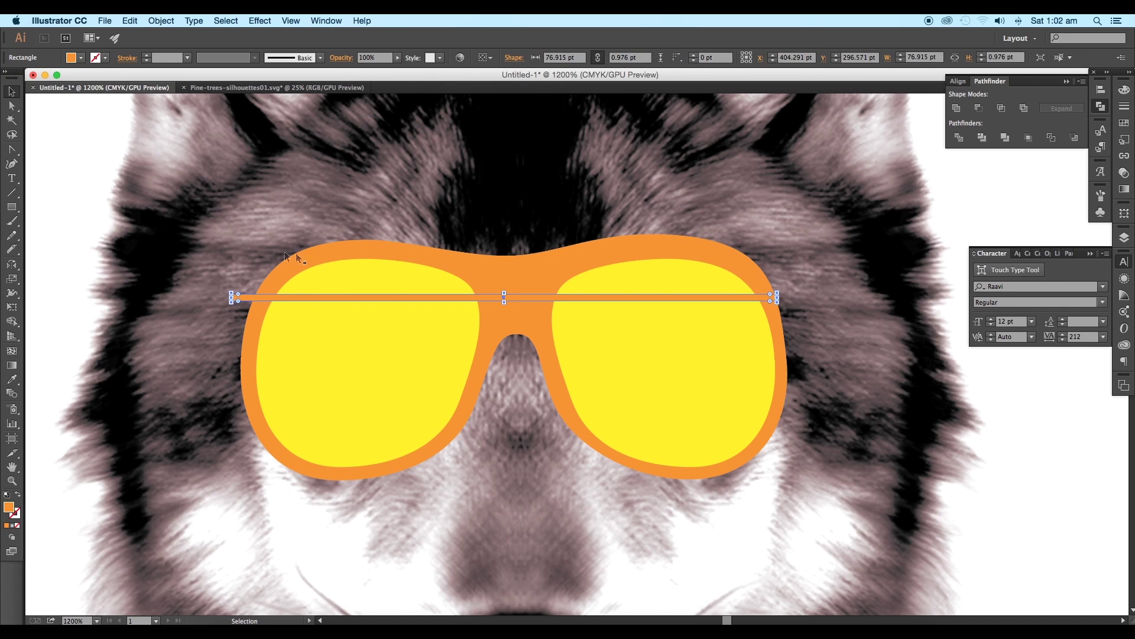
pyautogui.moveTo(540, 303); pyautogui.dragTo(554, 321)
pyautogui.hotkey('ctrl', 'd')
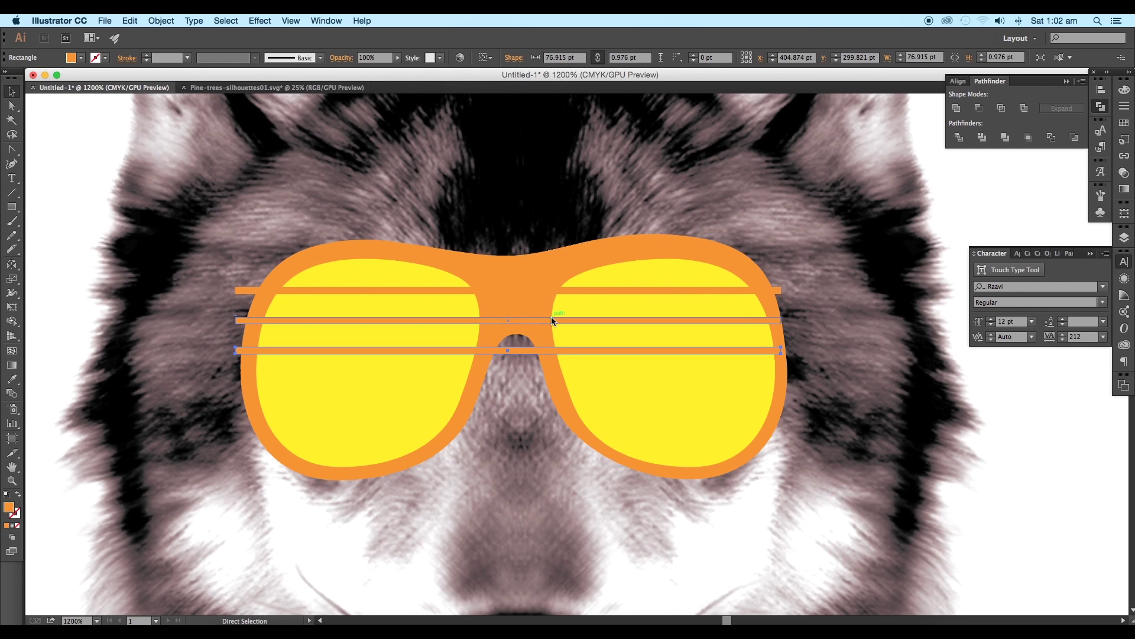
pyautogui.hotkey('ctrl', 'd')
pyautogui.hotkey('ctrl', 'd')
pyautogui.hotkey('ctrl', 'd')
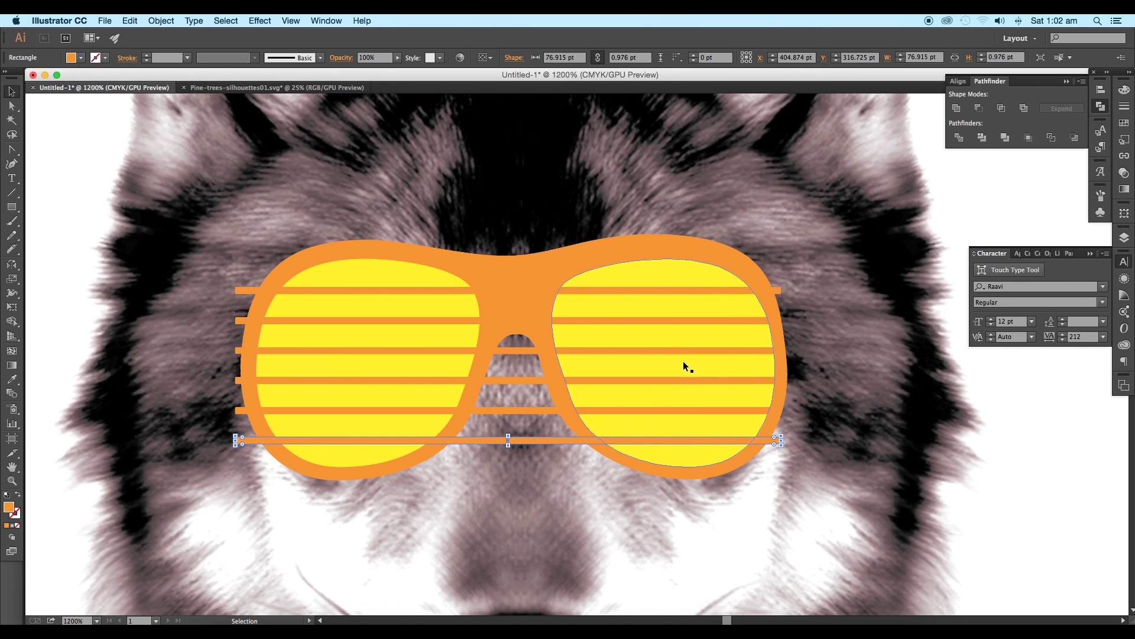
pyautogui.hscroll(-1, 684, 339)
# Select all six stripes, widen them evenly, and Unite them into one shape.
pyautogui.keyDown('shift'); pyautogui.click(639, 411); pyautogui.keyUp('shift')
pyautogui.keyDown('shift'); pyautogui.click(627, 380); pyautogui.keyUp('shift')
pyautogui.keyDown('shift'); pyautogui.click(615, 349); pyautogui.keyUp('shift')
pyautogui.keyDown('shift'); pyautogui.click(598, 318); pyautogui.keyUp('shift')
pyautogui.keyDown('shift'); pyautogui.click(610, 290); pyautogui.keyUp('shift')
pyautogui.moveTo(798, 365); pyautogui.dragTo(818, 365)
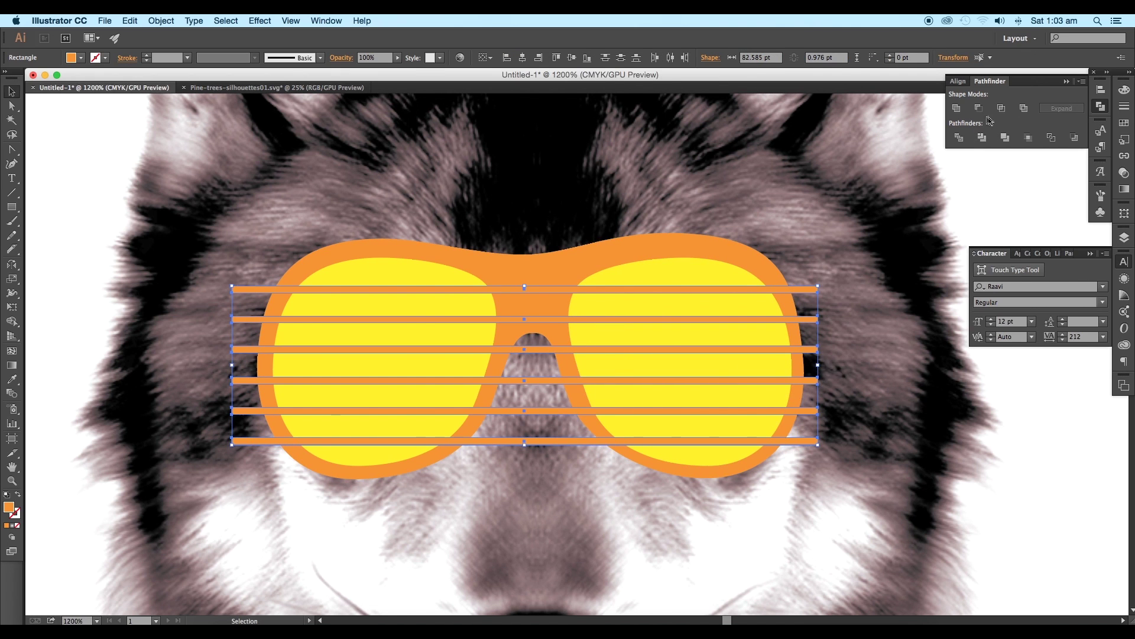
pyautogui.click(959, 110)
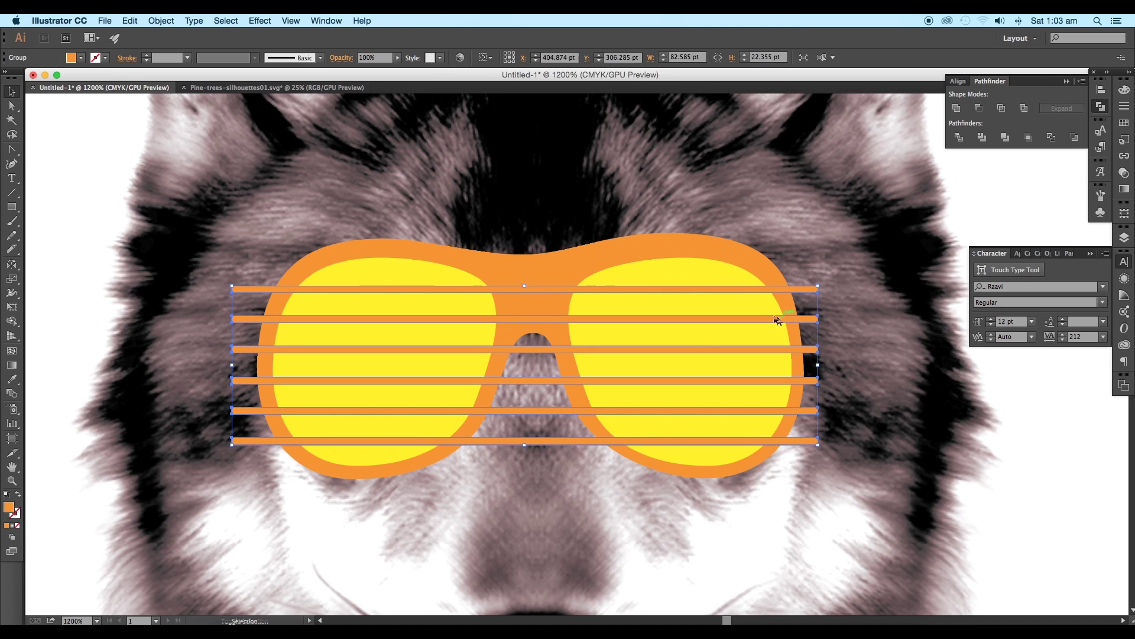
# Minus Front the stripes from the left lens and place a striped copy over the right lens.
pyautogui.keyDown('shift'); pyautogui.click(741, 279); pyautogui.keyUp('shift')
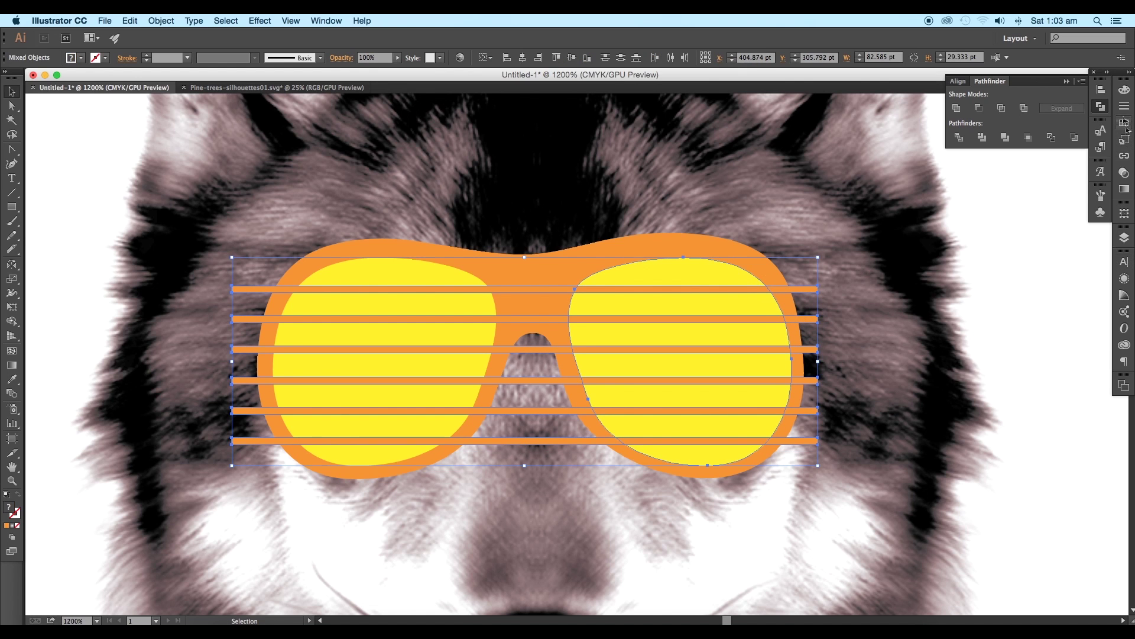
pyautogui.keyDown('shift'); pyautogui.click(451, 329); pyautogui.keyUp('shift')
pyautogui.click(977, 109)
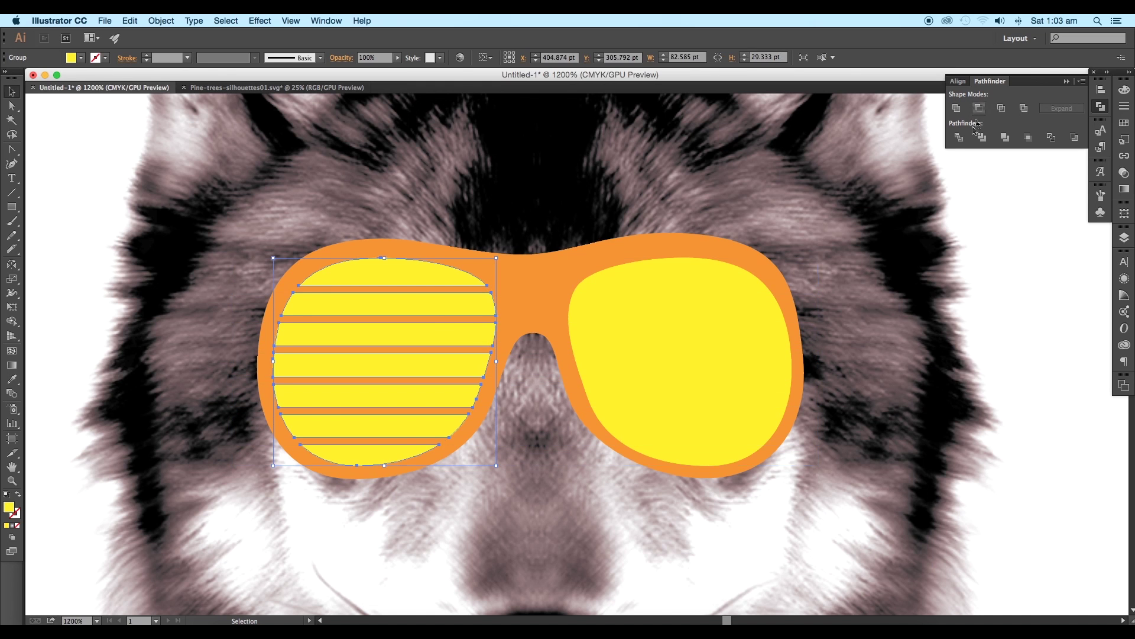
pyautogui.moveTo(410, 411)
pyautogui.mouseDown()
pyautogui.moveTo(750, 445)
pyautogui.moveTo(618, 309)
pyautogui.mouseUp()
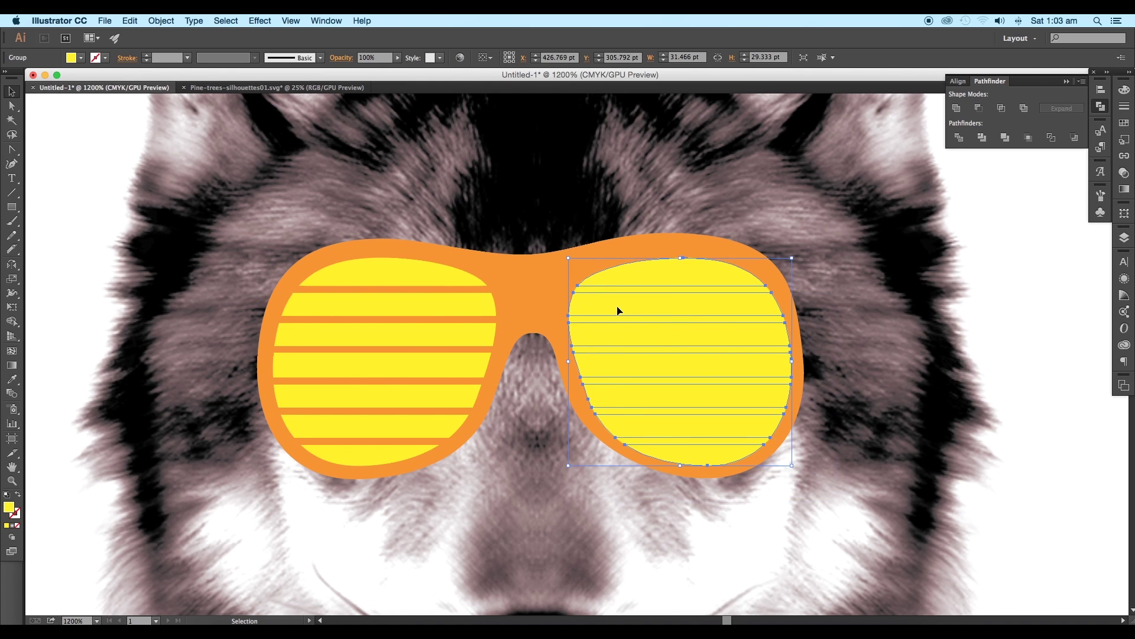
# Slightly round the corners of the right lens's stripe slats.
pyautogui.hotkey('ctrl', 'shift', 'a')
pyautogui.hotkey('ctrl', '0')
pyautogui.click(616, 347)
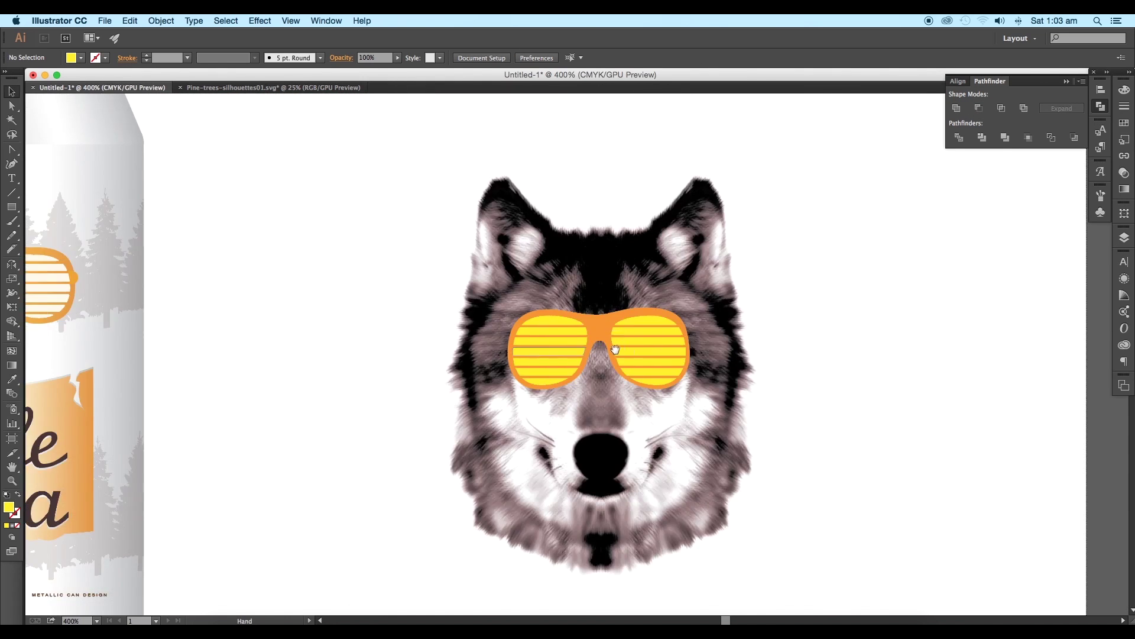
pyautogui.click(649, 355)
pyautogui.hotkey('ctrl', '+')
pyautogui.hotkey('ctrl', '+')
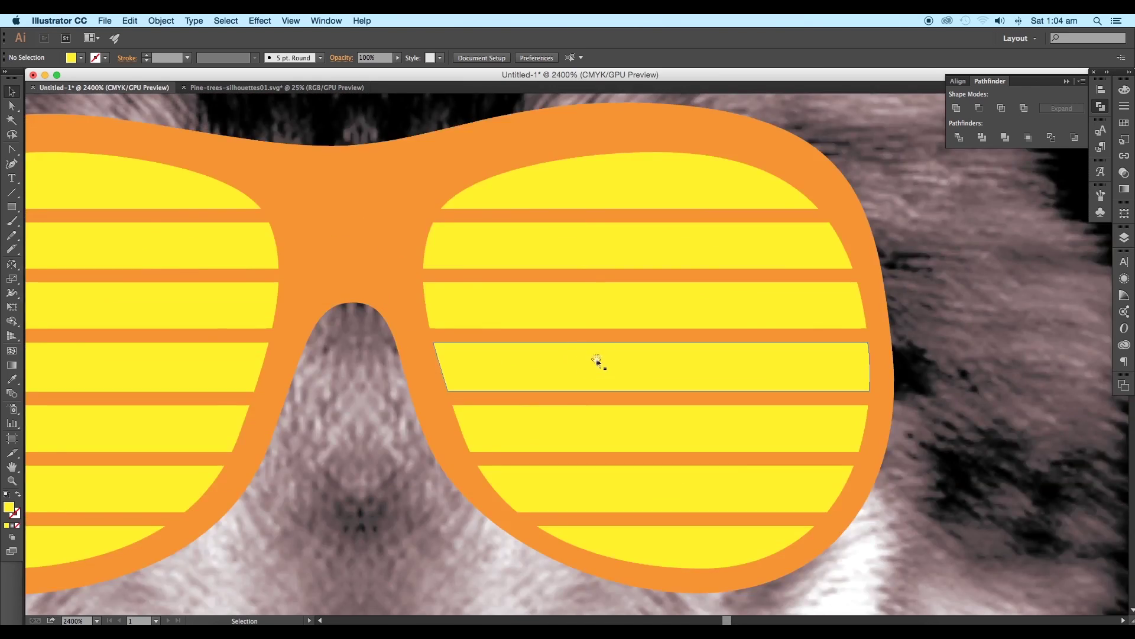
pyautogui.click(623, 383)
pyautogui.click(12, 106)
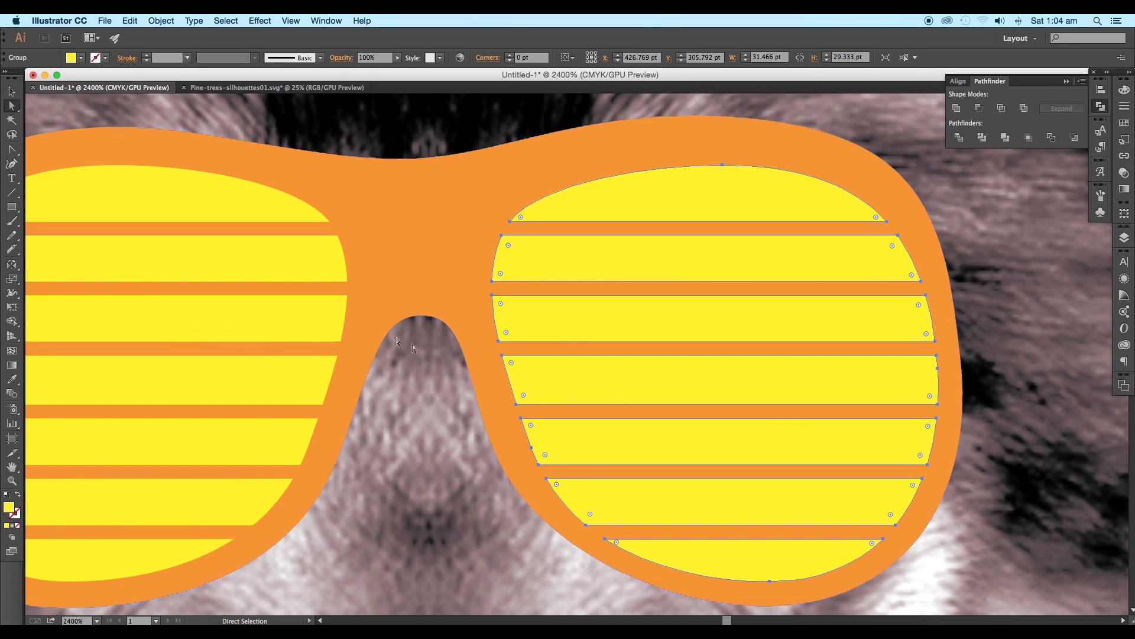
pyautogui.hotkey('ctrl', '+')
pyautogui.hotkey('ctrl', '+')
pyautogui.moveTo(514, 336); pyautogui.dragTo(517, 341)
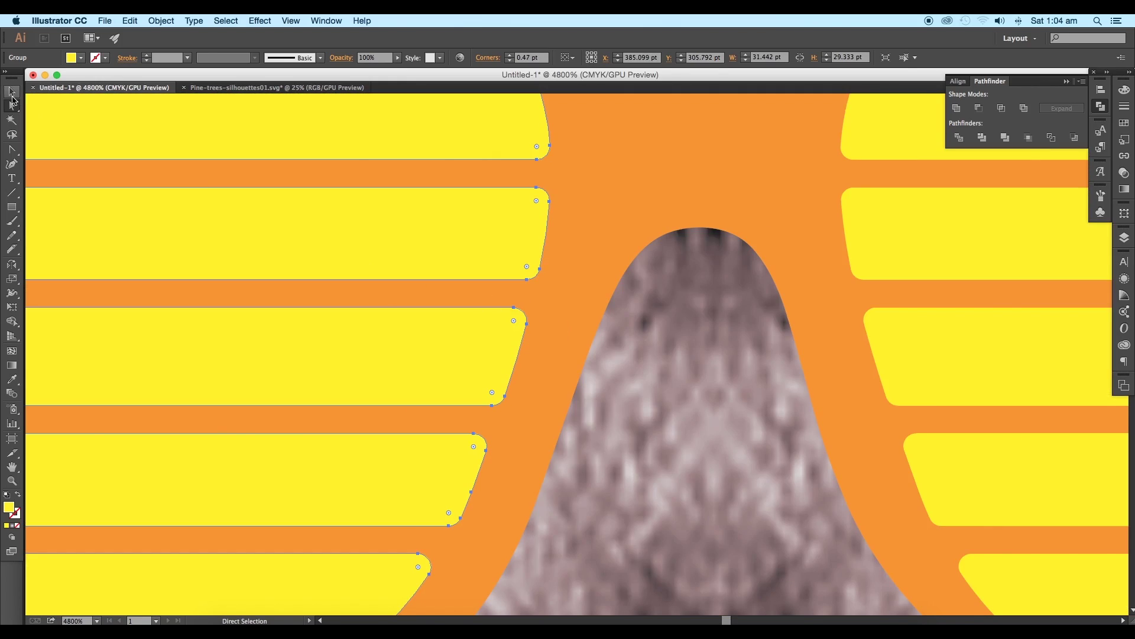
pyautogui.click(12, 91)
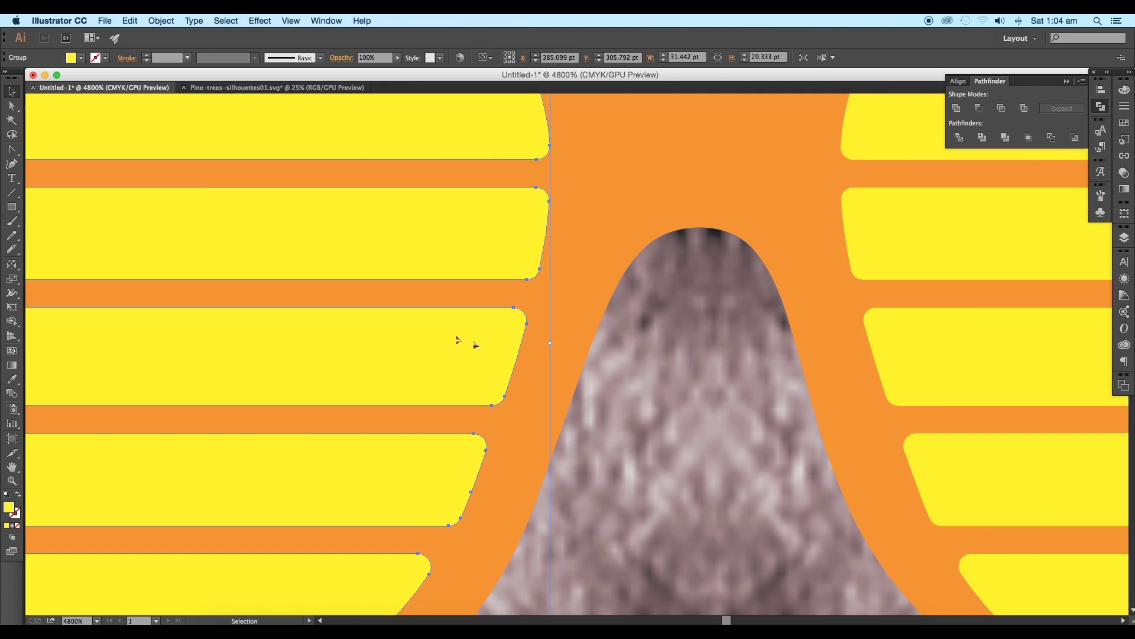
# Draw a small frame-orange circle at the right lens edge and copy it to the left edge.
pyautogui.hotkey('ctrl', 'shift', 'a')
pyautogui.hotkey('ctrl', '-')
pyautogui.hotkey('ctrl', '-')
pyautogui.hotkey('ctrl', '-')
pyautogui.hotkey('ctrl', '-')
pyautogui.moveTo(707, 469); pyautogui.dragTo(644, 457)
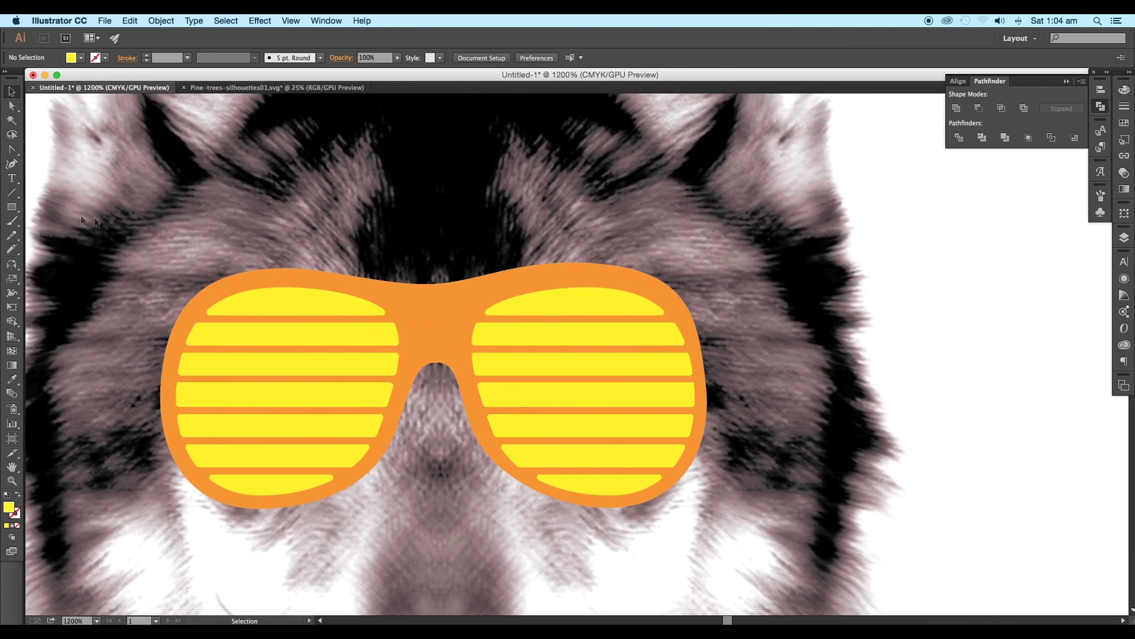
pyautogui.moveTo(12, 207); pyautogui.dragTo(60, 233)
pyautogui.moveTo(698, 375); pyautogui.dragTo(718, 397)
pyautogui.press('i')
pyautogui.click(586, 272)
pyautogui.press('v')
pyautogui.moveTo(705, 370); pyautogui.dragTo(182, 370)
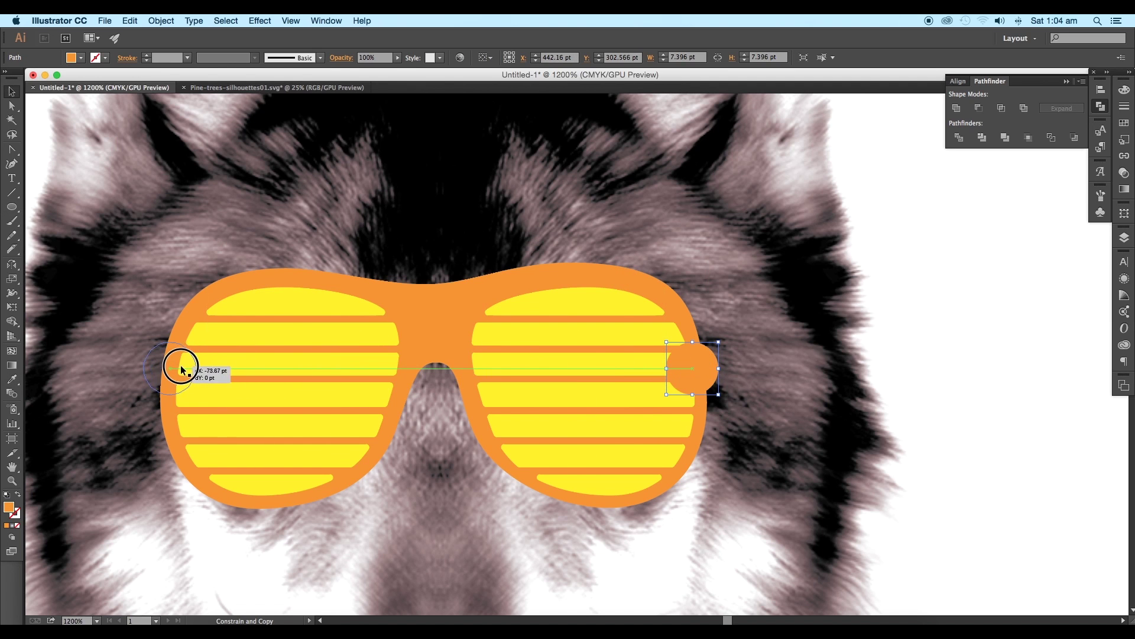
pyautogui.moveTo(182, 370); pyautogui.dragTo(183, 370)
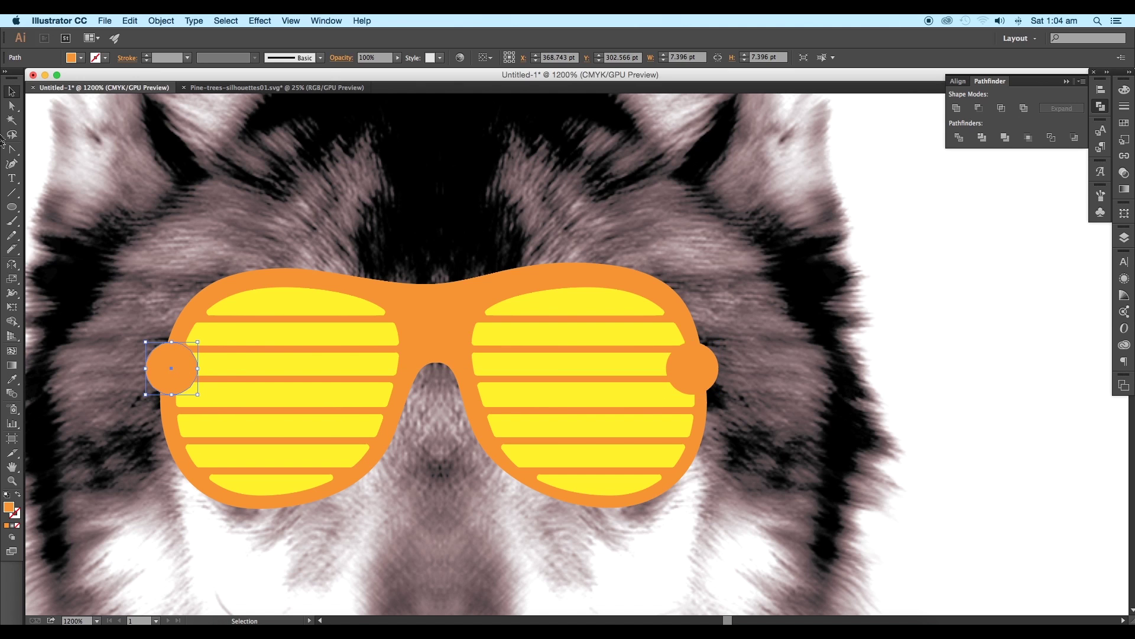
# Unite the circles with the glasses frame and send it behind the lens stripes with Cmd+[.
pyautogui.keyDown('shift'); pyautogui.click(188, 319); pyautogui.keyUp('shift')
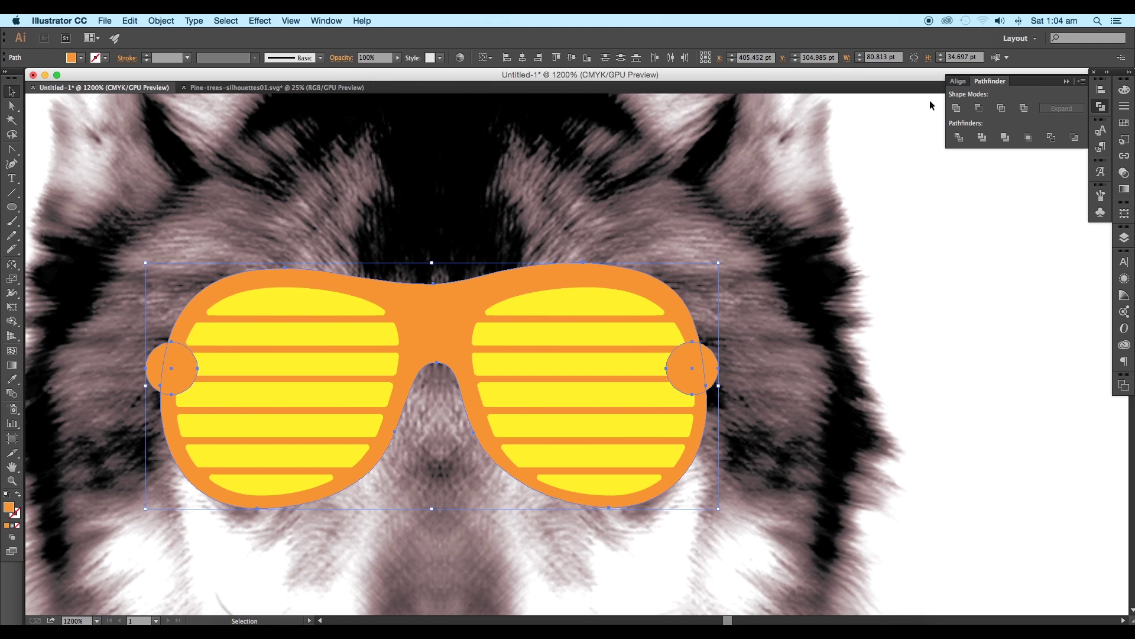
pyautogui.click(959, 110)
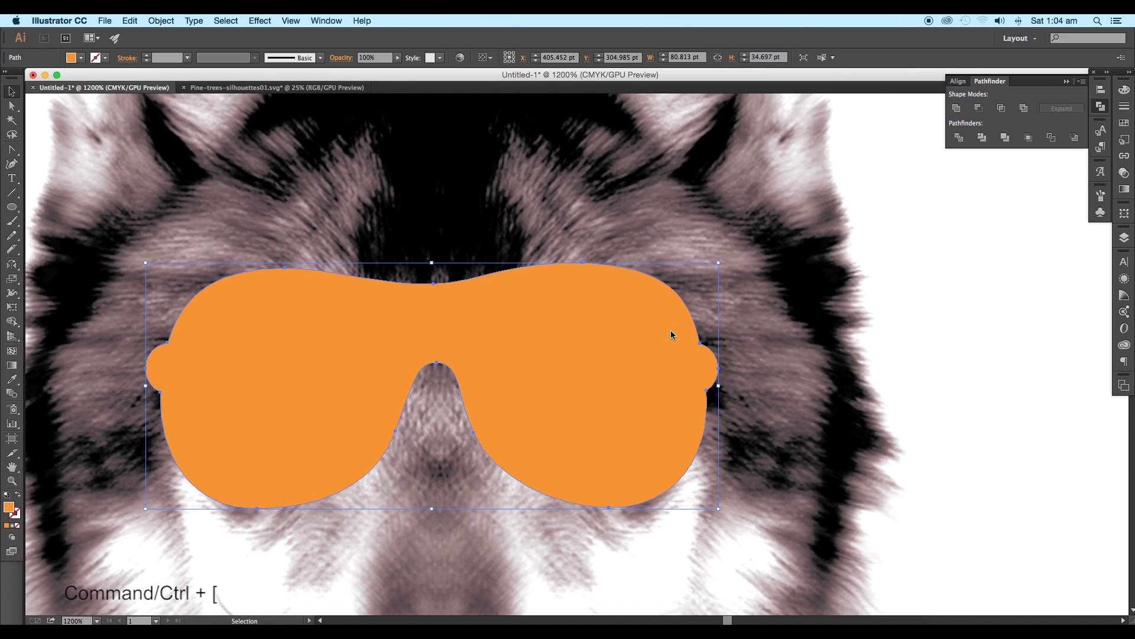
pyautogui.press('a')
pyautogui.hotkey('ctrl', '[')
pyautogui.hotkey('ctrl', '[')
pyautogui.press('v')
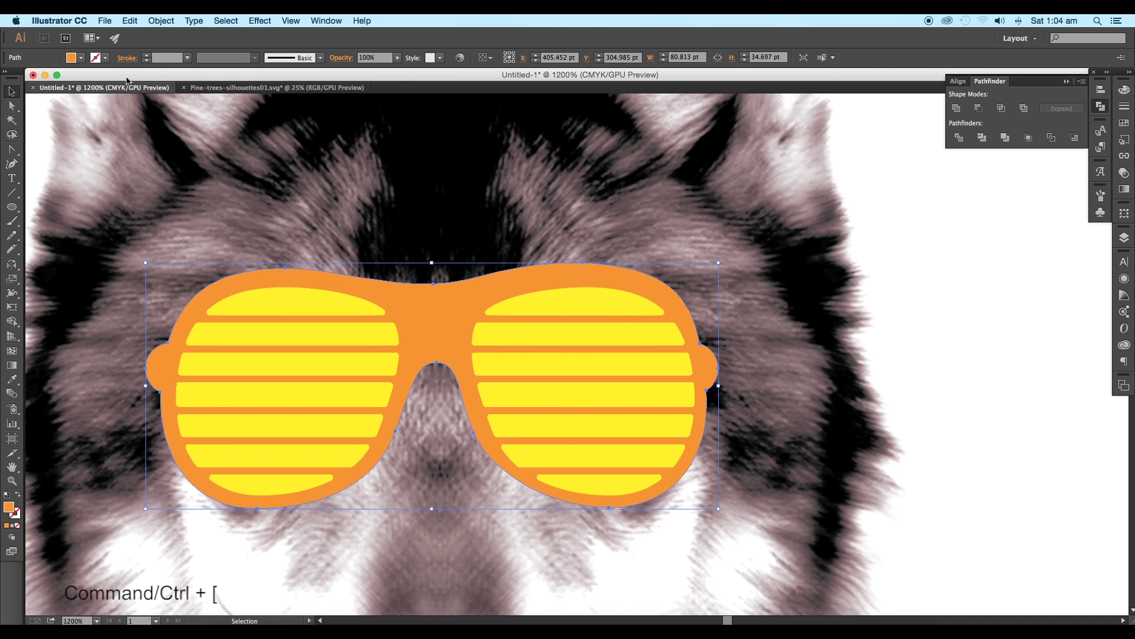
# Deselect, zoom out to 400%, and pan to show the can beside the wolf.
pyautogui.hotkey('ctrl', '-')
pyautogui.press('a')
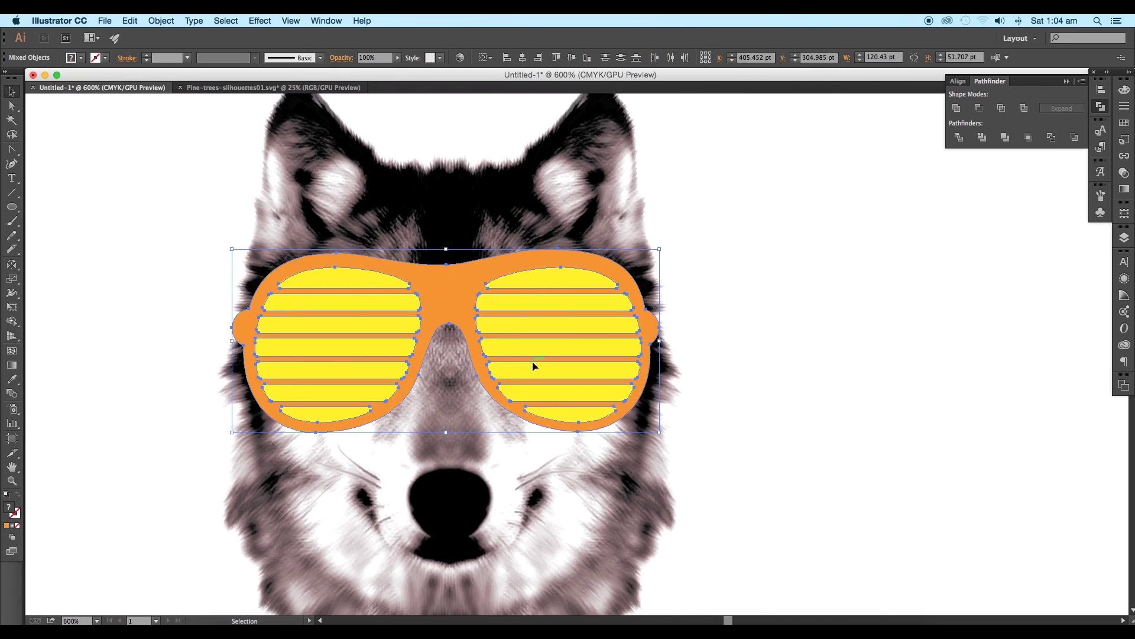
pyautogui.hotkey('ctrl', 'shift', 'a')
pyautogui.hotkey('ctrl', '-')
pyautogui.moveTo(718, 381)
pyautogui.mouseDown()
pyautogui.moveTo(748, 389)
pyautogui.moveTo(678, 395)
pyautogui.mouseUp()
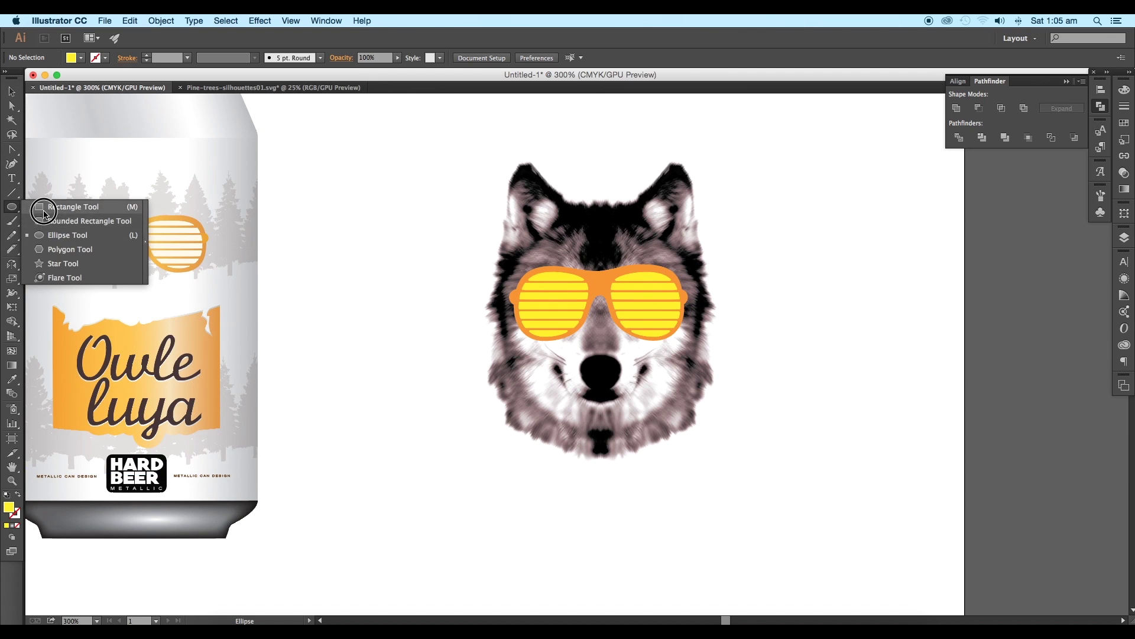
# Draw a rectangle over the wolf's lower face and fill it with the glasses' orange.
pyautogui.click(65, 205)
pyautogui.moveTo(542, 358); pyautogui.dragTo(766, 540)
pyautogui.press('i')
pyautogui.click(661, 238)
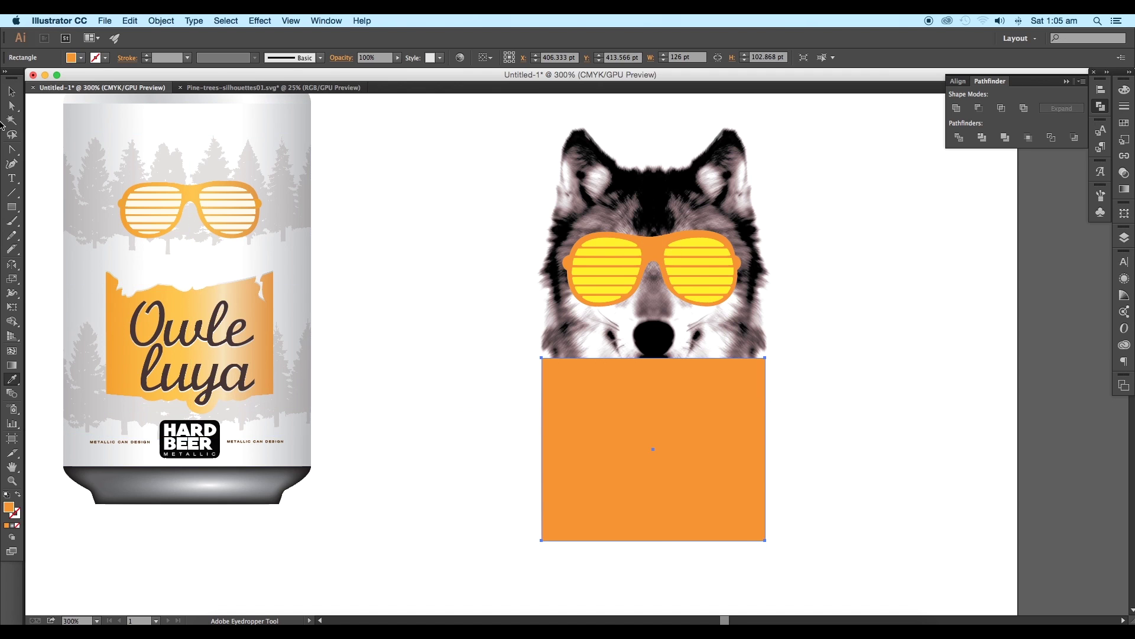
pyautogui.click(12, 92)
pyautogui.scroll(-1, 463, 392)
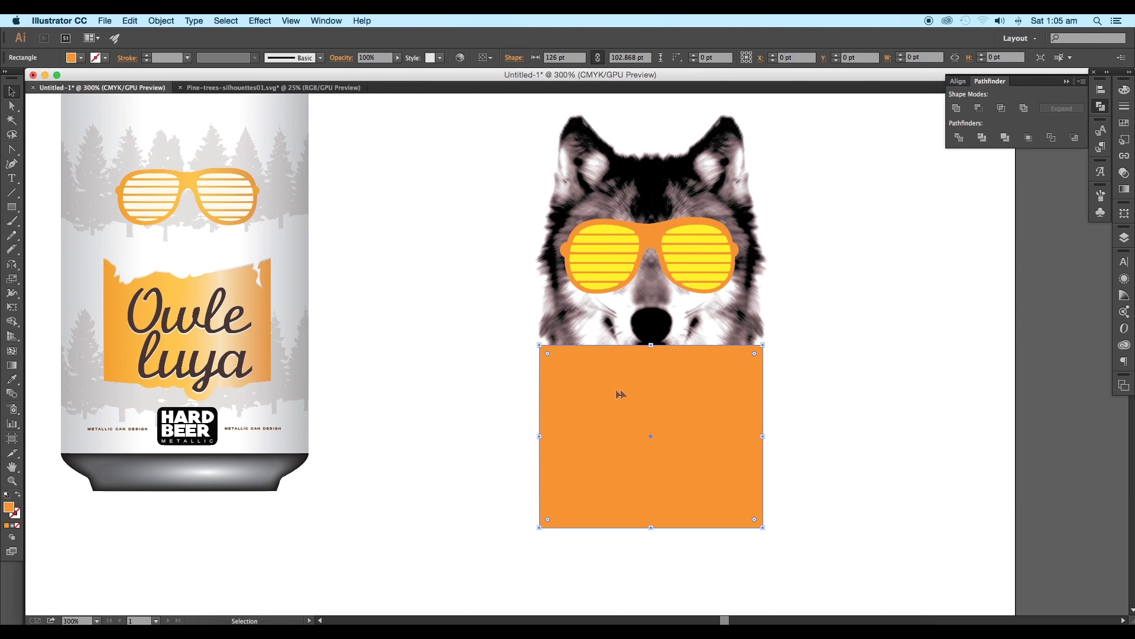
# Add midpoints on the top and bottom edges, pull them down, and curve them smoothly.
pyautogui.moveTo(12, 150); pyautogui.dragTo(59, 148)
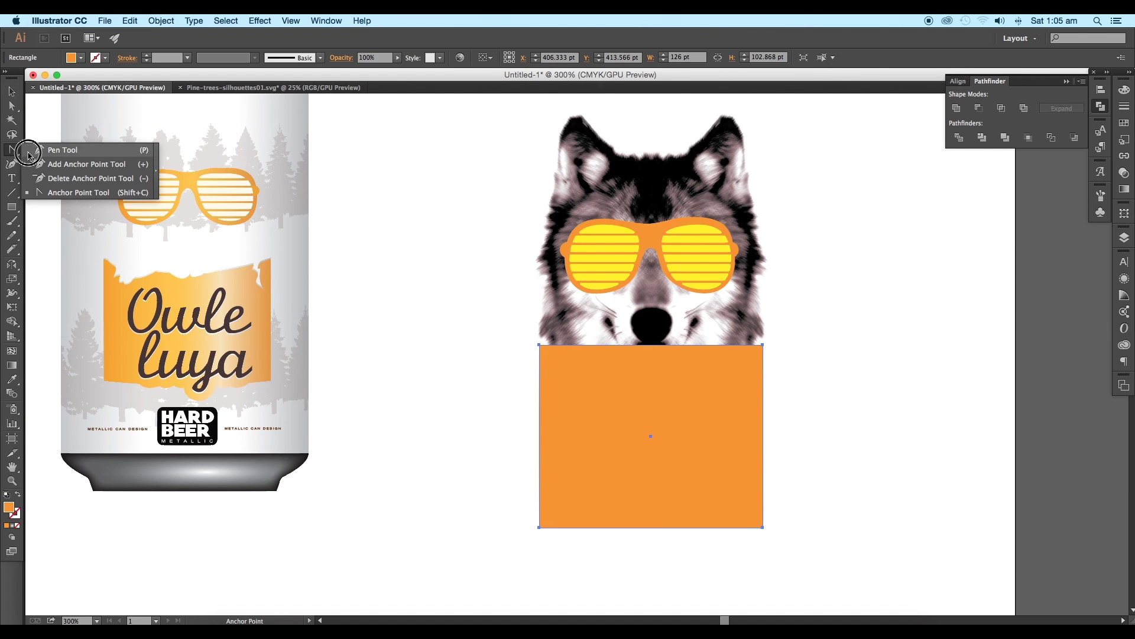
pyautogui.click(652, 345)
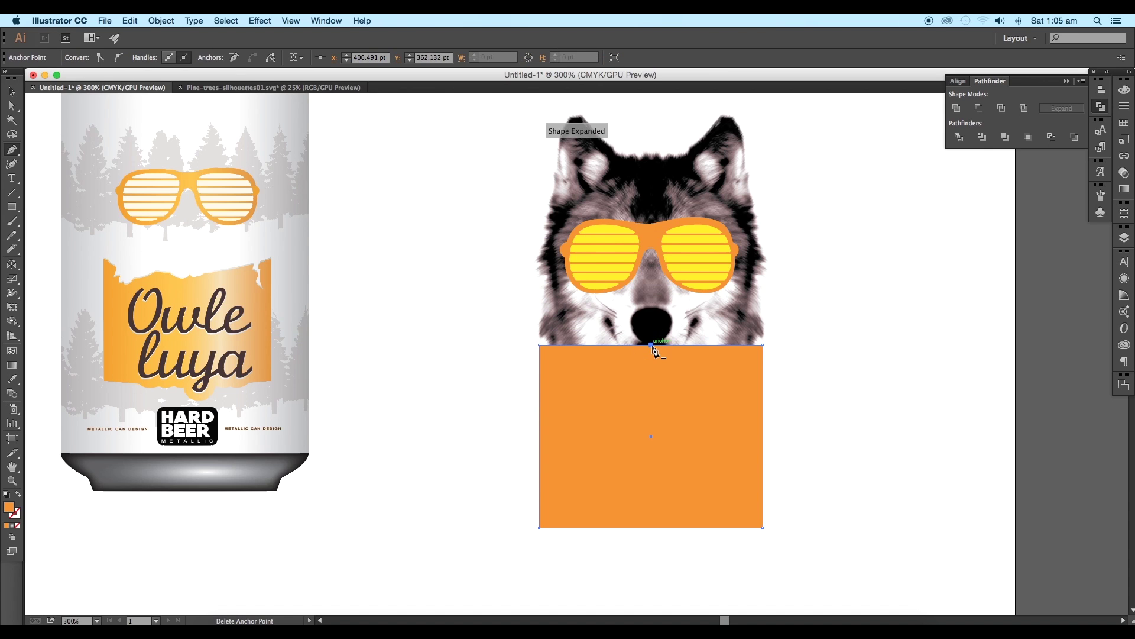
pyautogui.click(655, 527)
pyautogui.click(13, 107)
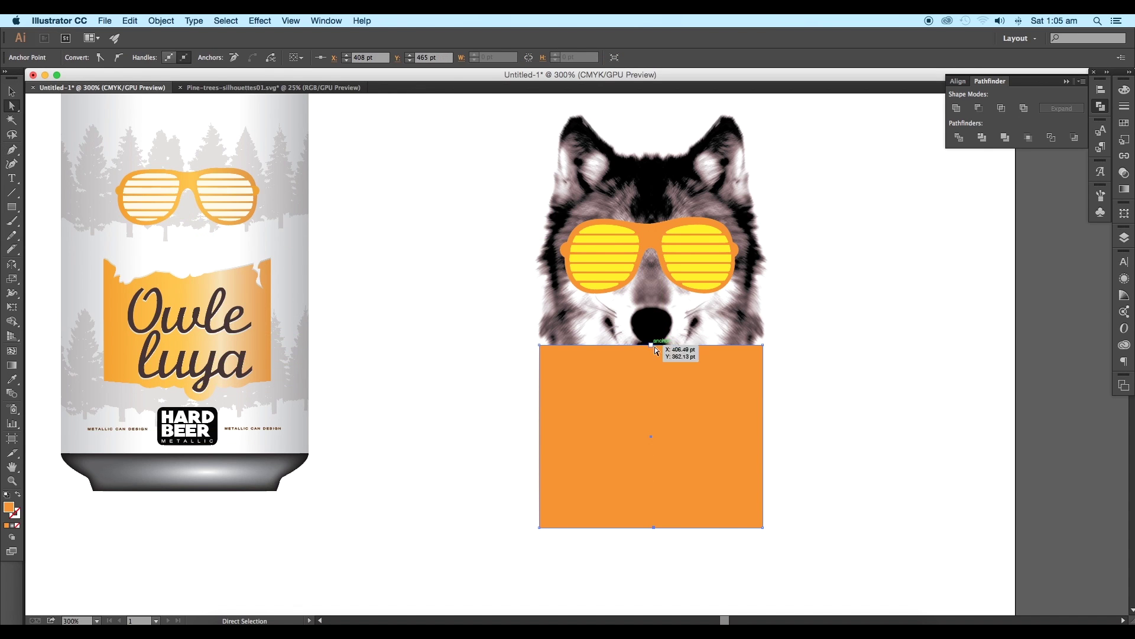
pyautogui.moveTo(651, 346); pyautogui.dragTo(652, 371)
pyautogui.moveTo(654, 529); pyautogui.dragTo(652, 538)
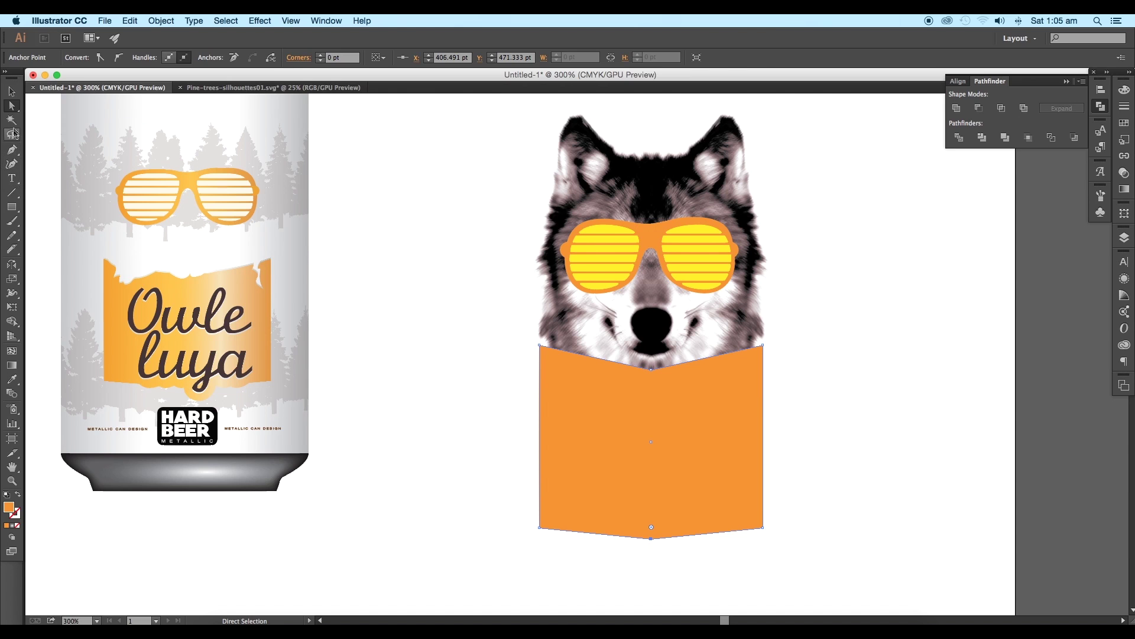
pyautogui.moveTo(16, 158); pyautogui.dragTo(59, 190)
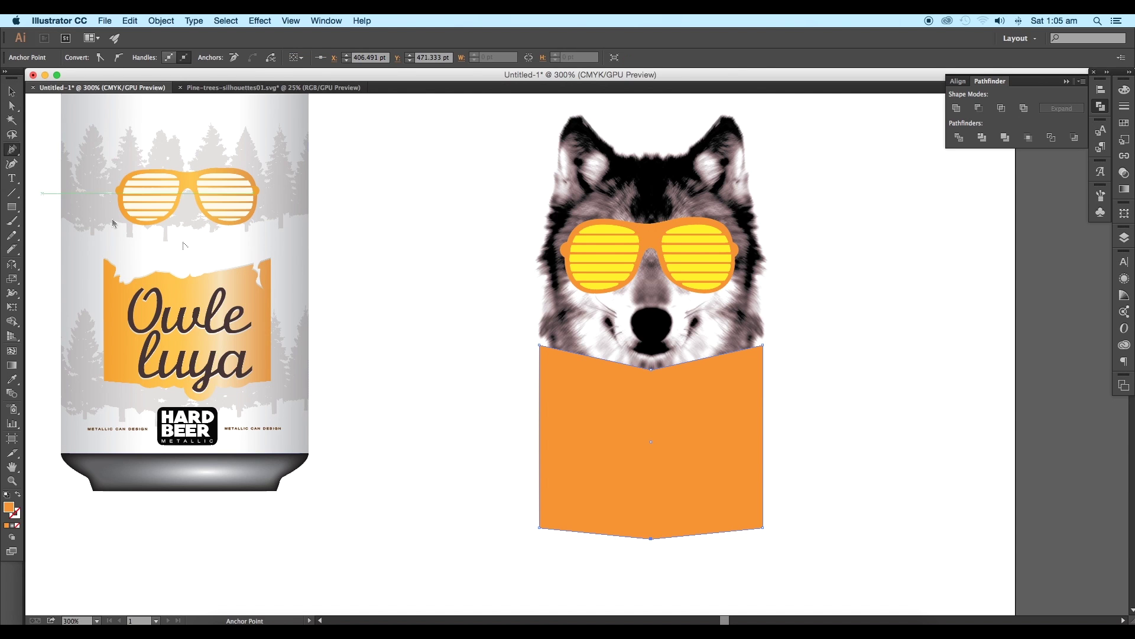
pyautogui.moveTo(651, 370); pyautogui.dragTo(710, 372)
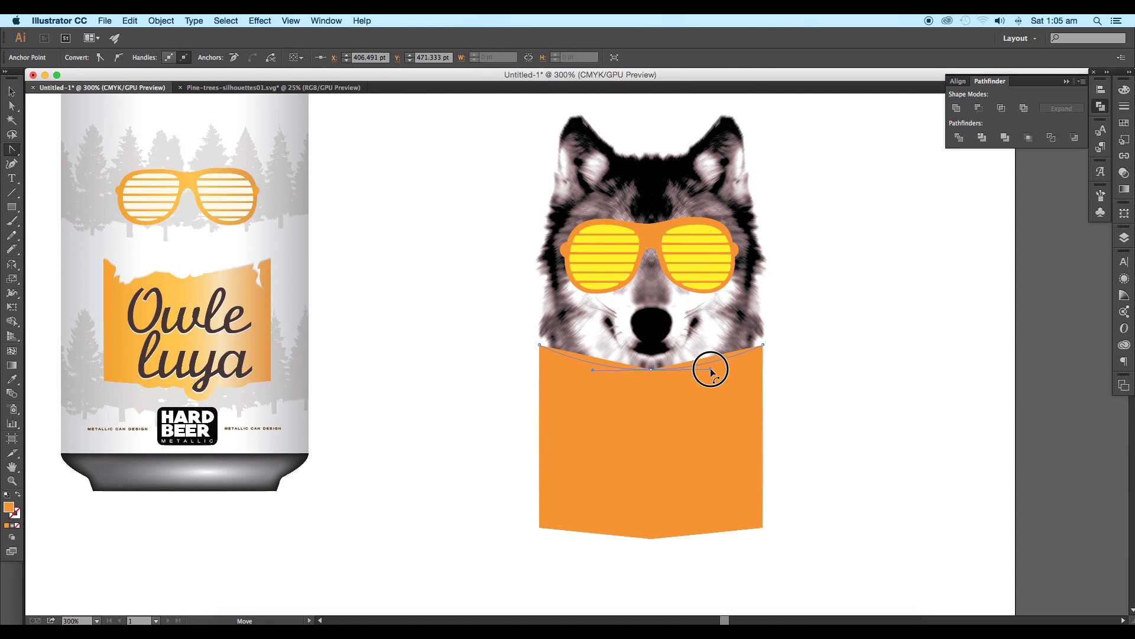
pyautogui.moveTo(651, 538); pyautogui.dragTo(604, 540)
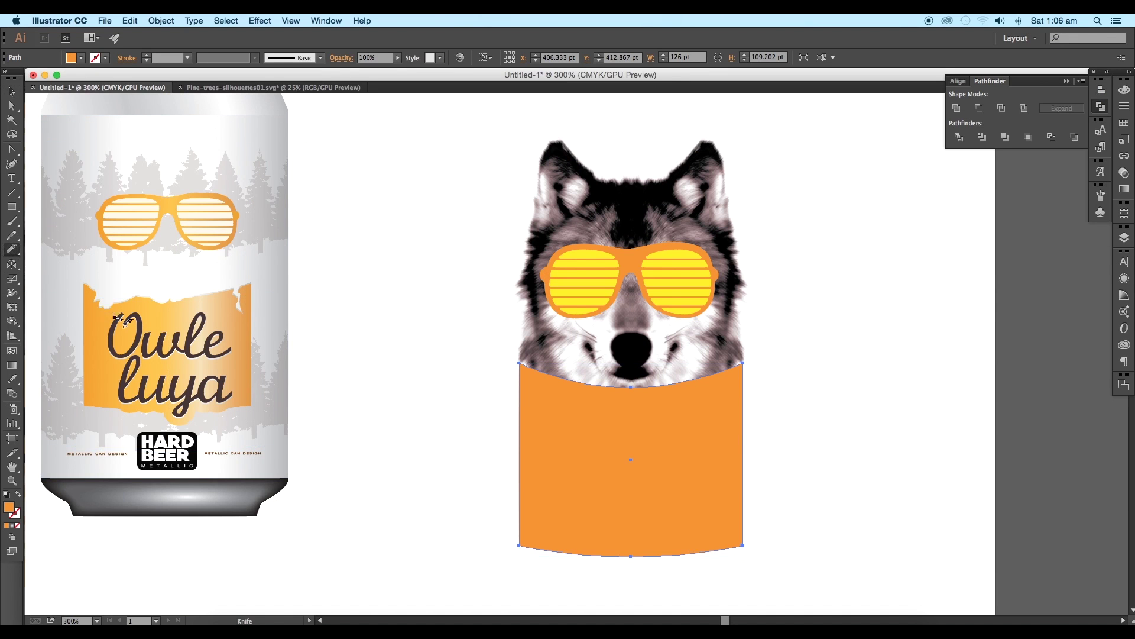
# Knife-cut a ragged tear along the label's top edge and delete the torn-off piece.
pyautogui.scroll(1, 108, 311)
pyautogui.moveTo(739, 404)
pyautogui.mouseDown()
pyautogui.moveTo(766, 408)
pyautogui.moveTo(745, 409)
pyautogui.mouseUp()
pyautogui.moveTo(869, 418); pyautogui.dragTo(844, 418)
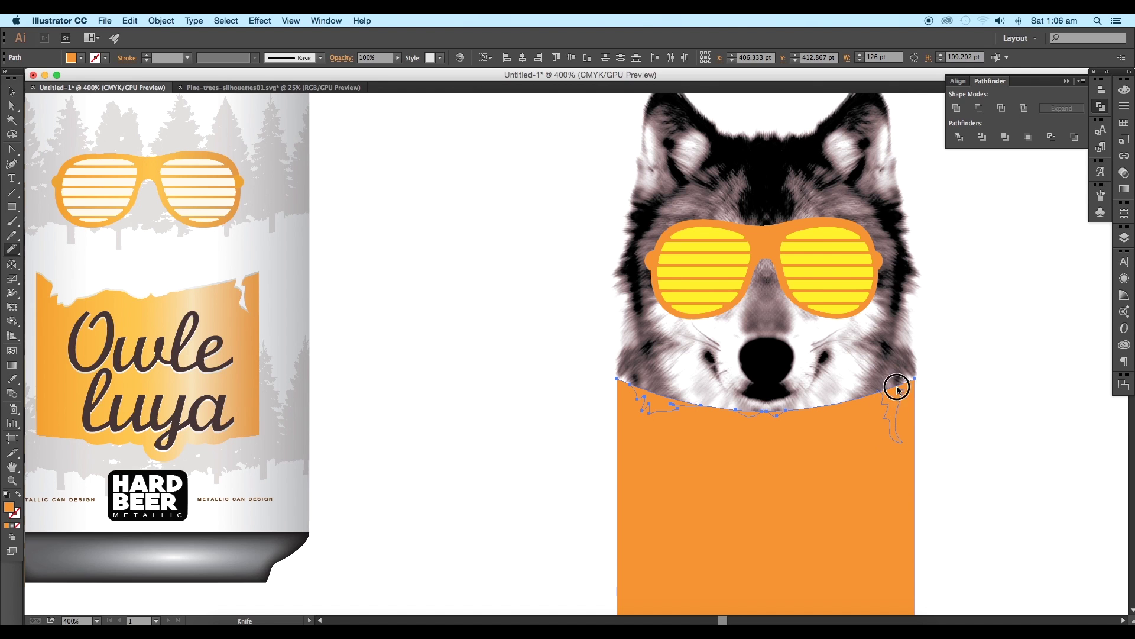
pyautogui.press('v')
pyautogui.rightClick(896, 409)
pyautogui.click(895, 405)
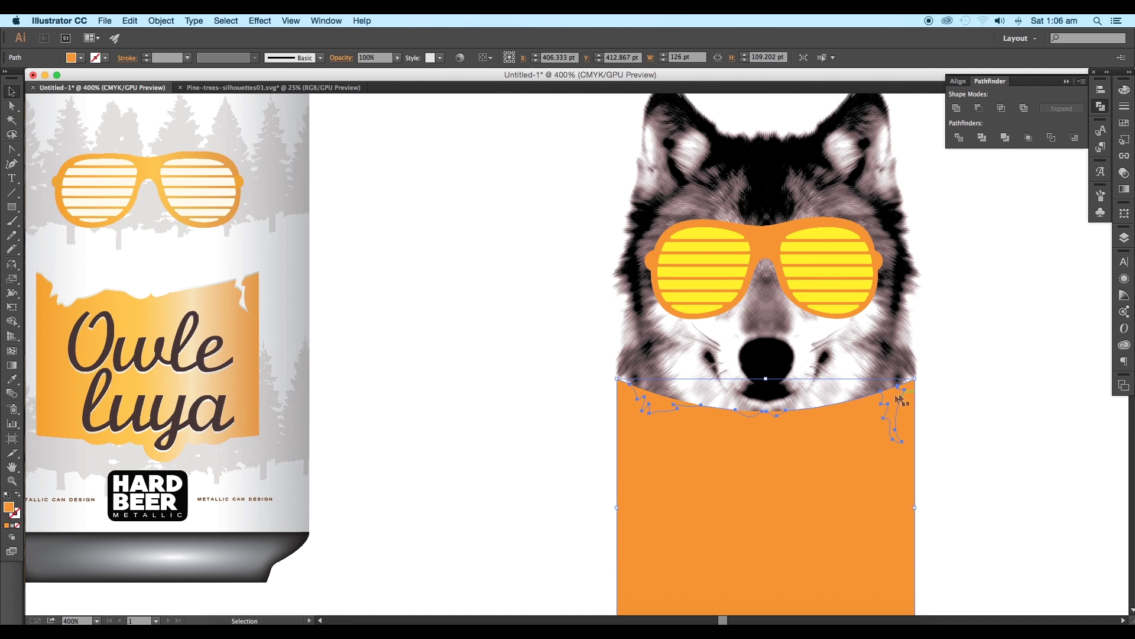
pyautogui.press('Delete')
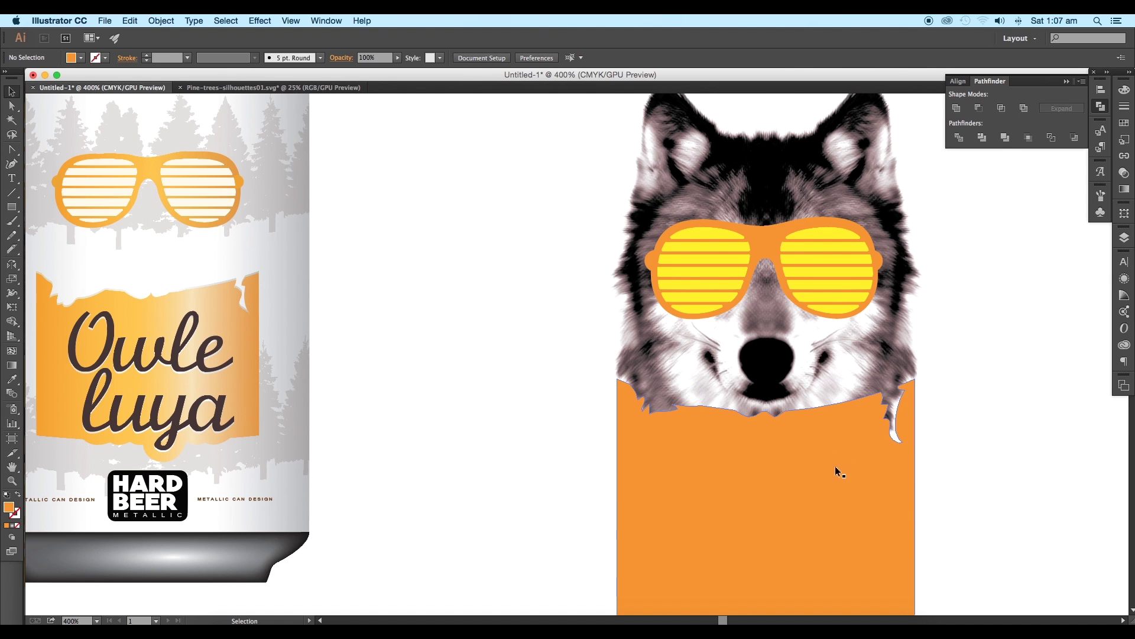
pyautogui.scroll(-3, 836, 464)
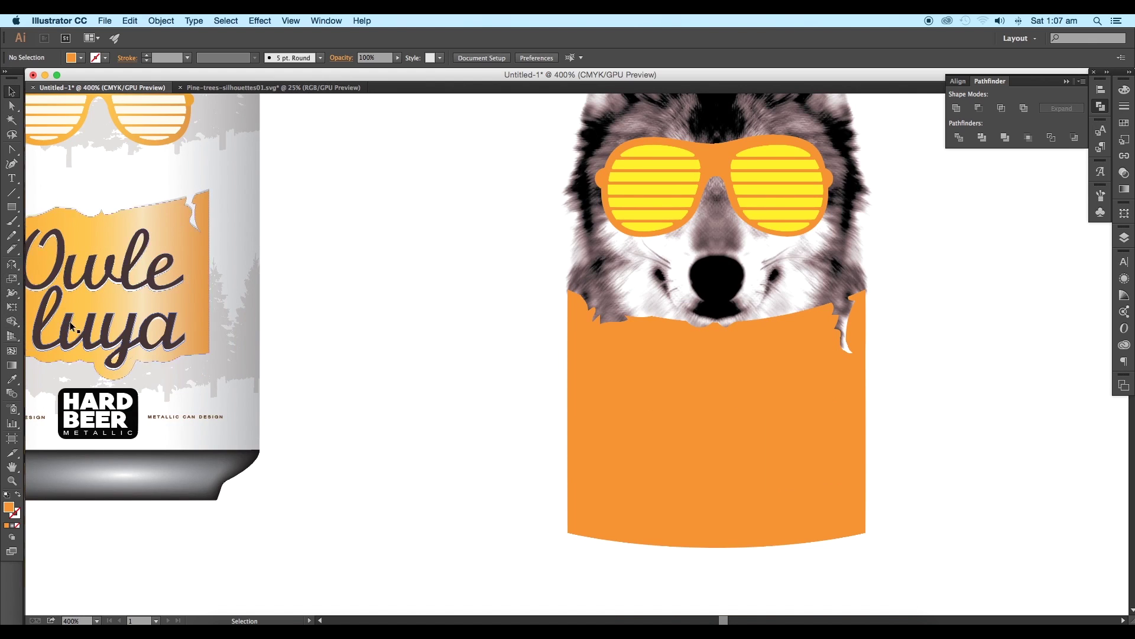
# Type 'WOLFE' with tightened tracking in Script MT Bold.
pyautogui.press('t')
pyautogui.click(429, 309)
pyautogui.write('WOLFE')
pyautogui.press('Escape')
pyautogui.press('Down')
pyautogui.press('Down')
pyautogui.press('Down')
pyautogui.press('Down')
pyautogui.press('Down')
pyautogui.press('Down')
pyautogui.press('Down')
pyautogui.press('Down')
pyautogui.press('Down')
pyautogui.press('Down')
pyautogui.press('Down')
pyautogui.press('Down')
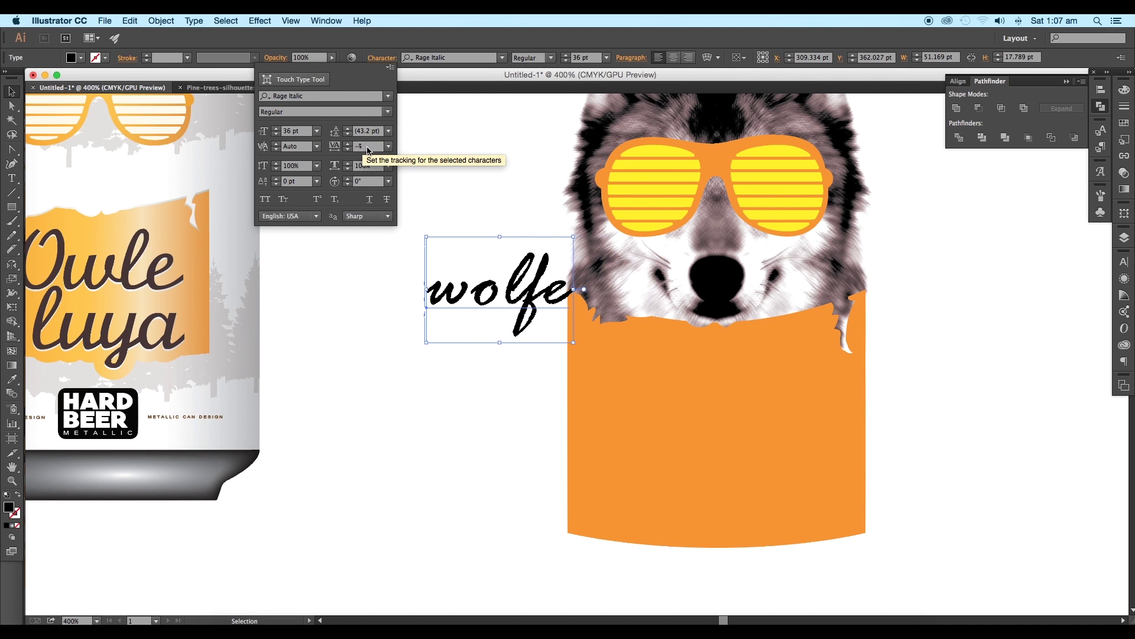
pyautogui.click(336, 100)
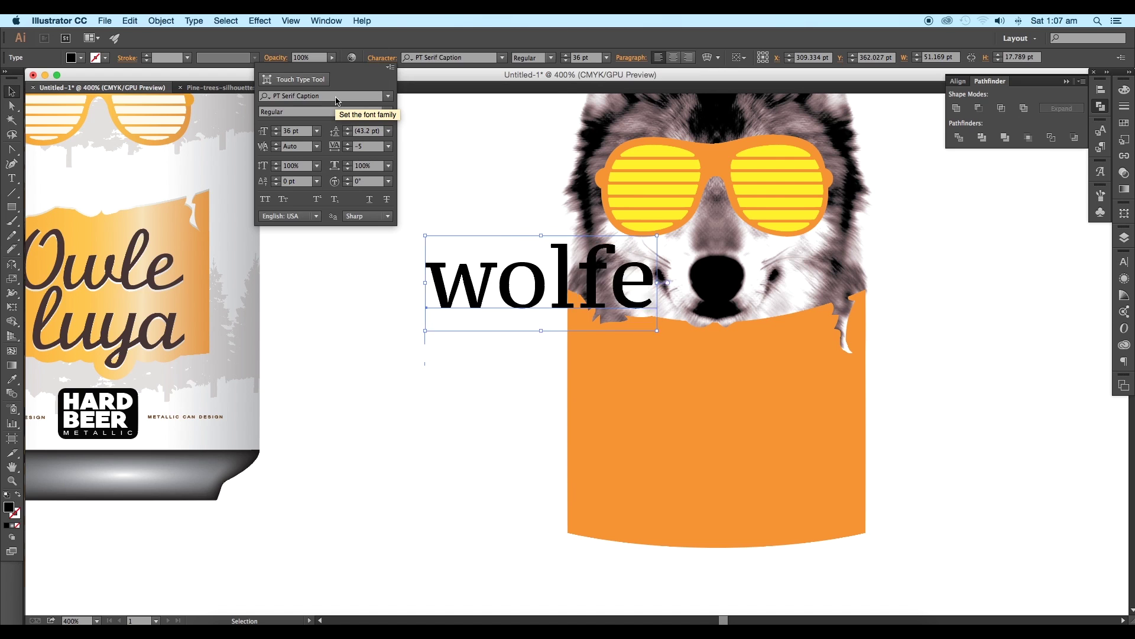
pyautogui.write('script')
pyautogui.click(290, 132)
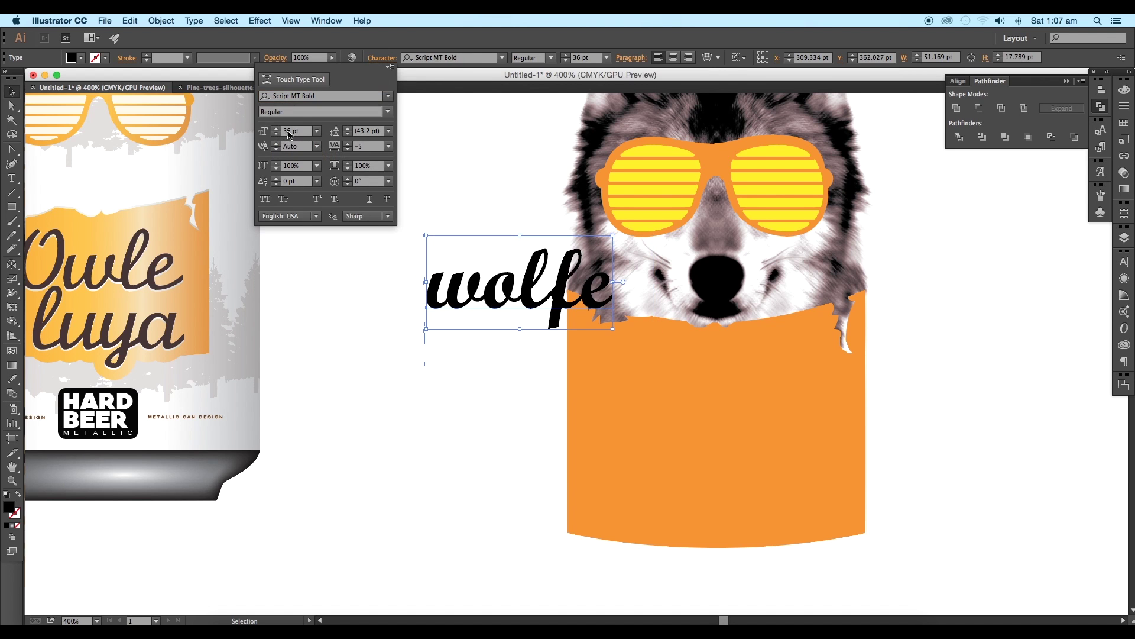
pyautogui.click(12, 94)
# Move wolfe onto the label, duplicate it as 'luya', and enlarge both lines to fill it.
pyautogui.click(402, 346)
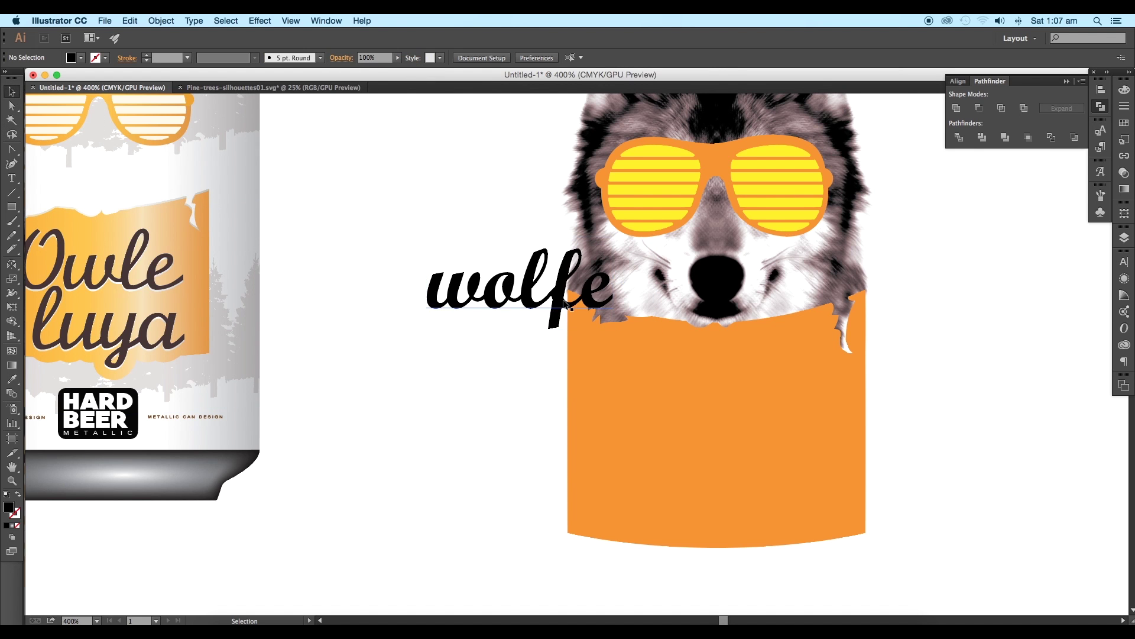
pyautogui.moveTo(564, 303)
pyautogui.mouseDown()
pyautogui.moveTo(765, 414)
pyautogui.moveTo(762, 494)
pyautogui.mouseUp()
pyautogui.press('t')
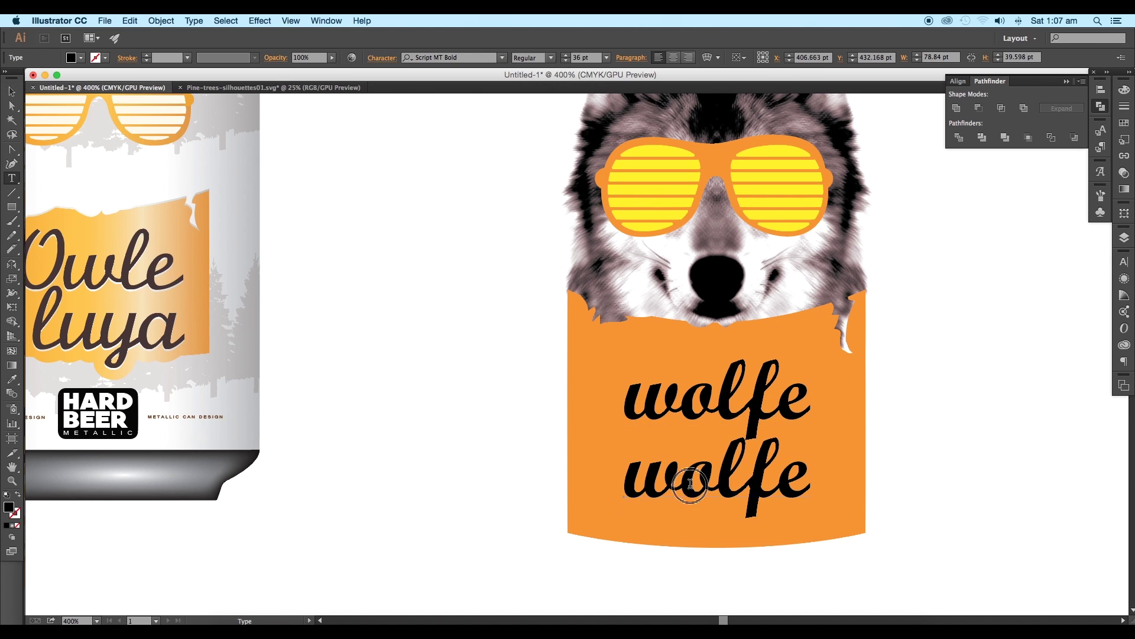
pyautogui.doubleClick(690, 484)
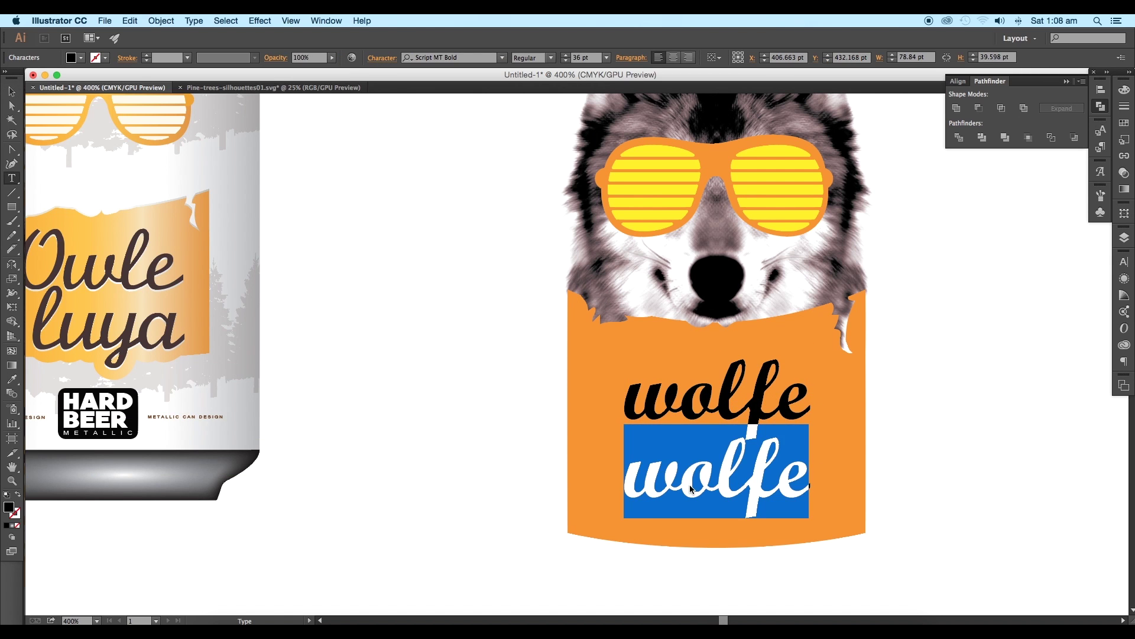
pyautogui.write('luya')
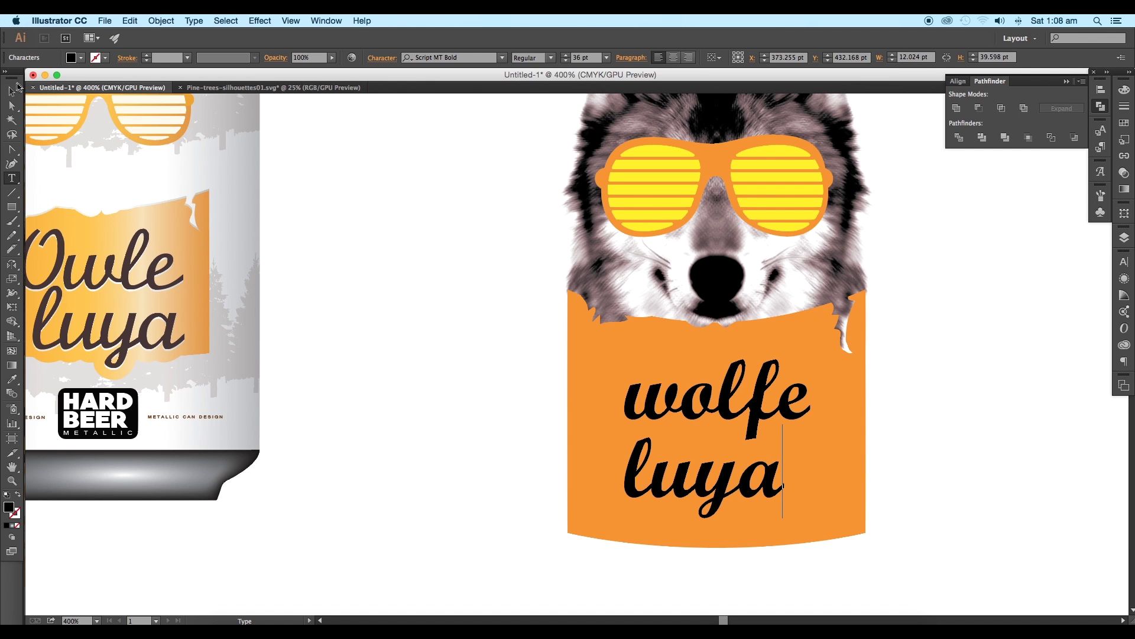
pyautogui.click(13, 92)
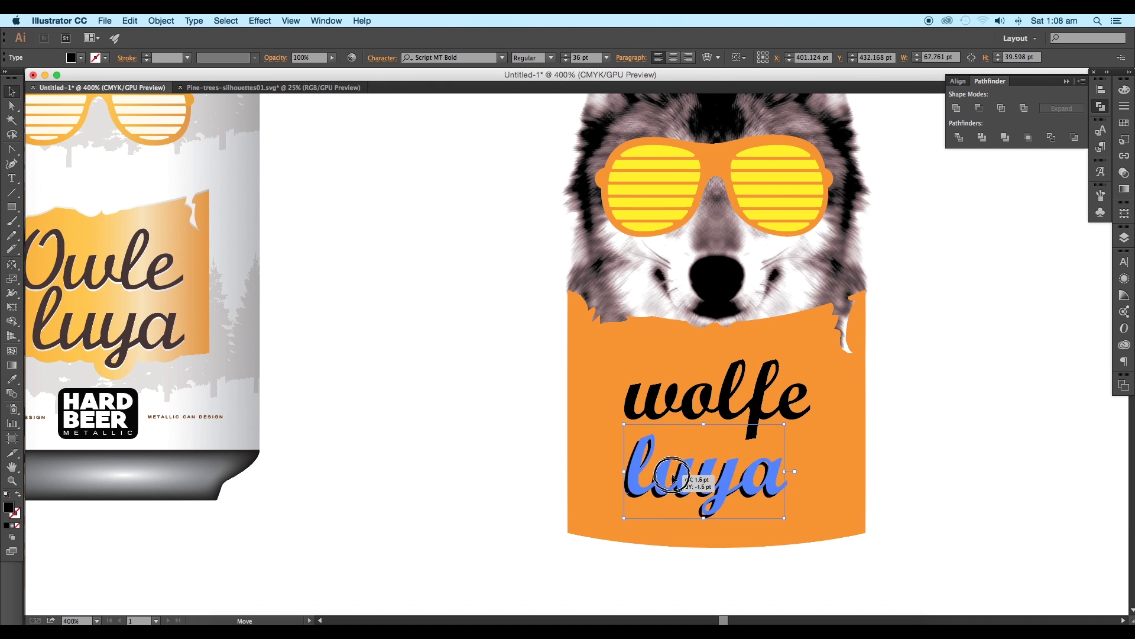
pyautogui.keyDown('shift'); pyautogui.click(786, 402); pyautogui.keyUp('shift')
pyautogui.moveTo(815, 346); pyautogui.dragTo(836, 330)
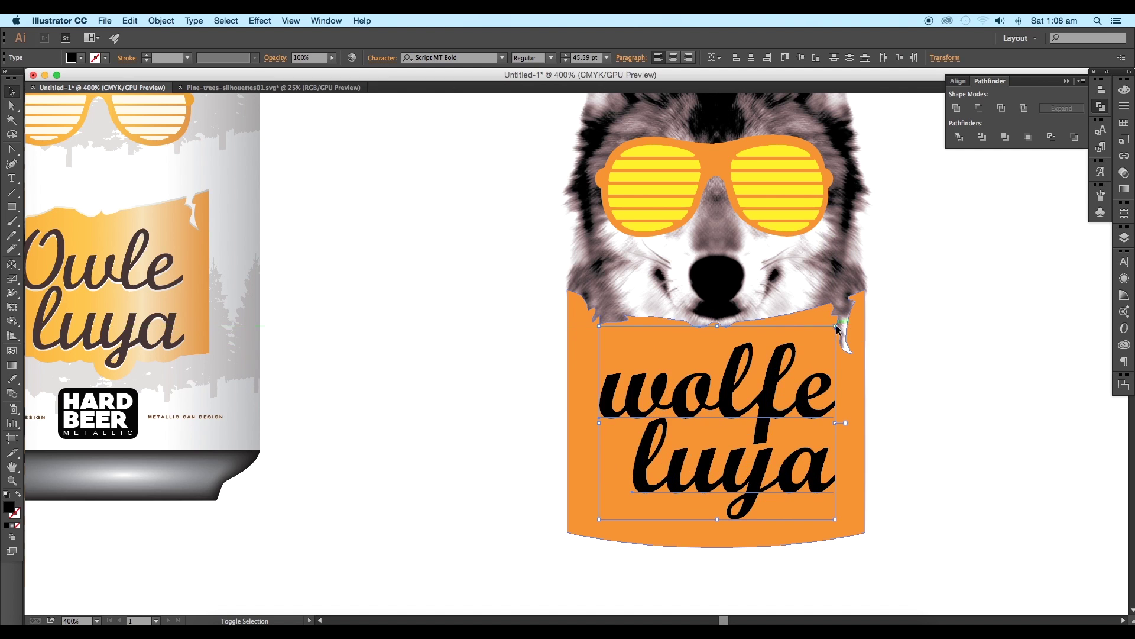
# Raise the label's bottom-left and bottom-middle anchors about 15 pt.
pyautogui.click(11, 105)
pyautogui.click(312, 357)
pyautogui.click(569, 534)
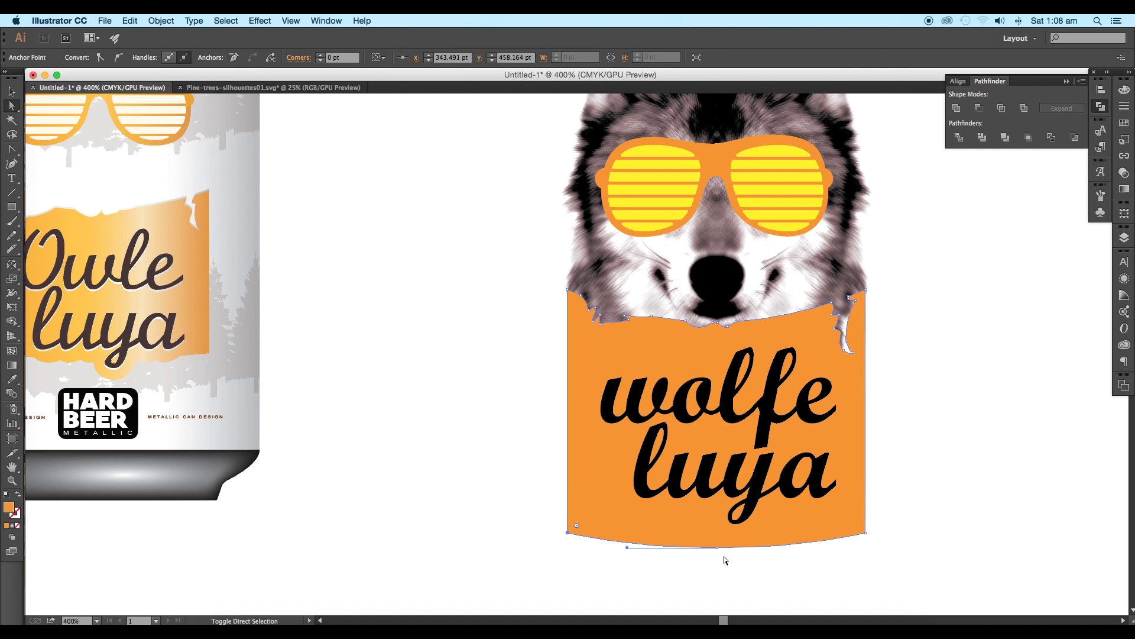
pyautogui.keyDown('shift'); pyautogui.click(718, 547); pyautogui.keyUp('shift')
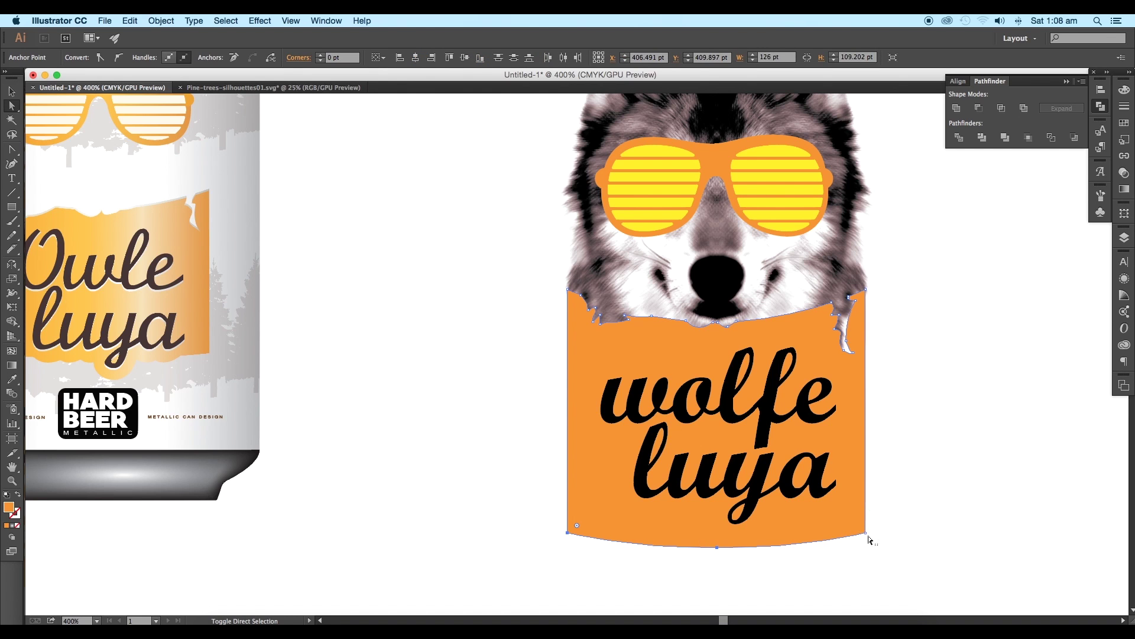
pyautogui.moveTo(868, 535); pyautogui.dragTo(862, 500)
pyautogui.click(11, 91)
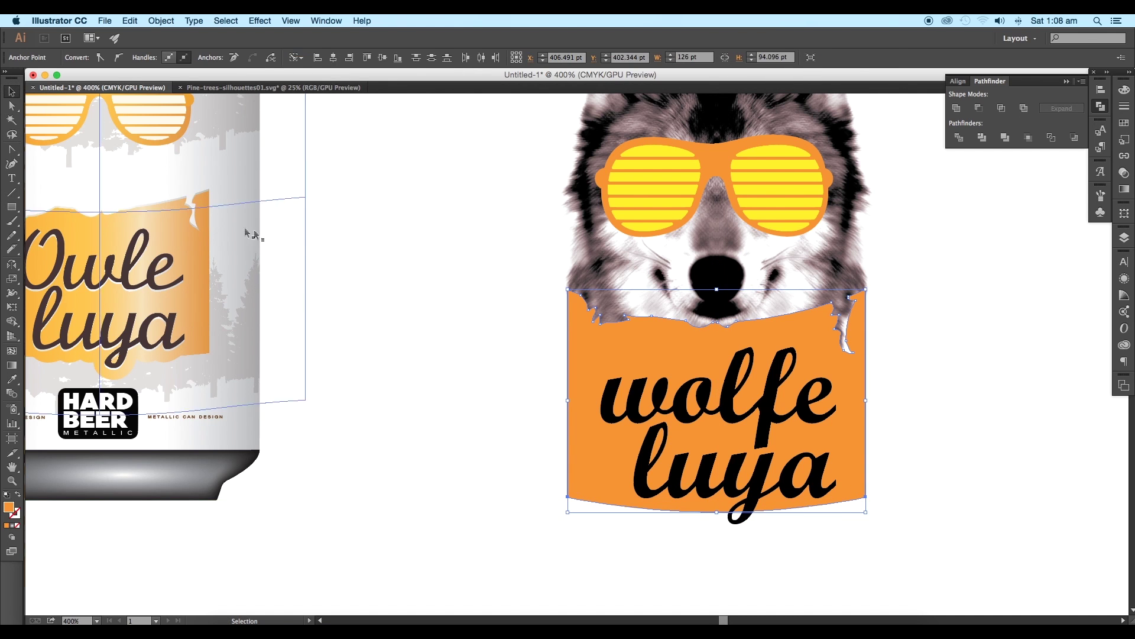
# Move a copy of luya to the left and expand it into outlines.
pyautogui.click(532, 405)
pyautogui.click(833, 469)
pyautogui.hotkey('ctrl', '+')
pyautogui.moveTo(656, 359); pyautogui.dragTo(249, 393)
pyautogui.click(161, 20)
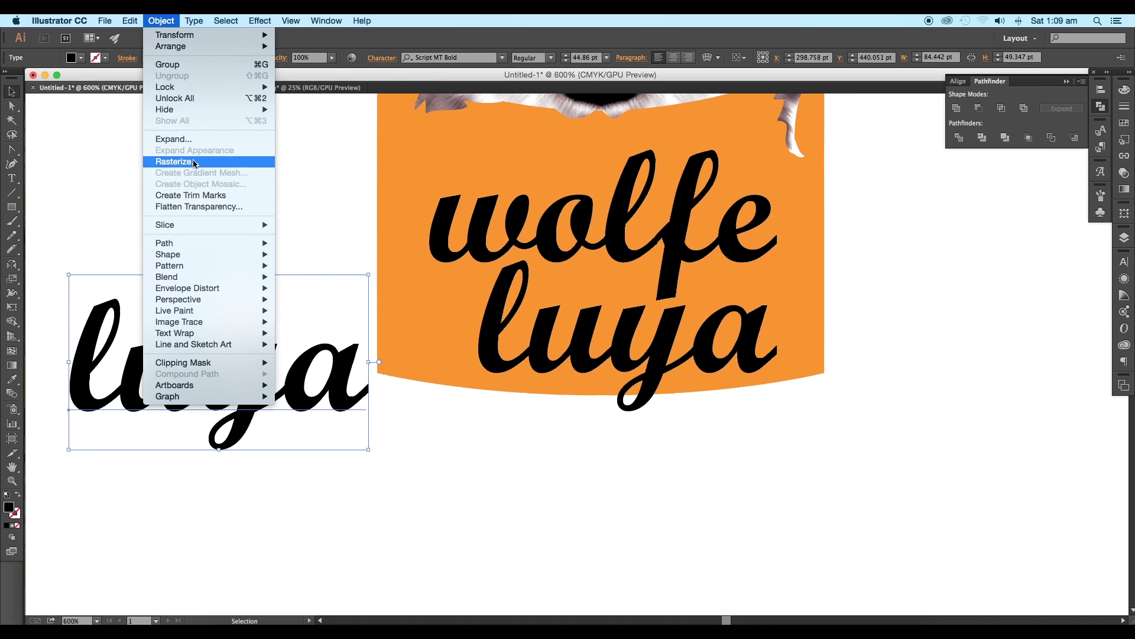
pyautogui.click(198, 140)
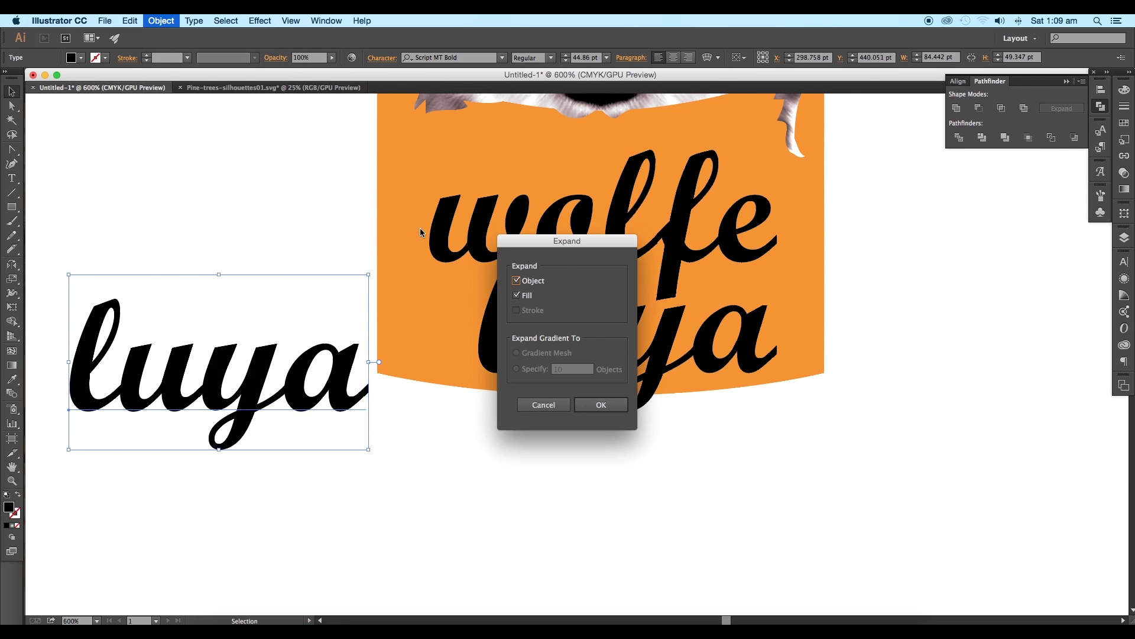
pyautogui.click(583, 411)
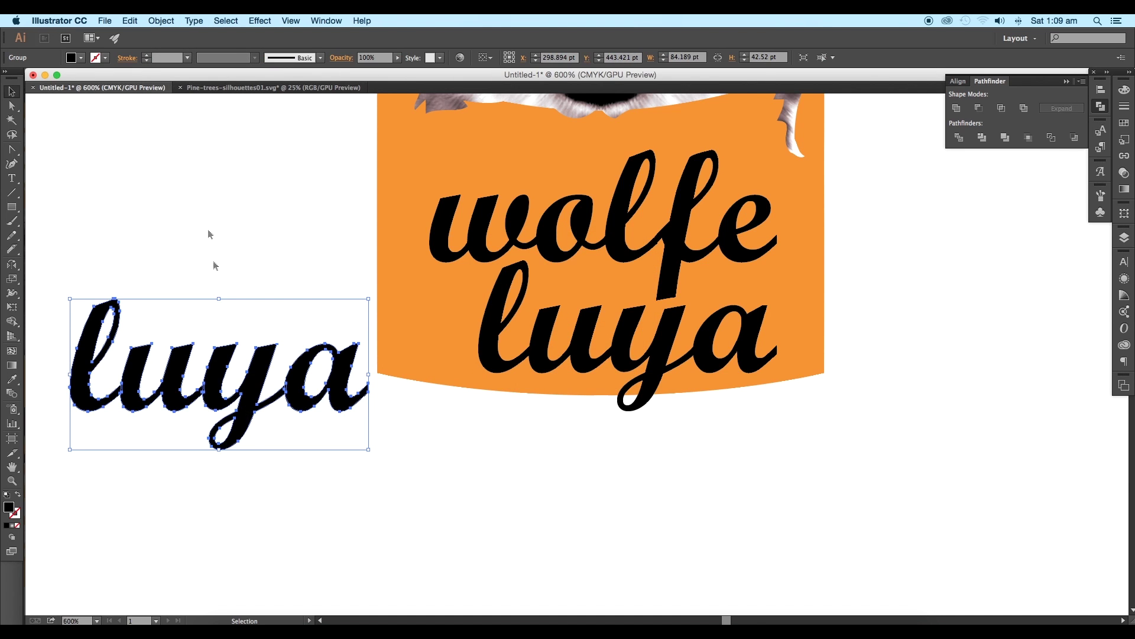
# Give the luya outlines a 9 pt red stroke and expand its appearance into shapes.
pyautogui.click(101, 62)
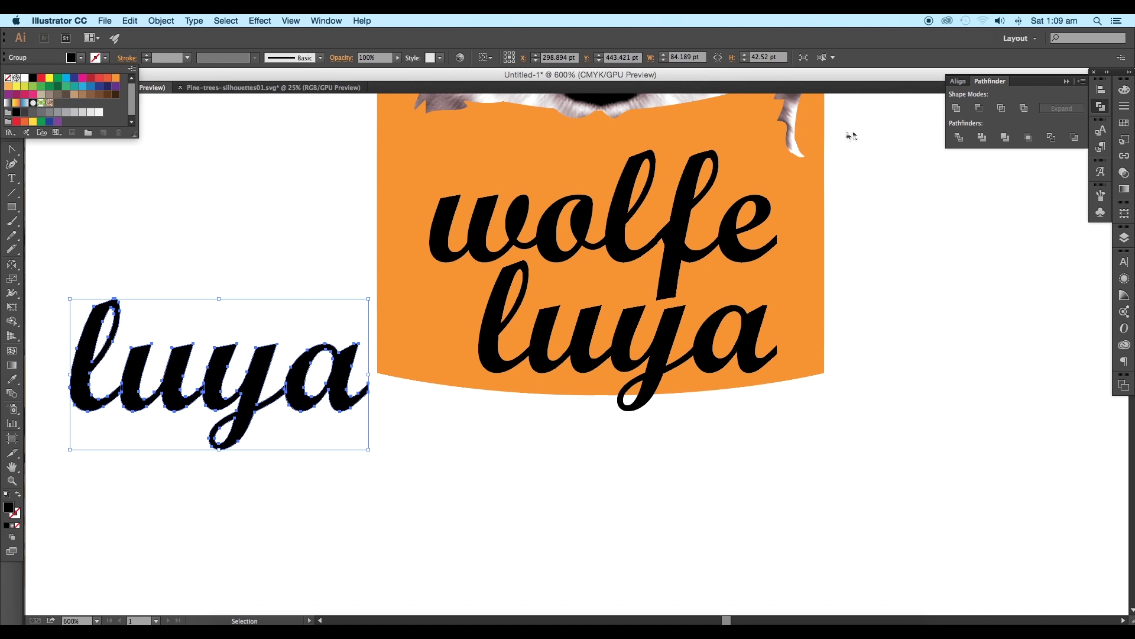
pyautogui.click(959, 112)
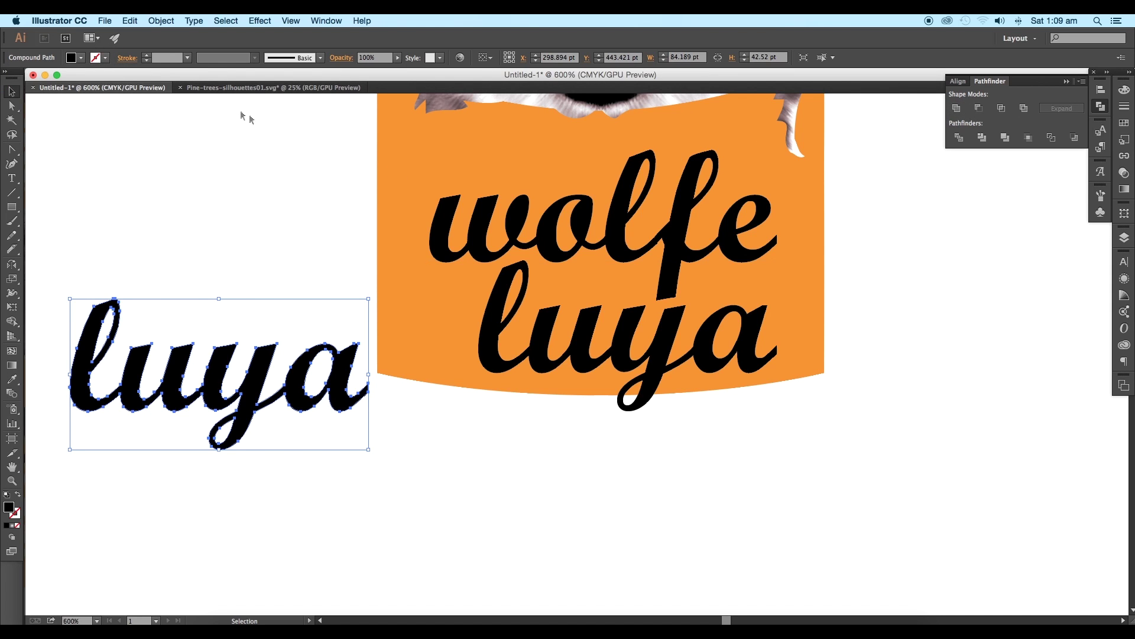
pyautogui.click(100, 58)
pyautogui.click(100, 78)
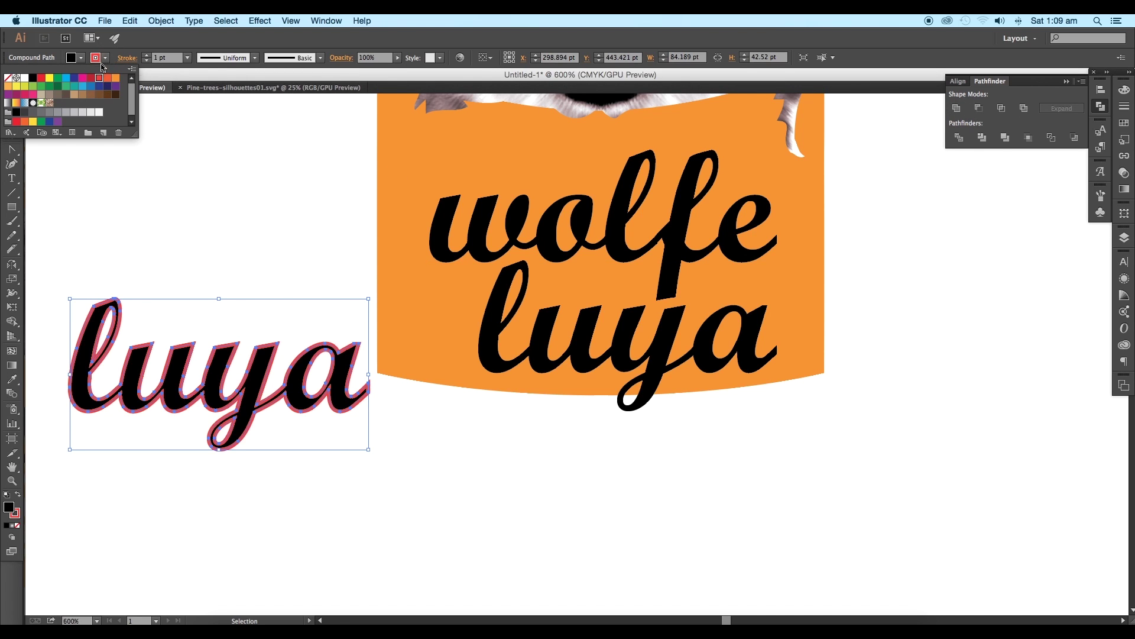
pyautogui.click(128, 59)
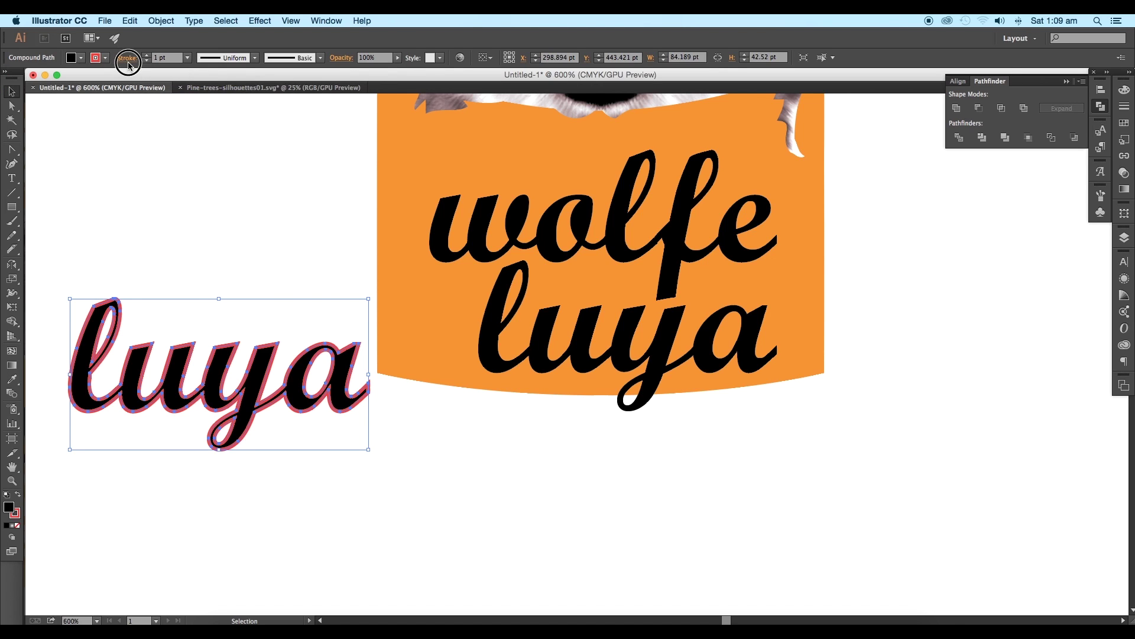
pyautogui.click(129, 59)
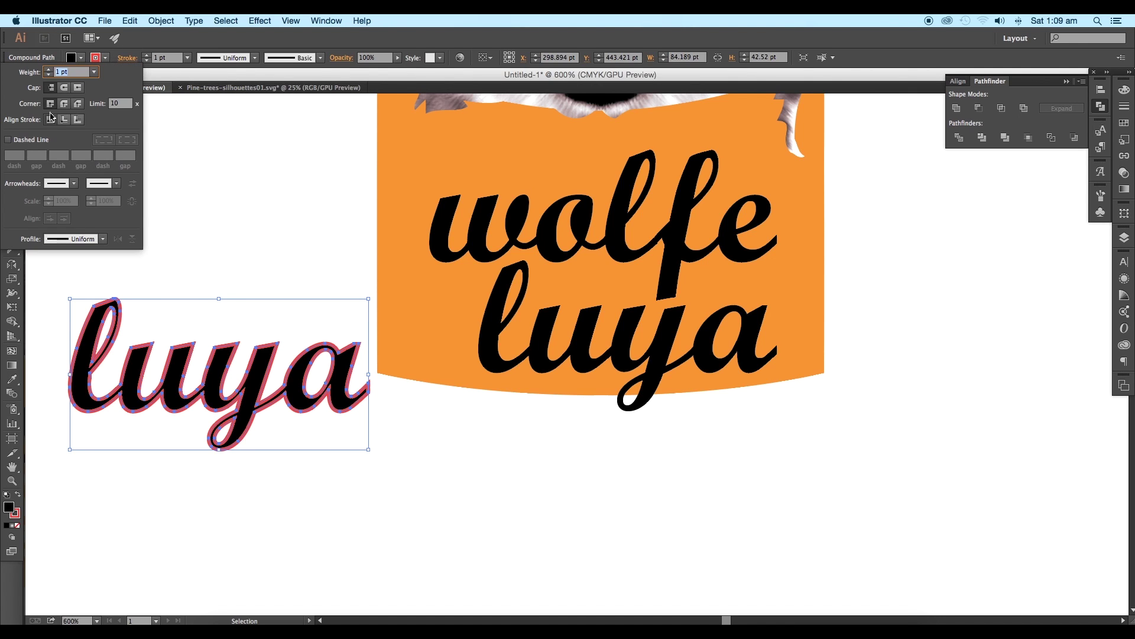
pyautogui.click(77, 119)
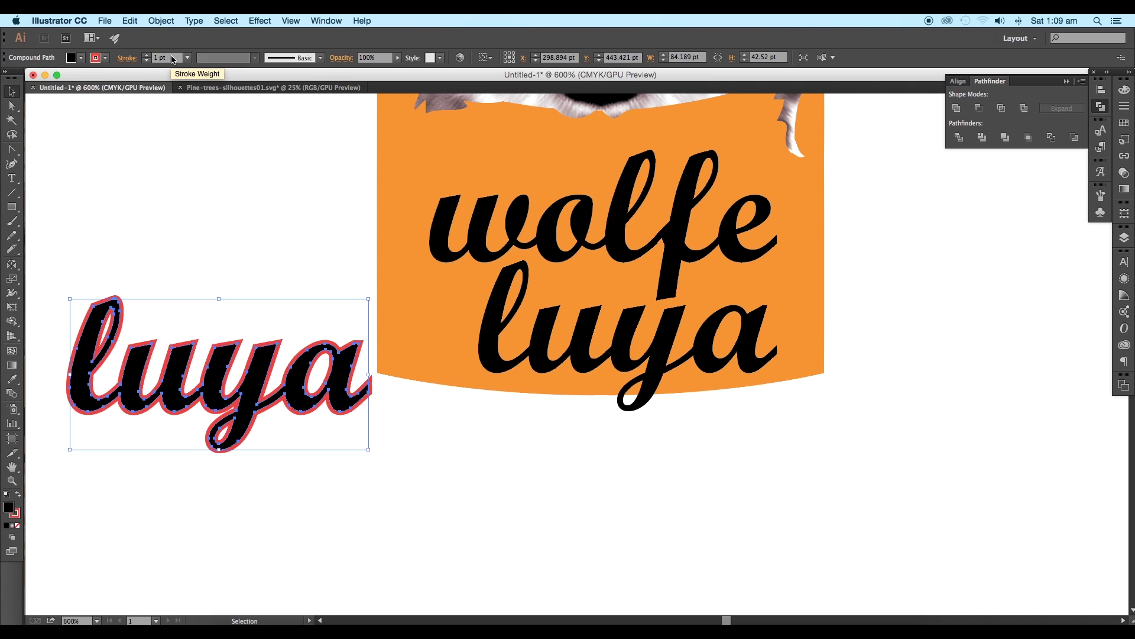
pyautogui.scroll(3, 174, 60)
pyautogui.scroll(5, 173, 59)
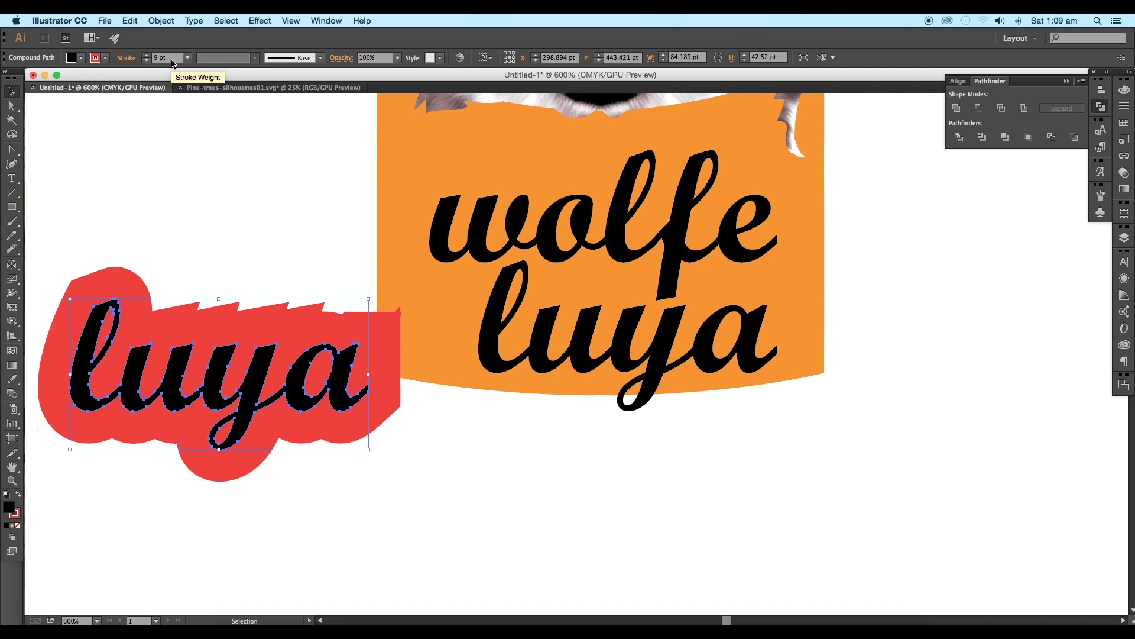
pyautogui.click(160, 20)
pyautogui.click(204, 156)
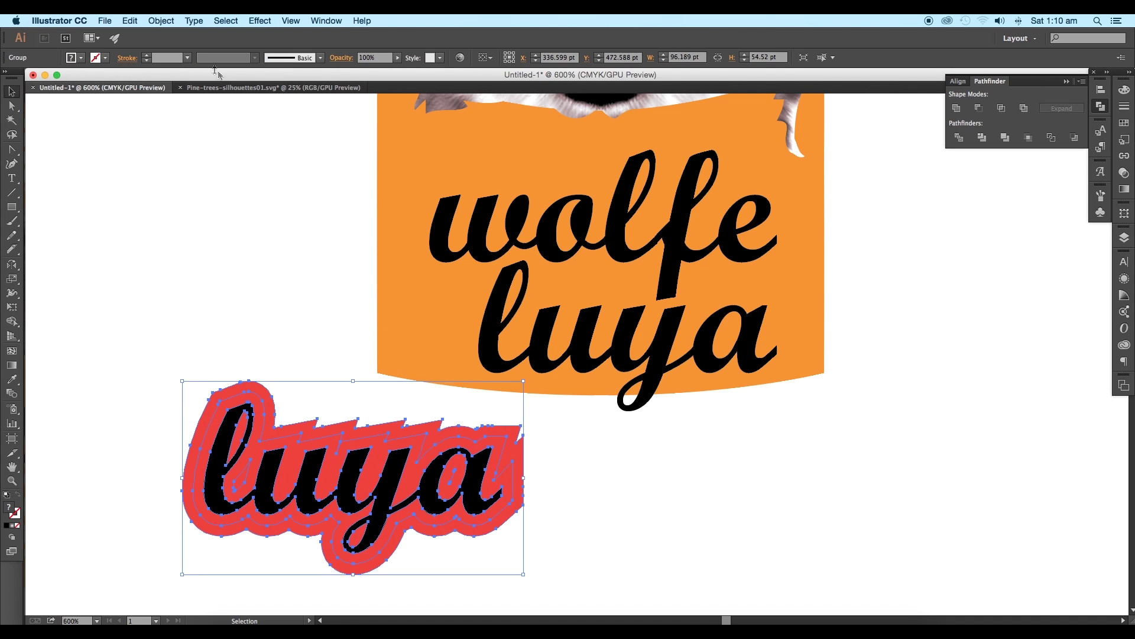
# Ungroup the expanded luya and delete the black letters, keeping the red shape.
pyautogui.click(534, 497)
pyautogui.click(479, 496)
pyautogui.rightClick(479, 495)
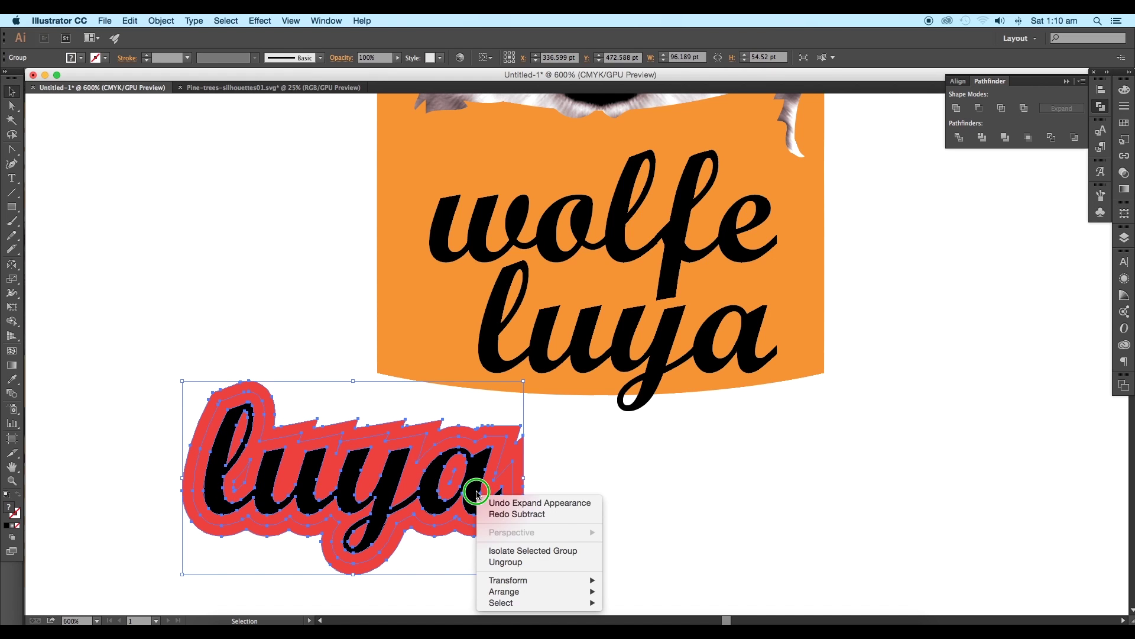
pyautogui.click(520, 560)
pyautogui.click(544, 504)
pyautogui.click(479, 501)
pyautogui.press('Delete')
# Place the red luya shape behind the lettering on the label and nudge the bottom anchor up.
pyautogui.moveTo(475, 502); pyautogui.dragTo(761, 351)
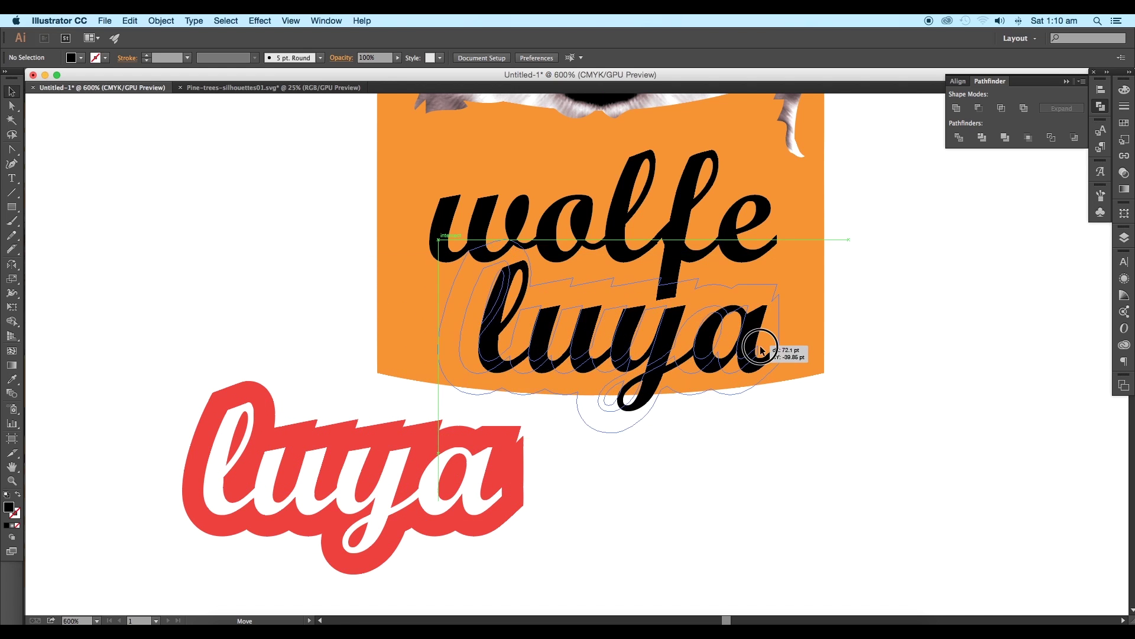
pyautogui.moveTo(761, 351); pyautogui.dragTo(753, 358)
pyautogui.press('a')
pyautogui.click(602, 396)
pyautogui.moveTo(602, 395); pyautogui.dragTo(601, 390)
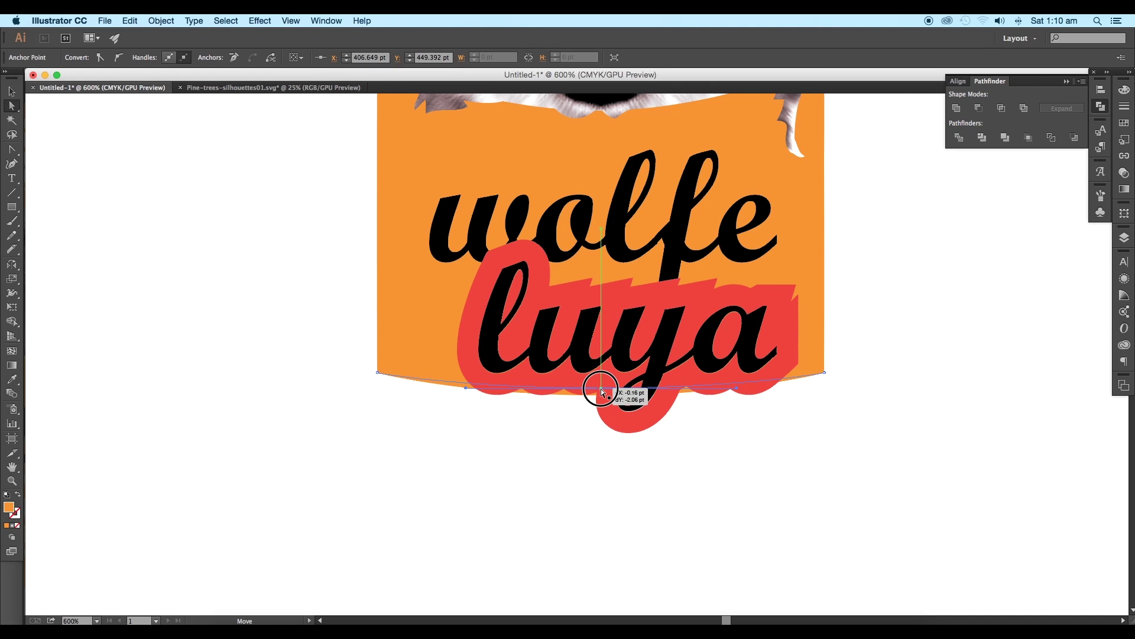
pyautogui.click(466, 389)
pyautogui.click(11, 91)
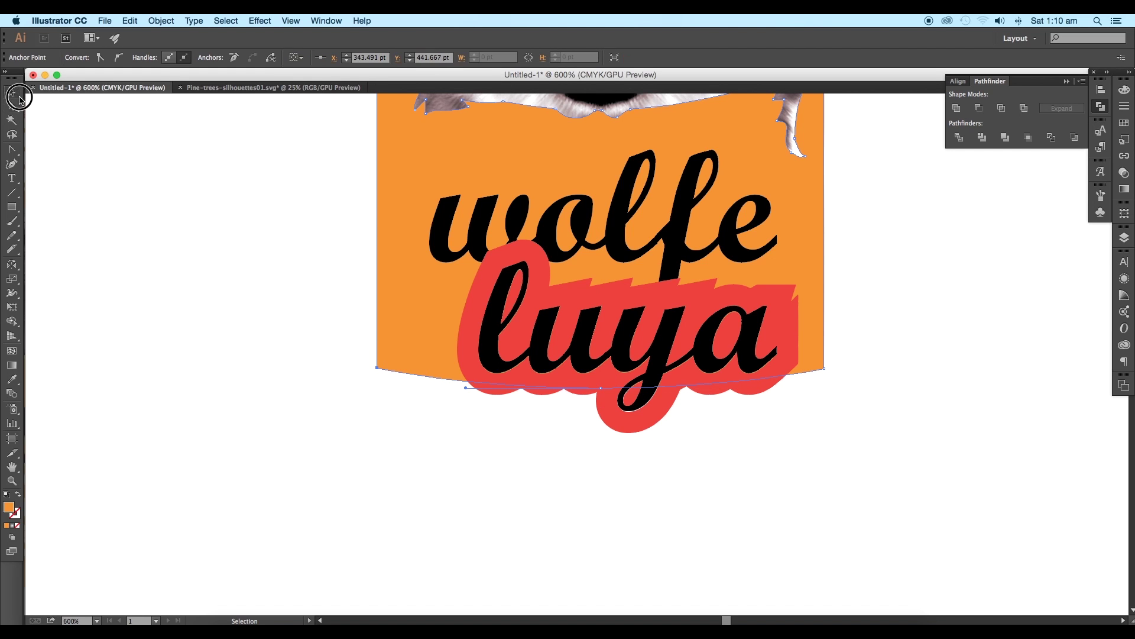
# Unite the red backing and orange label into one shape and send it behind the lettering.
pyautogui.click(482, 373)
pyautogui.keyDown('shift'); pyautogui.click(412, 333); pyautogui.keyUp('shift')
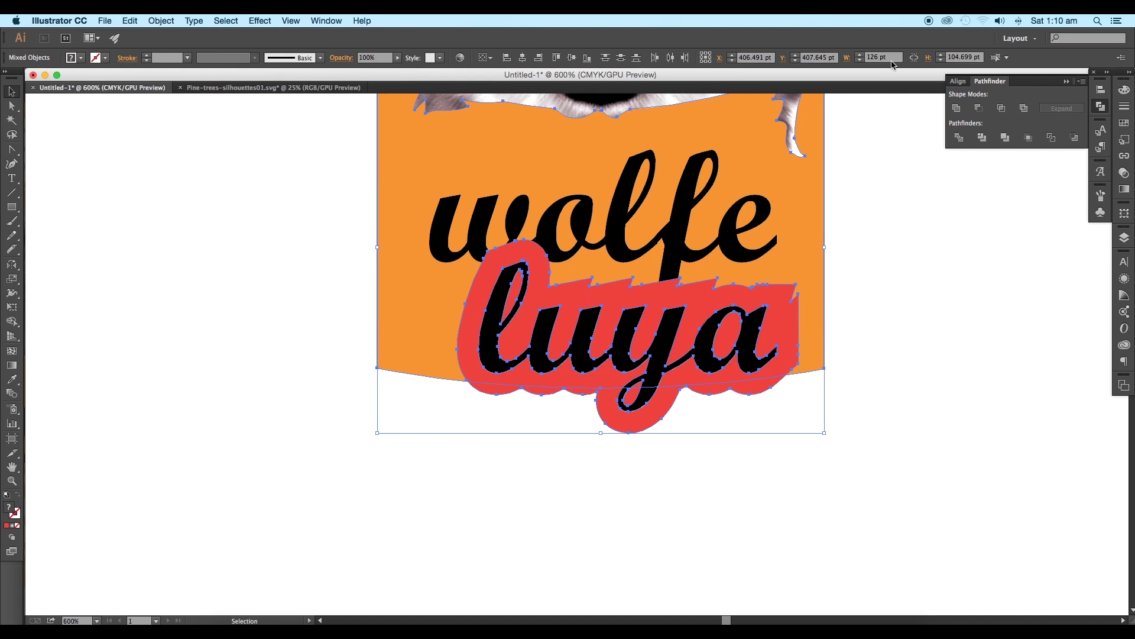
pyautogui.click(957, 108)
pyautogui.press('a')
pyautogui.hotkey('ctrl', '[')
pyautogui.press('v')
pyautogui.click(827, 358)
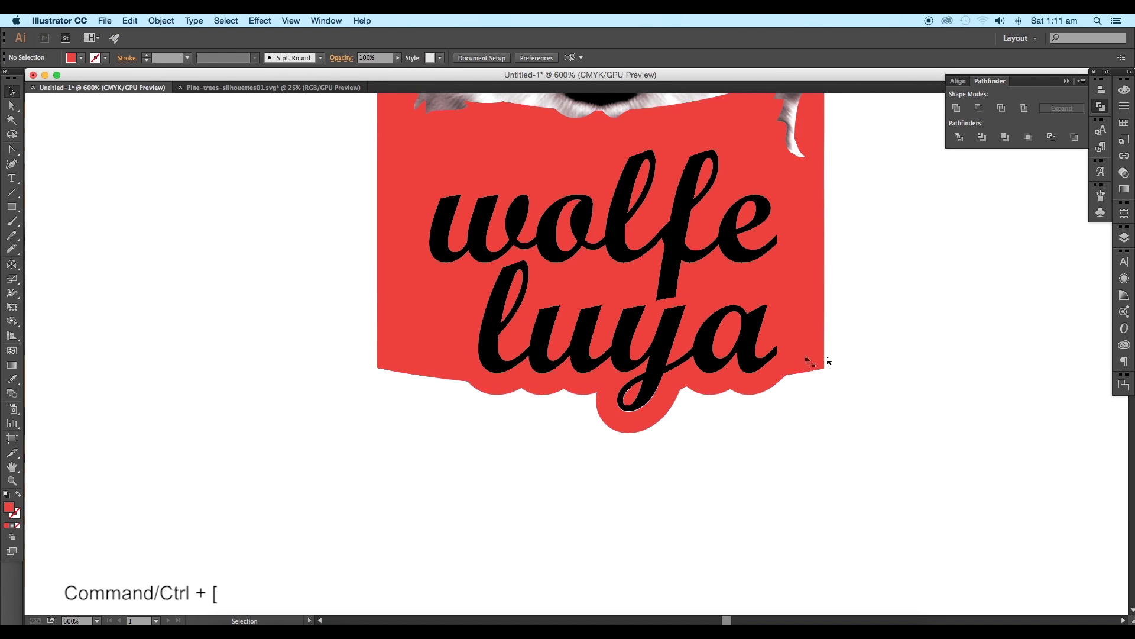
# Expand the wolfe and luya text into outlines and select them with the red label.
pyautogui.click(745, 353)
pyautogui.keyDown('shift'); pyautogui.click(676, 221); pyautogui.keyUp('shift')
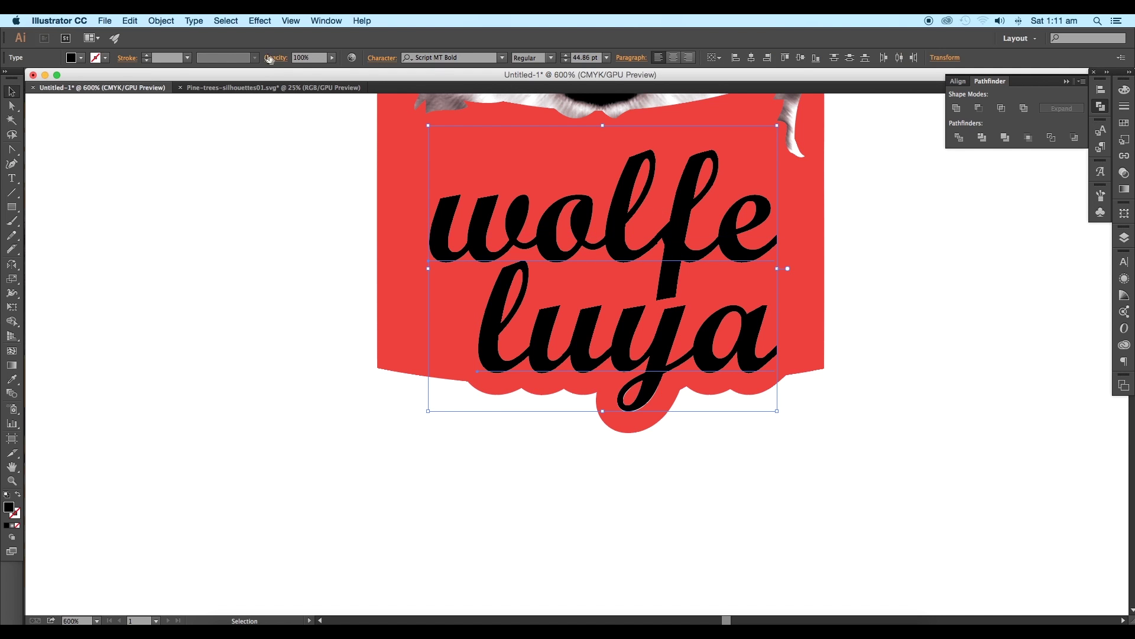
pyautogui.click(171, 22)
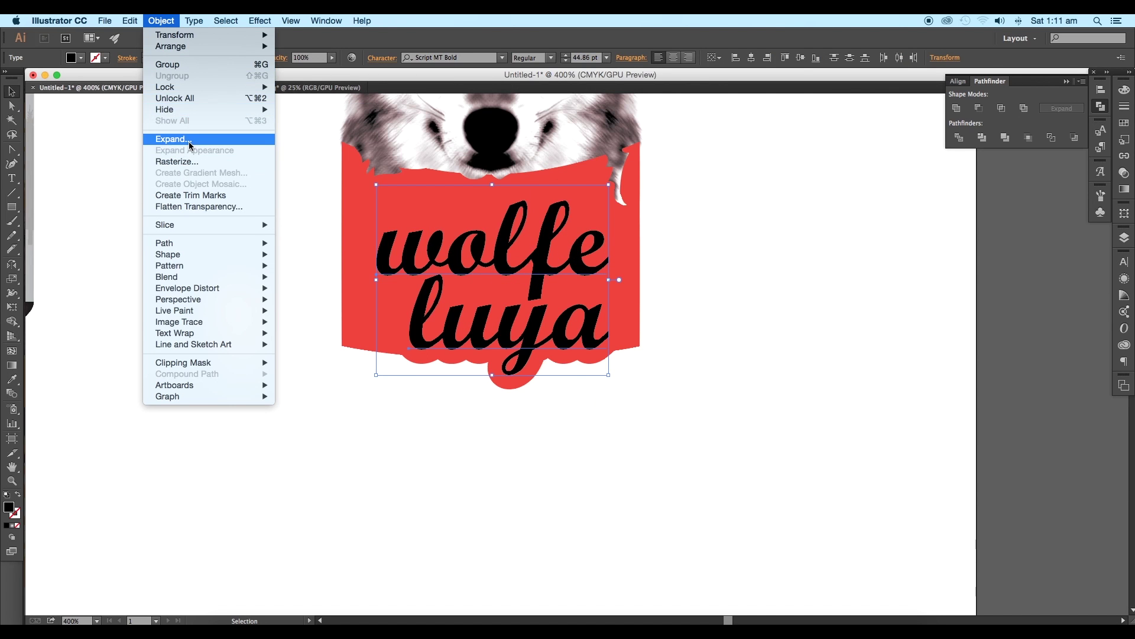
pyautogui.click(178, 139)
pyautogui.click(611, 403)
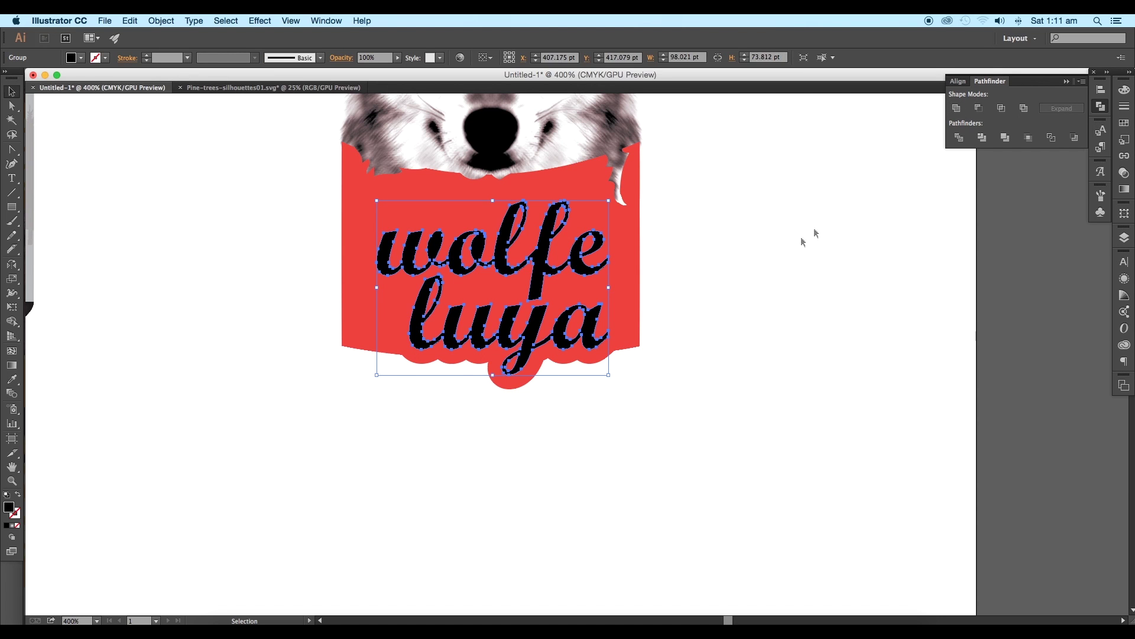
pyautogui.click(757, 259)
pyautogui.click(592, 266)
pyautogui.keyDown('shift'); pyautogui.click(625, 262); pyautogui.keyUp('shift')
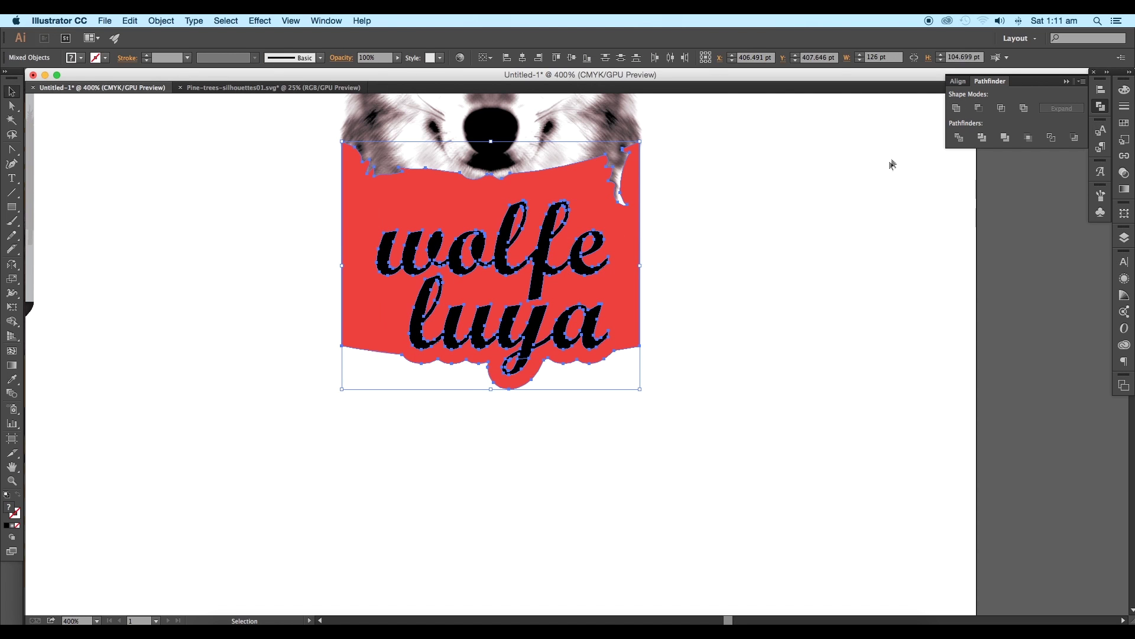
# Cut the wolfe luya lettering out of the red label with Minus Front and nudge it down.
pyautogui.click(979, 110)
pyautogui.click(704, 335)
pyautogui.moveTo(705, 334)
pyautogui.mouseDown()
pyautogui.moveTo(788, 318)
pyautogui.moveTo(786, 332)
pyautogui.mouseUp()
pyautogui.click(695, 353)
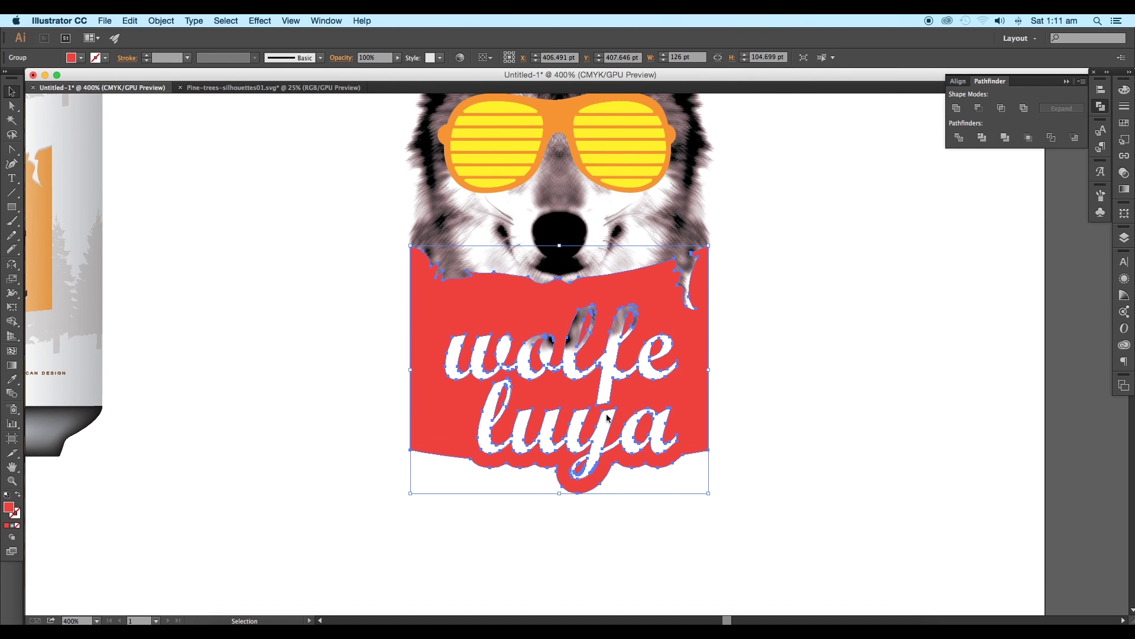
pyautogui.press('super+equal')
pyautogui.press('super+equal')
pyautogui.moveTo(622, 457); pyautogui.dragTo(622, 468)
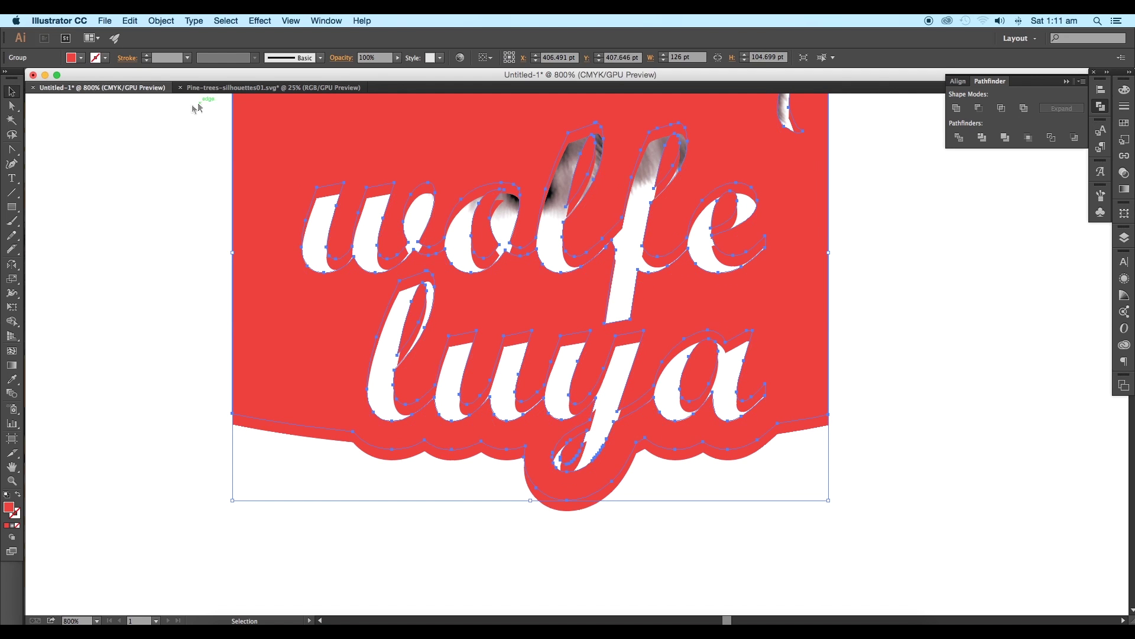
# Inspect the cut-out lettering up close, then draw a brown rectangle over it.
pyautogui.click(81, 58)
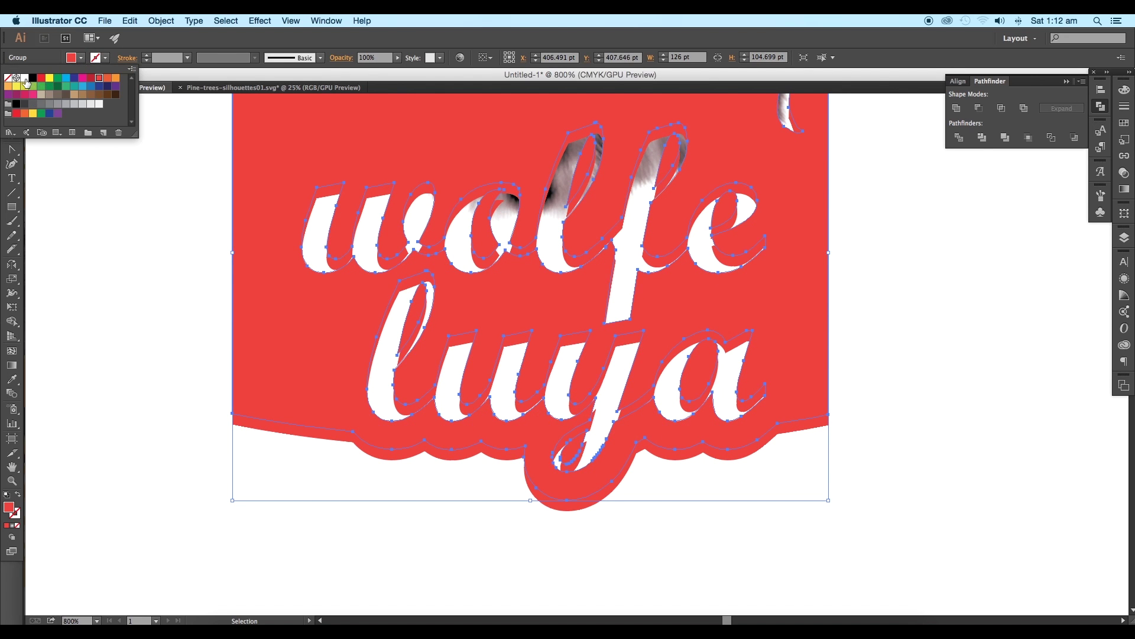
pyautogui.press('super+equal')
pyautogui.press('super+equal')
pyautogui.moveTo(567, 290); pyautogui.dragTo(565, 290)
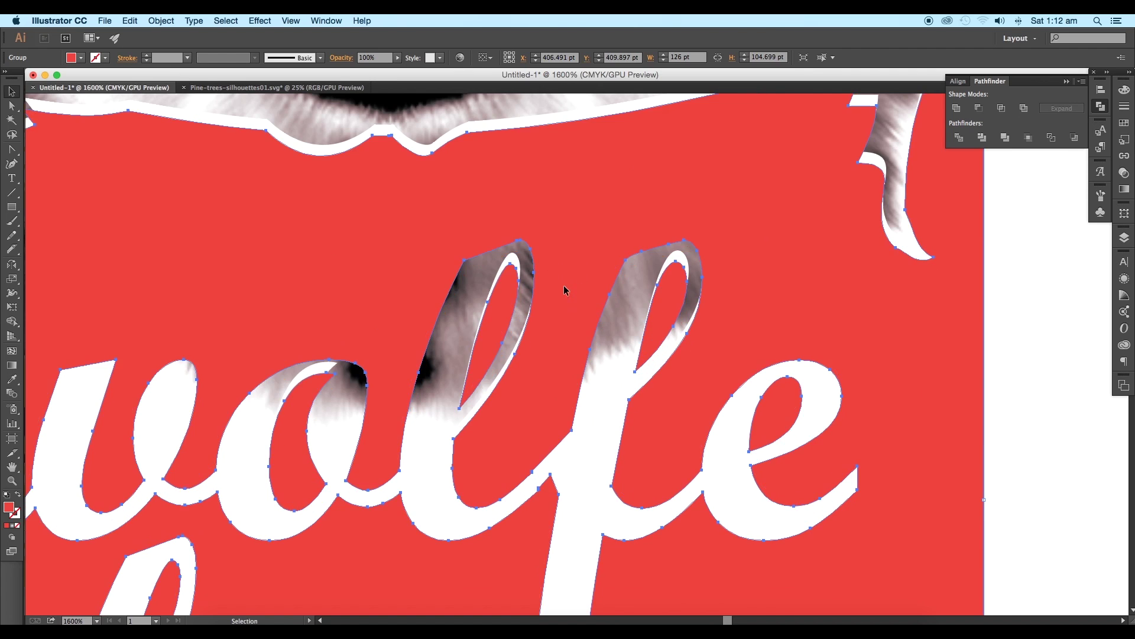
pyautogui.press('super+minus')
pyautogui.press('super+minus')
pyautogui.press('super+minus')
pyautogui.click(598, 510)
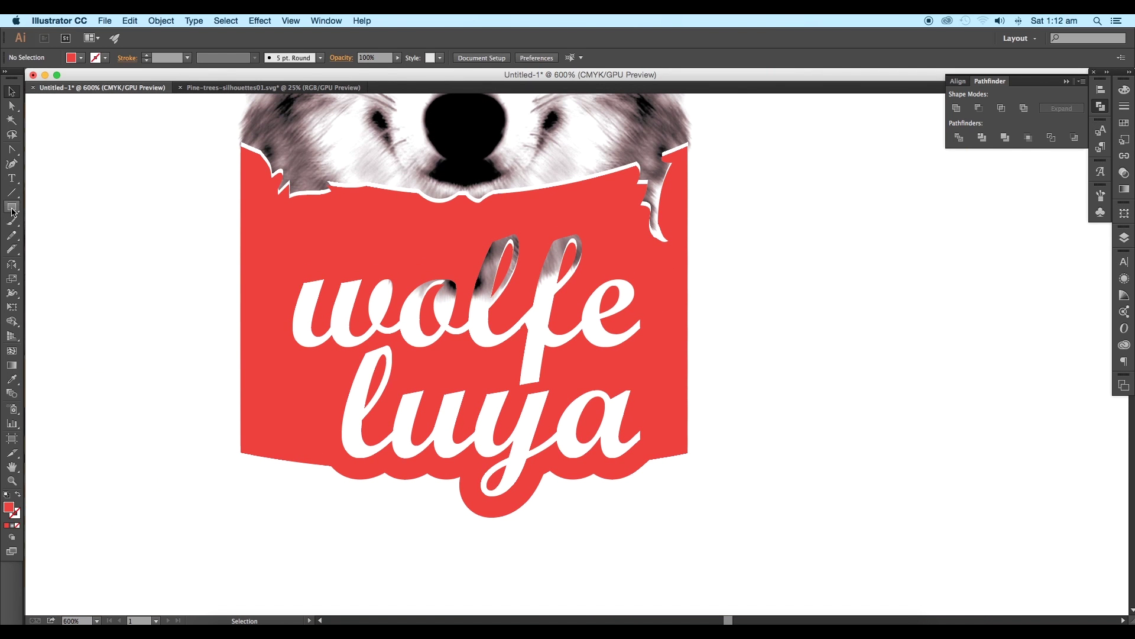
pyautogui.moveTo(287, 221); pyautogui.dragTo(644, 451)
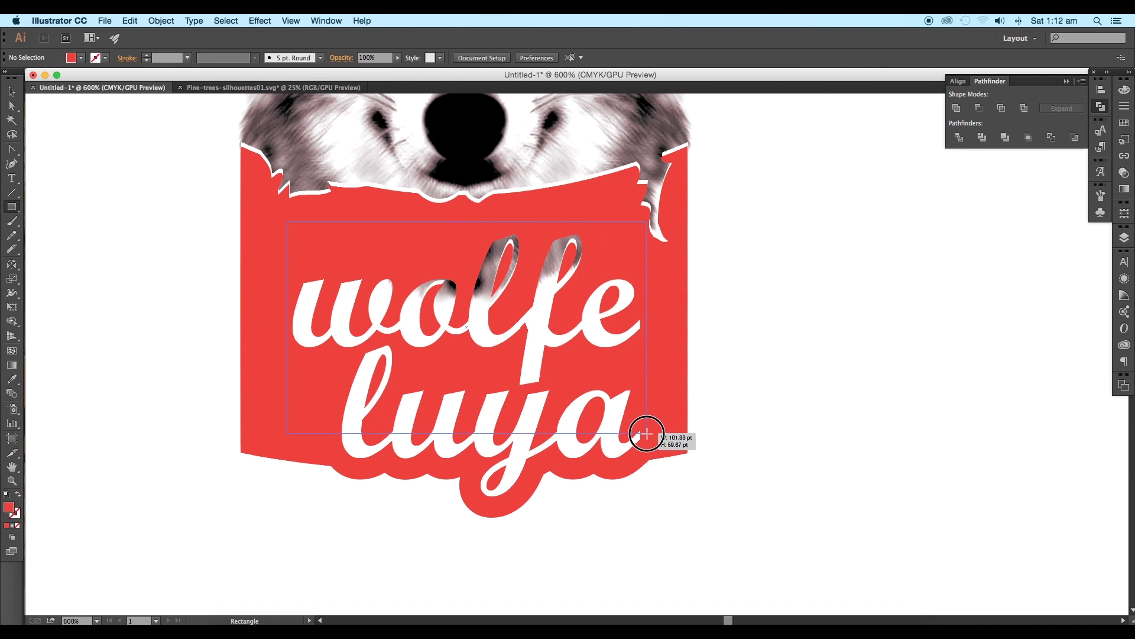
# Add anchor points along the brown rectangle's top and bottom edges.
pyautogui.click(9, 110)
pyautogui.moveTo(11, 149); pyautogui.dragTo(48, 149)
pyautogui.click(392, 221)
pyautogui.click(551, 222)
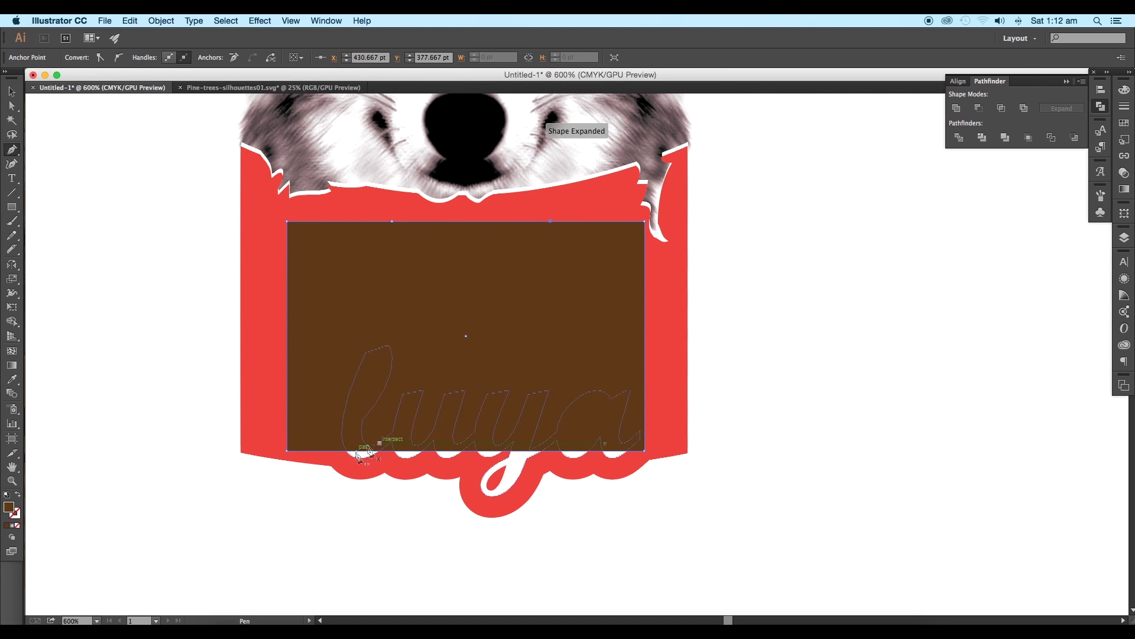
pyautogui.click(338, 451)
pyautogui.click(414, 451)
pyautogui.click(466, 451)
pyautogui.click(518, 450)
pyautogui.click(561, 450)
pyautogui.click(595, 451)
# Pull the brown shape's bottom anchors down into a pointed tab matching the red label.
pyautogui.press('a')
pyautogui.click(337, 451)
pyautogui.moveTo(338, 450); pyautogui.dragTo(350, 464)
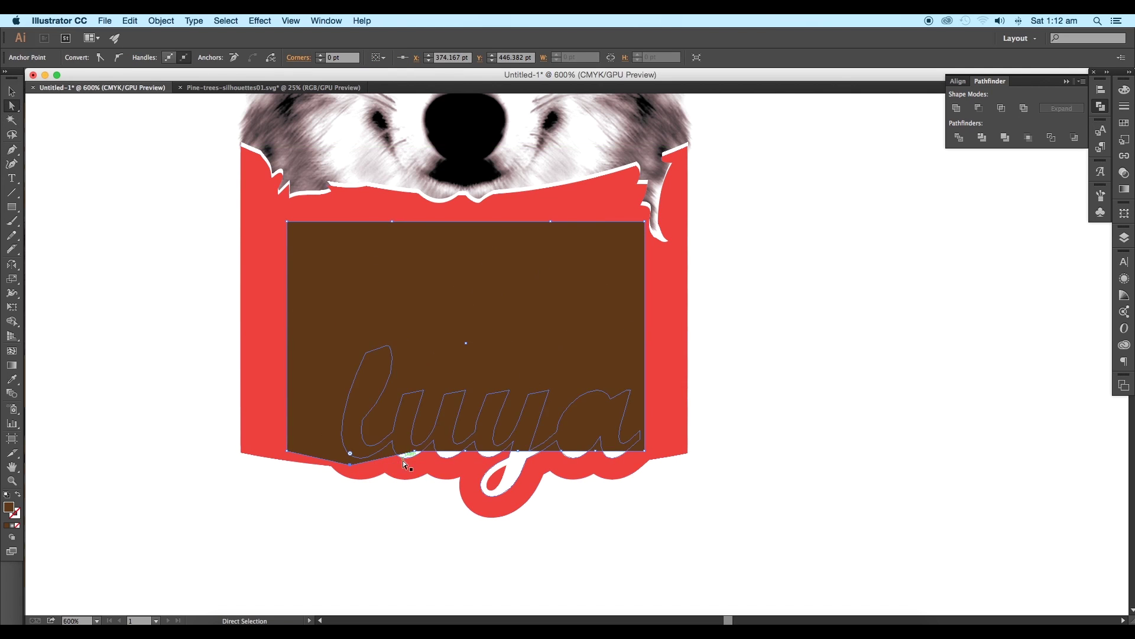
pyautogui.moveTo(415, 451)
pyautogui.mouseDown()
pyautogui.moveTo(414, 465)
pyautogui.moveTo(465, 466)
pyautogui.moveTo(473, 487)
pyautogui.mouseUp()
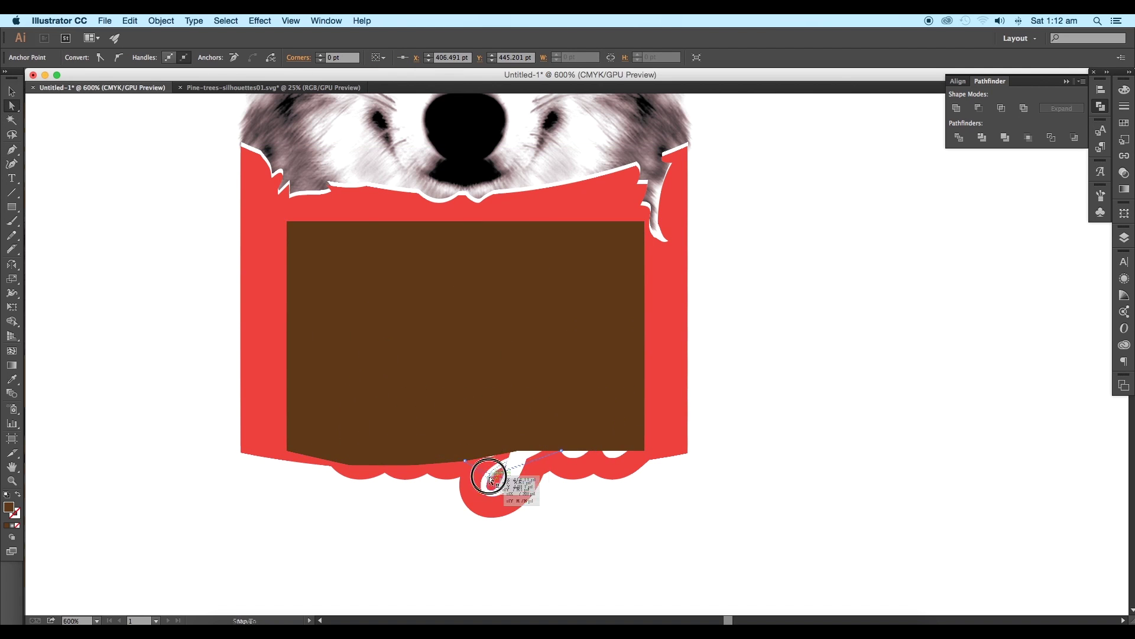
pyautogui.moveTo(518, 451); pyautogui.dragTo(487, 506)
pyautogui.moveTo(561, 450); pyautogui.dragTo(539, 460)
pyautogui.moveTo(644, 450); pyautogui.dragTo(628, 464)
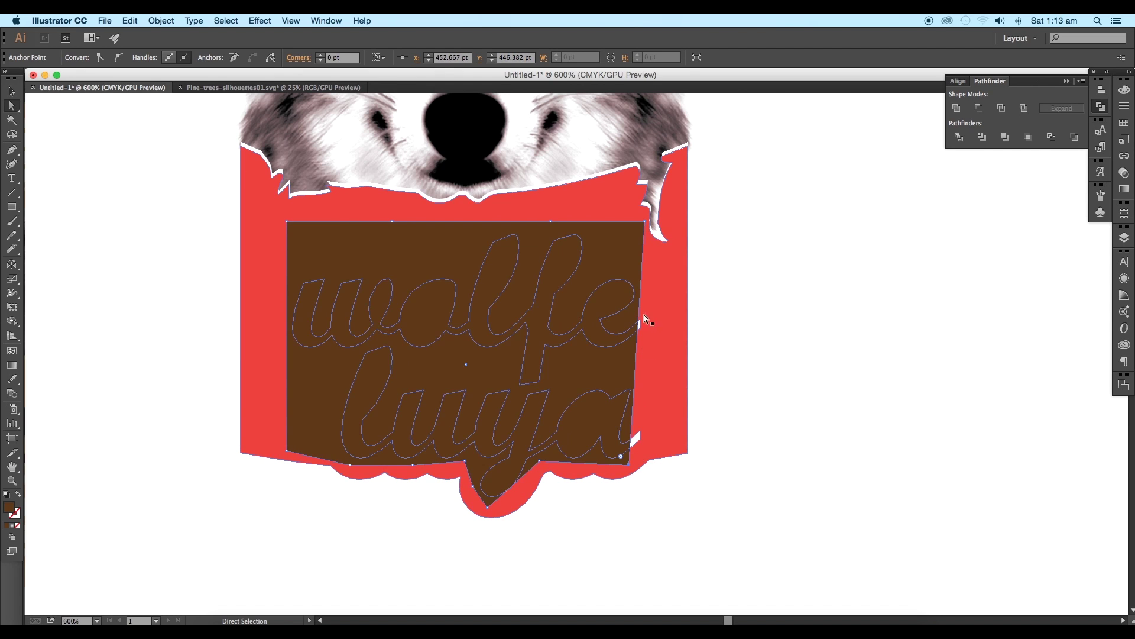
# Straighten the brown shape's right edge and send it behind the lettering.
pyautogui.click(11, 150)
pyautogui.click(630, 436)
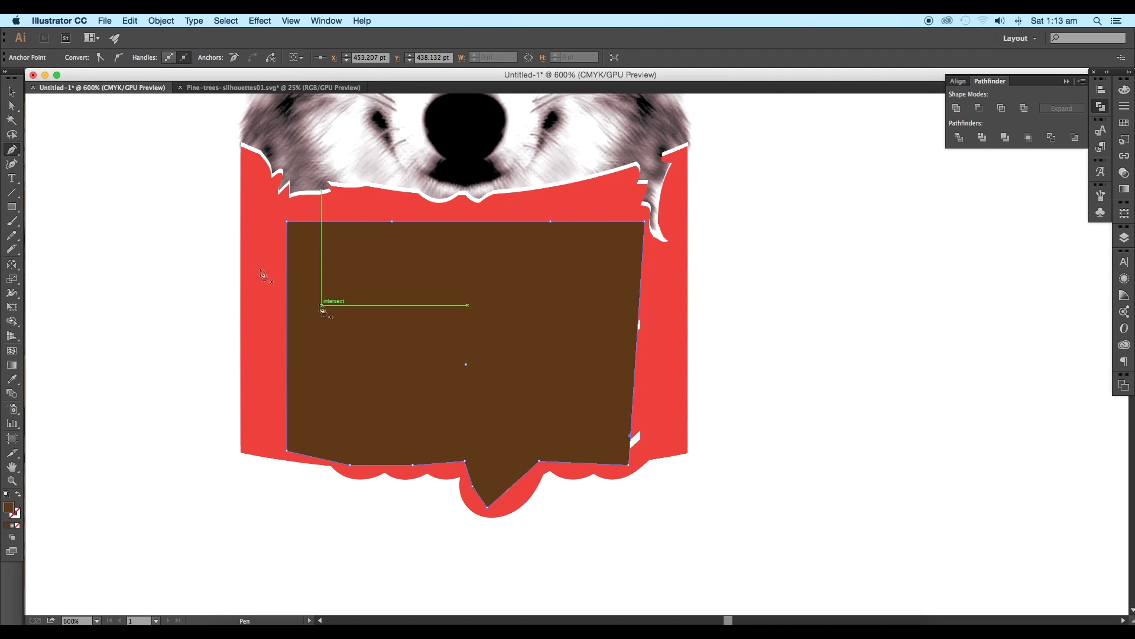
pyautogui.click(11, 105)
pyautogui.moveTo(630, 435); pyautogui.dragTo(647, 436)
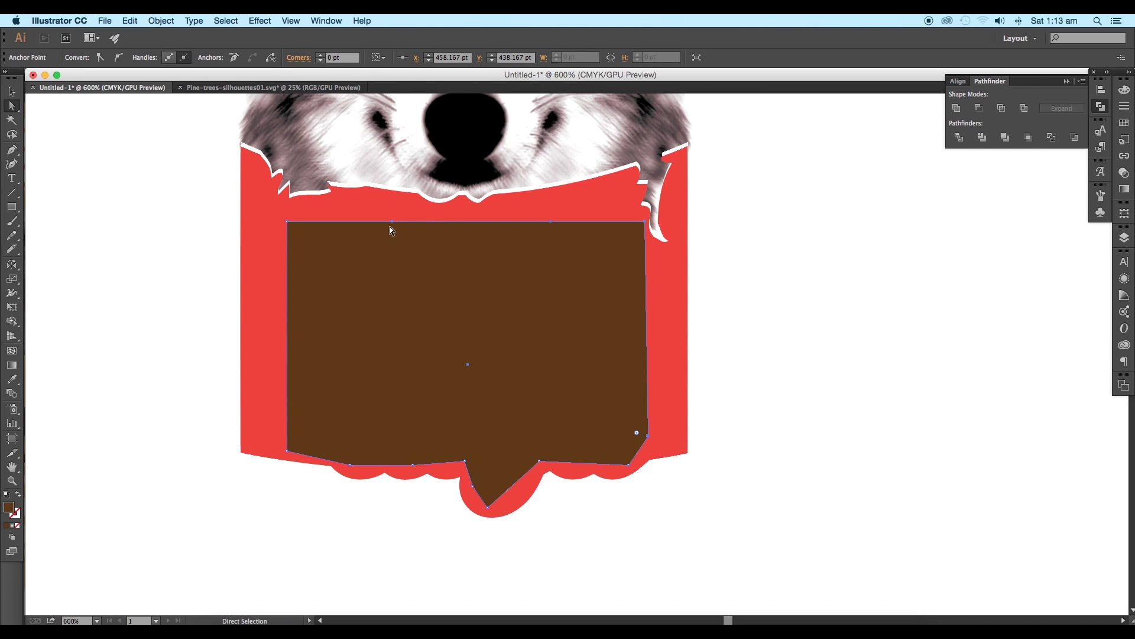
pyautogui.click(11, 91)
pyautogui.click(444, 353)
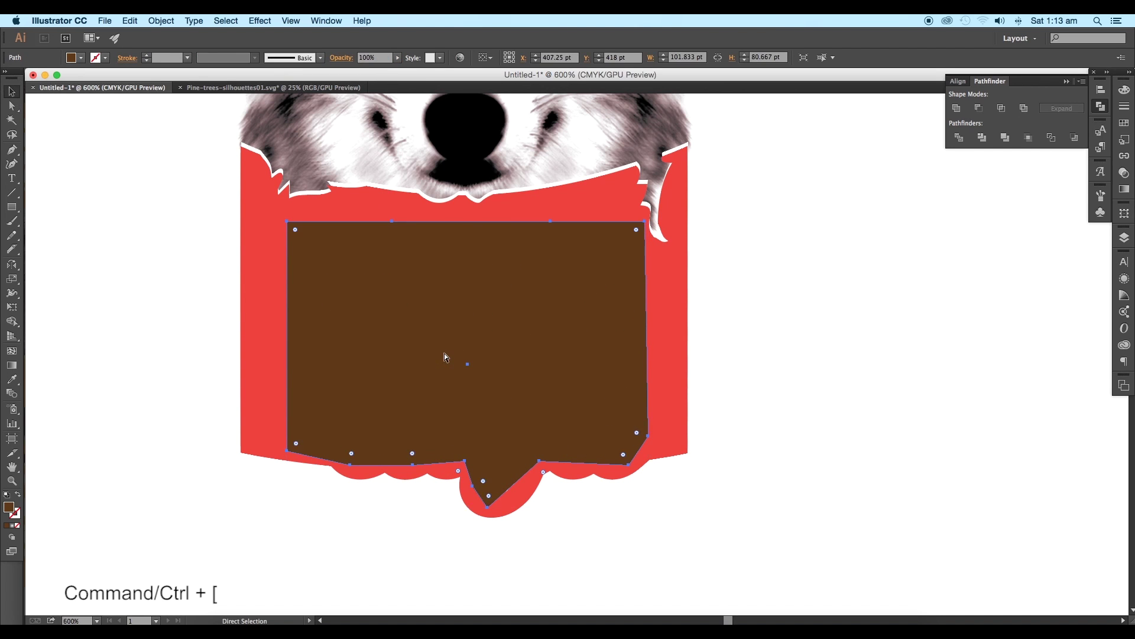
pyautogui.press('super+bracketleft')
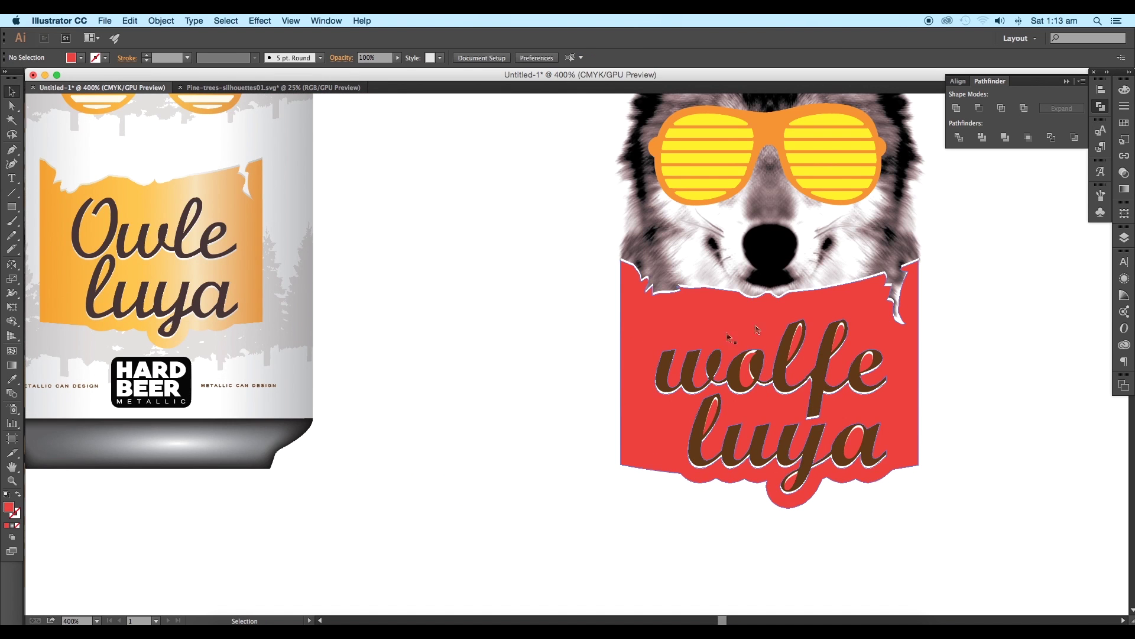
# Fill the label with the Orange, Yellow gradient preset instead of solid red.
pyautogui.moveTo(695, 329); pyautogui.dragTo(634, 322)
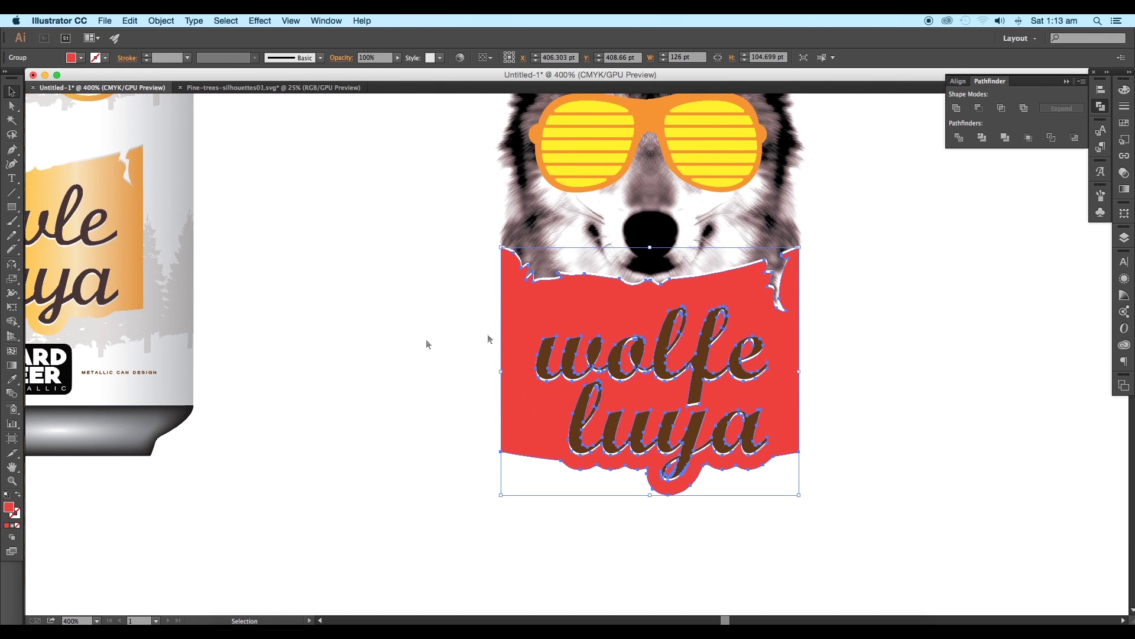
pyautogui.click(15, 526)
pyautogui.click(12, 528)
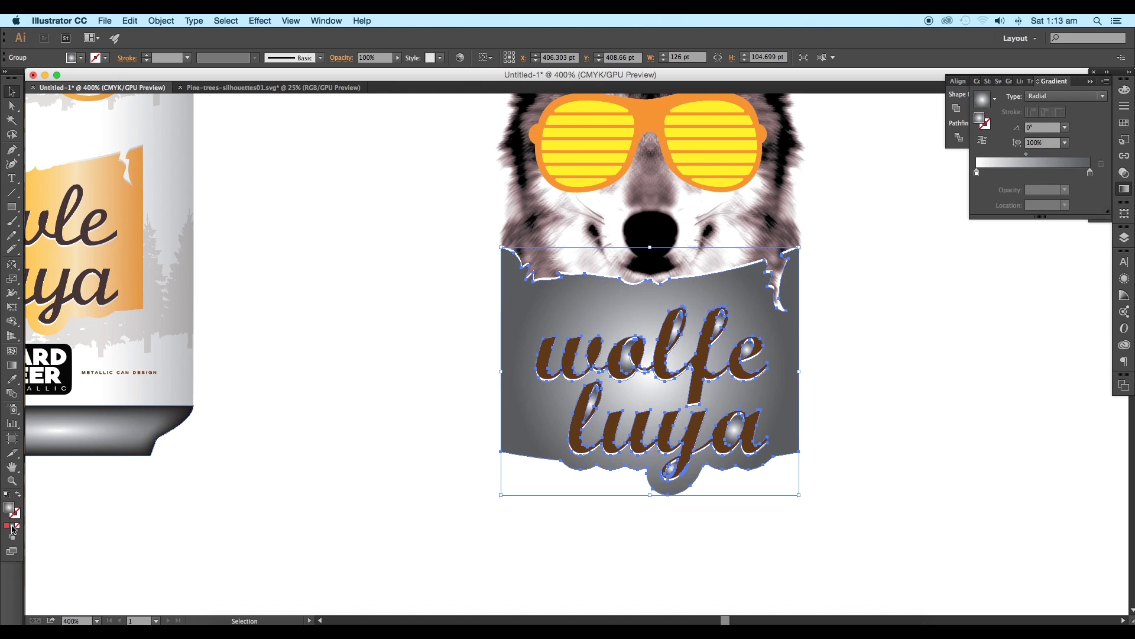
pyautogui.click(994, 99)
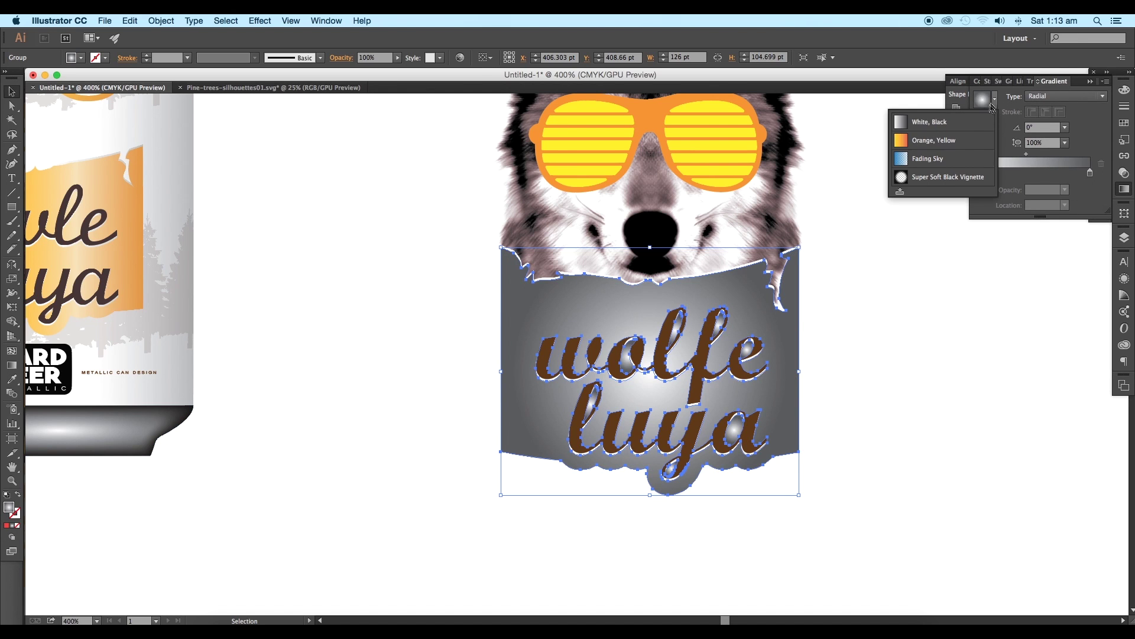
pyautogui.click(918, 146)
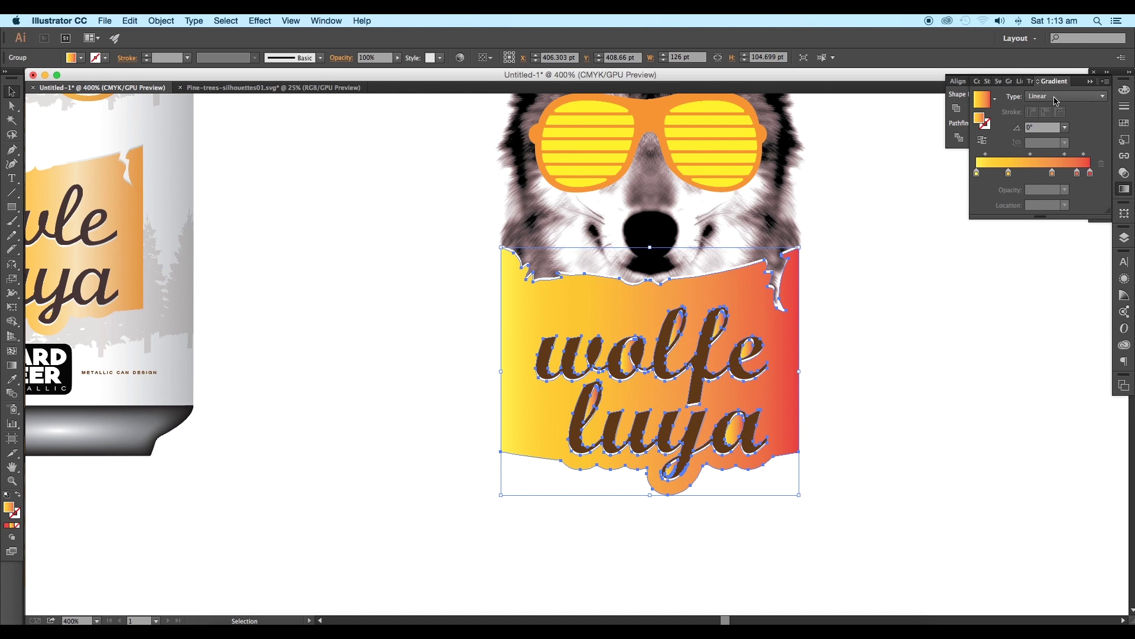
# Remove the red gradient stop, then add a middle stop and move one to the left end.
pyautogui.moveTo(1090, 172)
pyautogui.mouseDown()
pyautogui.moveTo(1091, 192)
pyautogui.moveTo(1090, 172)
pyautogui.mouseUp()
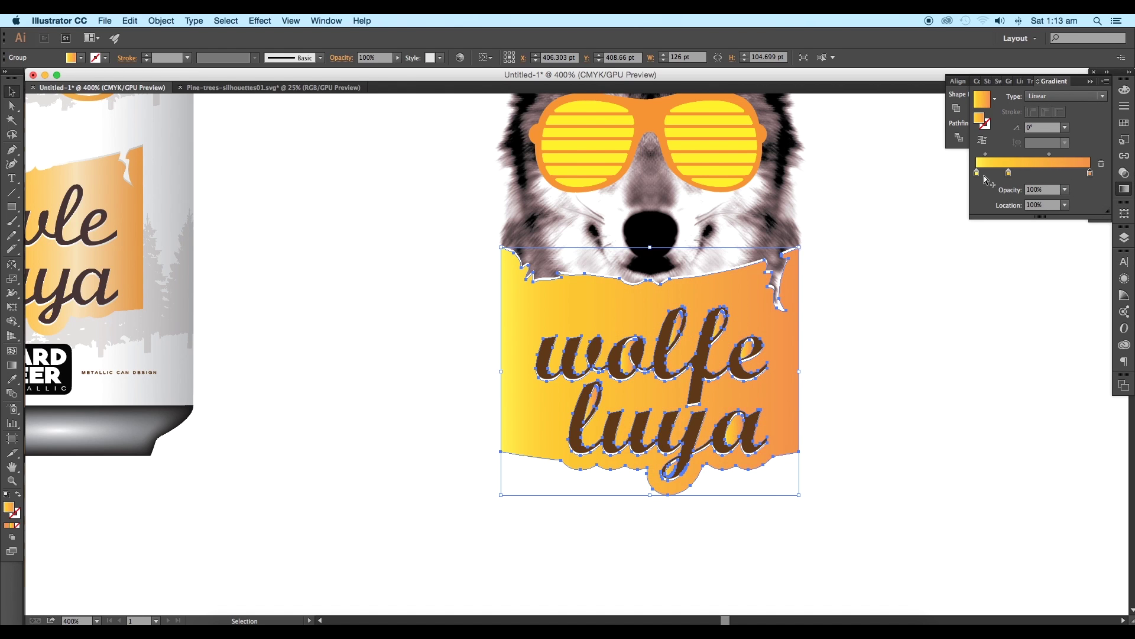
pyautogui.click(1021, 174)
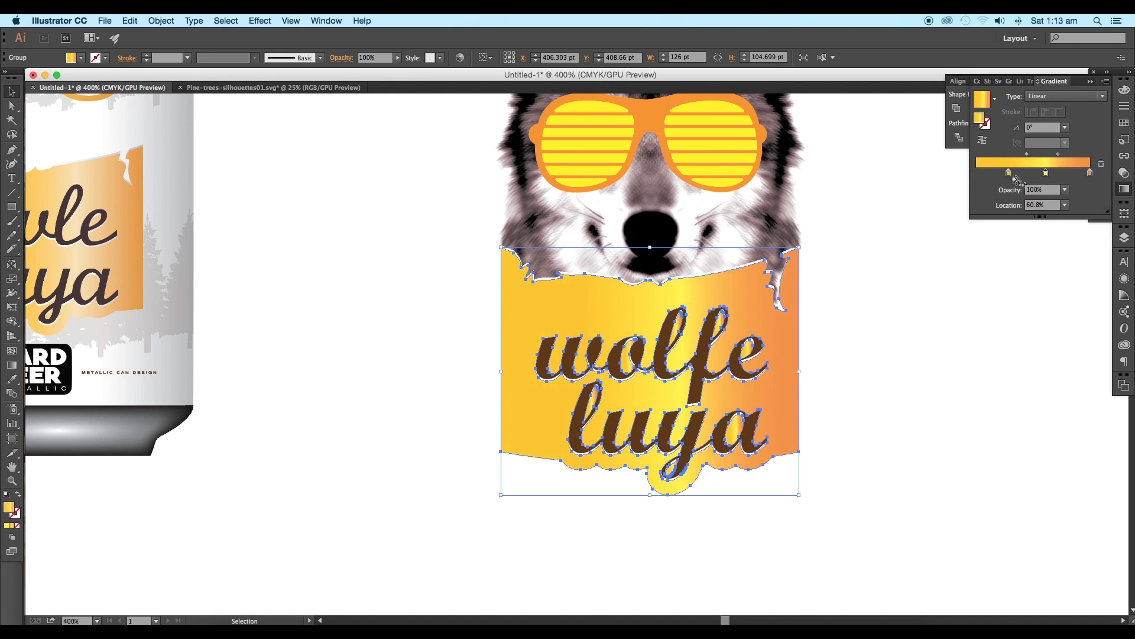
pyautogui.moveTo(1009, 173); pyautogui.dragTo(976, 174)
pyautogui.moveTo(692, 318)
pyautogui.mouseDown()
pyautogui.moveTo(783, 335)
pyautogui.moveTo(827, 359)
pyautogui.mouseUp()
# Recolour the middle gradient stop to a pale peach orange.
pyautogui.doubleClick(1046, 173)
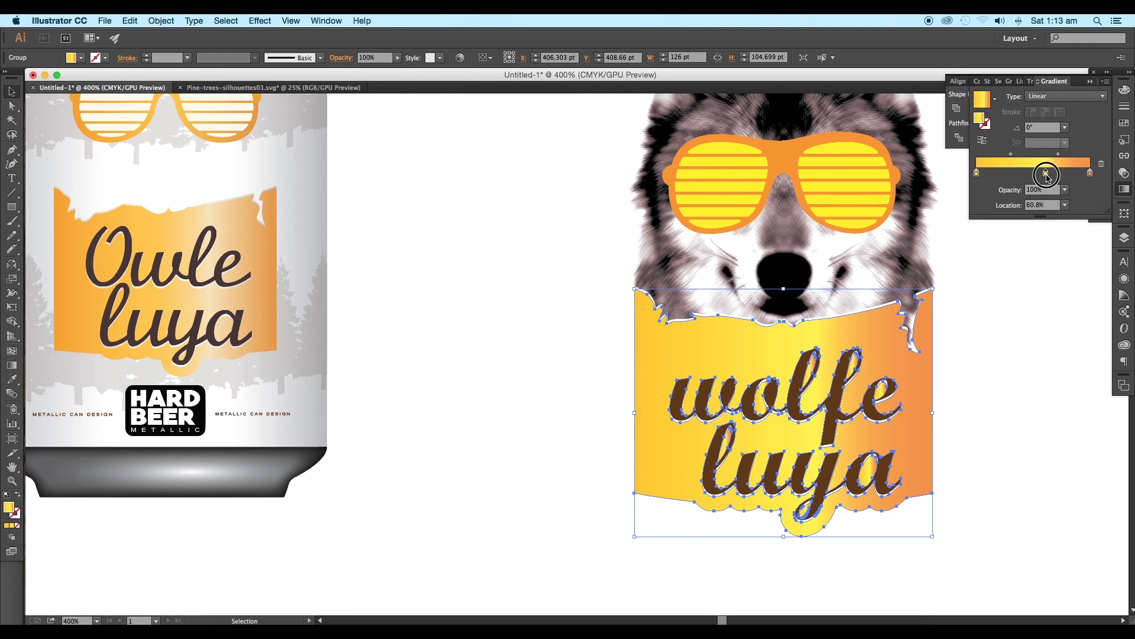
pyautogui.click(937, 236)
pyautogui.click(1052, 209)
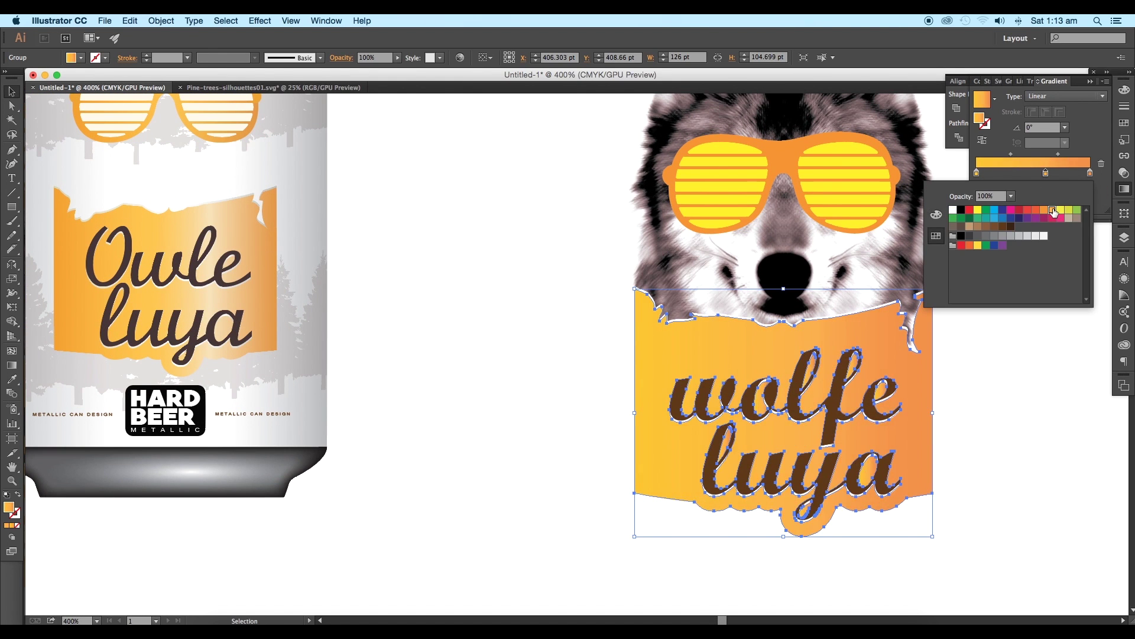
pyautogui.click(936, 214)
pyautogui.moveTo(1055, 248); pyautogui.dragTo(1024, 251)
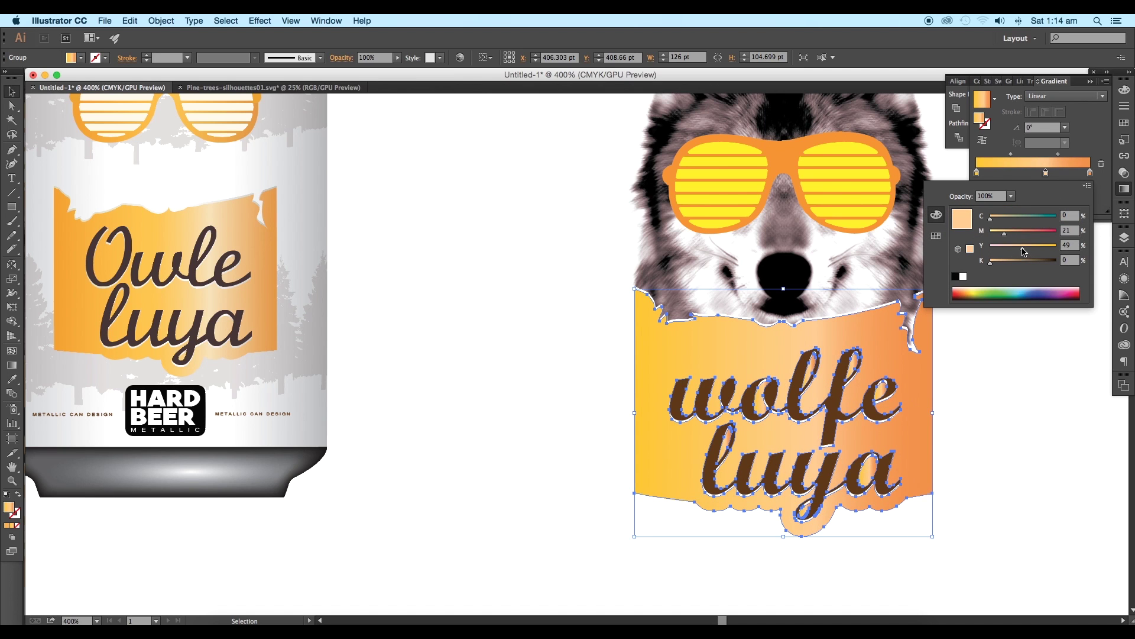
# Lighten the right gradient stop by lowering its HSB saturation.
pyautogui.doubleClick(1091, 173)
pyautogui.moveTo(1033, 248); pyautogui.dragTo(1041, 251)
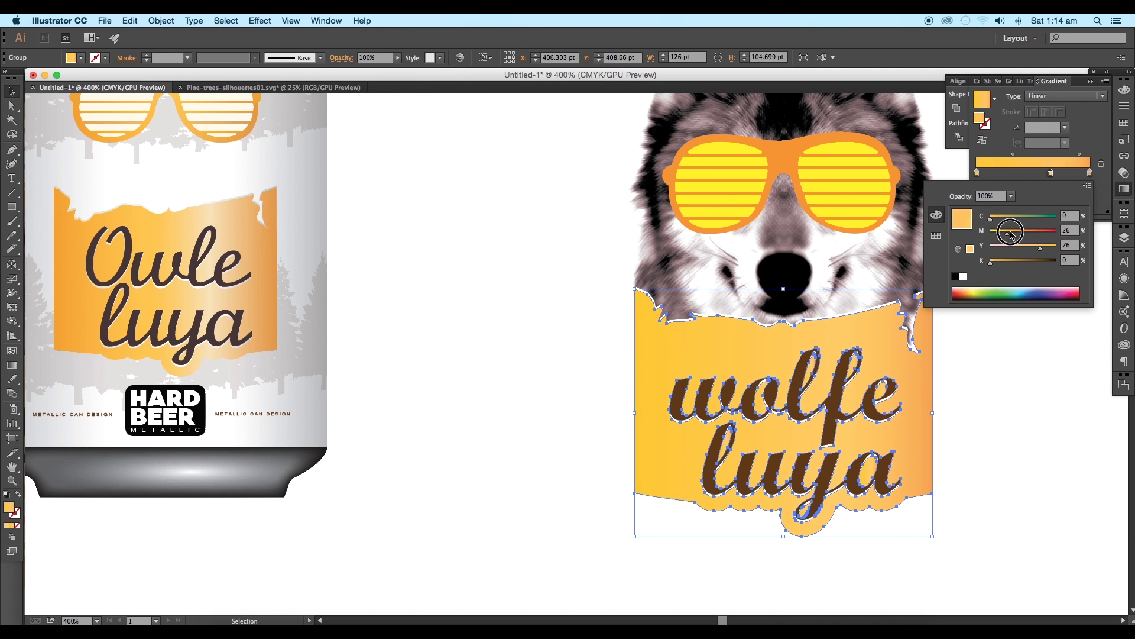
pyautogui.click(1087, 185)
pyautogui.click(1038, 218)
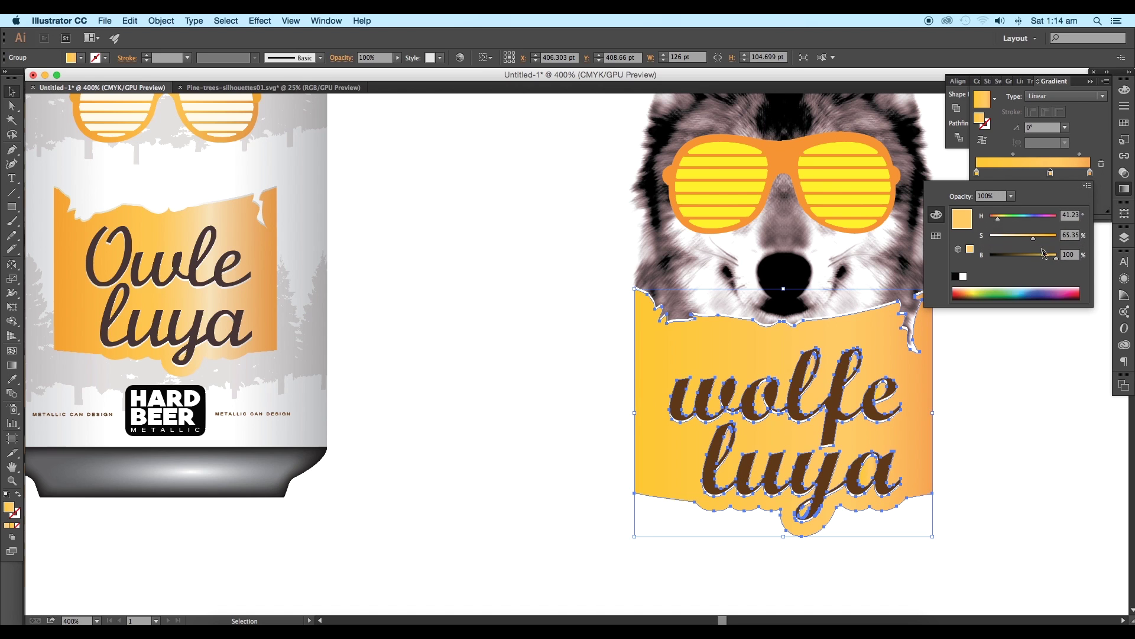
pyautogui.moveTo(1040, 236); pyautogui.dragTo(1009, 240)
# Deepen the left stop to a stronger orange and add another gradient stop.
pyautogui.doubleClick(976, 173)
pyautogui.click(1016, 232)
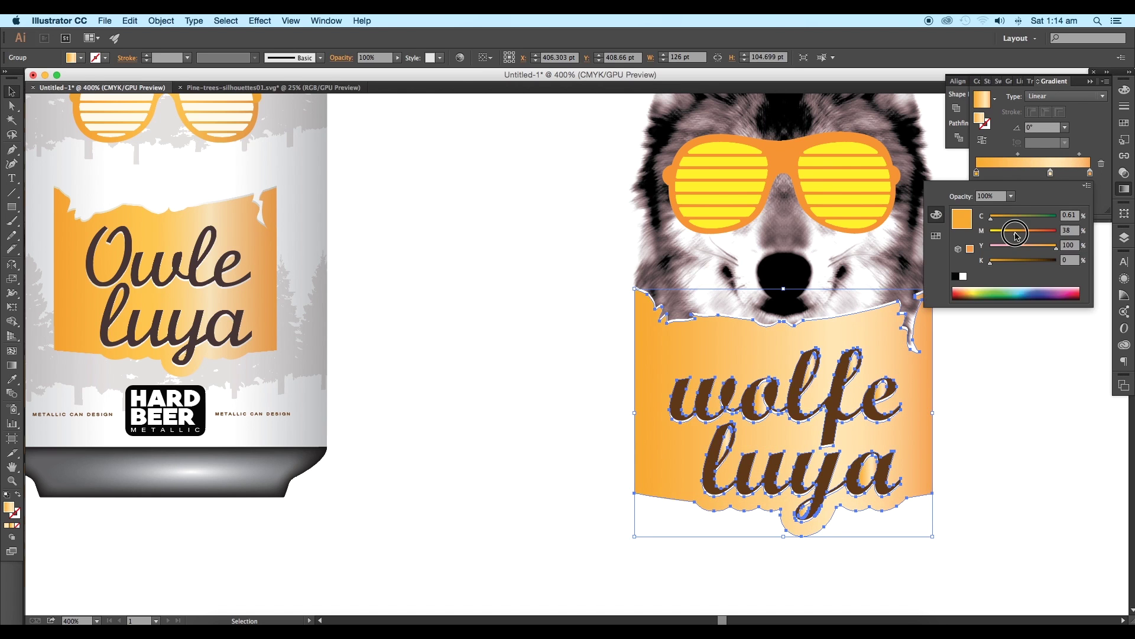
pyautogui.click(1023, 173)
pyautogui.doubleClick(1023, 173)
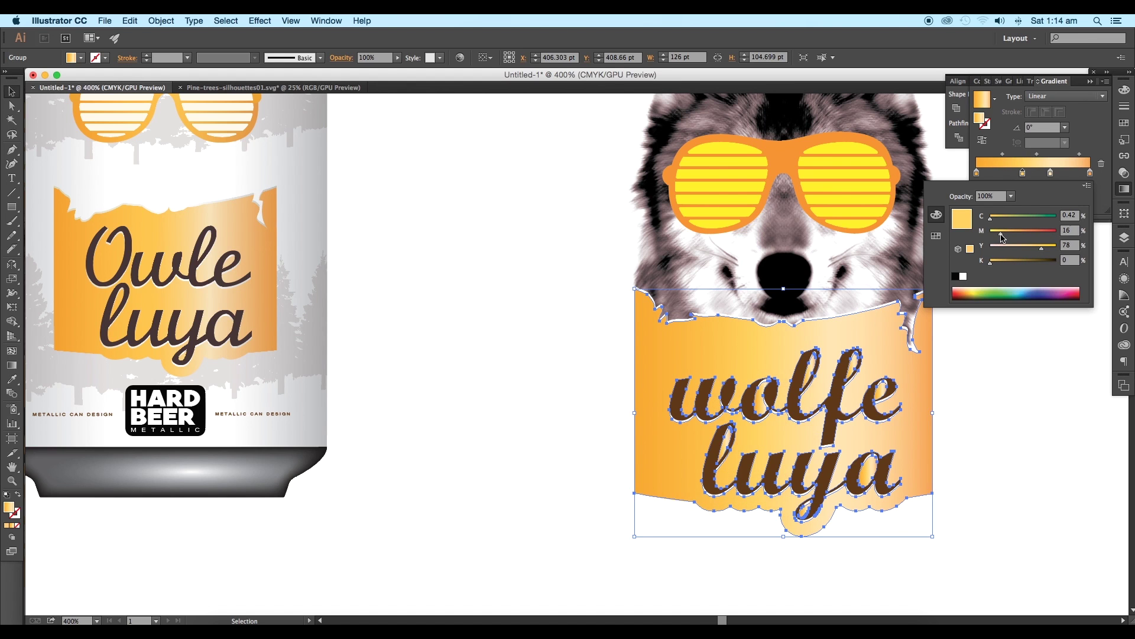
# Drag the gradient horizontally across the label with the Gradient tool.
pyautogui.click(12, 365)
pyautogui.scroll(-1, 429, 363)
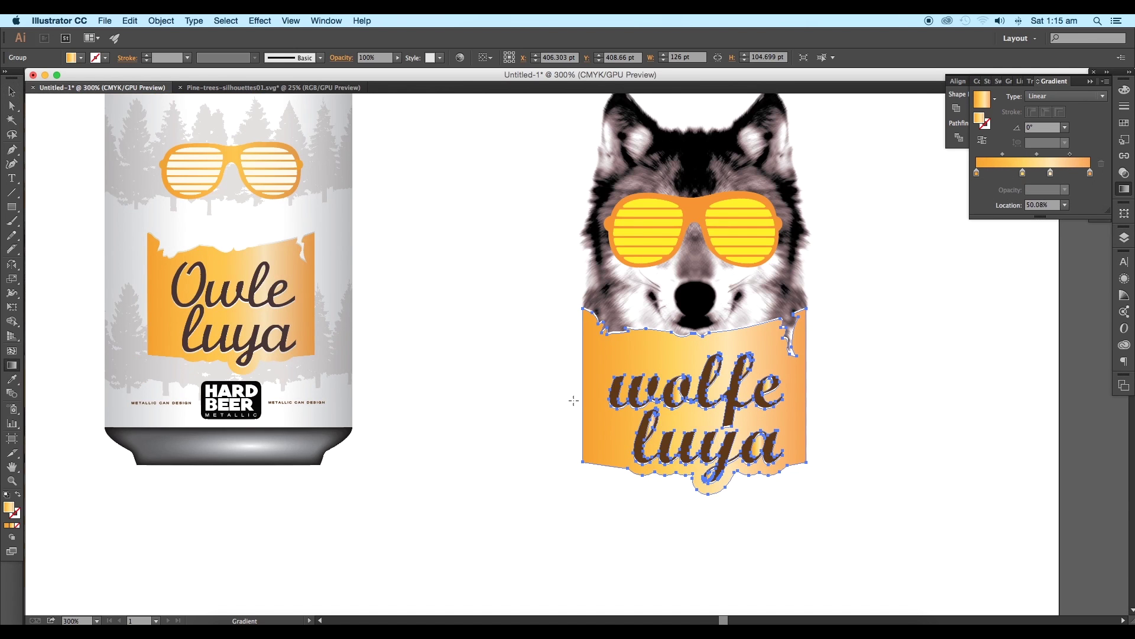
pyautogui.moveTo(582, 399); pyautogui.dragTo(777, 398)
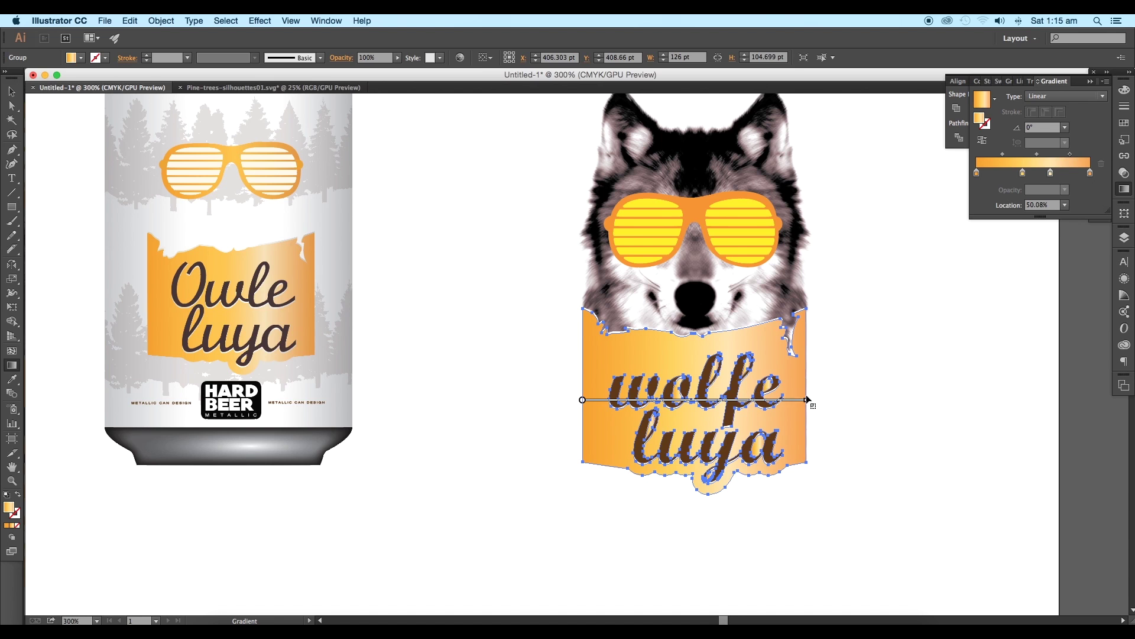
pyautogui.scroll(2, 414, 332)
# Select the wolf's sunglasses and ungroup them.
pyautogui.press('v')
pyautogui.click(669, 278)
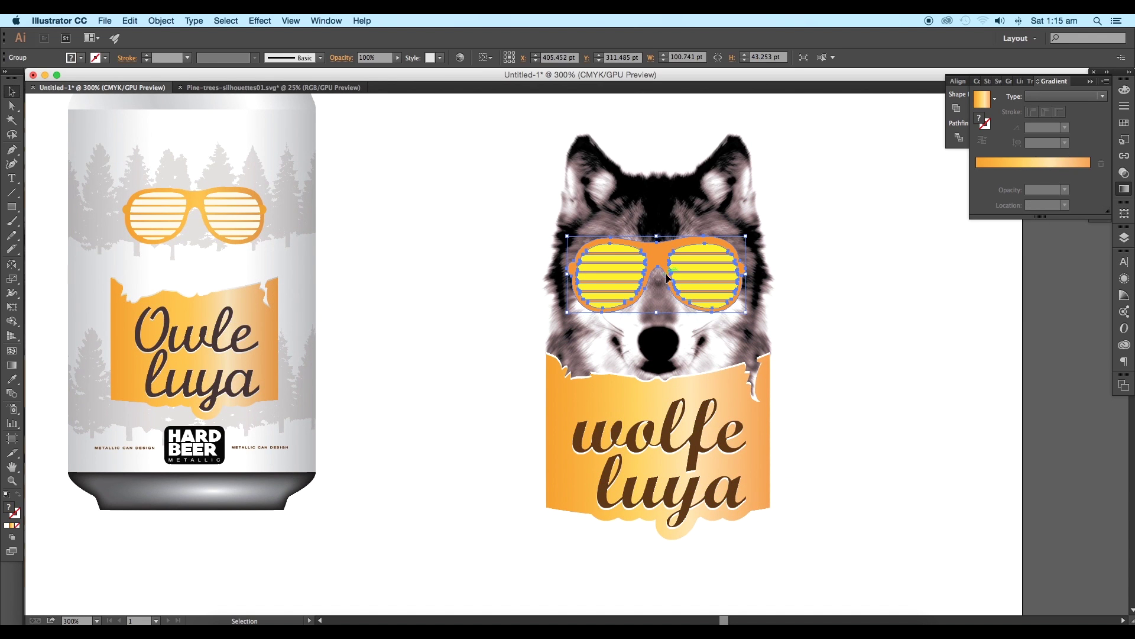
pyautogui.rightClick(695, 304)
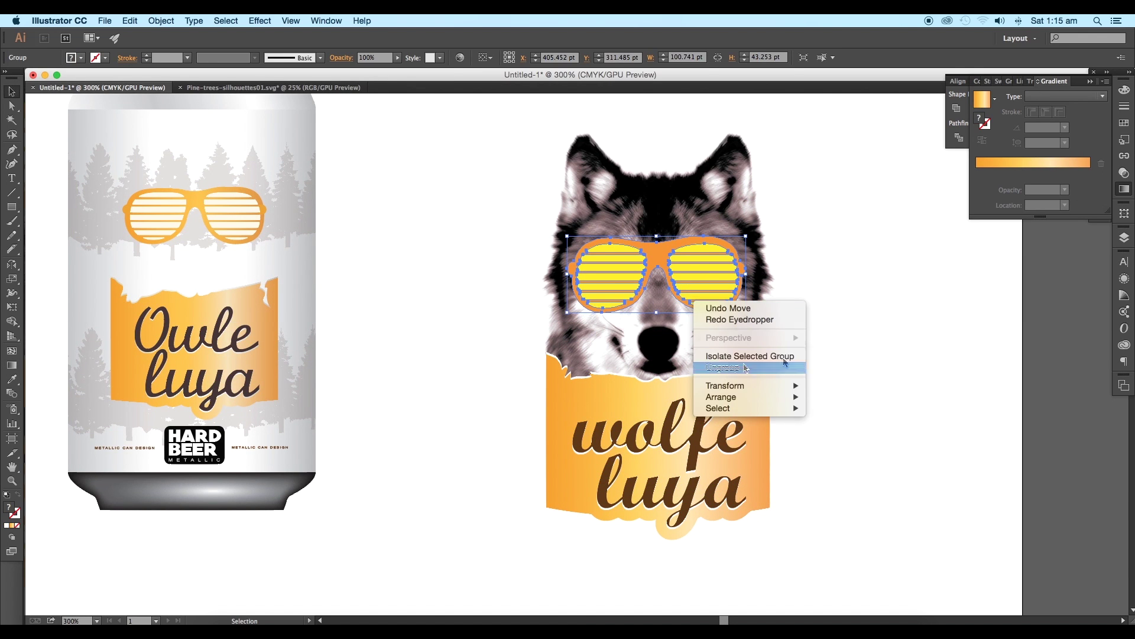
pyautogui.press('super+shift+a')
# Eyedropper the label's yellow-orange gradient onto the glasses frame.
pyautogui.click(659, 248)
pyautogui.press('i')
pyautogui.click(680, 388)
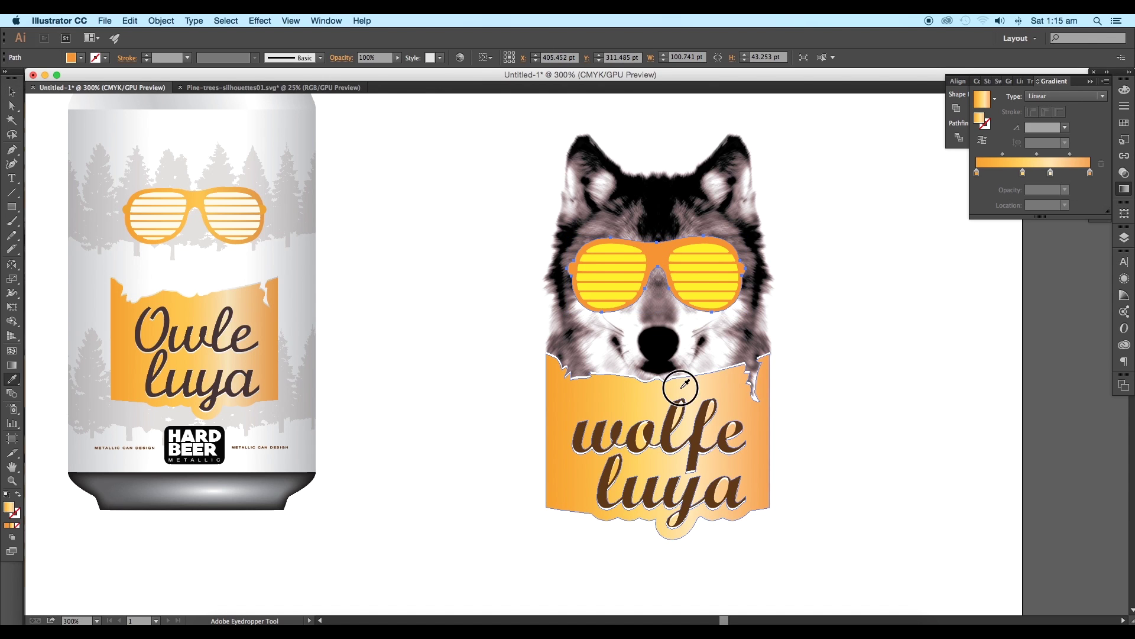
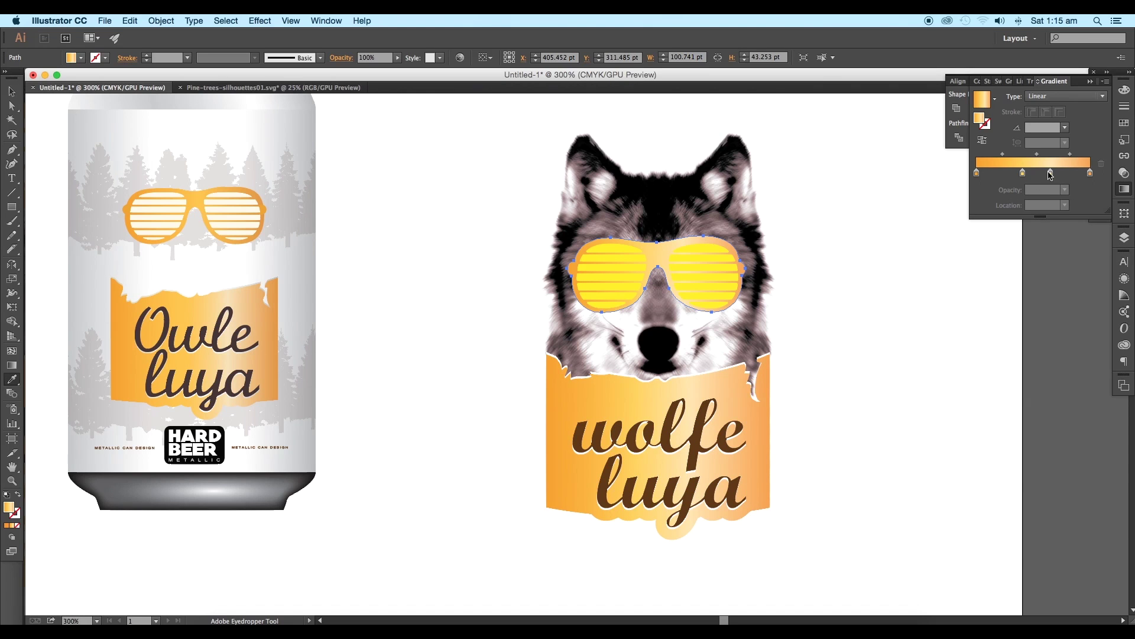
# Remove an extra gradient stop and fill the glasses lenses with pale cream #ffebc7.
pyautogui.moveTo(1051, 173)
pyautogui.mouseDown()
pyautogui.moveTo(1029, 195)
pyautogui.moveTo(1036, 174)
pyautogui.mouseUp()
pyautogui.press('v')
pyautogui.click(719, 333)
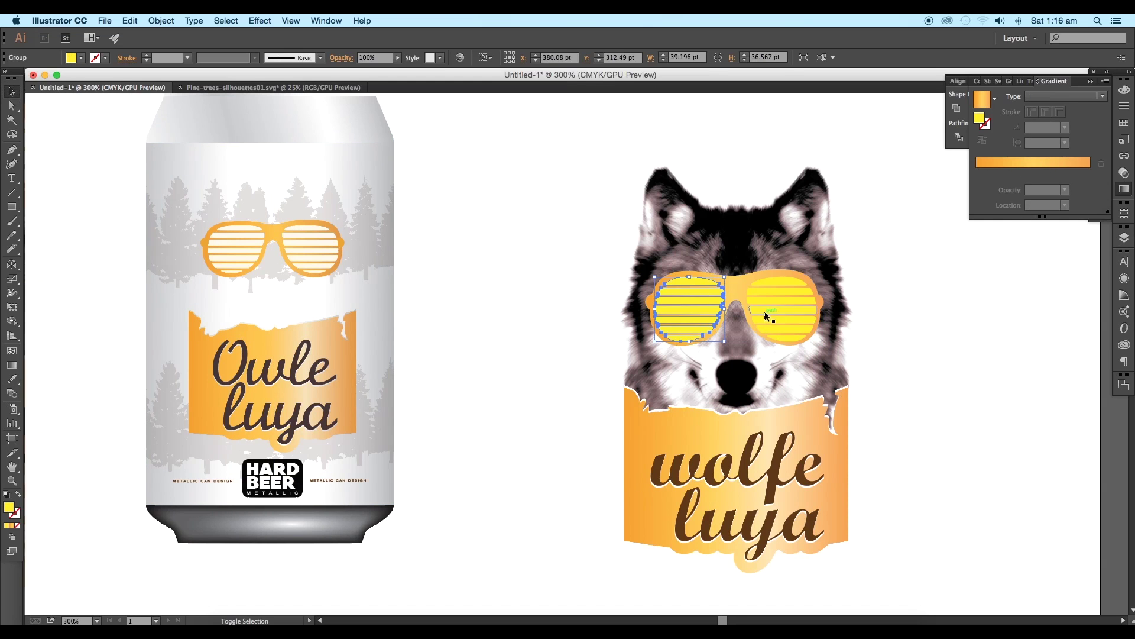
pyautogui.doubleClick(9, 507)
pyautogui.click(647, 303)
pyautogui.click(940, 307)
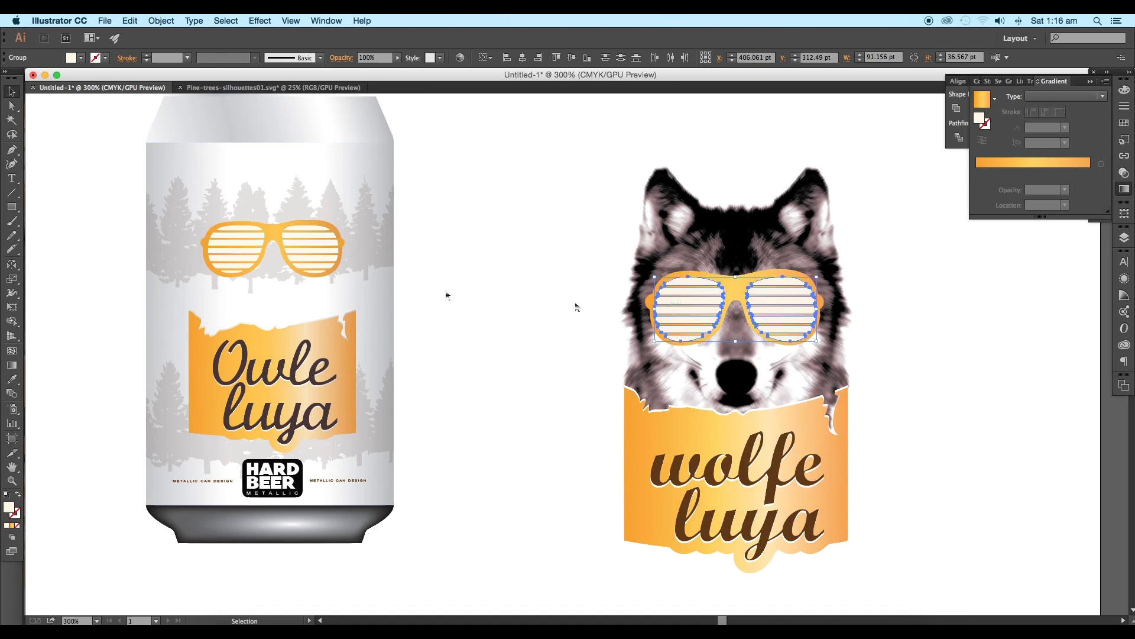
pyautogui.click(423, 235)
pyautogui.hscroll(1, 670, 330)
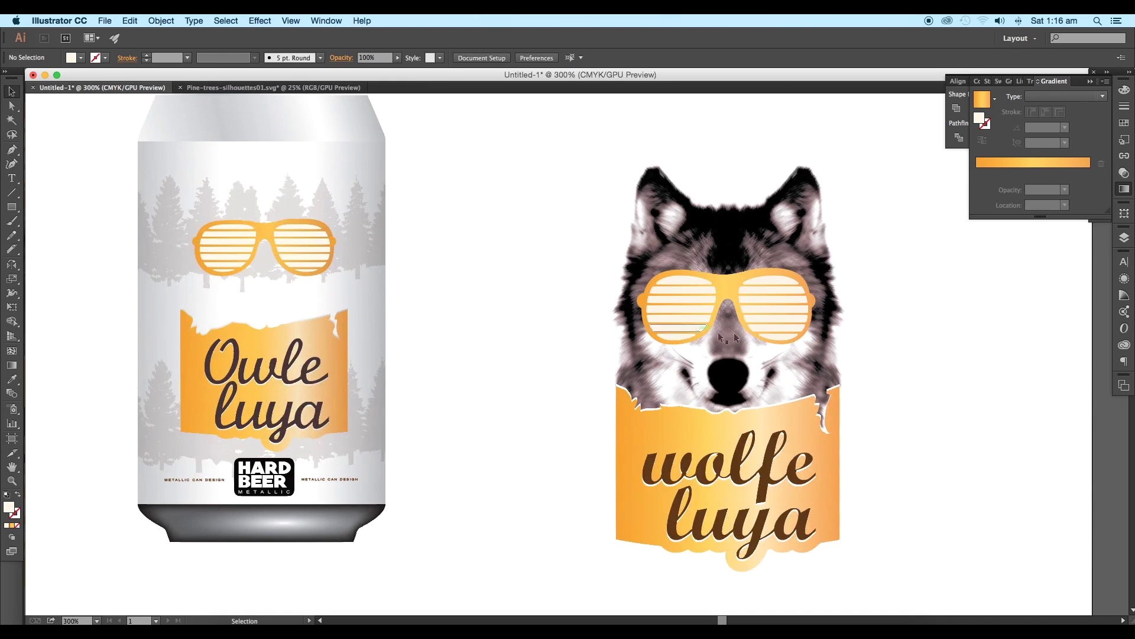
# Lighten the frame gradient's left and middle stops to a softer orange with less magenta.
pyautogui.click(734, 284)
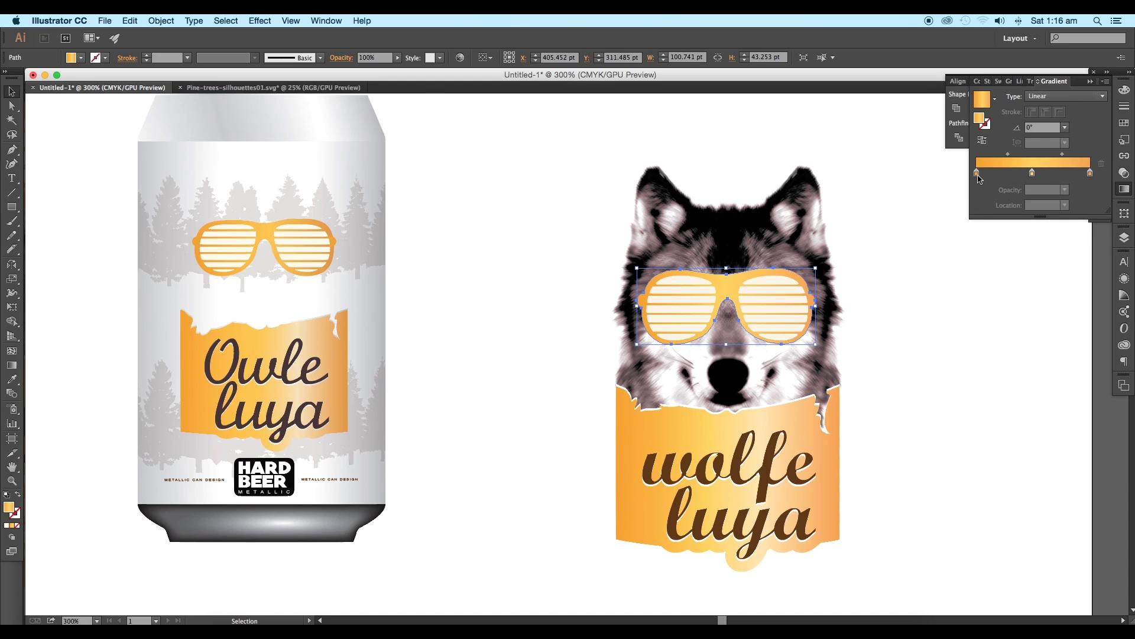
pyautogui.doubleClick(977, 173)
pyautogui.moveTo(999, 262); pyautogui.dragTo(990, 262)
pyautogui.moveTo(1056, 246); pyautogui.dragTo(1044, 245)
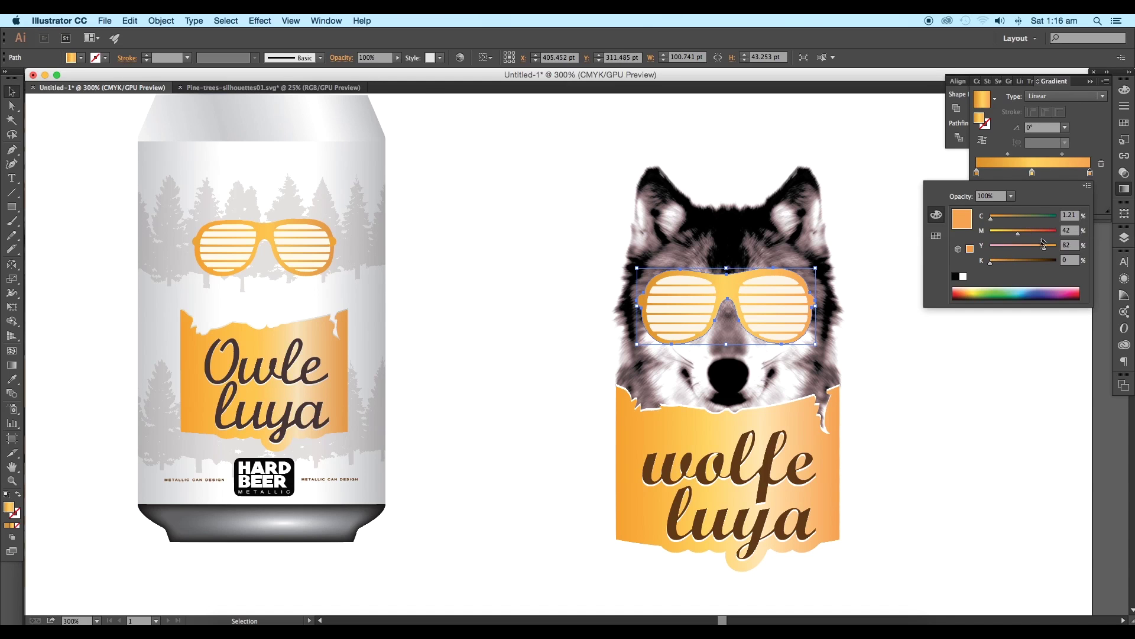
pyautogui.click(997, 263)
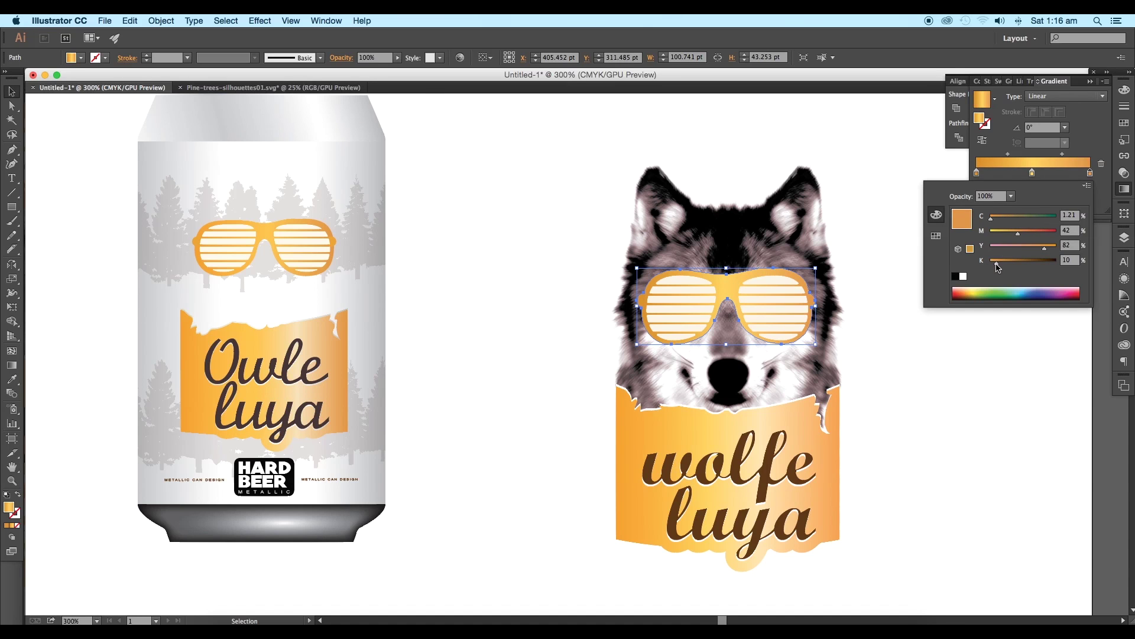
pyautogui.doubleClick(1033, 173)
pyautogui.moveTo(1018, 234); pyautogui.dragTo(1013, 234)
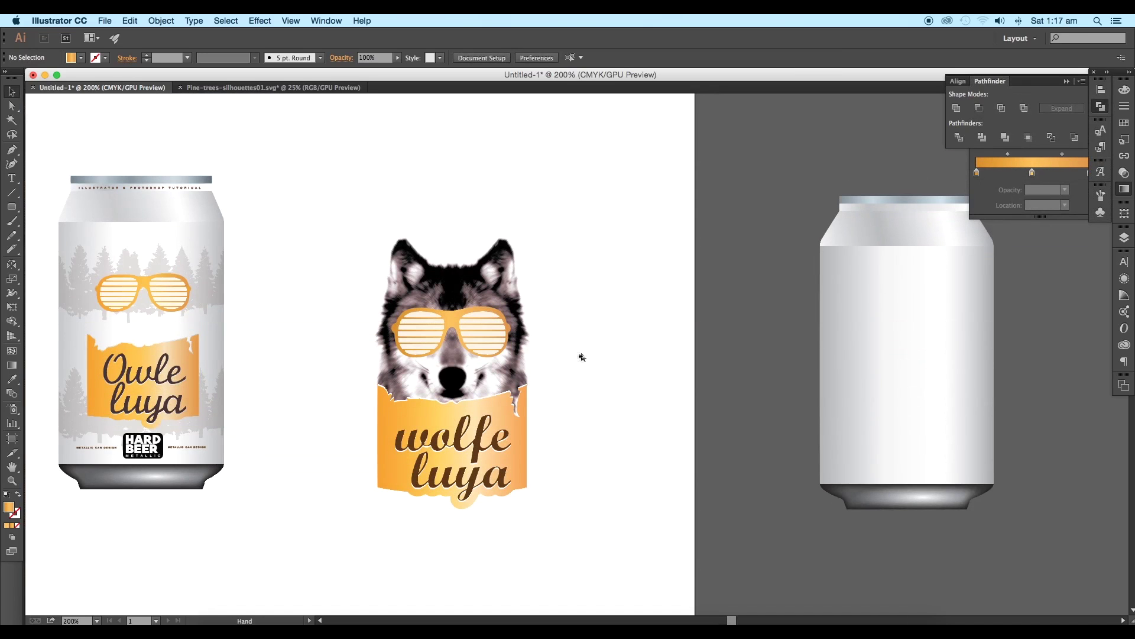
# Move the wolf label and glasses off the artboard and set the blank can beside the labelled can.
pyautogui.click(213, 296)
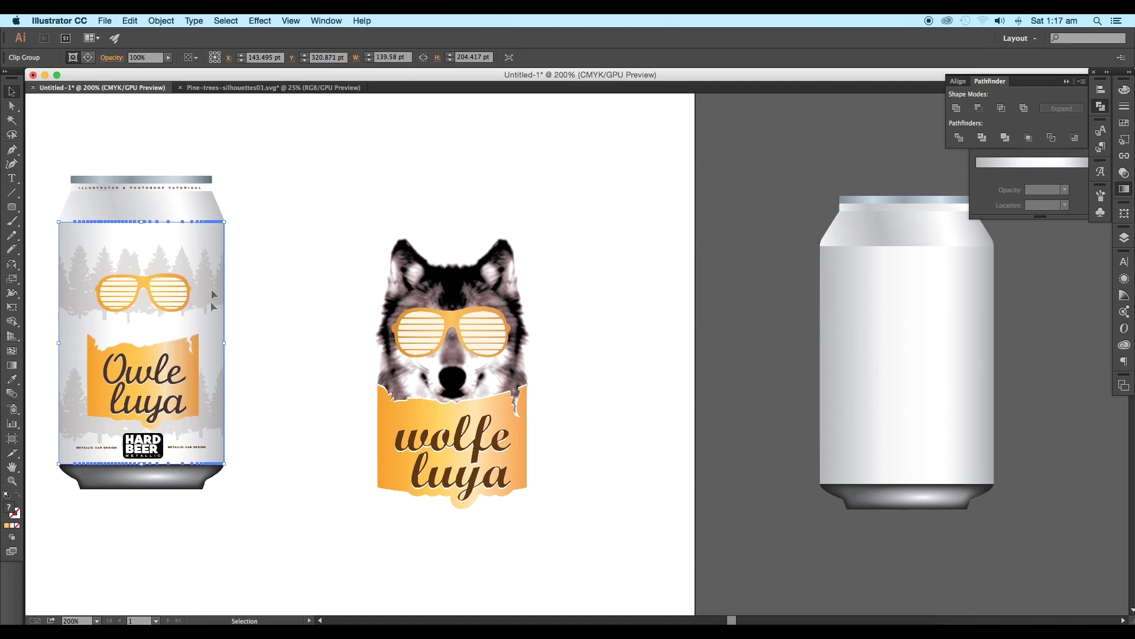
pyautogui.moveTo(782, 179); pyautogui.dragTo(1006, 507)
pyautogui.hotkey('ctrl', '-')
pyautogui.moveTo(702, 465); pyautogui.dragTo(534, 281)
pyautogui.hotkey('ctrl', '-')
pyautogui.moveTo(582, 402); pyautogui.dragTo(987, 402)
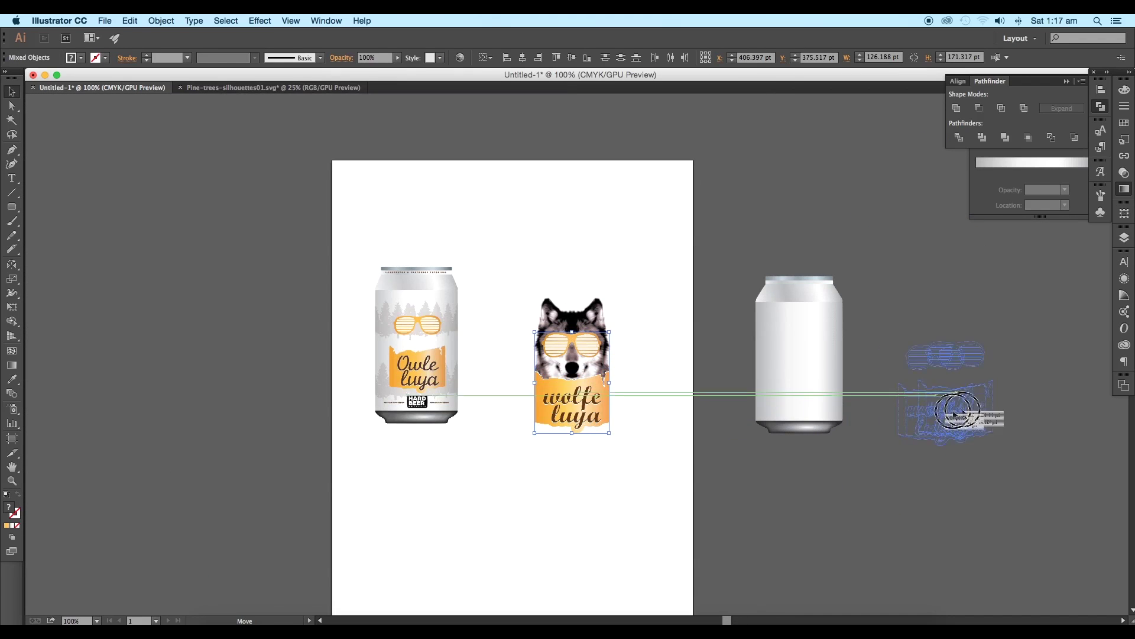
pyautogui.moveTo(800, 388); pyautogui.dragTo(581, 388)
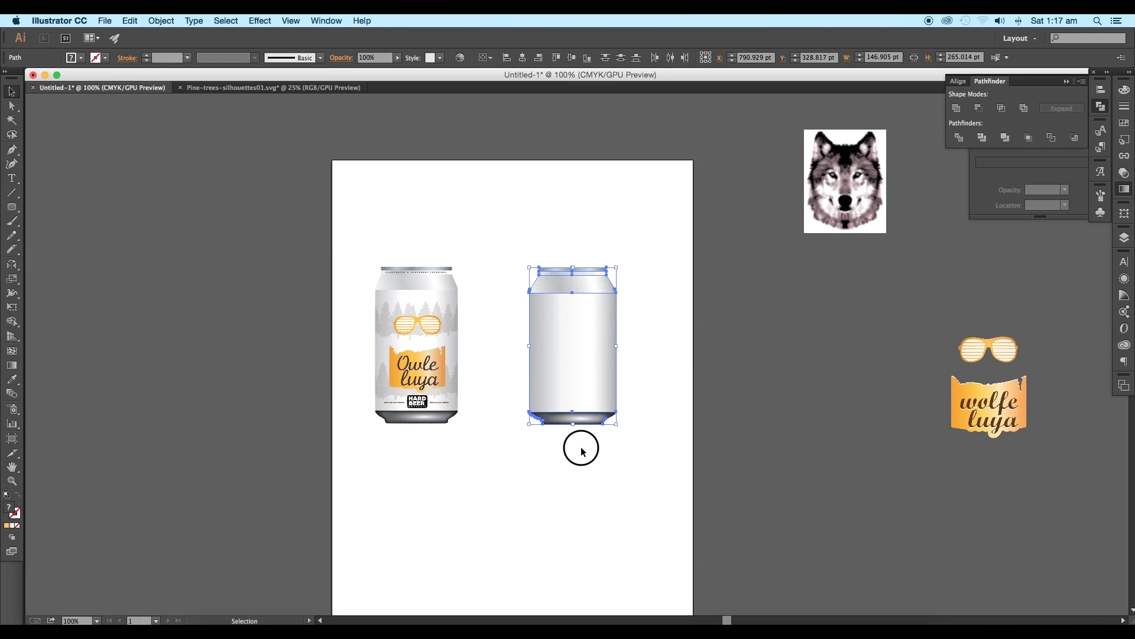
# Drag the tree group from Pine-trees-silhouettes01.svg into the can document and shrink it.
pyautogui.scroll(2, 583, 414)
pyautogui.scroll(3, 582, 409)
pyautogui.click(285, 88)
pyautogui.click(722, 520)
pyautogui.click(704, 452)
pyautogui.moveTo(704, 452); pyautogui.dragTo(94, 193)
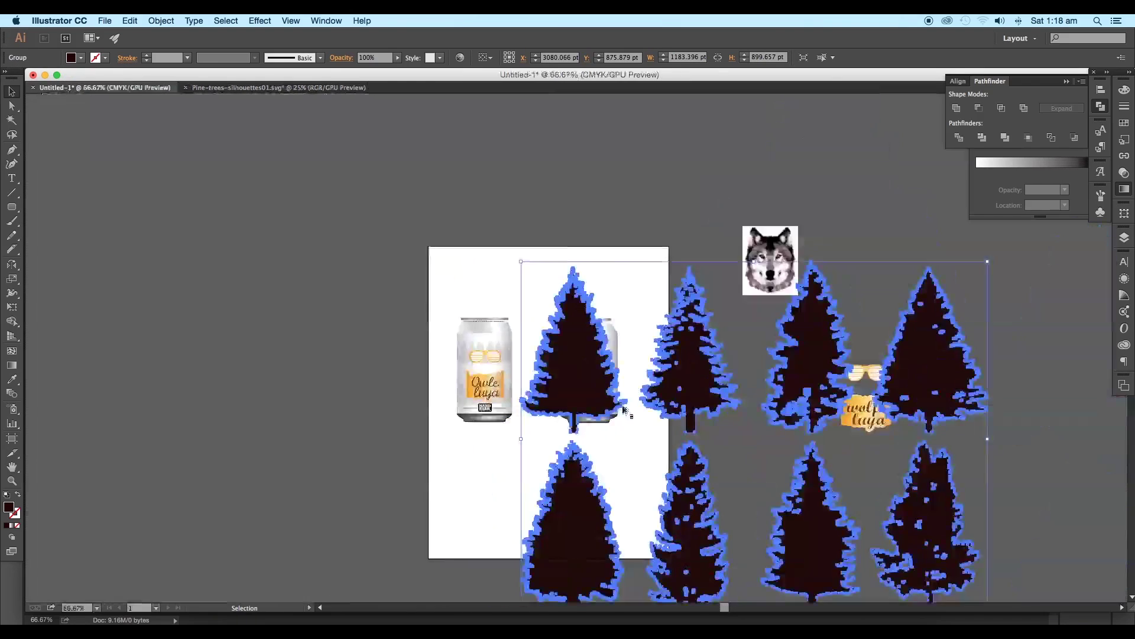
pyautogui.moveTo(80, 87); pyautogui.dragTo(393, 355)
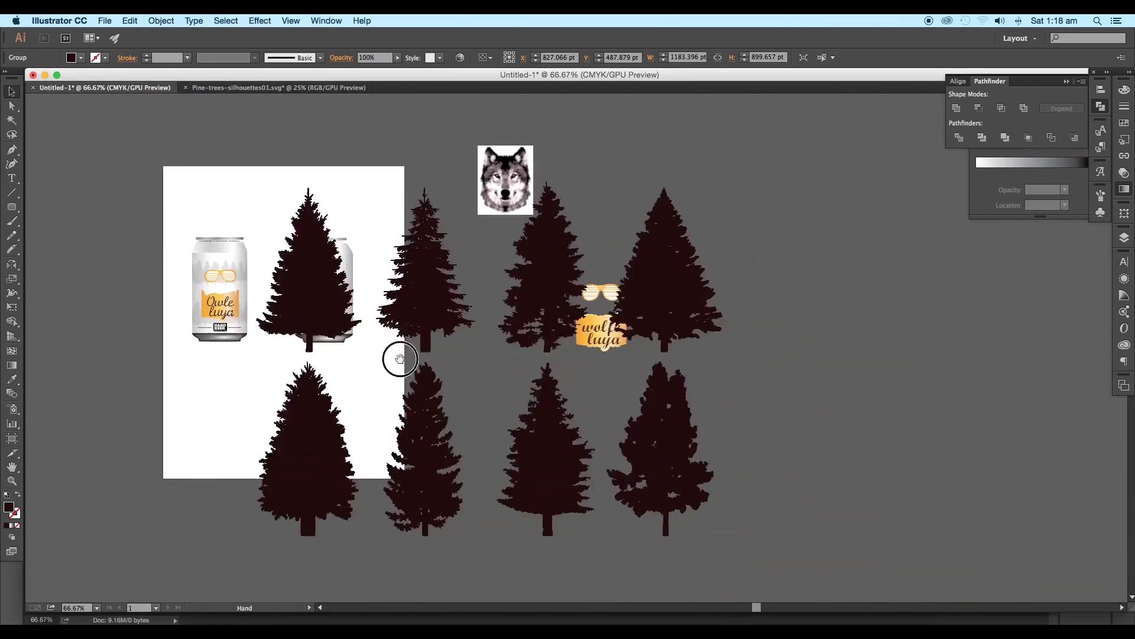
pyautogui.moveTo(718, 181)
pyautogui.mouseDown()
pyautogui.moveTo(489, 377)
pyautogui.moveTo(395, 306)
pyautogui.mouseUp()
pyautogui.hotkey('ctrl', '=')
pyautogui.hotkey('ctrl', '=')
pyautogui.hotkey('ctrl', '=')
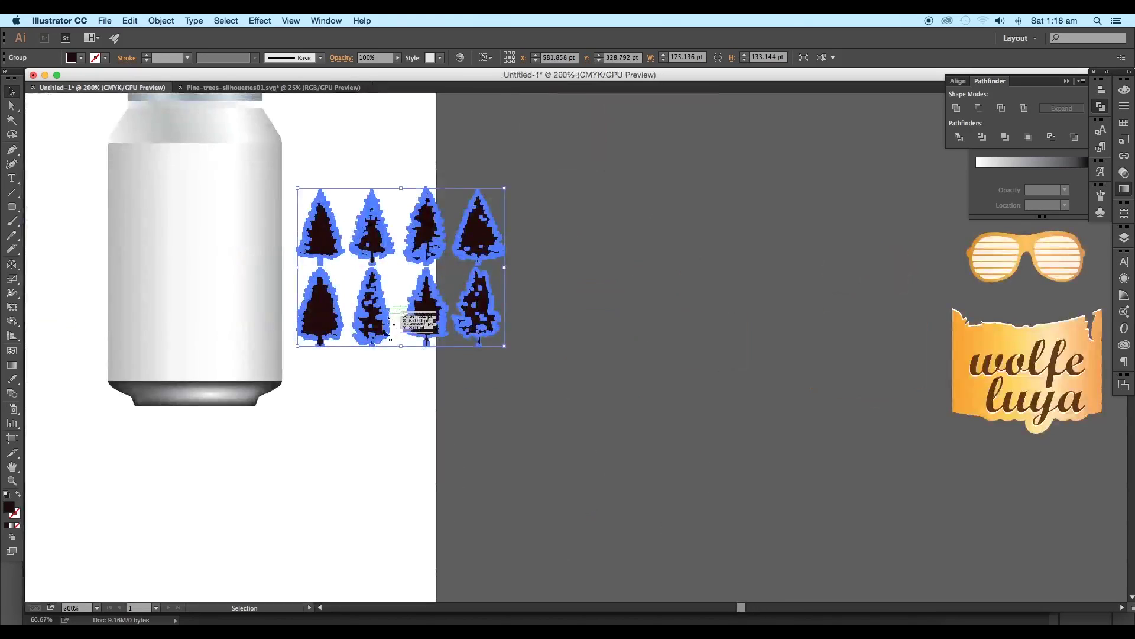
# Ungroup the pine-tree group twice into separate tree shapes.
pyautogui.rightClick(680, 259)
pyautogui.click(707, 323)
pyautogui.rightClick(683, 319)
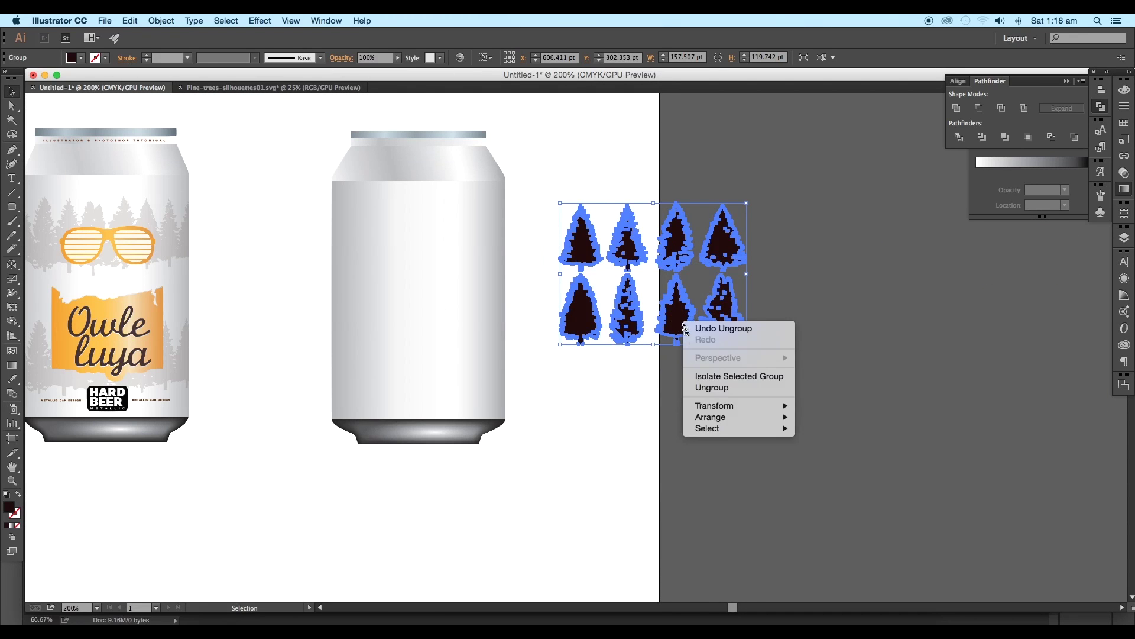
pyautogui.click(707, 385)
pyautogui.click(836, 290)
pyautogui.click(723, 310)
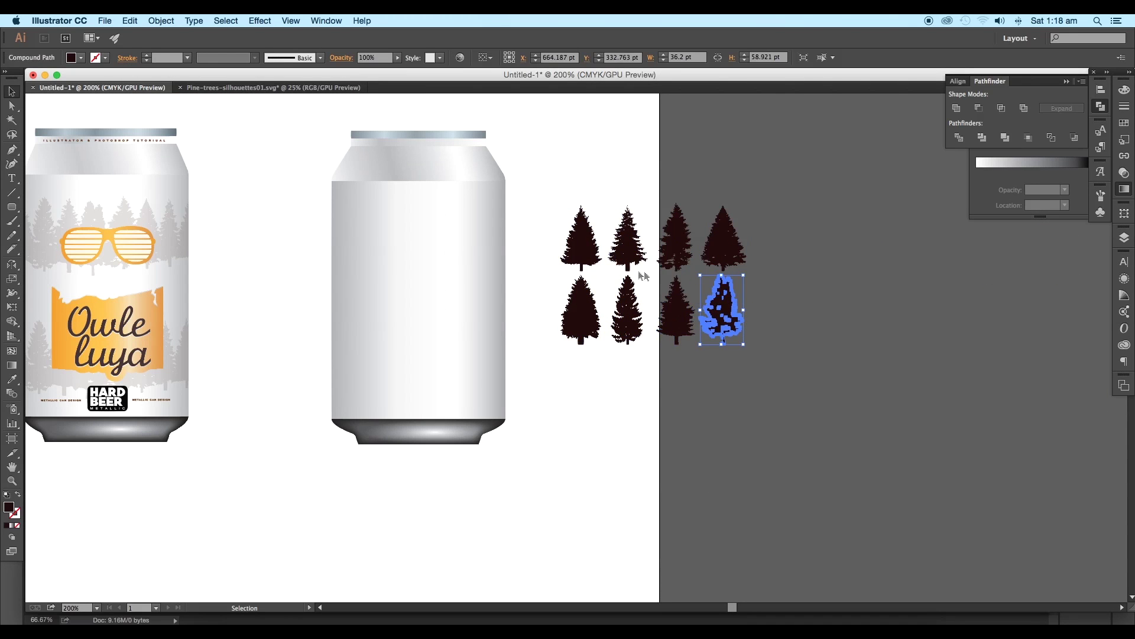
# Line the trees into one overlapping row on the blank can, with a duplicate row lower.
pyautogui.moveTo(634, 254)
pyautogui.mouseDown()
pyautogui.moveTo(613, 254)
pyautogui.moveTo(712, 242)
pyautogui.mouseUp()
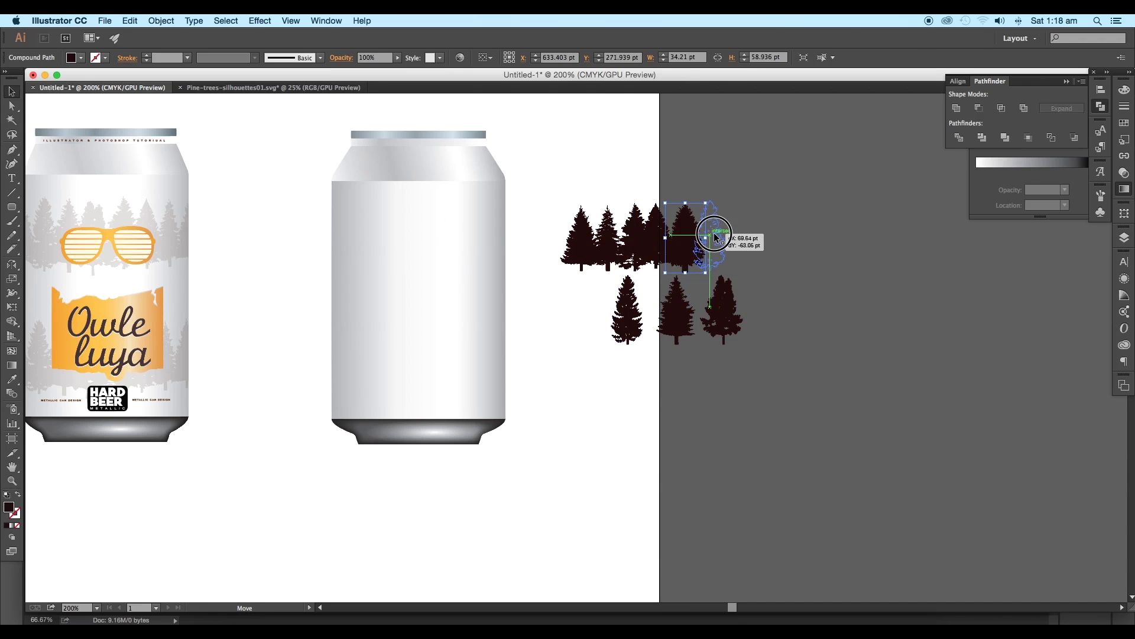
pyautogui.moveTo(627, 319); pyautogui.dragTo(695, 260)
pyautogui.moveTo(677, 320); pyautogui.dragTo(709, 263)
pyautogui.moveTo(712, 342)
pyautogui.mouseDown()
pyautogui.moveTo(751, 277)
pyautogui.moveTo(550, 172)
pyautogui.mouseUp()
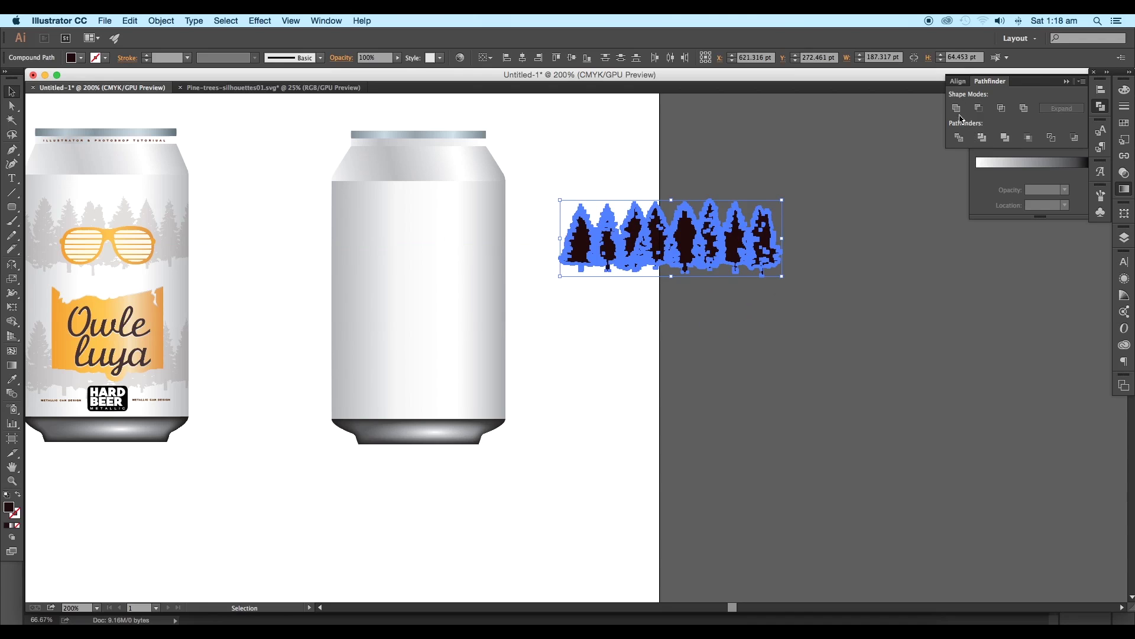
pyautogui.click(913, 200)
pyautogui.moveTo(704, 260); pyautogui.dragTo(467, 259)
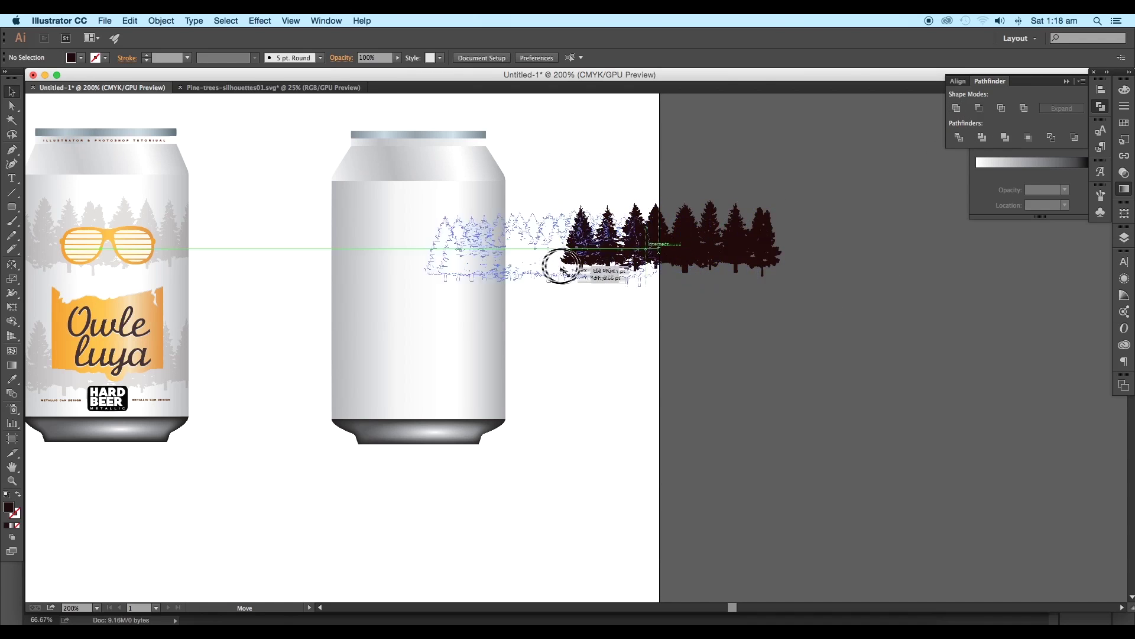
pyautogui.moveTo(467, 259)
pyautogui.mouseDown()
pyautogui.moveTo(666, 311)
pyautogui.moveTo(665, 383)
pyautogui.mouseUp()
pyautogui.scroll(-2, 665, 383)
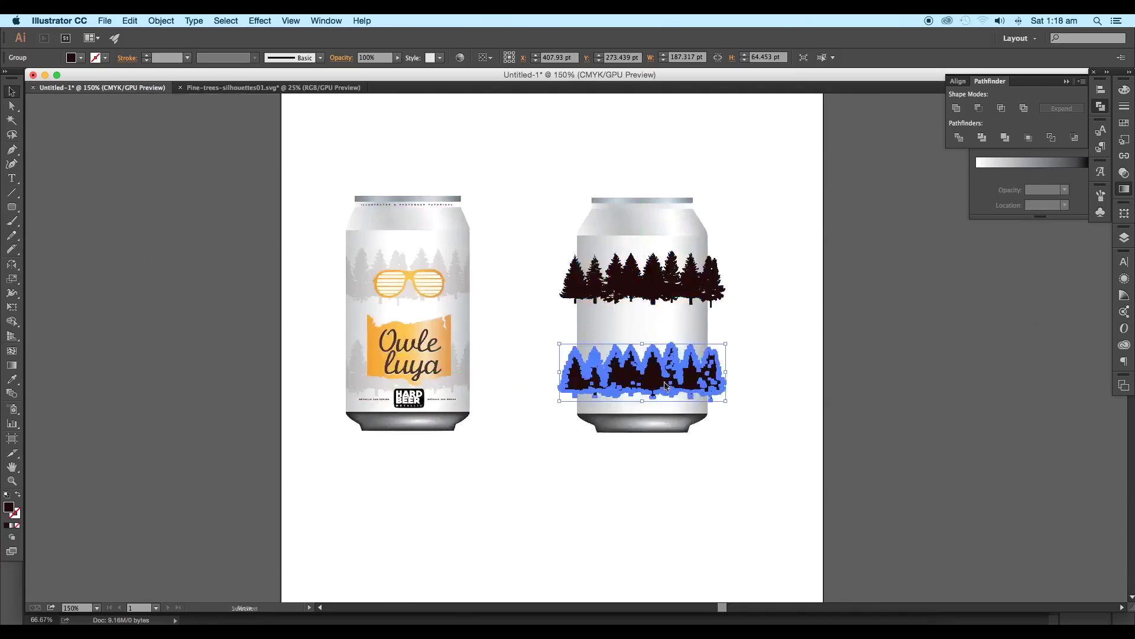
# Select the tree-row group and check its transparency settings on the can.
pyautogui.scroll(3, 680, 374)
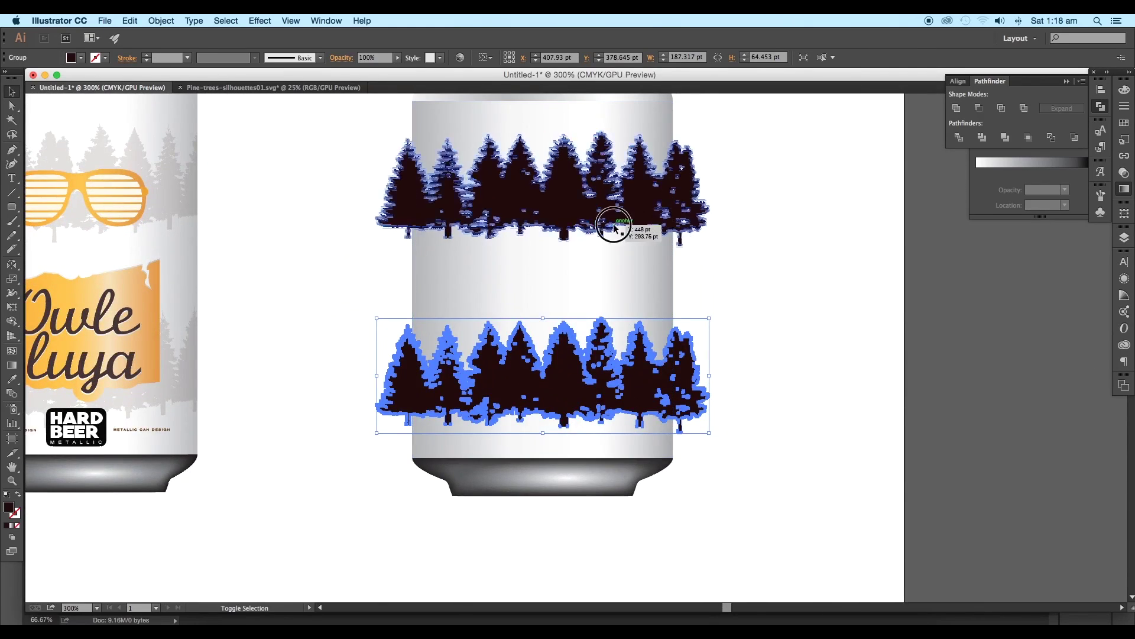
pyautogui.keyDown('shift'); pyautogui.click(608, 228); pyautogui.keyUp('shift')
pyautogui.click(1125, 172)
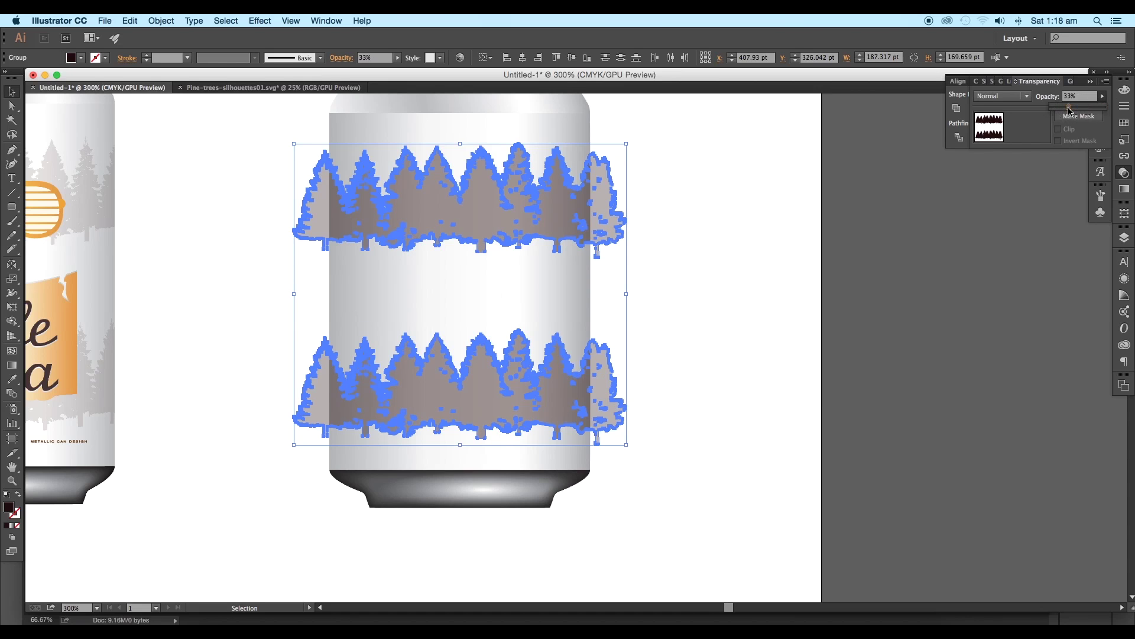
pyautogui.click(692, 312)
pyautogui.moveTo(693, 313)
pyautogui.mouseDown()
pyautogui.moveTo(806, 342)
pyautogui.moveTo(850, 340)
pyautogui.moveTo(838, 342)
pyautogui.mouseUp()
pyautogui.click(679, 275)
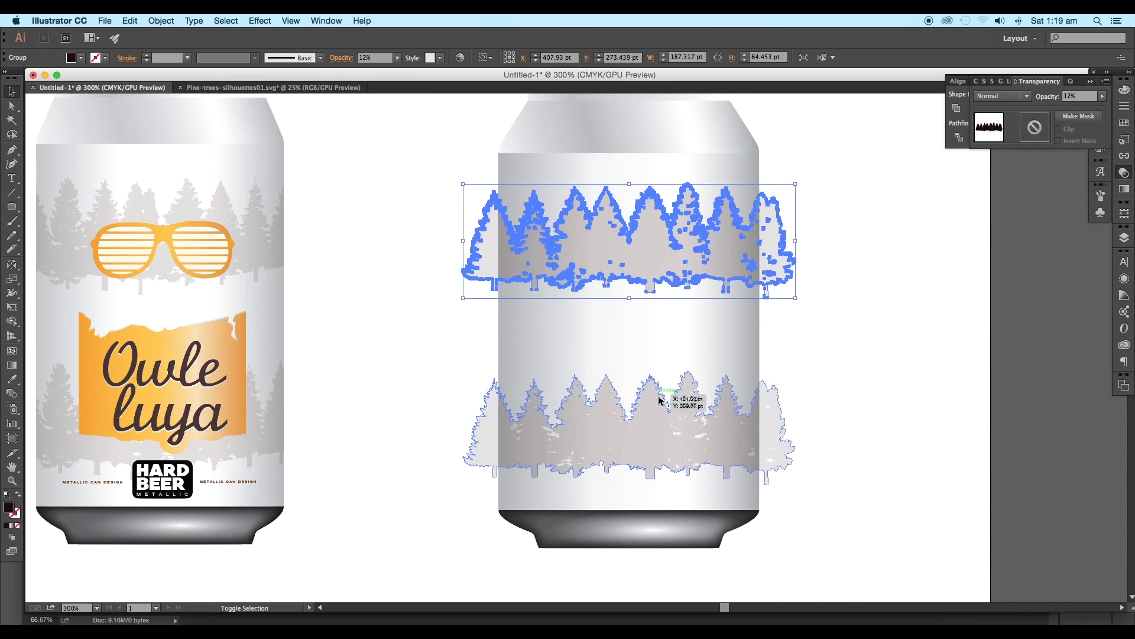
pyautogui.press('a')
pyautogui.press('v')
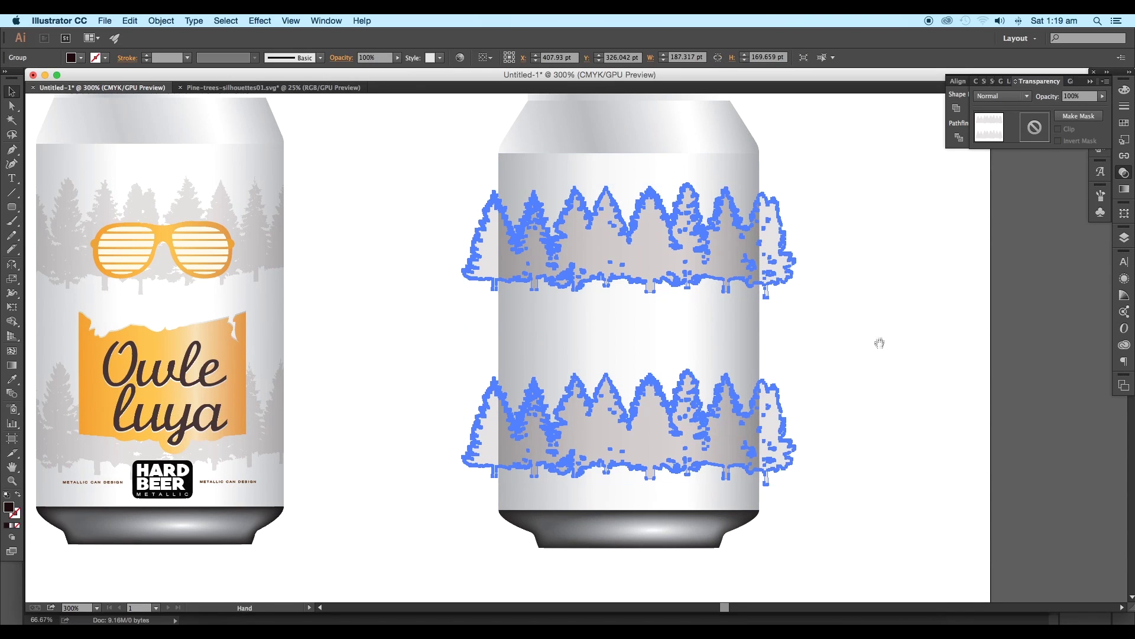
pyautogui.scroll(1, 875, 347)
# Bring the can body shape in front of the tree rows.
pyautogui.click(726, 345)
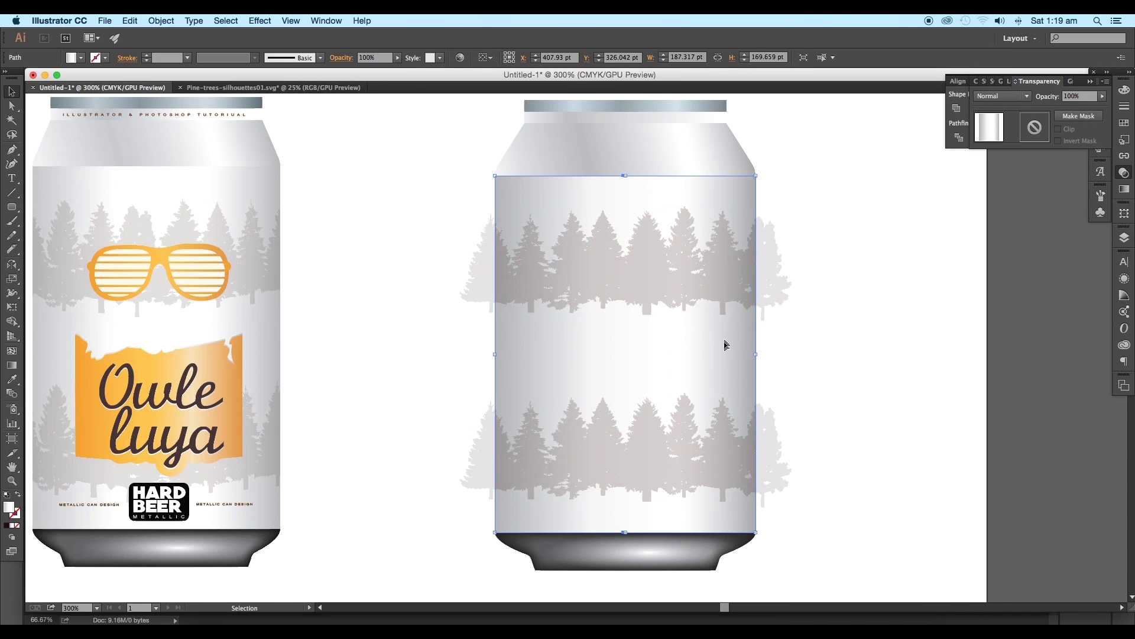
pyautogui.rightClick(684, 357)
pyautogui.moveTo(711, 517)
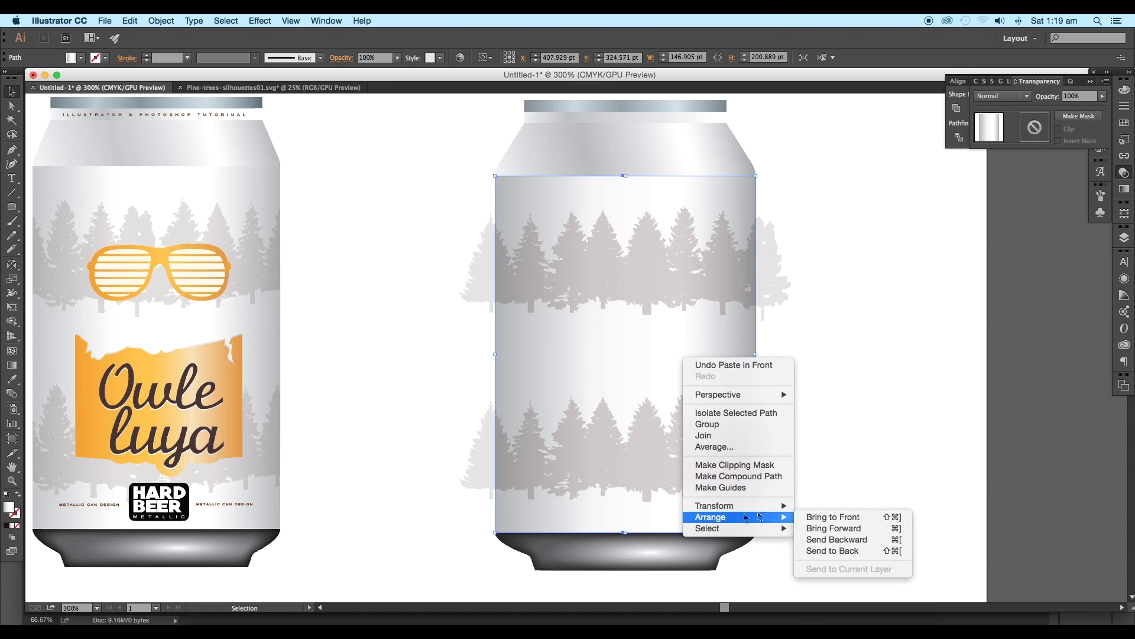
pyautogui.click(828, 516)
pyautogui.click(828, 421)
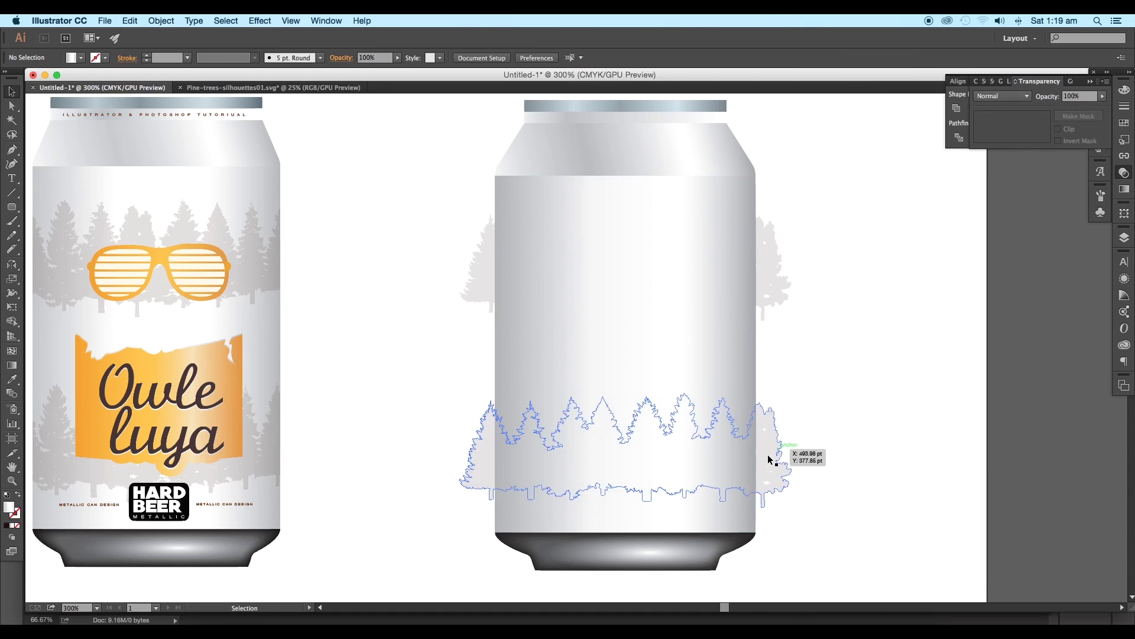
# Make a clipping mask of the can body over the tree rows and enter the clip group.
pyautogui.click(781, 291)
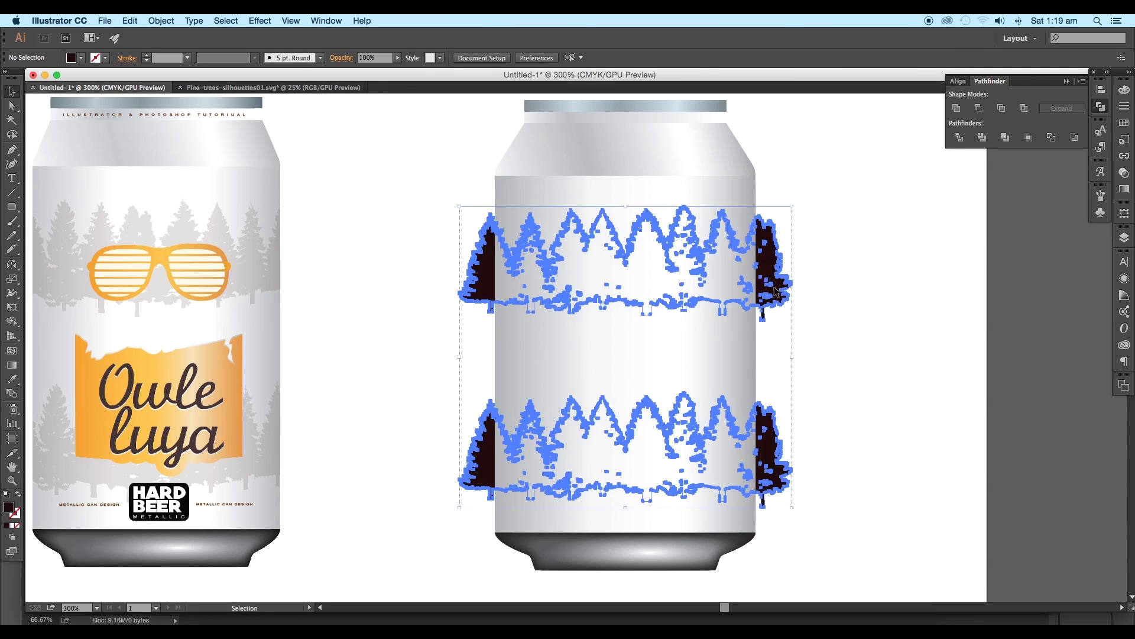
pyautogui.keyDown('shift'); pyautogui.click(737, 203); pyautogui.keyUp('shift')
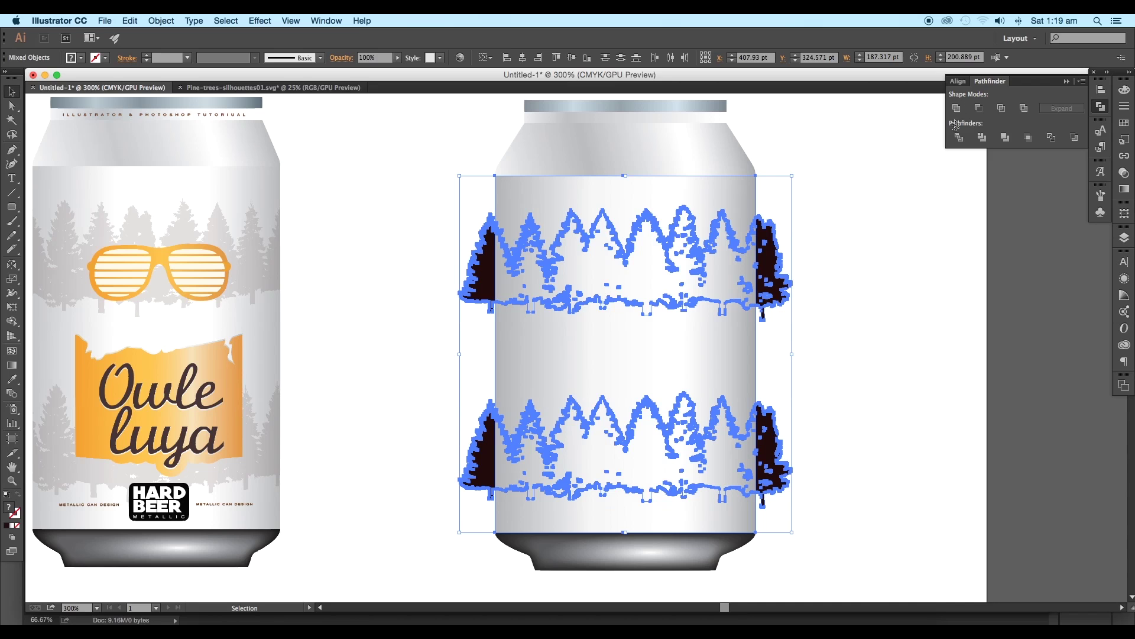
pyautogui.rightClick(698, 305)
pyautogui.click(747, 375)
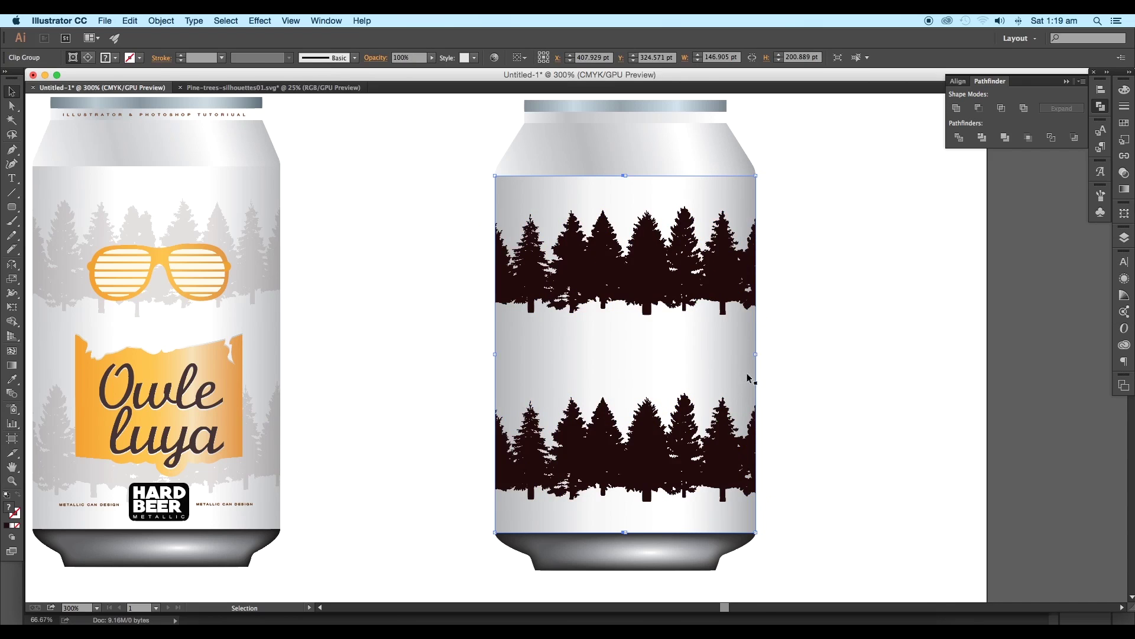
pyautogui.doubleClick(704, 306)
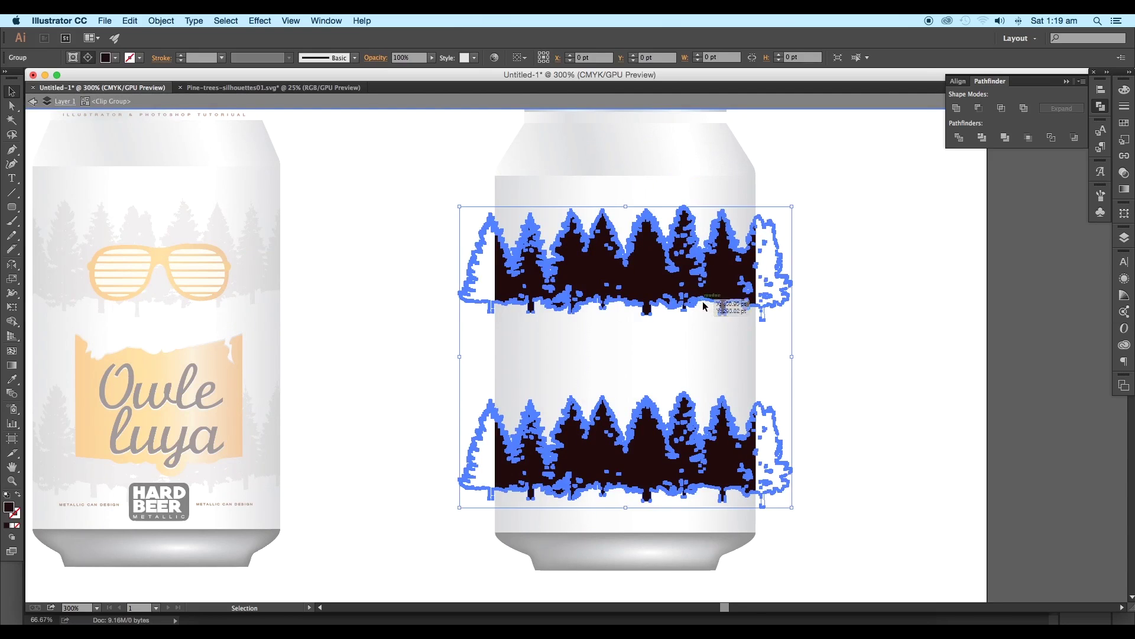
# Set the clipped tree rows to 37% opacity with Multiply blend mode.
pyautogui.click(1126, 172)
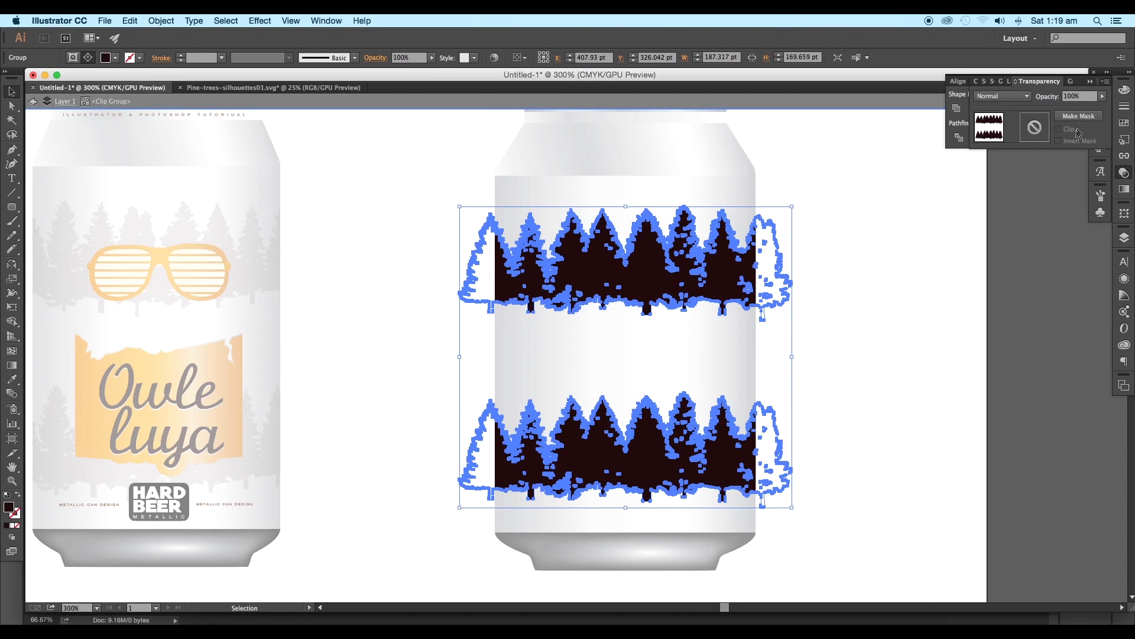
pyautogui.click(1073, 107)
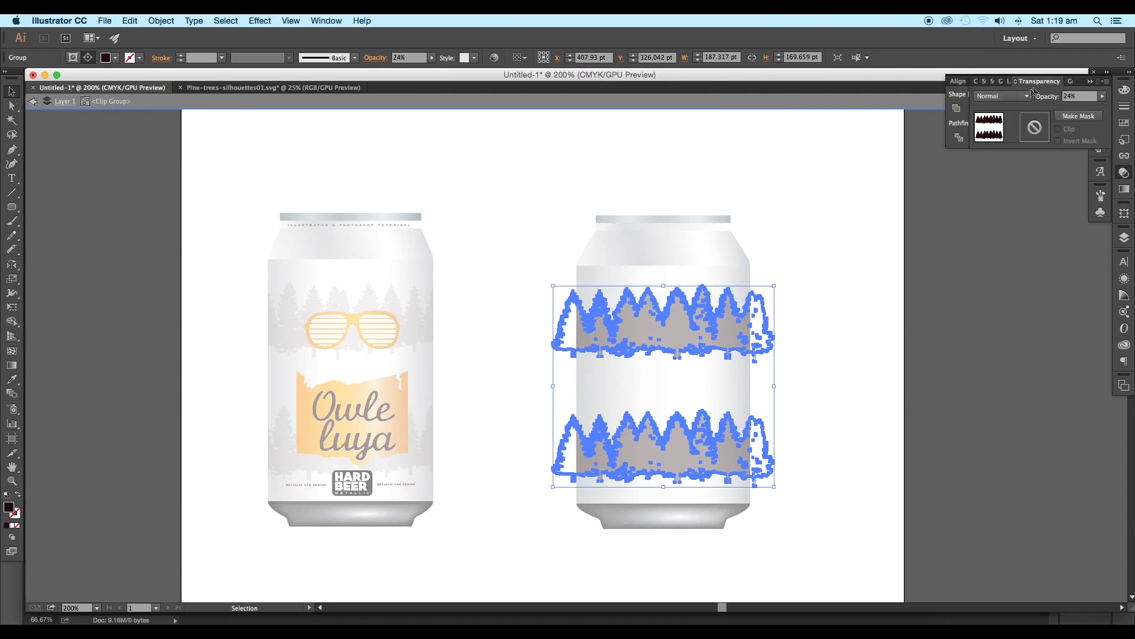
pyautogui.click(1002, 96)
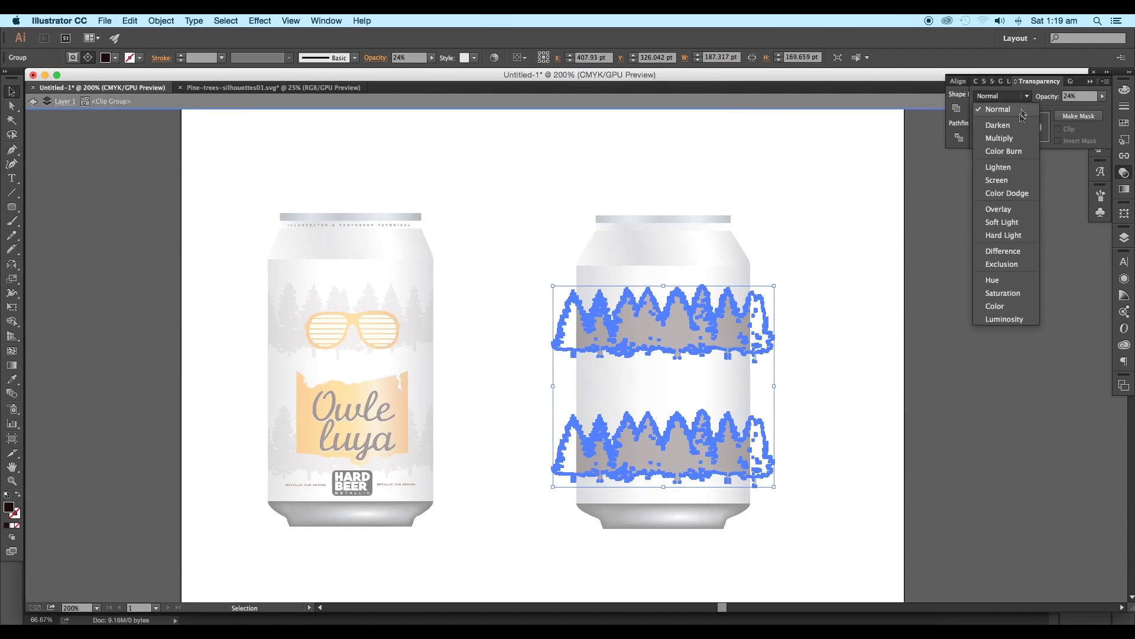
pyautogui.click(1026, 134)
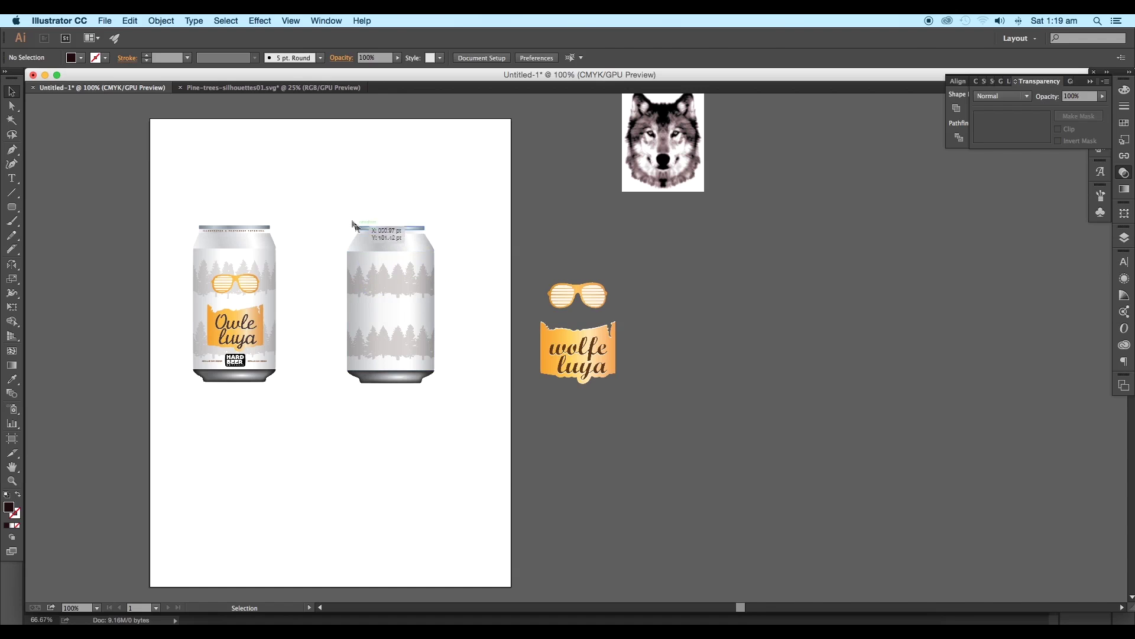
pyautogui.moveTo(329, 203); pyautogui.dragTo(451, 426)
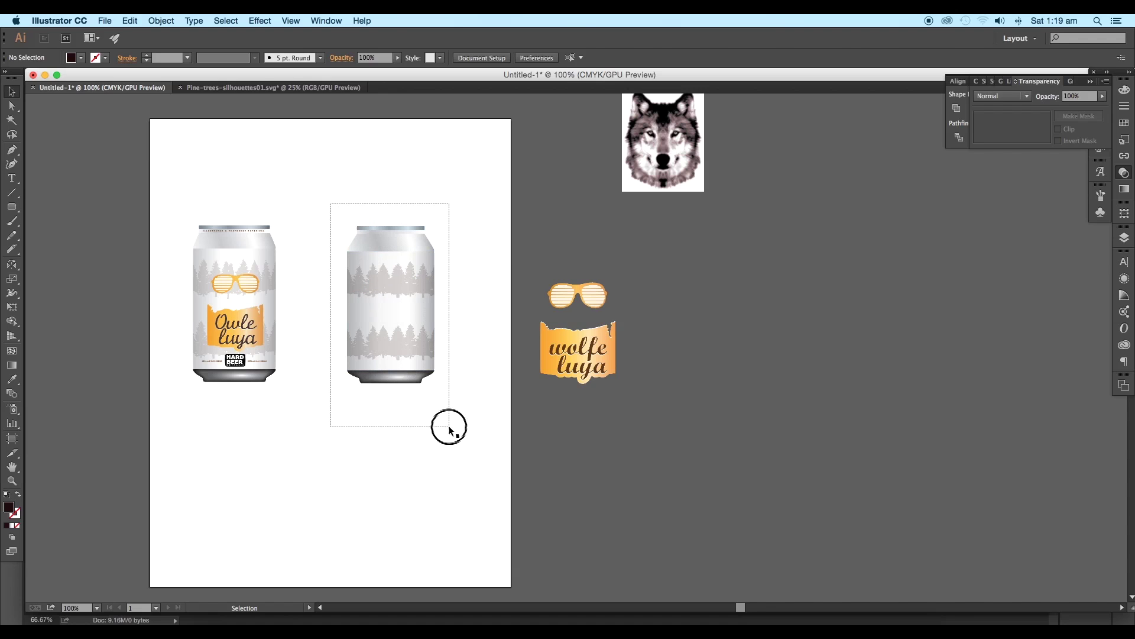
# Place the tree-patterned can in Photoshop scaled up, and set the shrunken wolf image on it.
pyautogui.moveTo(396, 354); pyautogui.dragTo(493, 407)
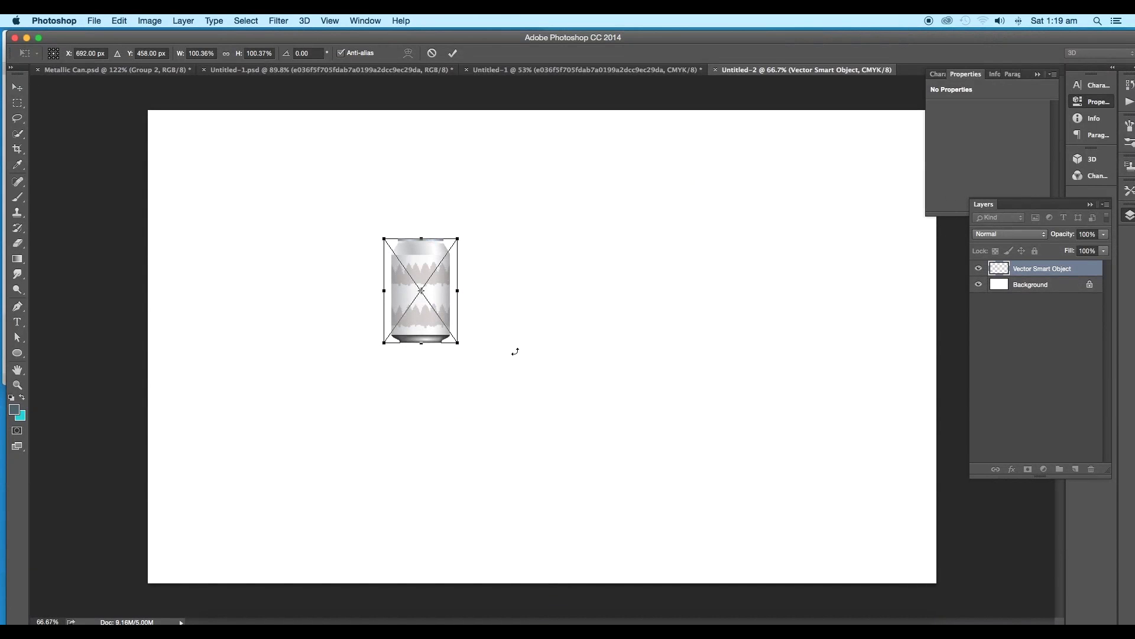
pyautogui.moveTo(457, 342)
pyautogui.mouseDown()
pyautogui.moveTo(597, 467)
pyautogui.moveTo(567, 451)
pyautogui.mouseUp()
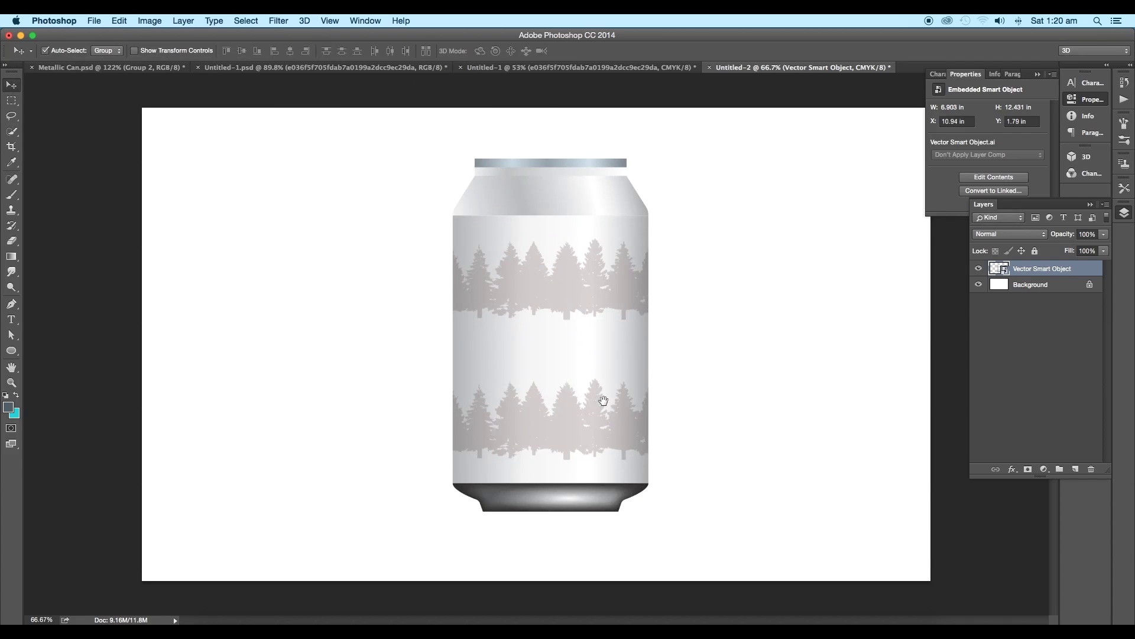
pyautogui.click(660, 67)
pyautogui.moveTo(662, 178); pyautogui.dragTo(550, 356)
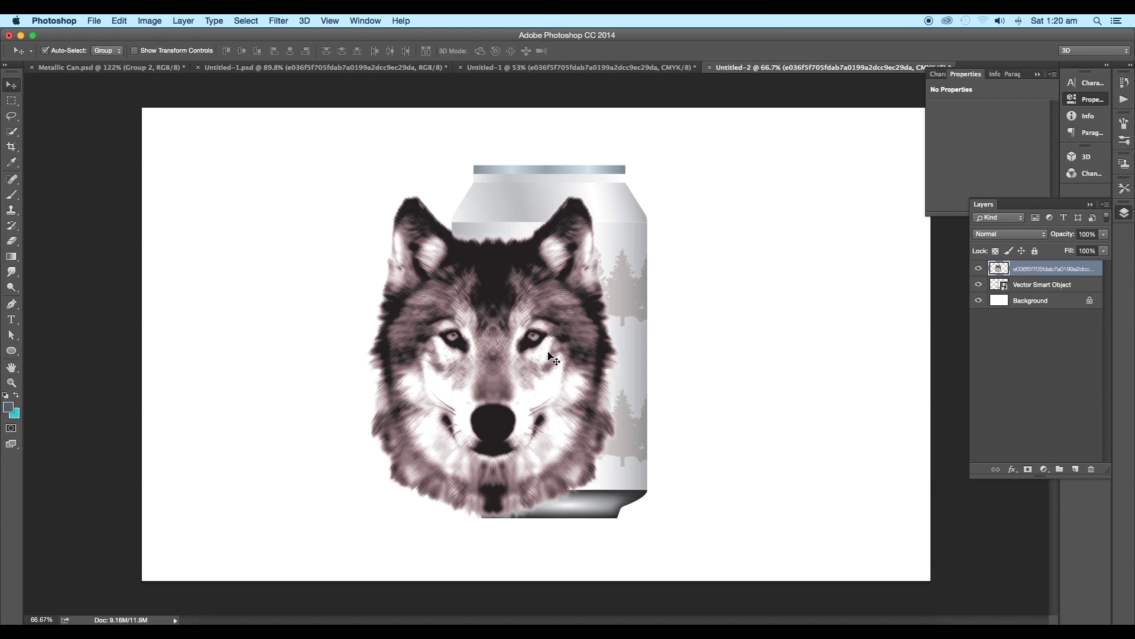
pyautogui.hotkey('ctrl', 't')
pyautogui.moveTo(621, 198); pyautogui.dragTo(582, 308)
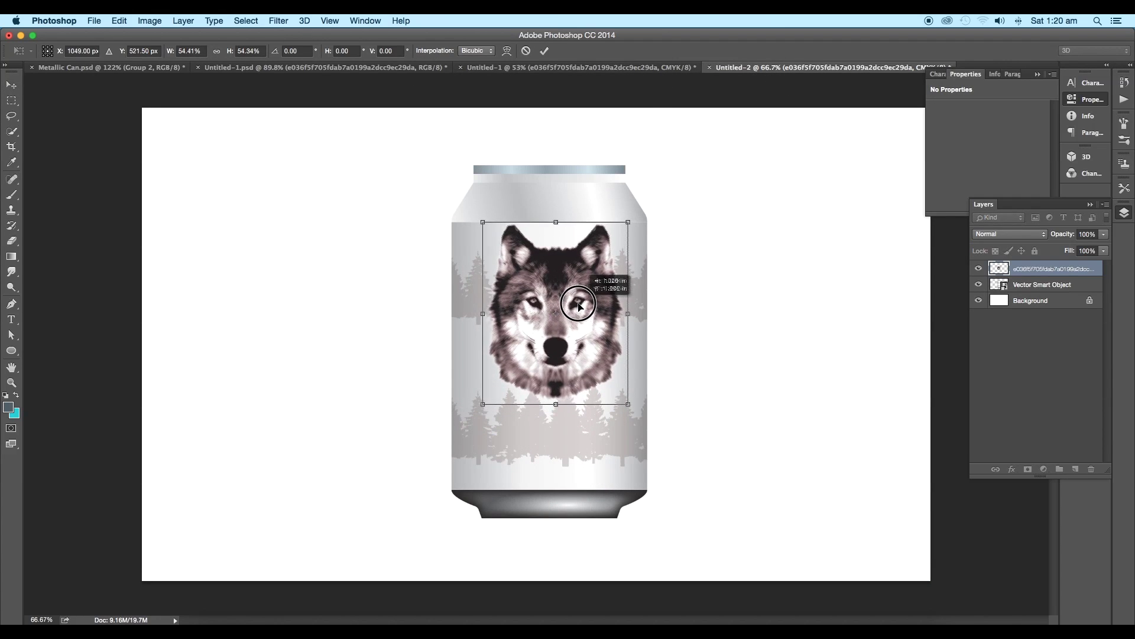
pyautogui.press('Return')
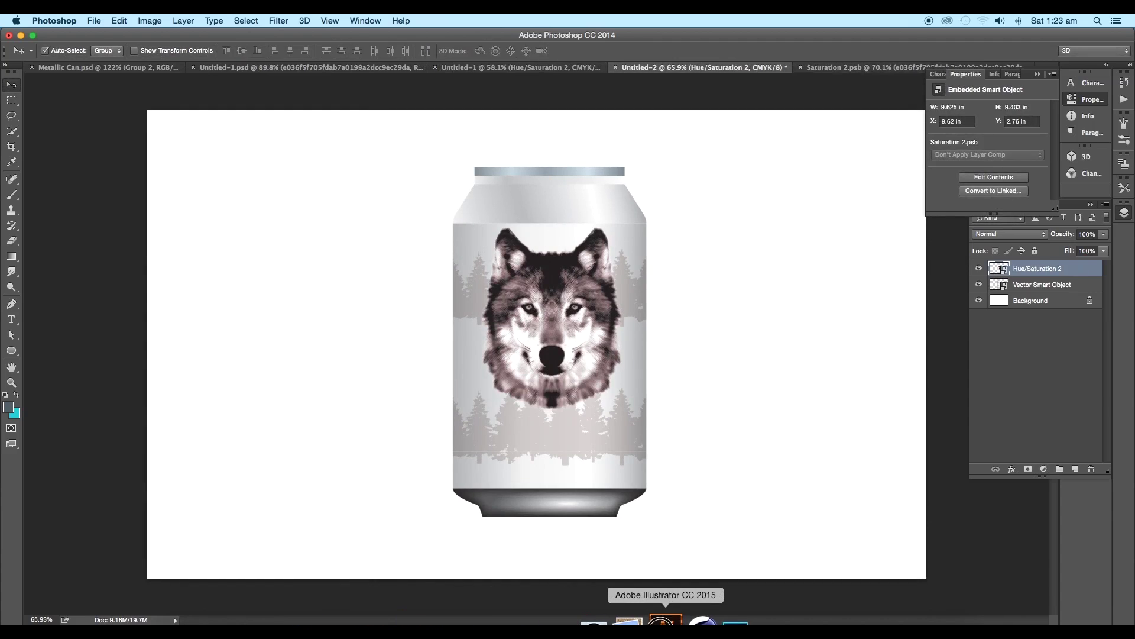
# Carry the glasses and 'wolfe luya' label from Illustrator into Photoshop.
pyautogui.click(664, 615)
pyautogui.moveTo(703, 383); pyautogui.dragTo(535, 260)
pyautogui.moveTo(595, 367); pyautogui.dragTo(746, 579)
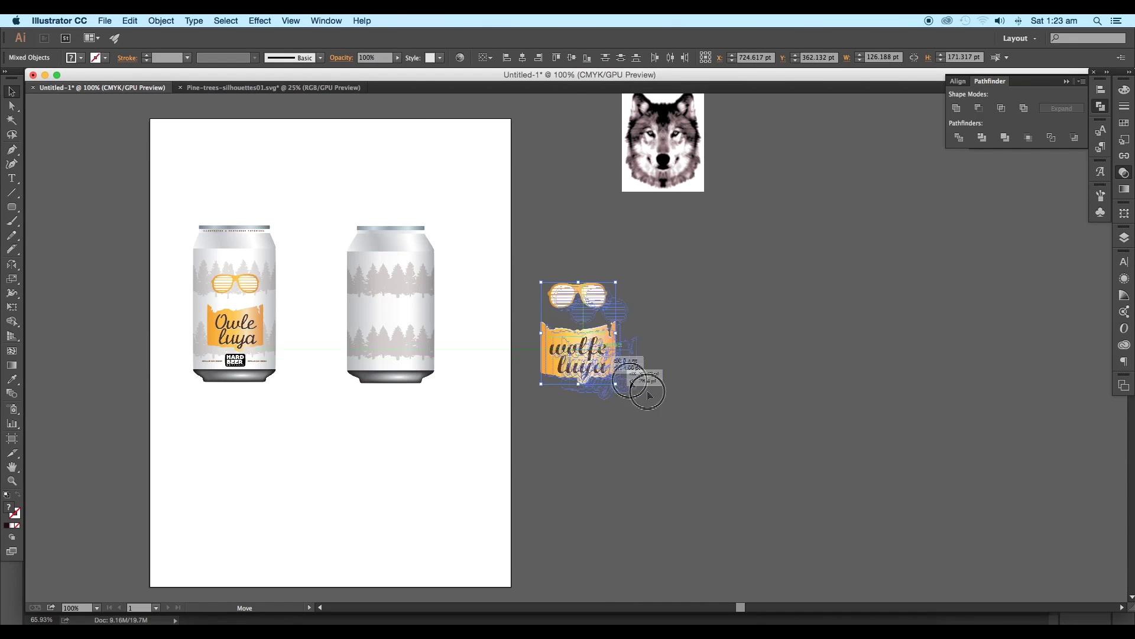